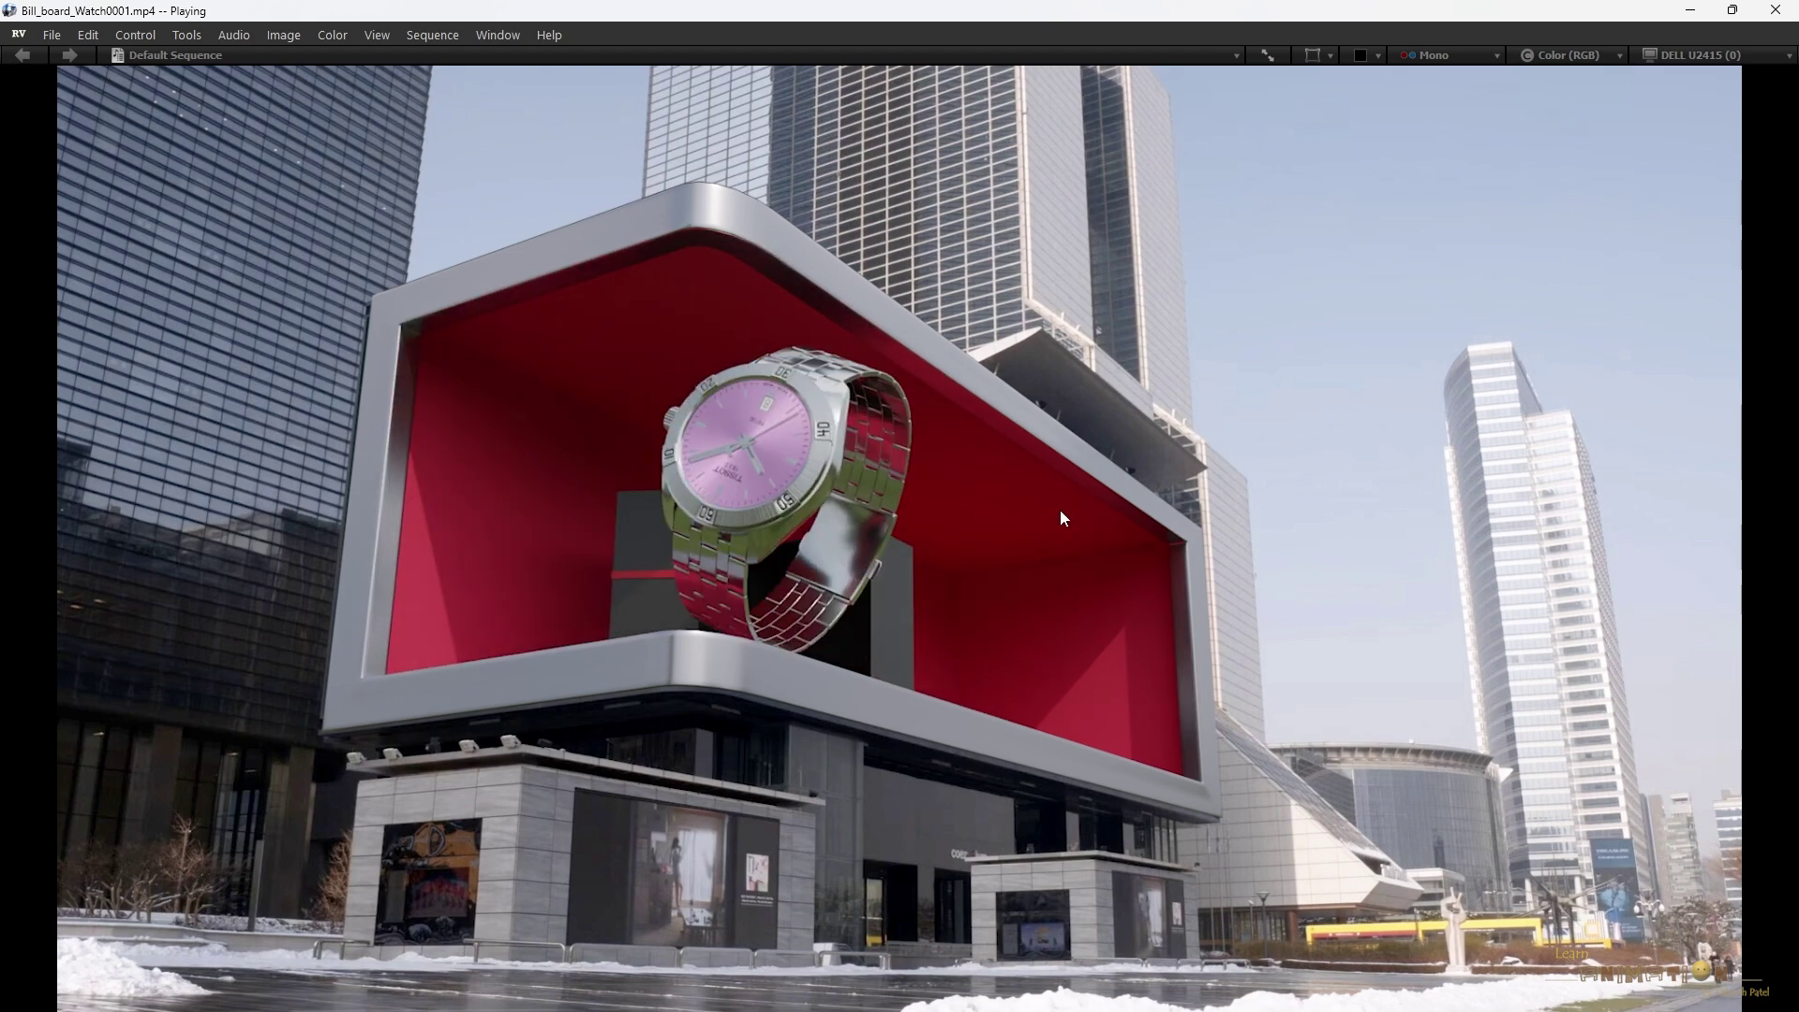
# Stop playback of the rendered billboard watch video and return to its first frame
pyautogui.press('space')
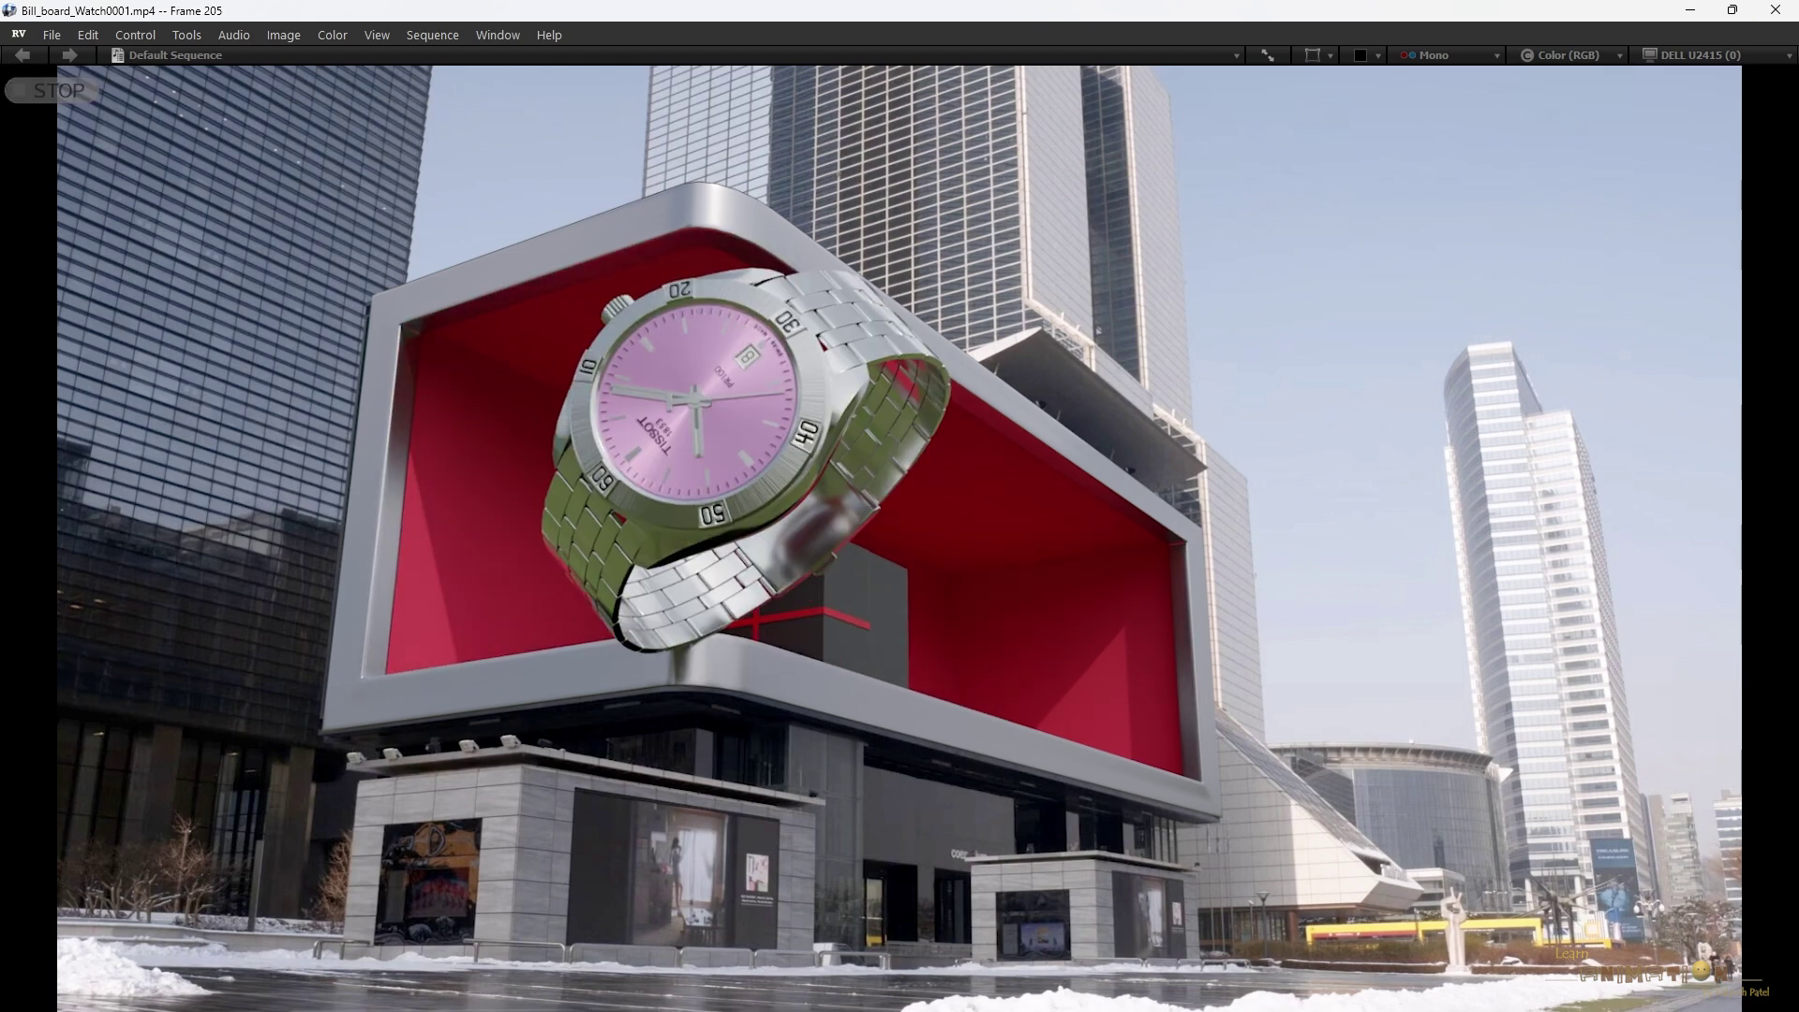
pyautogui.press('Home')
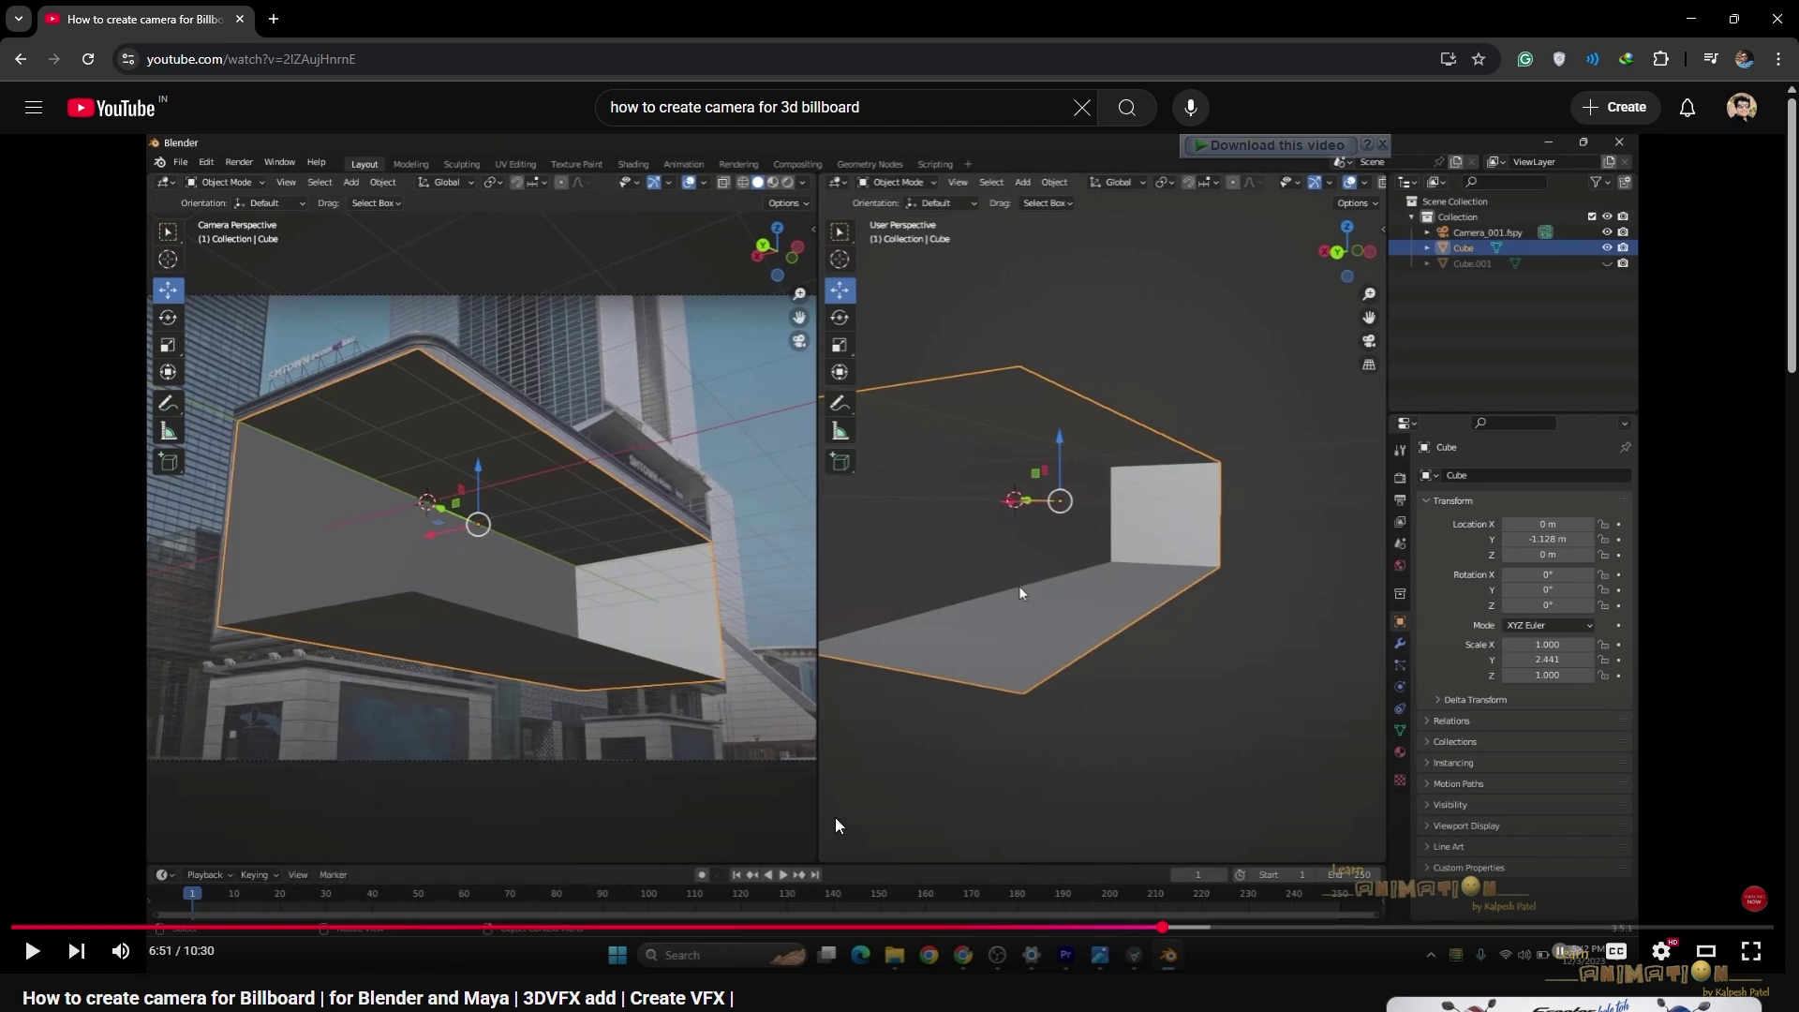
# Switch to YouTube and skip ahead to 7:38 in the tutorial on creating a camera for a billboard
pyautogui.moveTo(721, 935); pyautogui.dragTo(1294, 947)
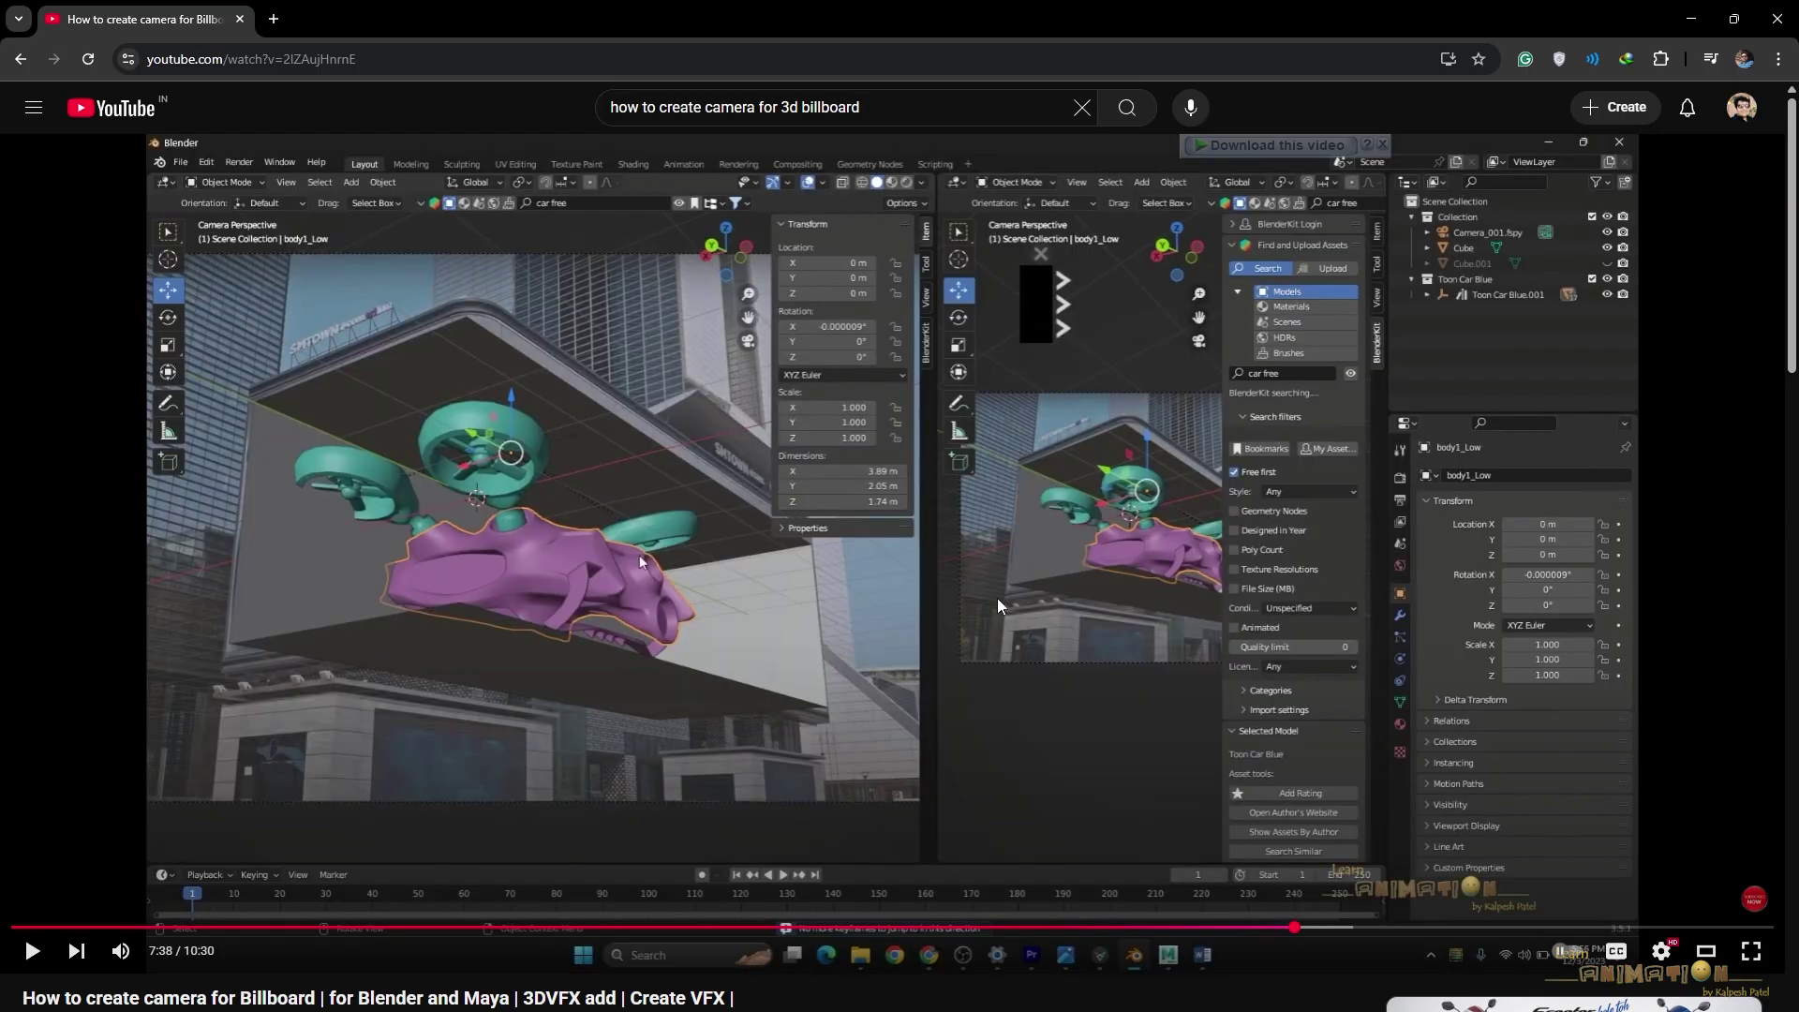
pyautogui.click(1134, 687)
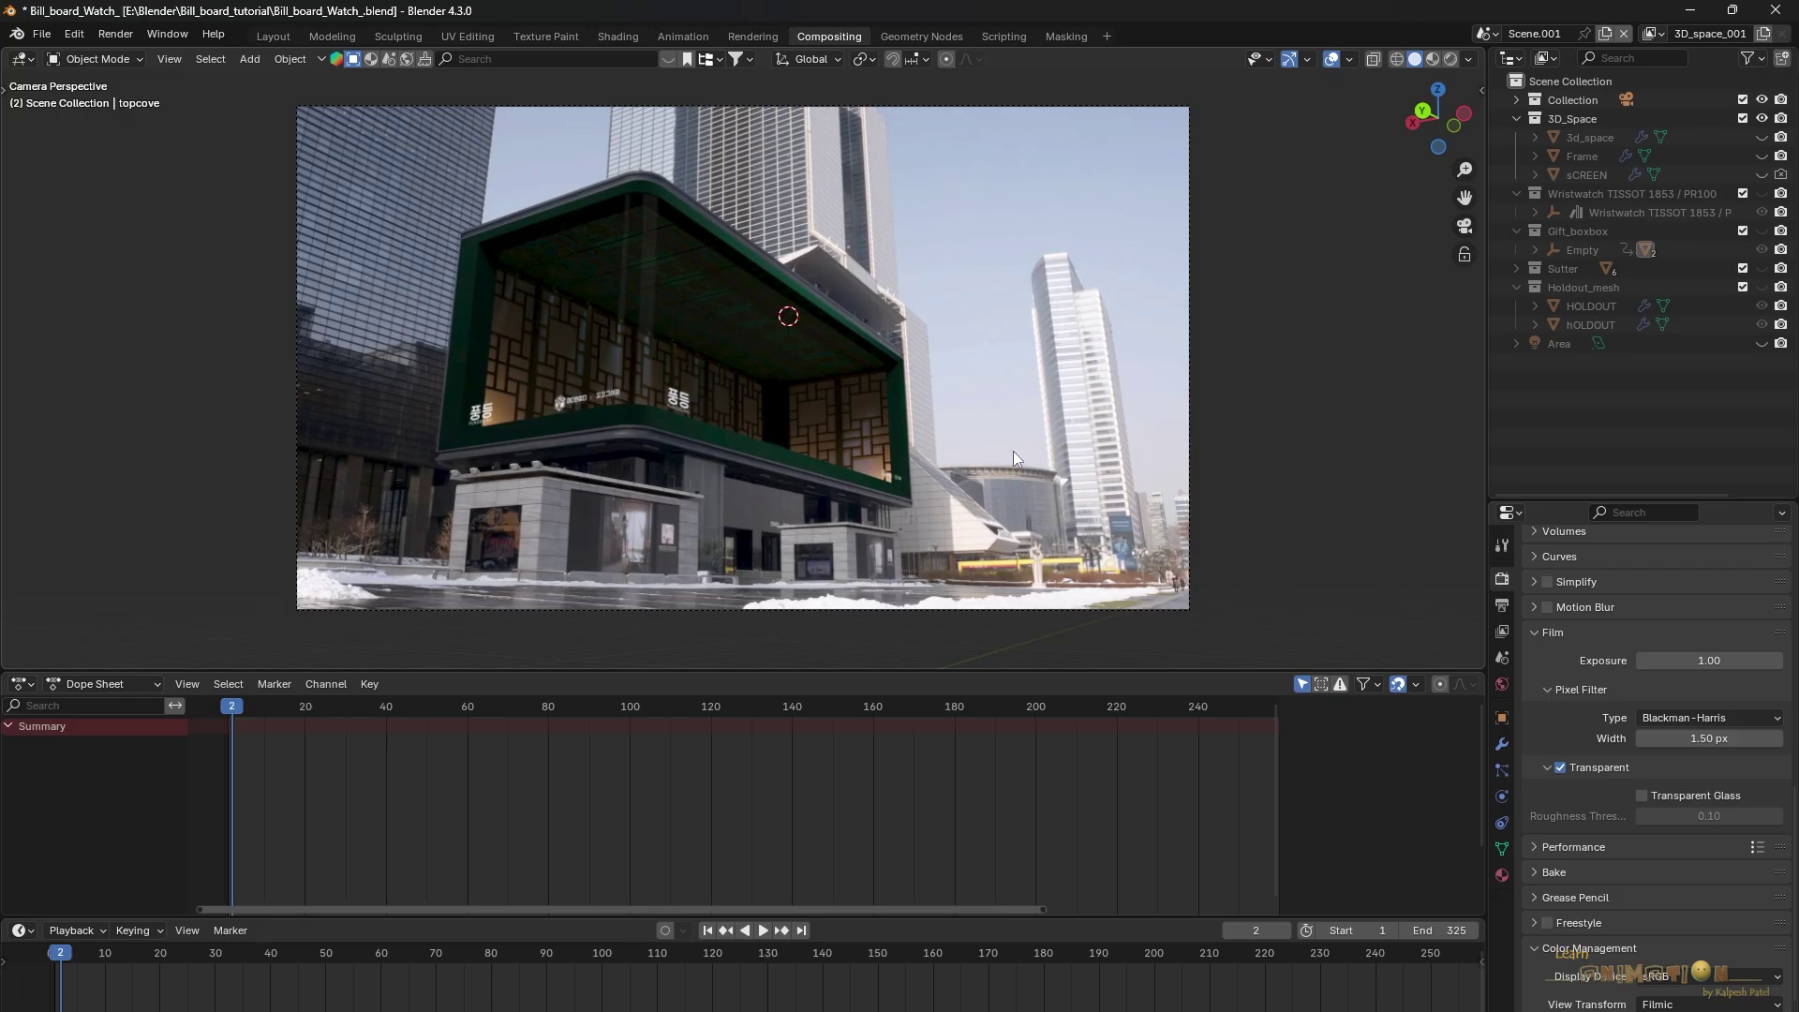
# Switch to Blender, unhide the 3d_space object, and split the 3D viewport to add a user perspective view beside the camera view
pyautogui.click(1760, 137)
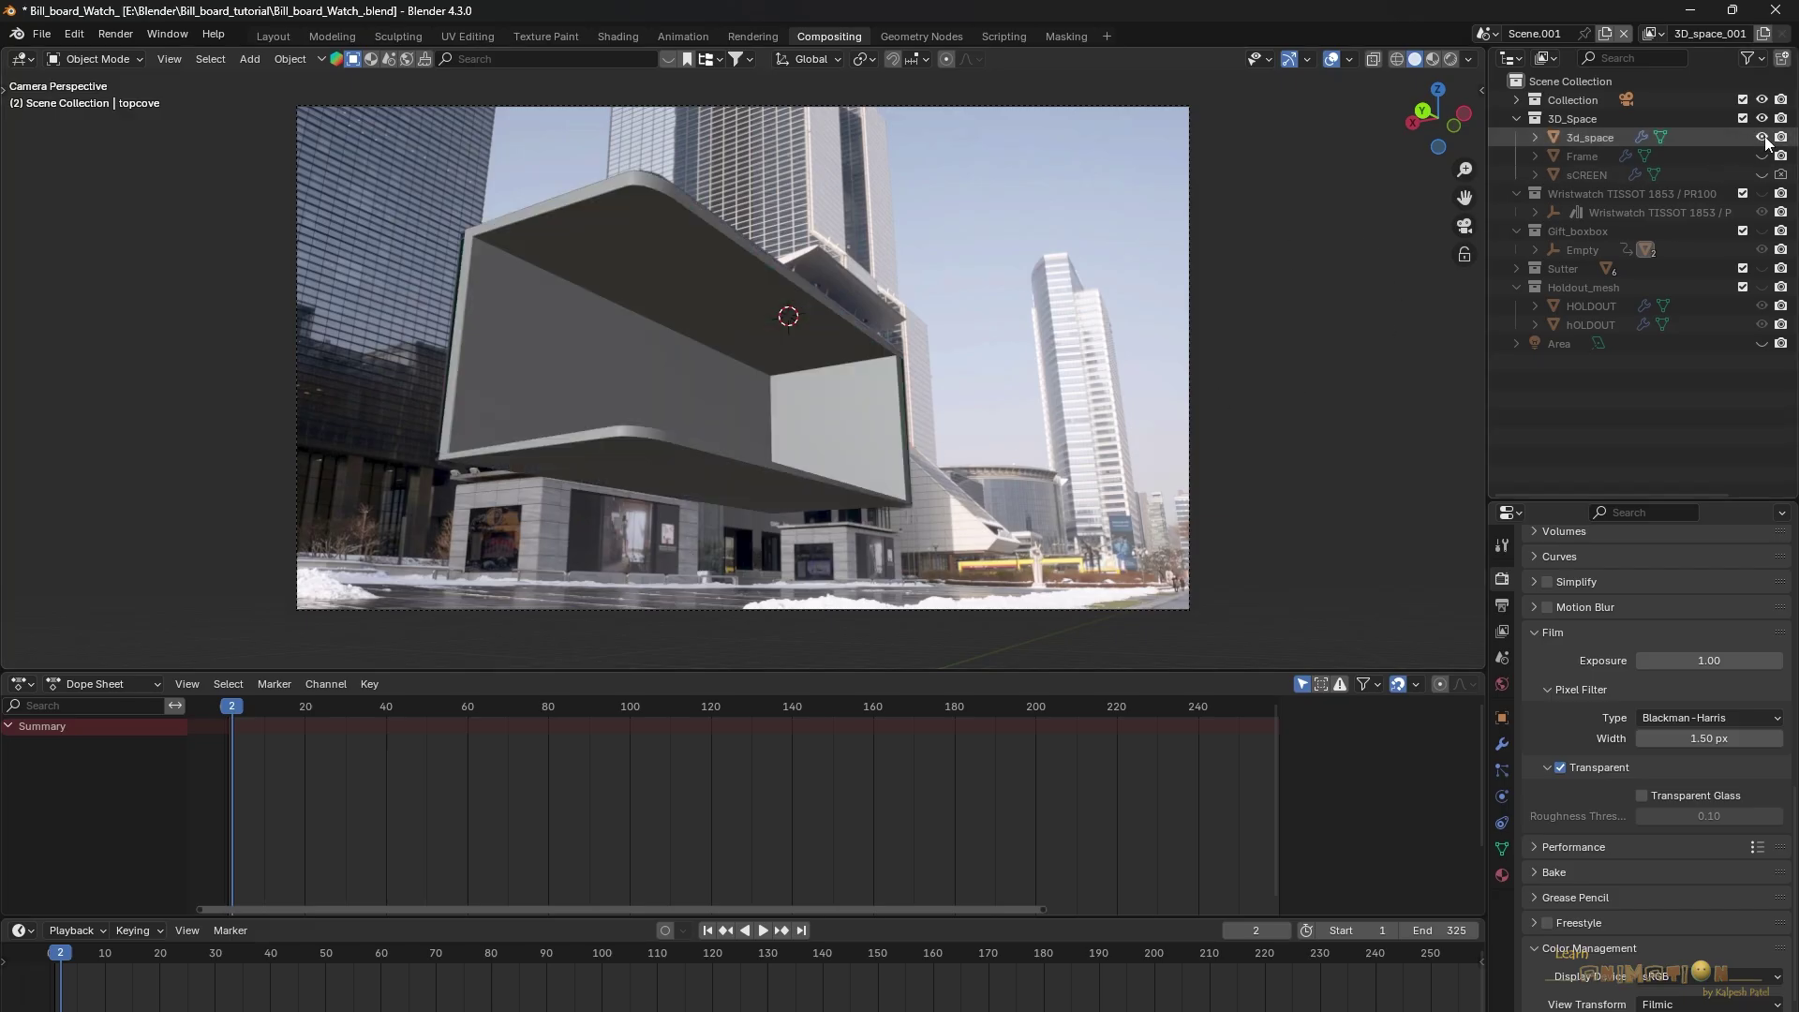
pyautogui.moveTo(1482, 47); pyautogui.dragTo(918, 117)
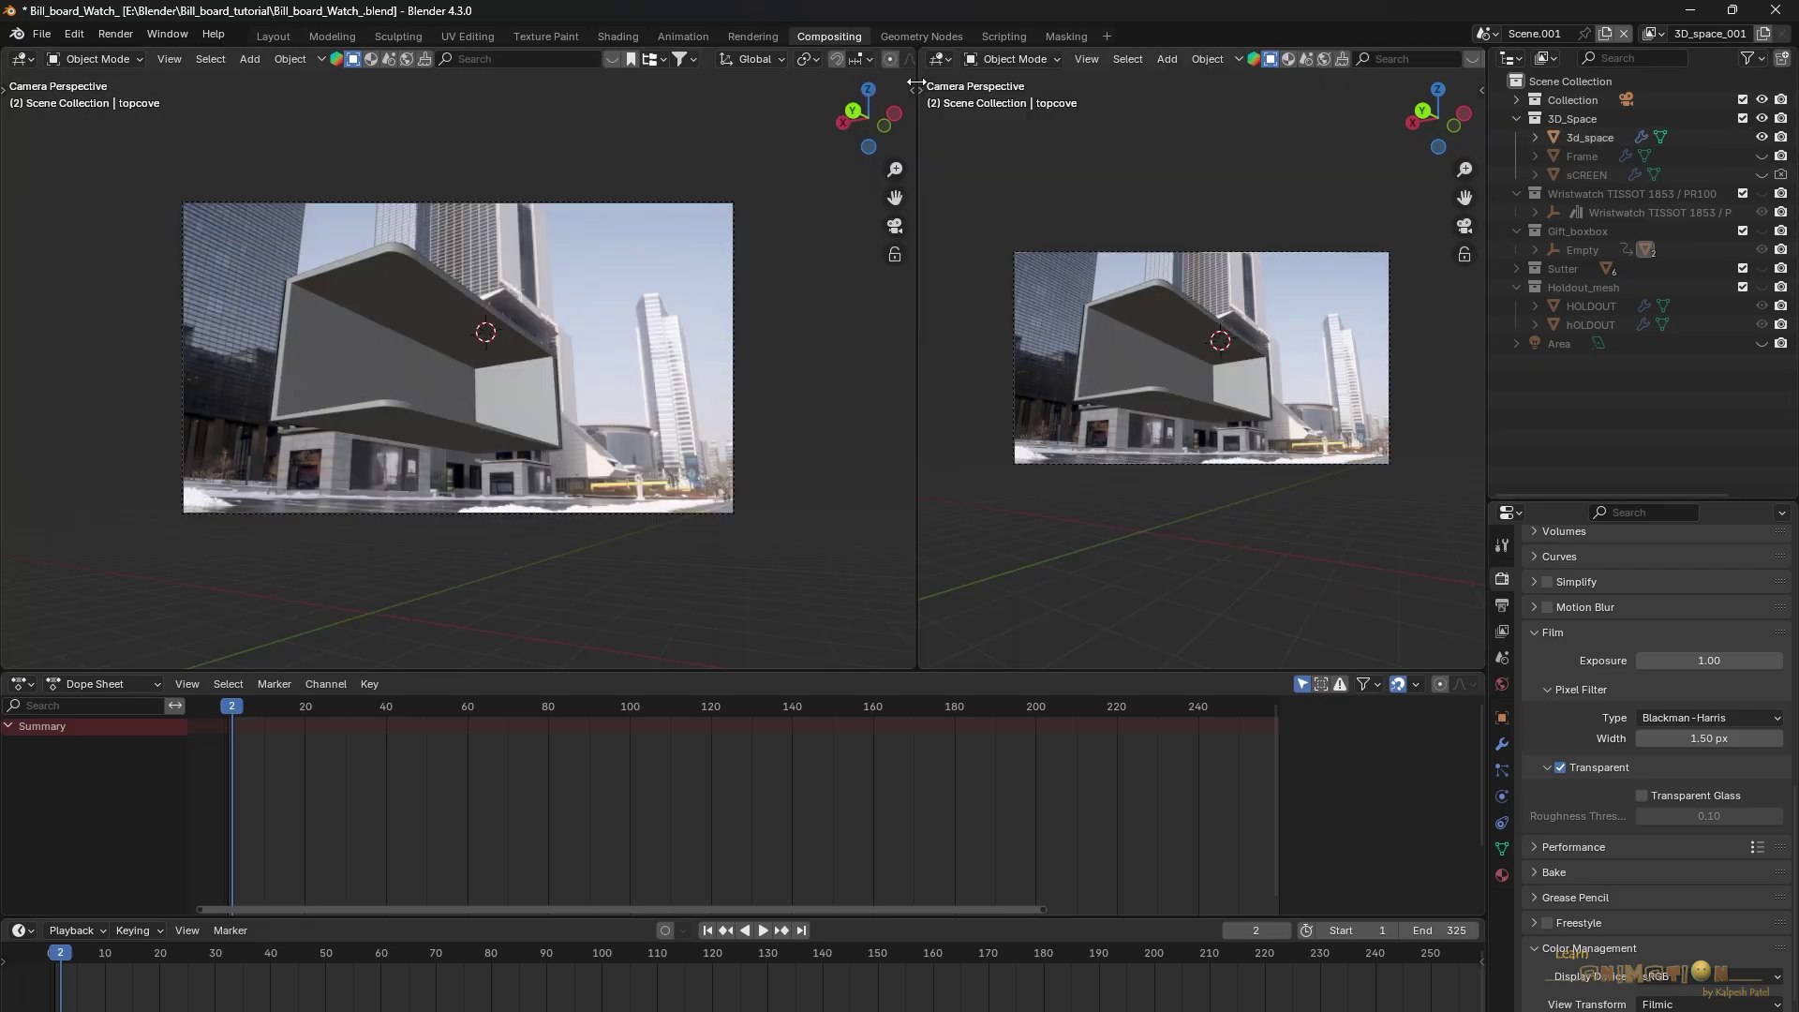
pyautogui.click(949, 61)
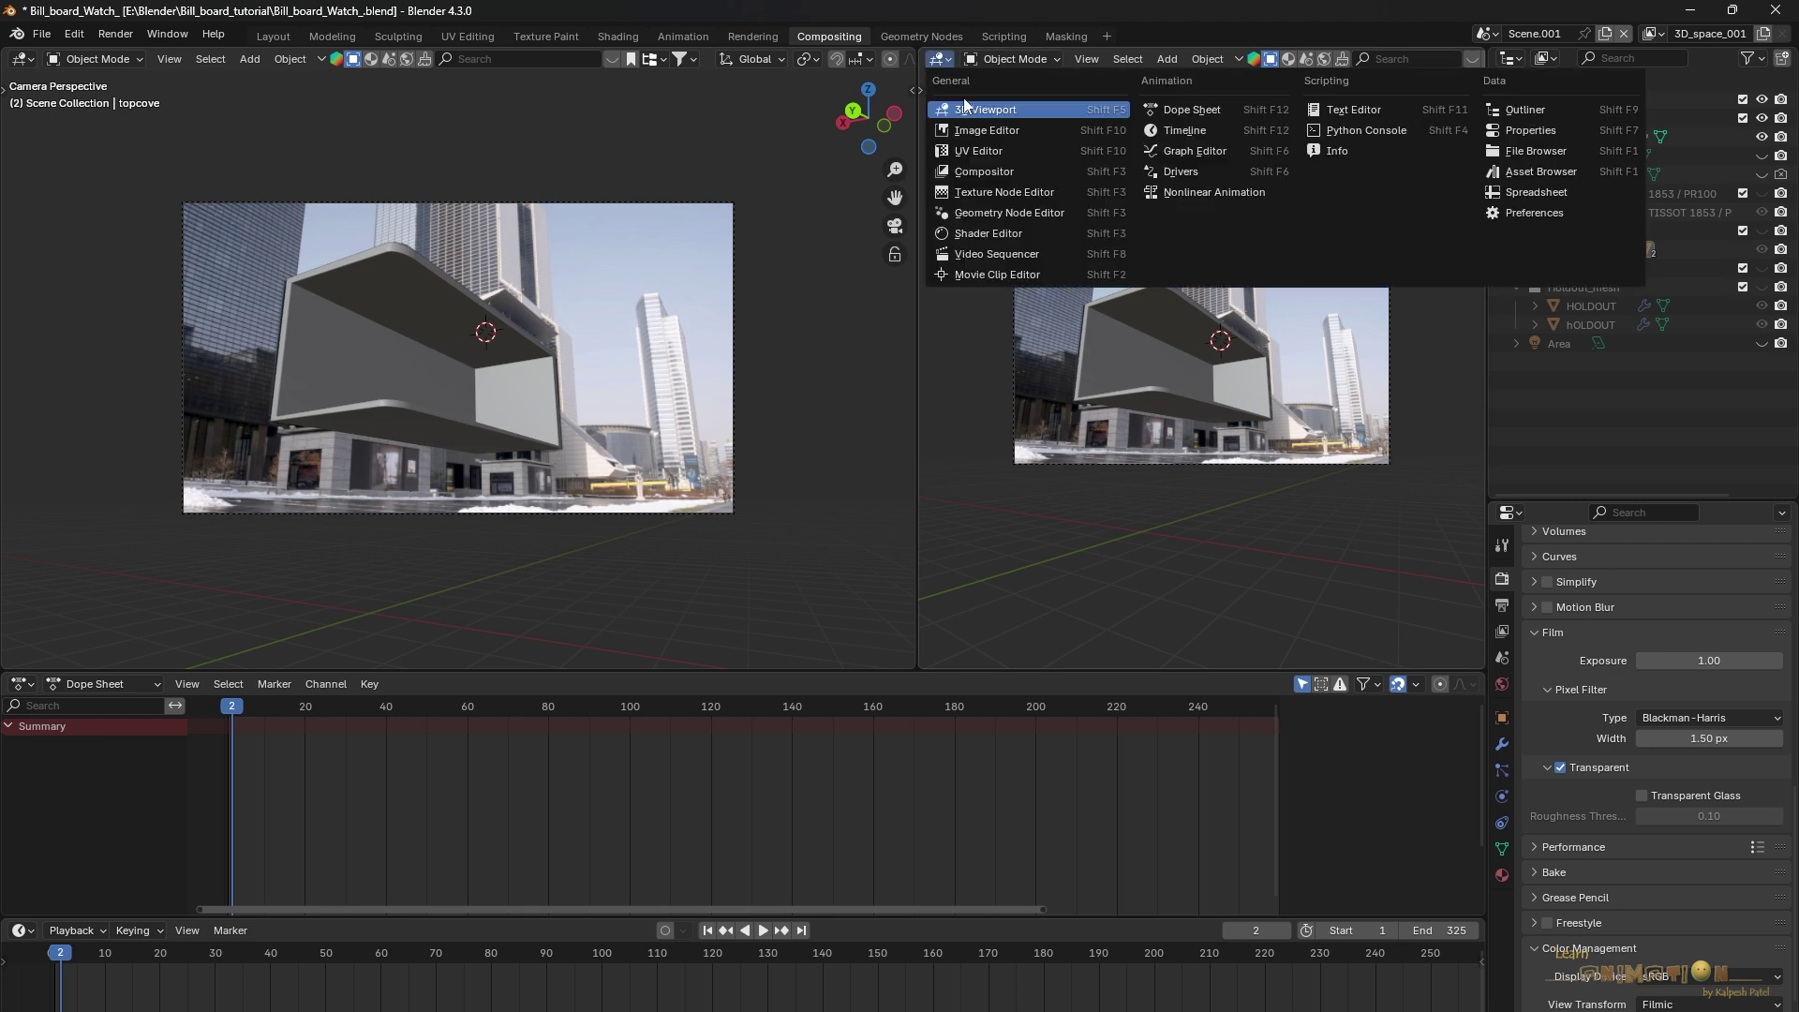
pyautogui.moveTo(1228, 367); pyautogui.dragTo(1185, 405, button='middle')
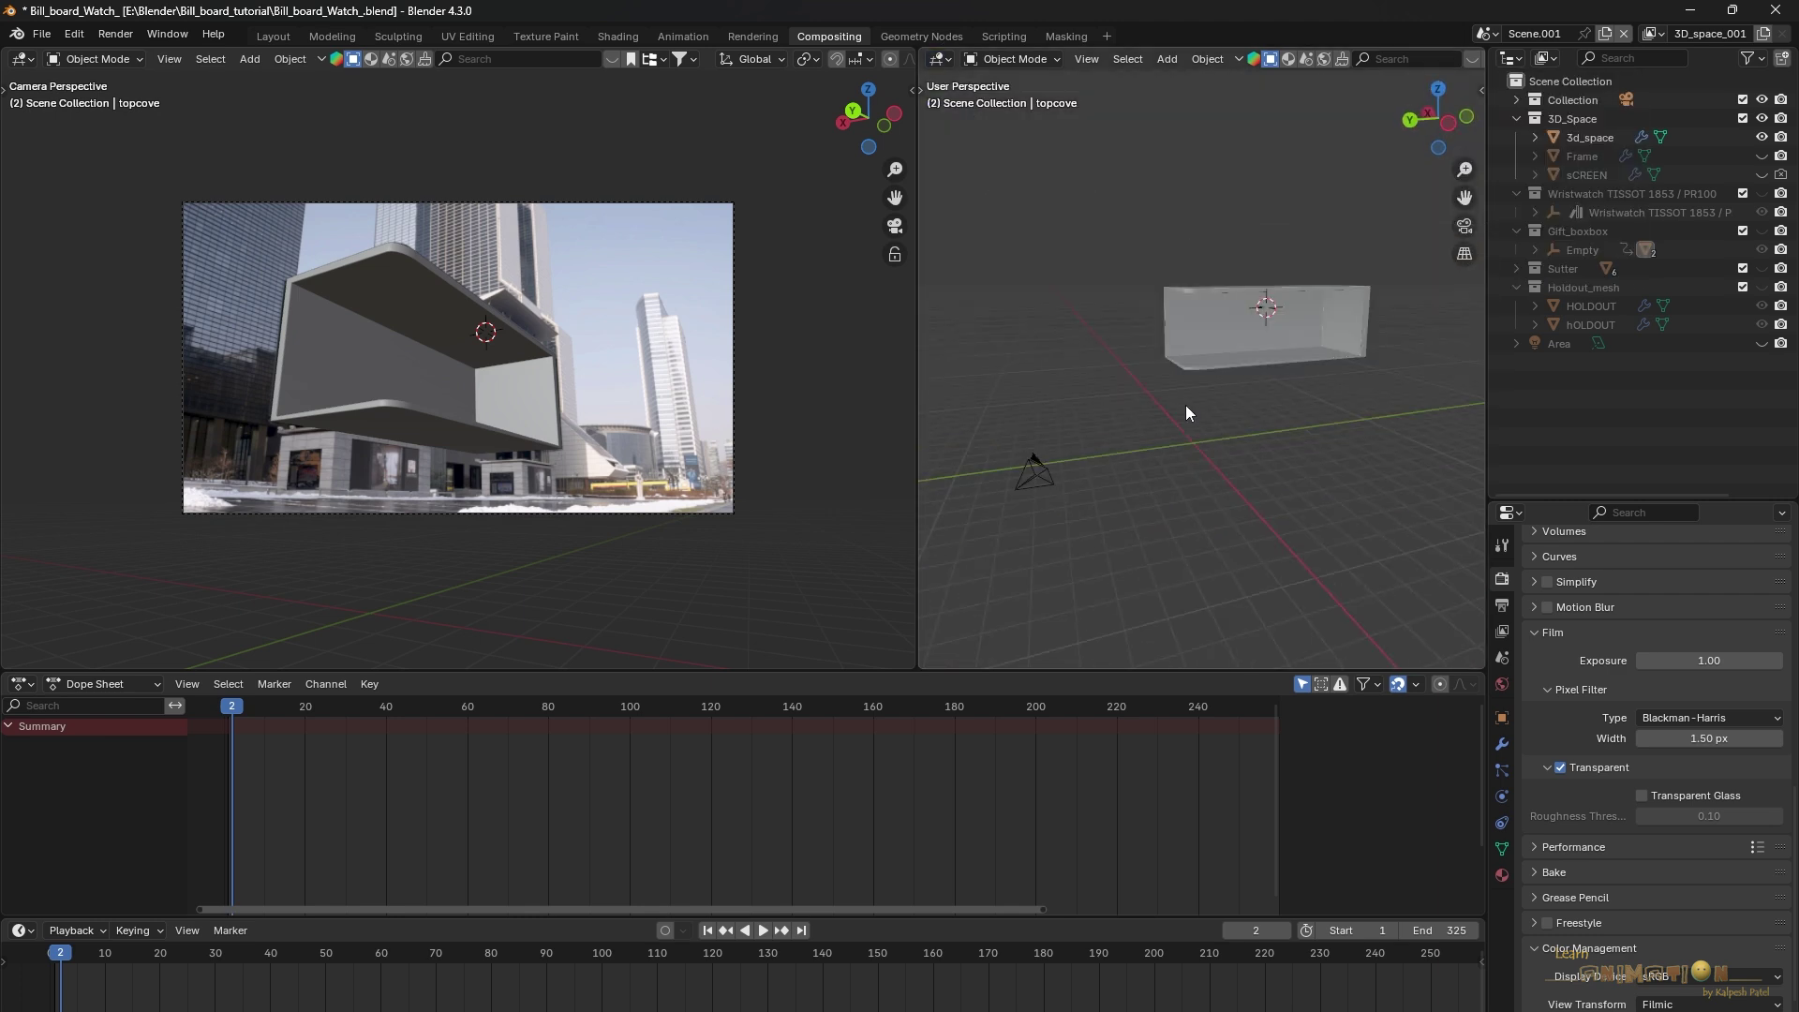
# Select the 3d_space mesh and unhide the Frame object
pyautogui.click(1036, 481)
pyautogui.moveTo(1048, 503); pyautogui.dragTo(1310, 340, button='middle')
pyautogui.click(1188, 328)
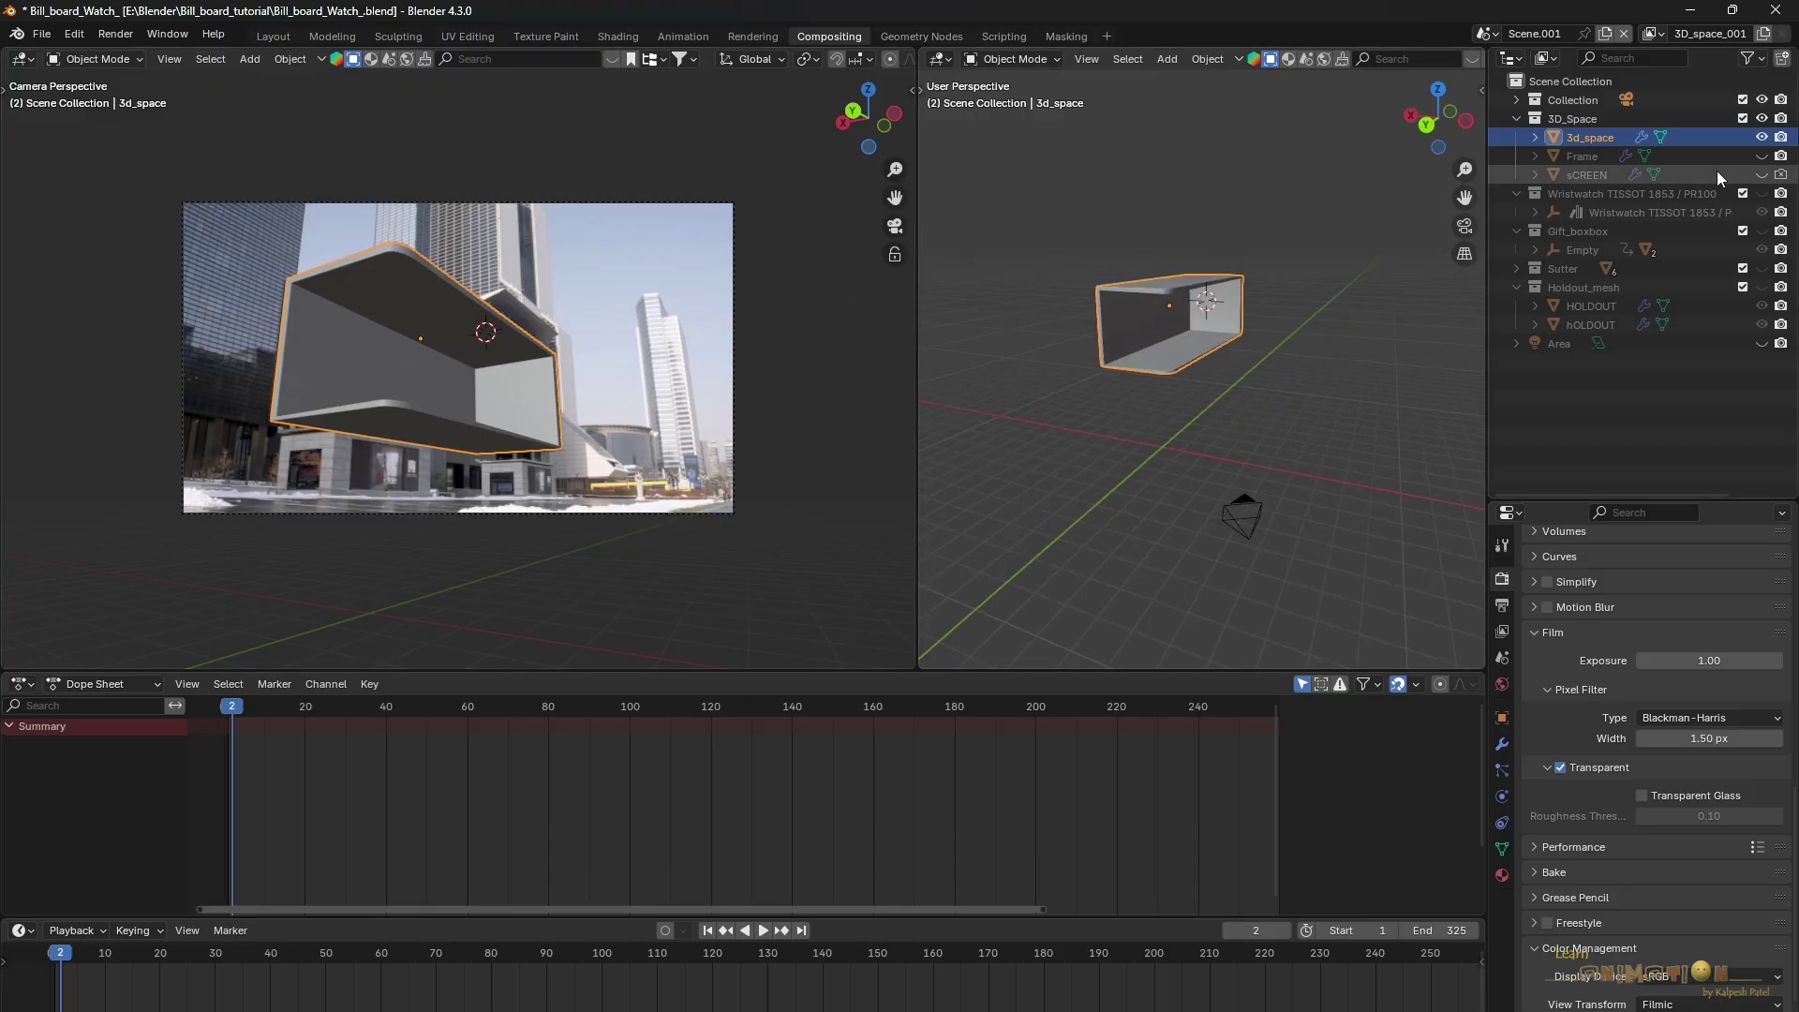
pyautogui.click(1762, 155)
pyautogui.moveTo(1278, 308); pyautogui.dragTo(1115, 339, button='middle')
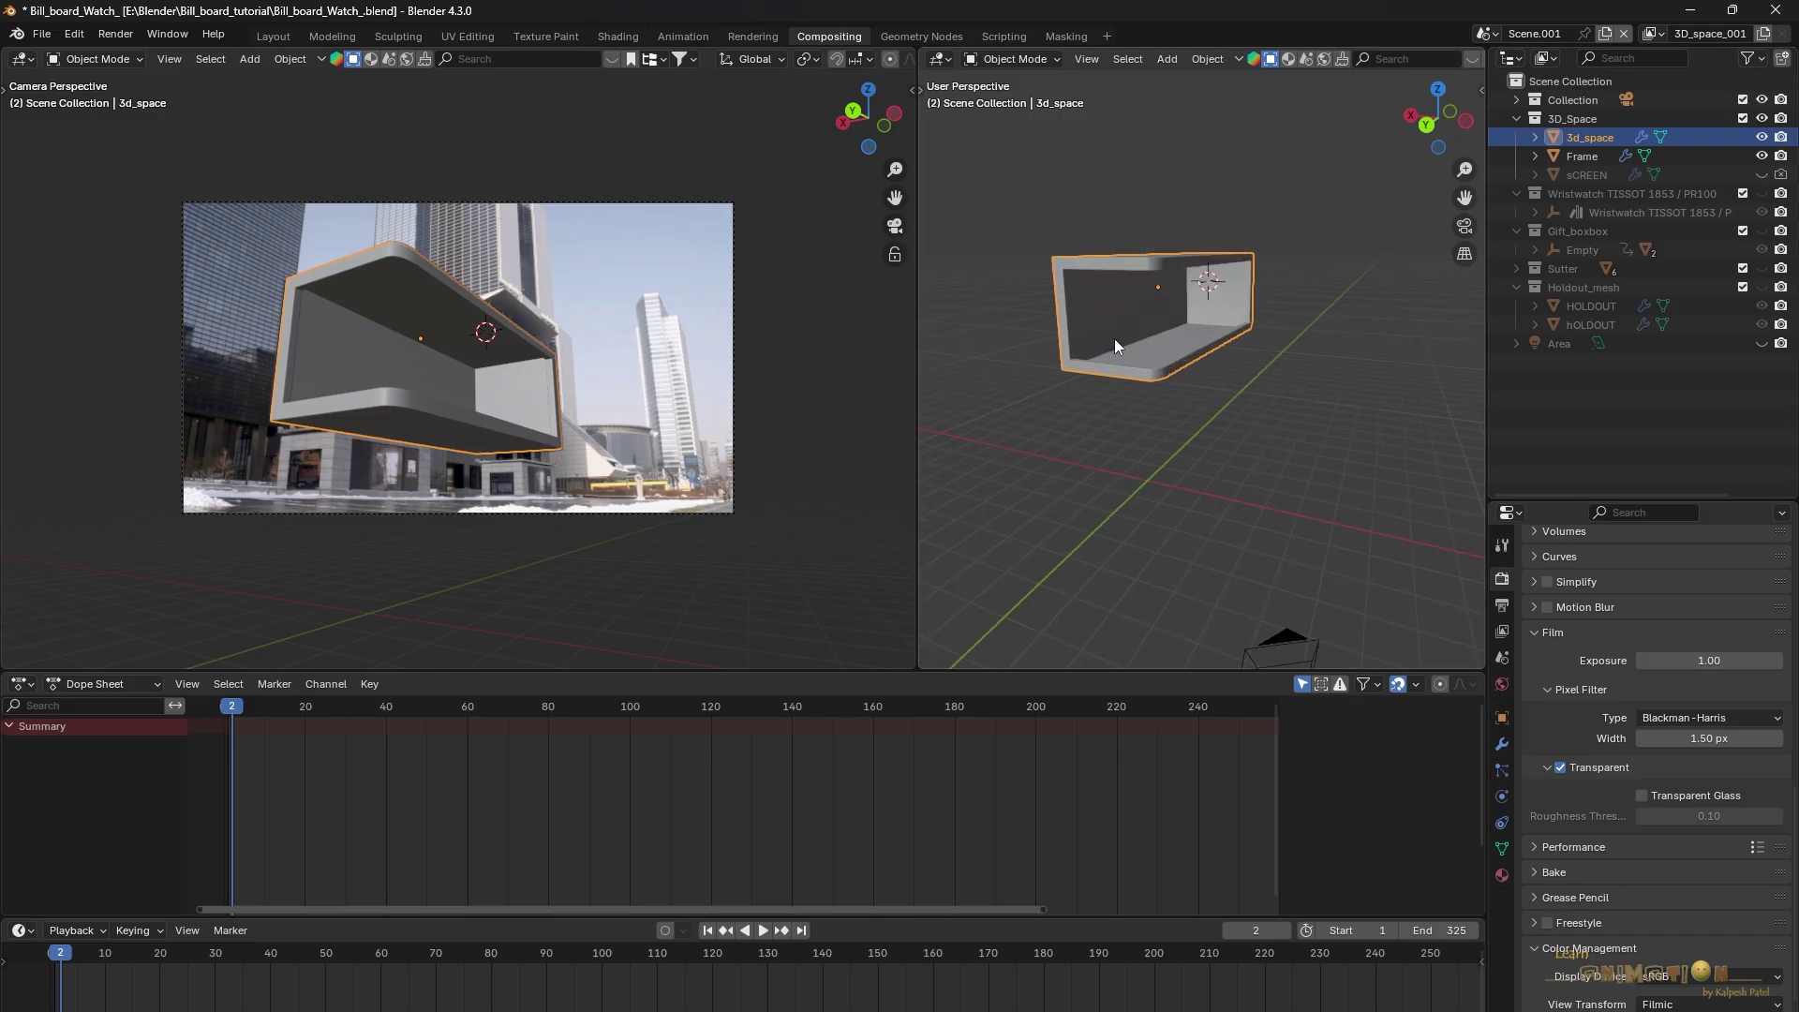
# Inspect the framed billboard box and set the camera viewport to Rendered shading
pyautogui.scroll(2, 303, 386)
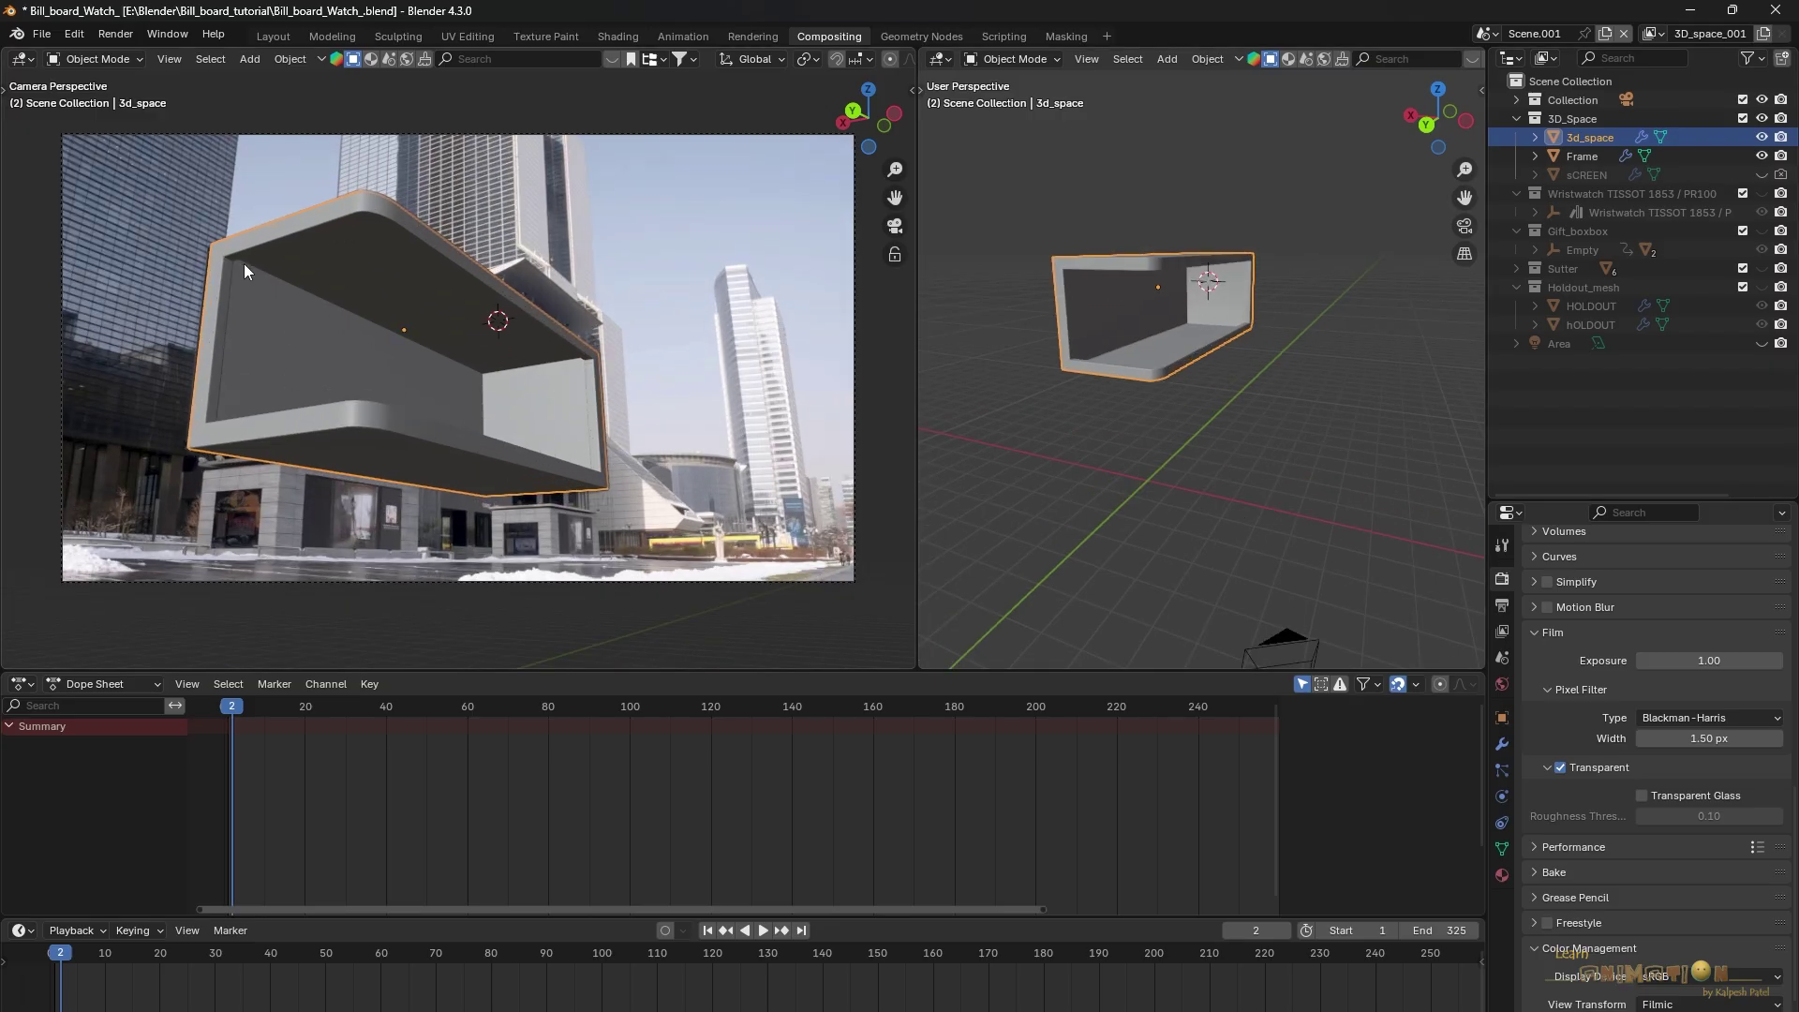
pyautogui.scroll(3, 1149, 319)
pyautogui.moveTo(1149, 325); pyautogui.dragTo(1059, 394, button='middle')
pyautogui.scroll(3, 1191, 433)
pyautogui.scroll(-3, 1218, 426)
pyautogui.moveTo(1286, 416)
pyautogui.mouseDown(button='middle')
pyautogui.moveTo(1261, 407)
pyautogui.moveTo(1242, 310)
pyautogui.mouseUp(button='middle')
pyautogui.press('z')
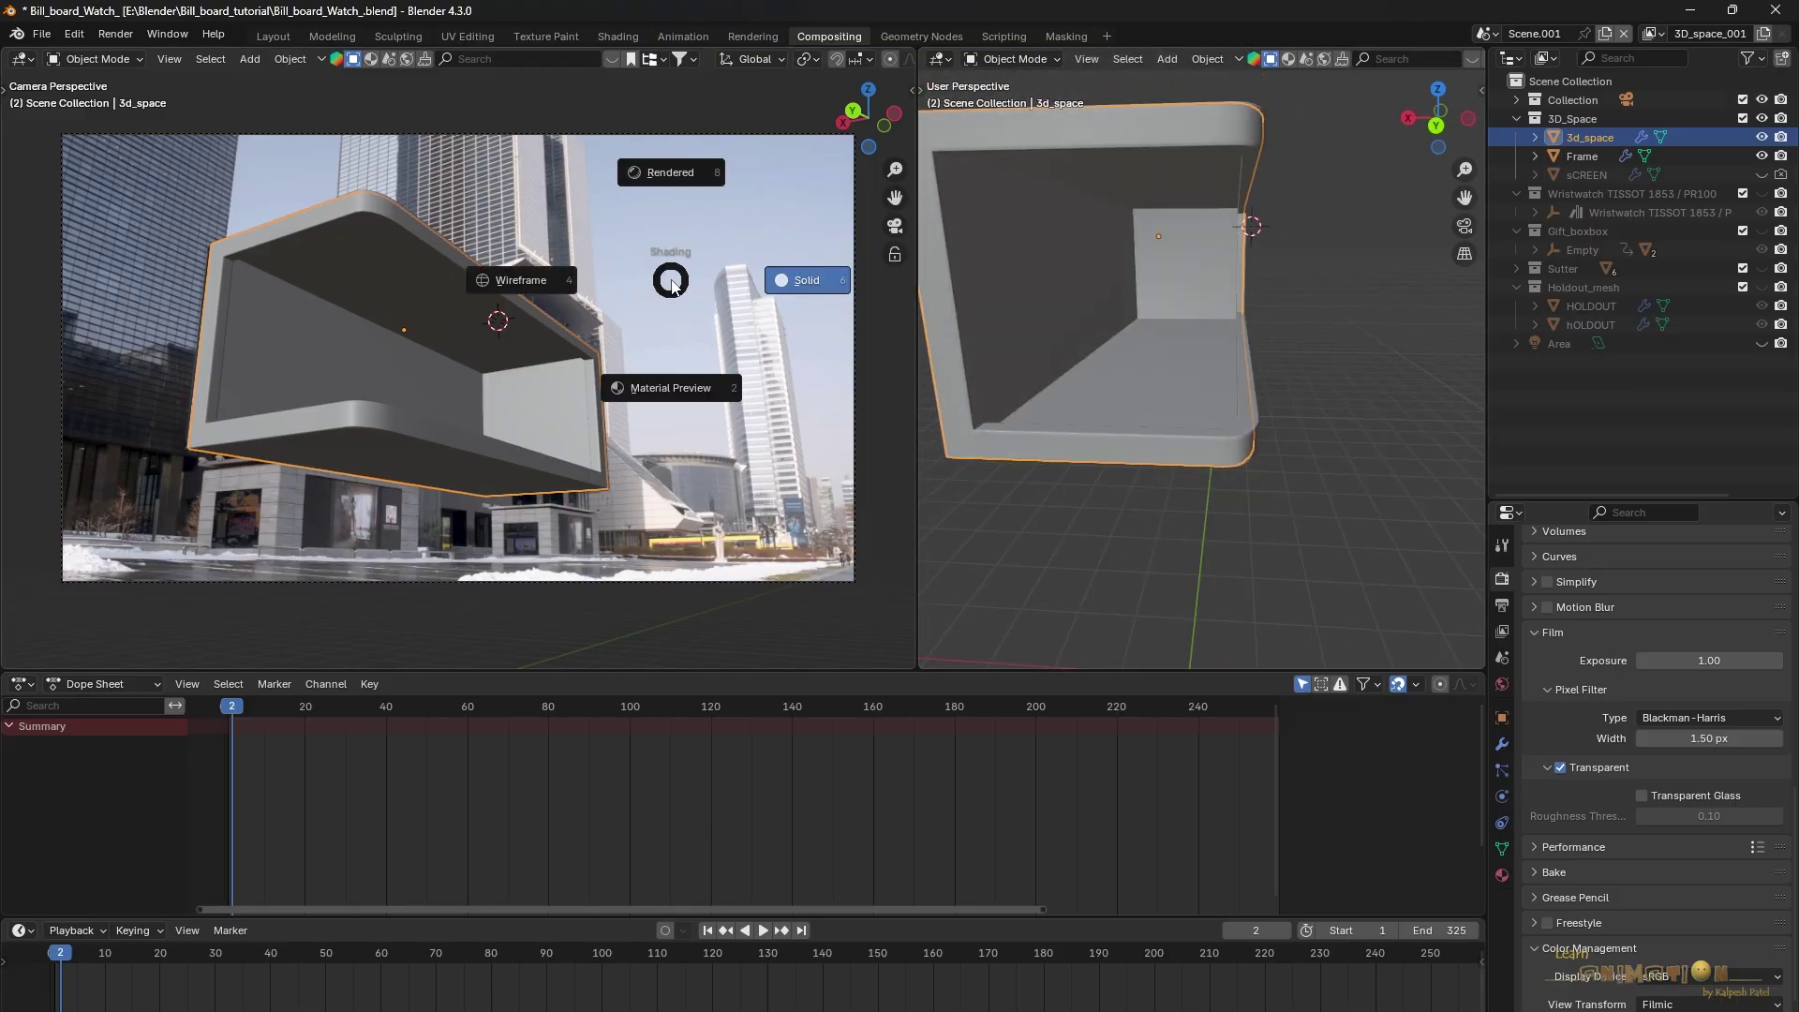
pyautogui.click(669, 172)
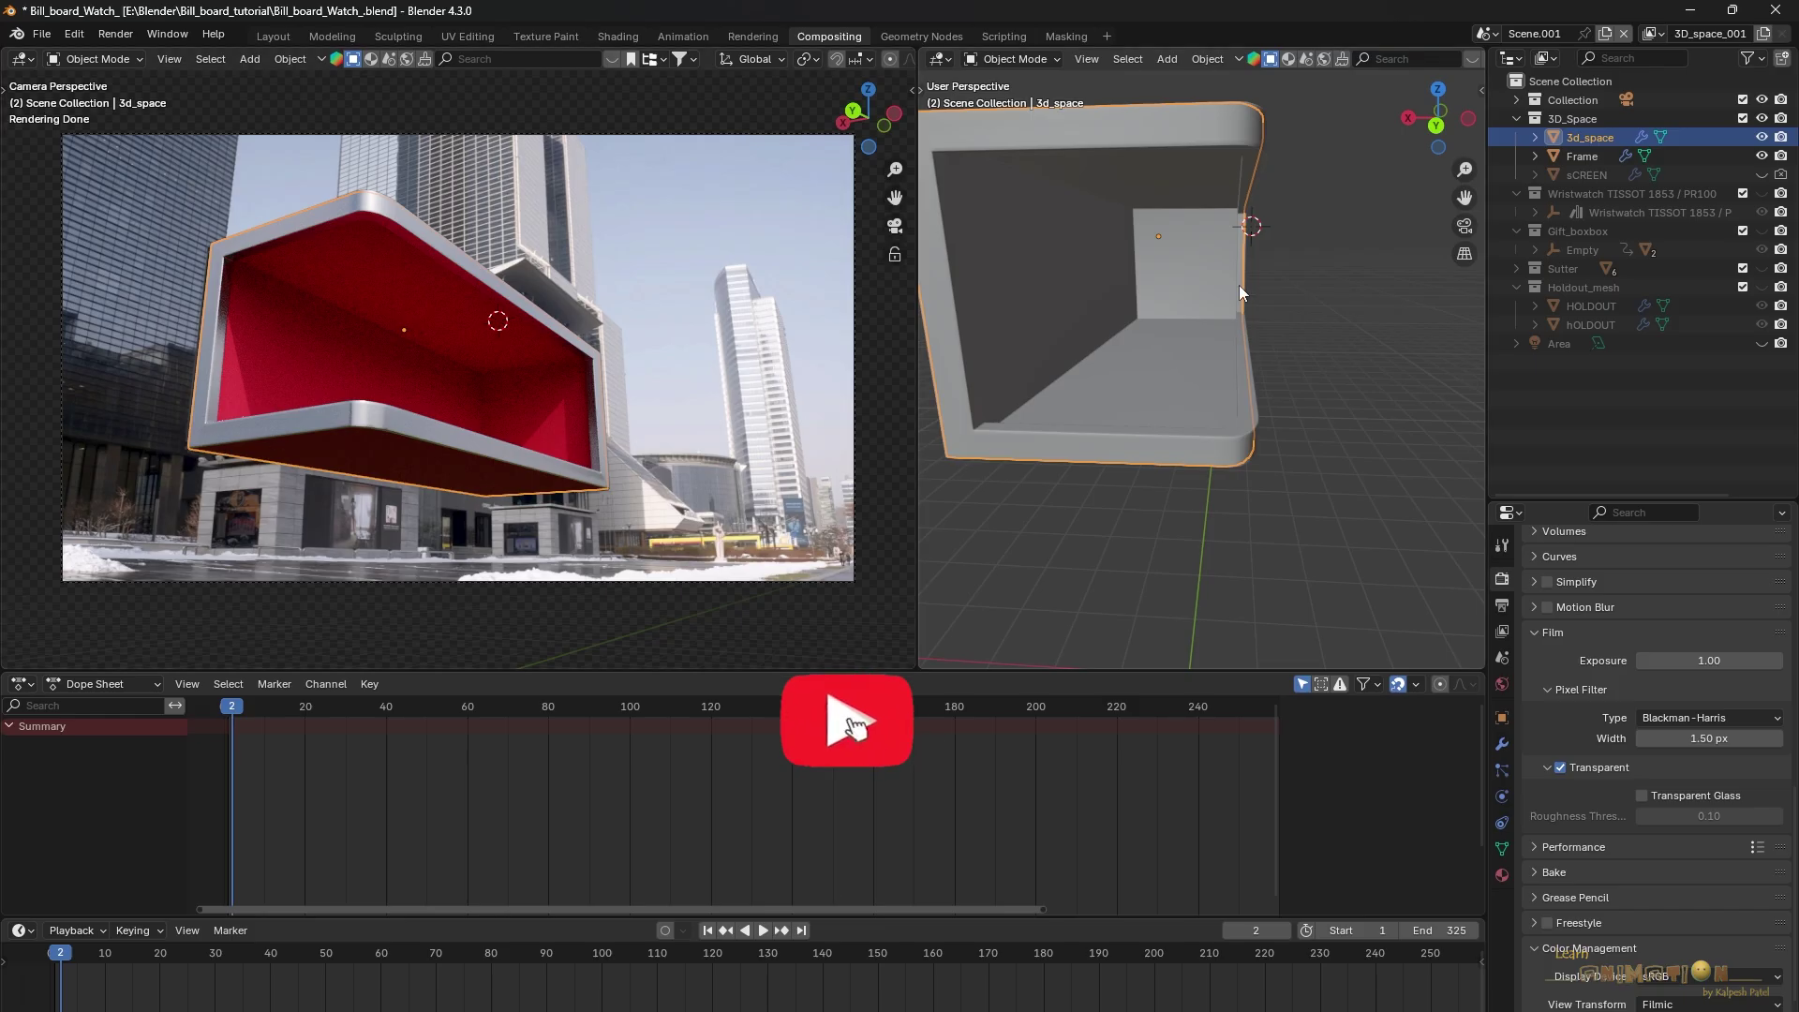
# Show the sCREEN object across the billboard opening, and hide it together with 3d_space
pyautogui.moveTo(1239, 284); pyautogui.dragTo(1180, 282, button='middle')
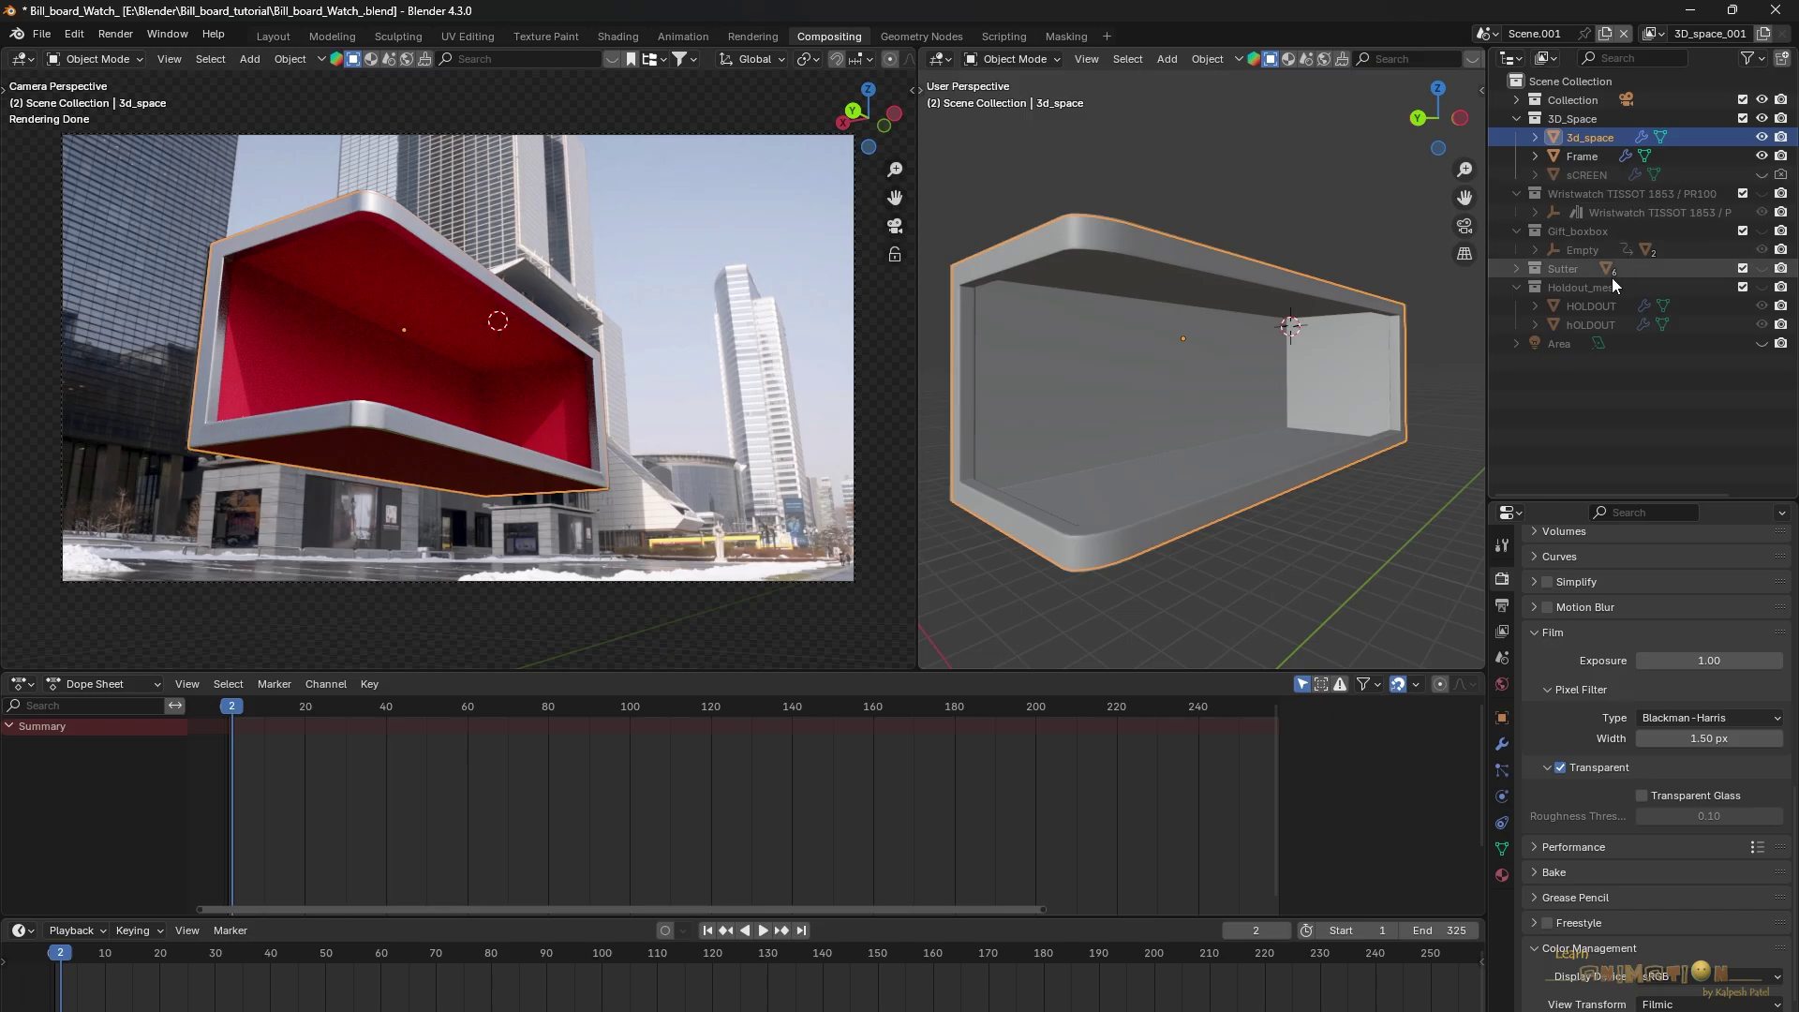
pyautogui.click(1761, 176)
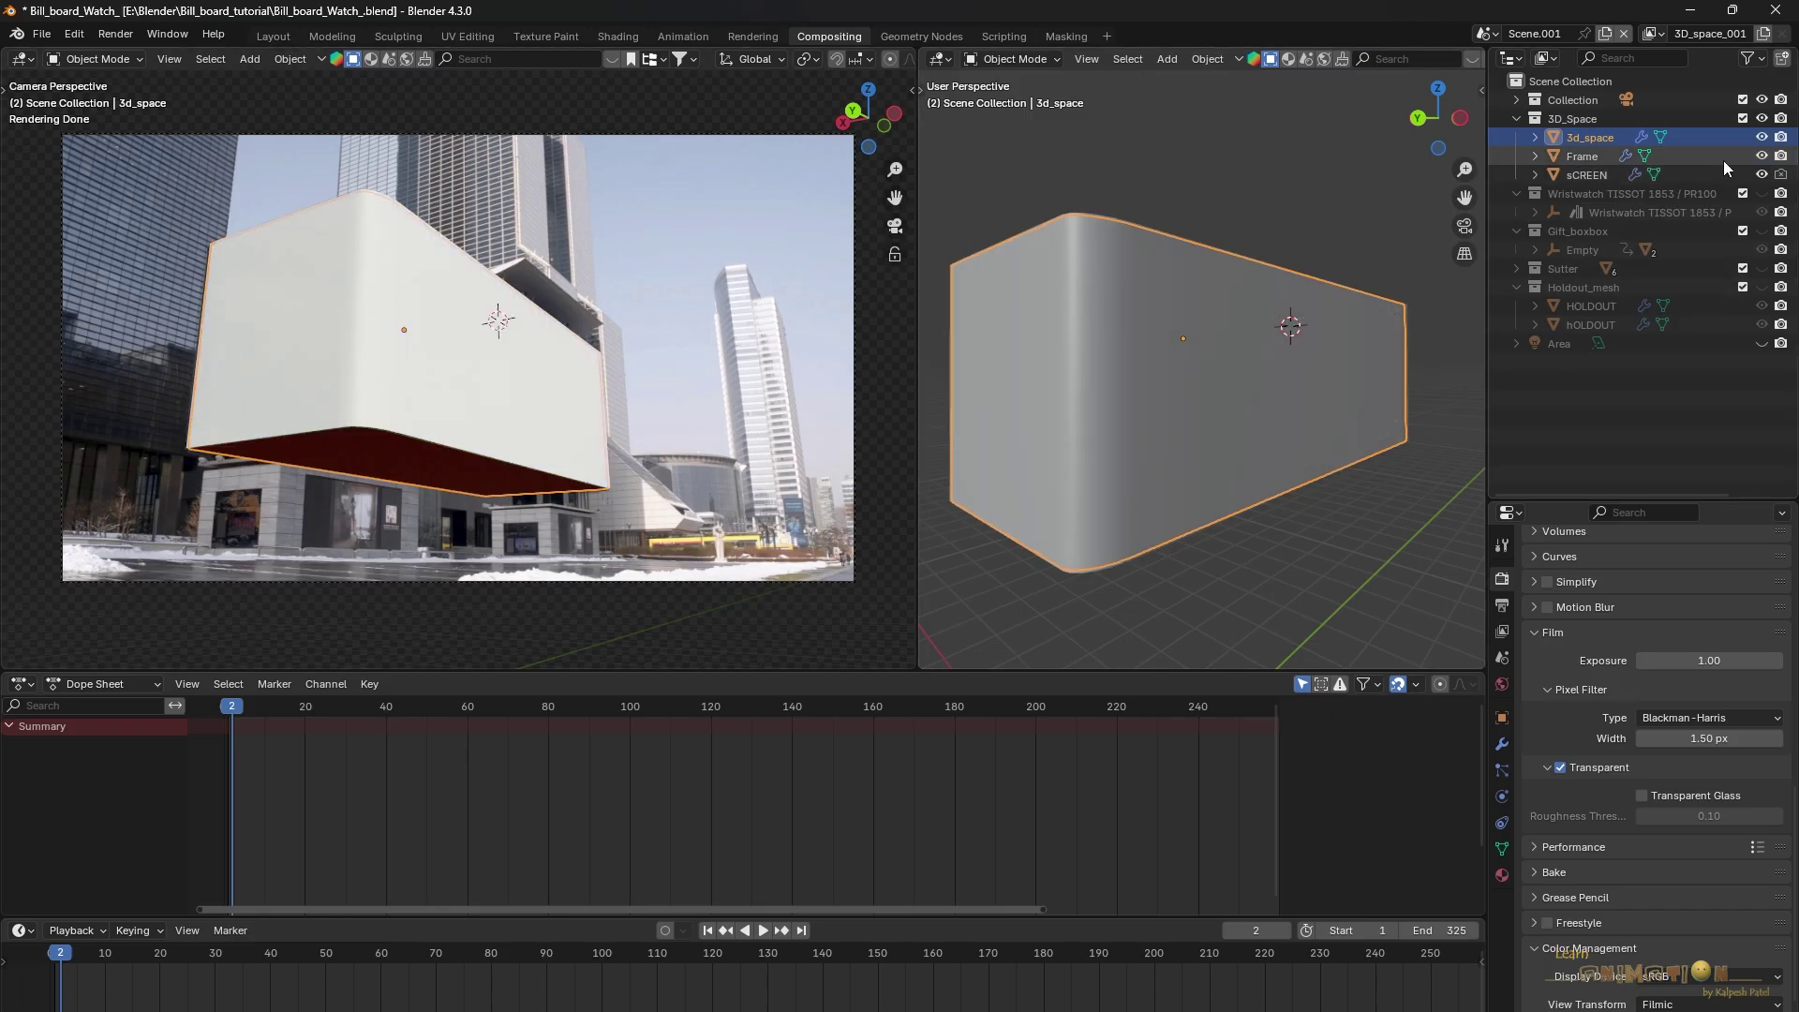
pyautogui.press('h')
# Select the Frame object and open it in Edit Mode to examine its mesh
pyautogui.moveTo(1152, 341); pyautogui.dragTo(1081, 224, button='middle')
pyautogui.click(1223, 225)
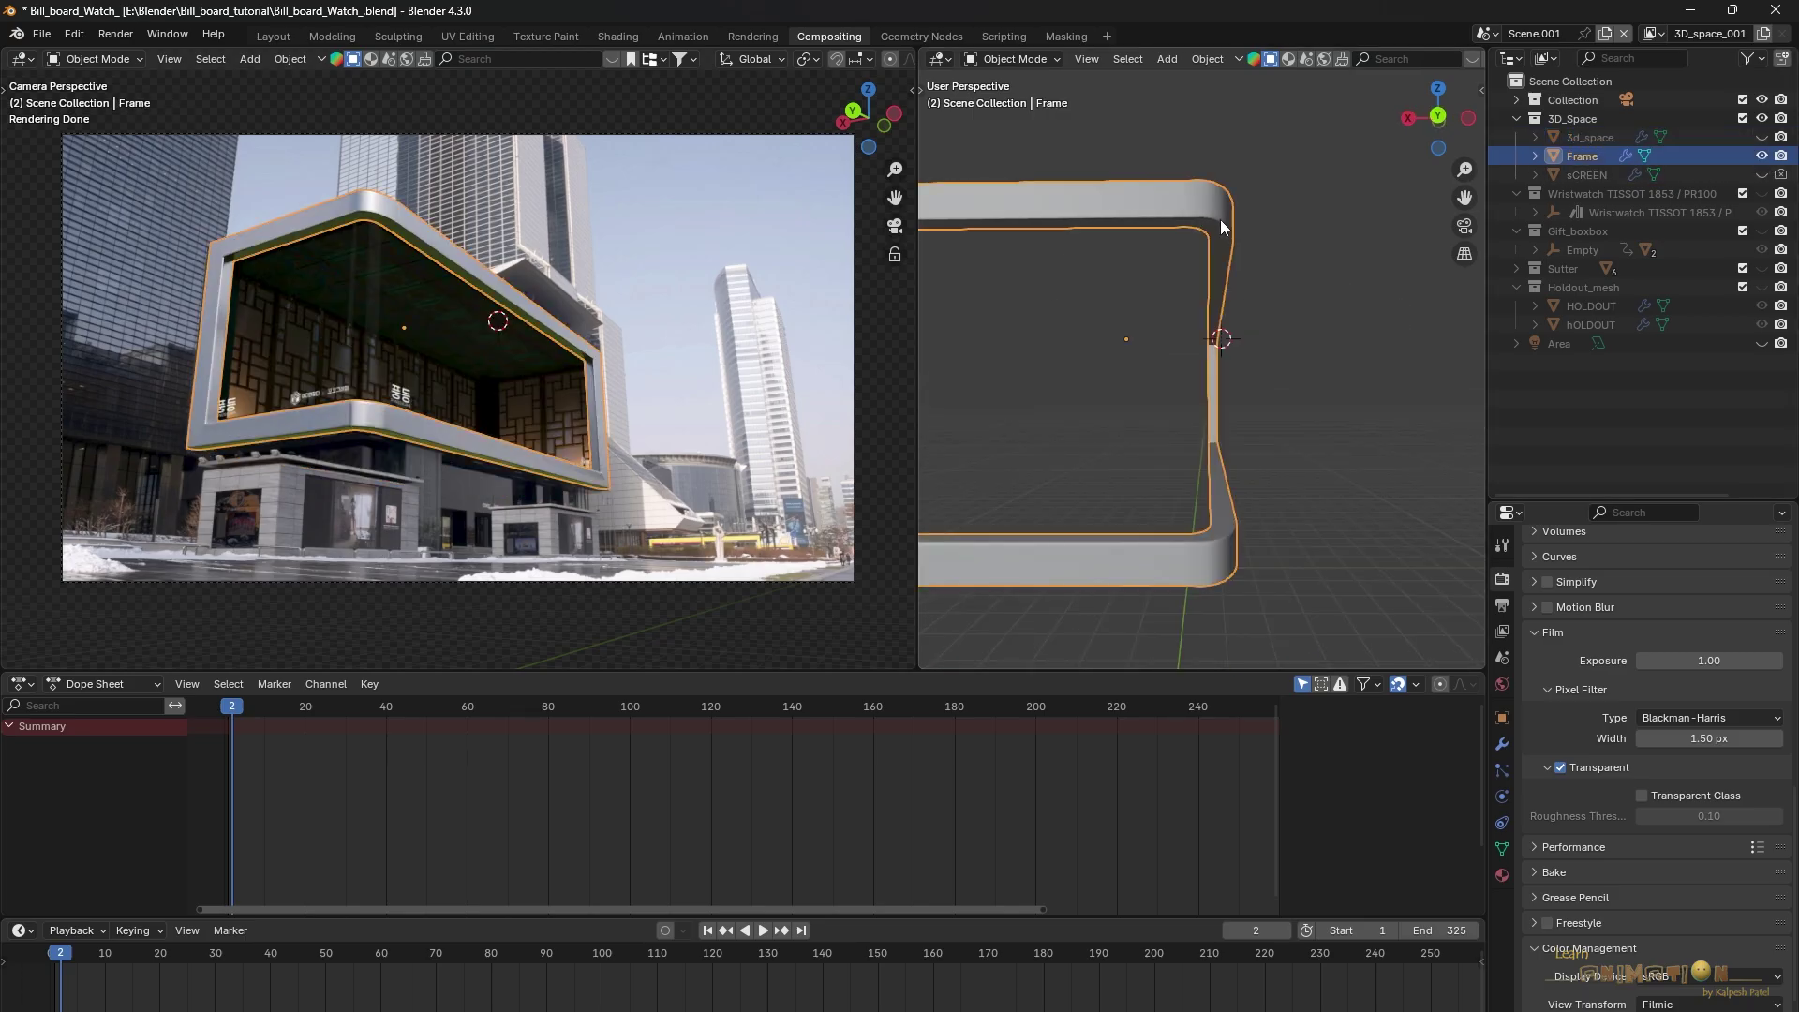
pyautogui.press('Tab')
pyautogui.moveTo(1220, 219); pyautogui.dragTo(352, 302, button='middle')
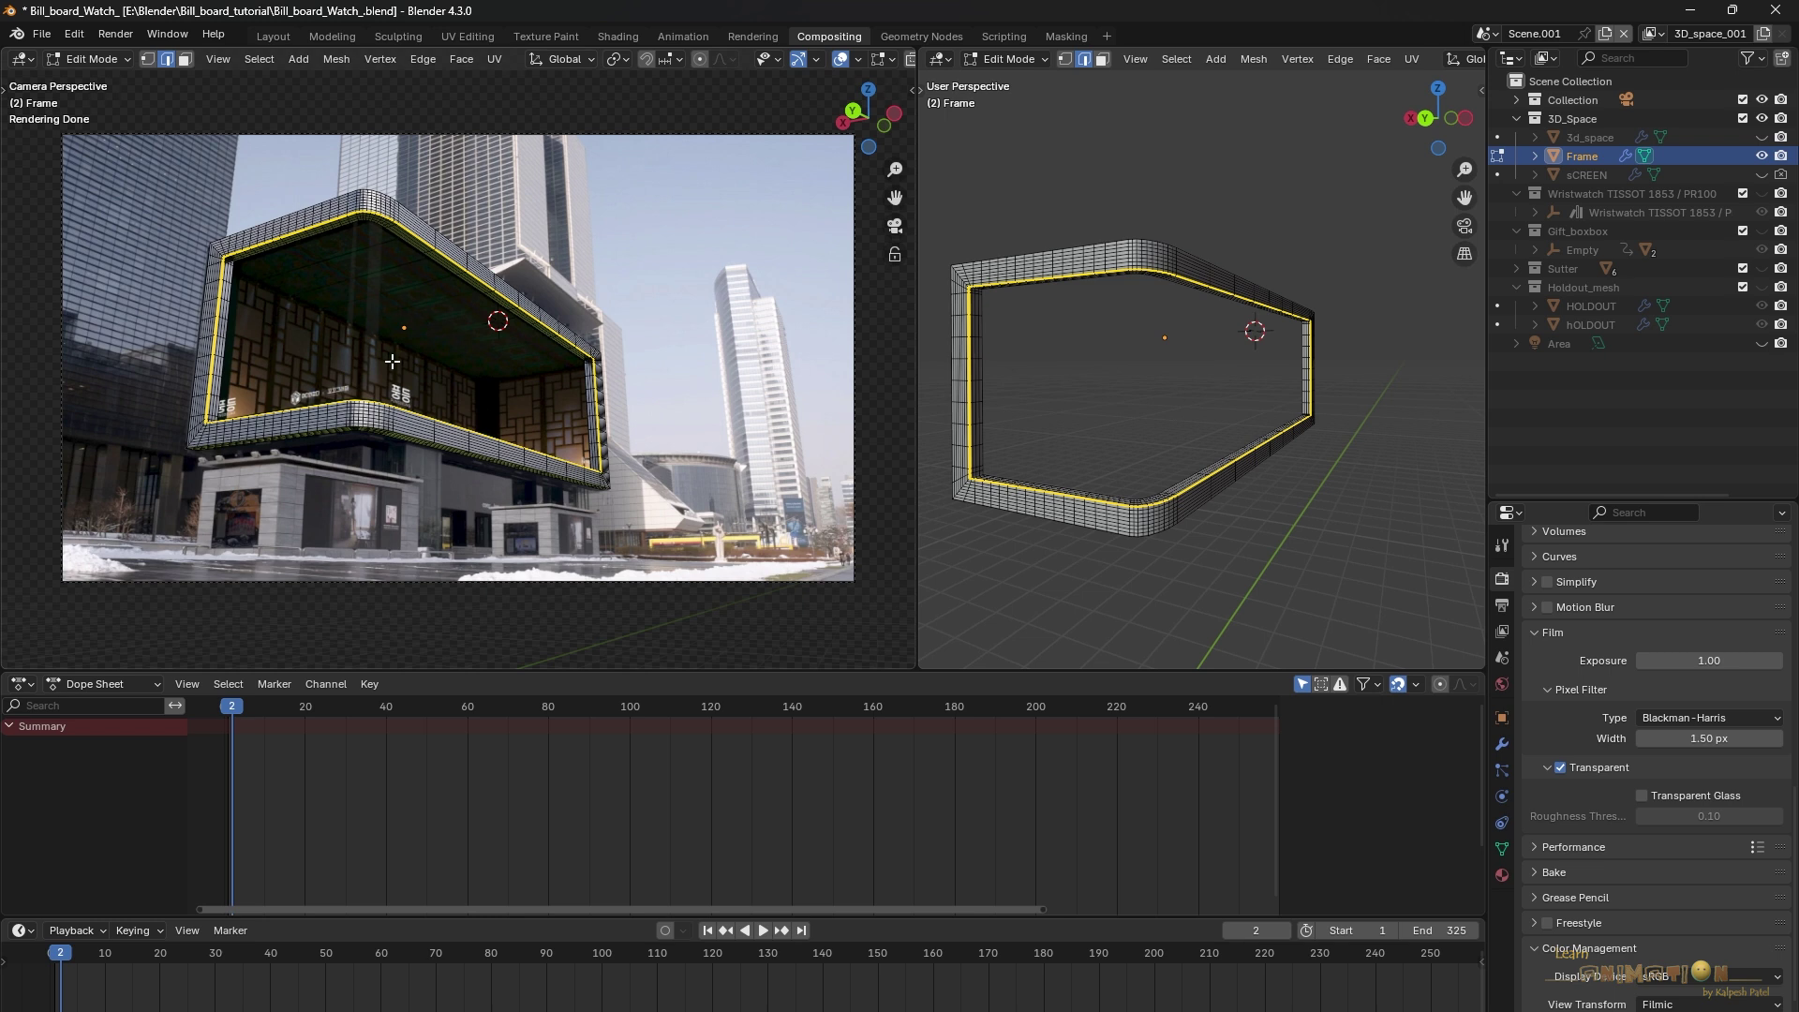
# Unhide 3d_space and sCREEN, hide Frame, and open the sCREEN mesh in Edit Mode
pyautogui.click(1761, 174)
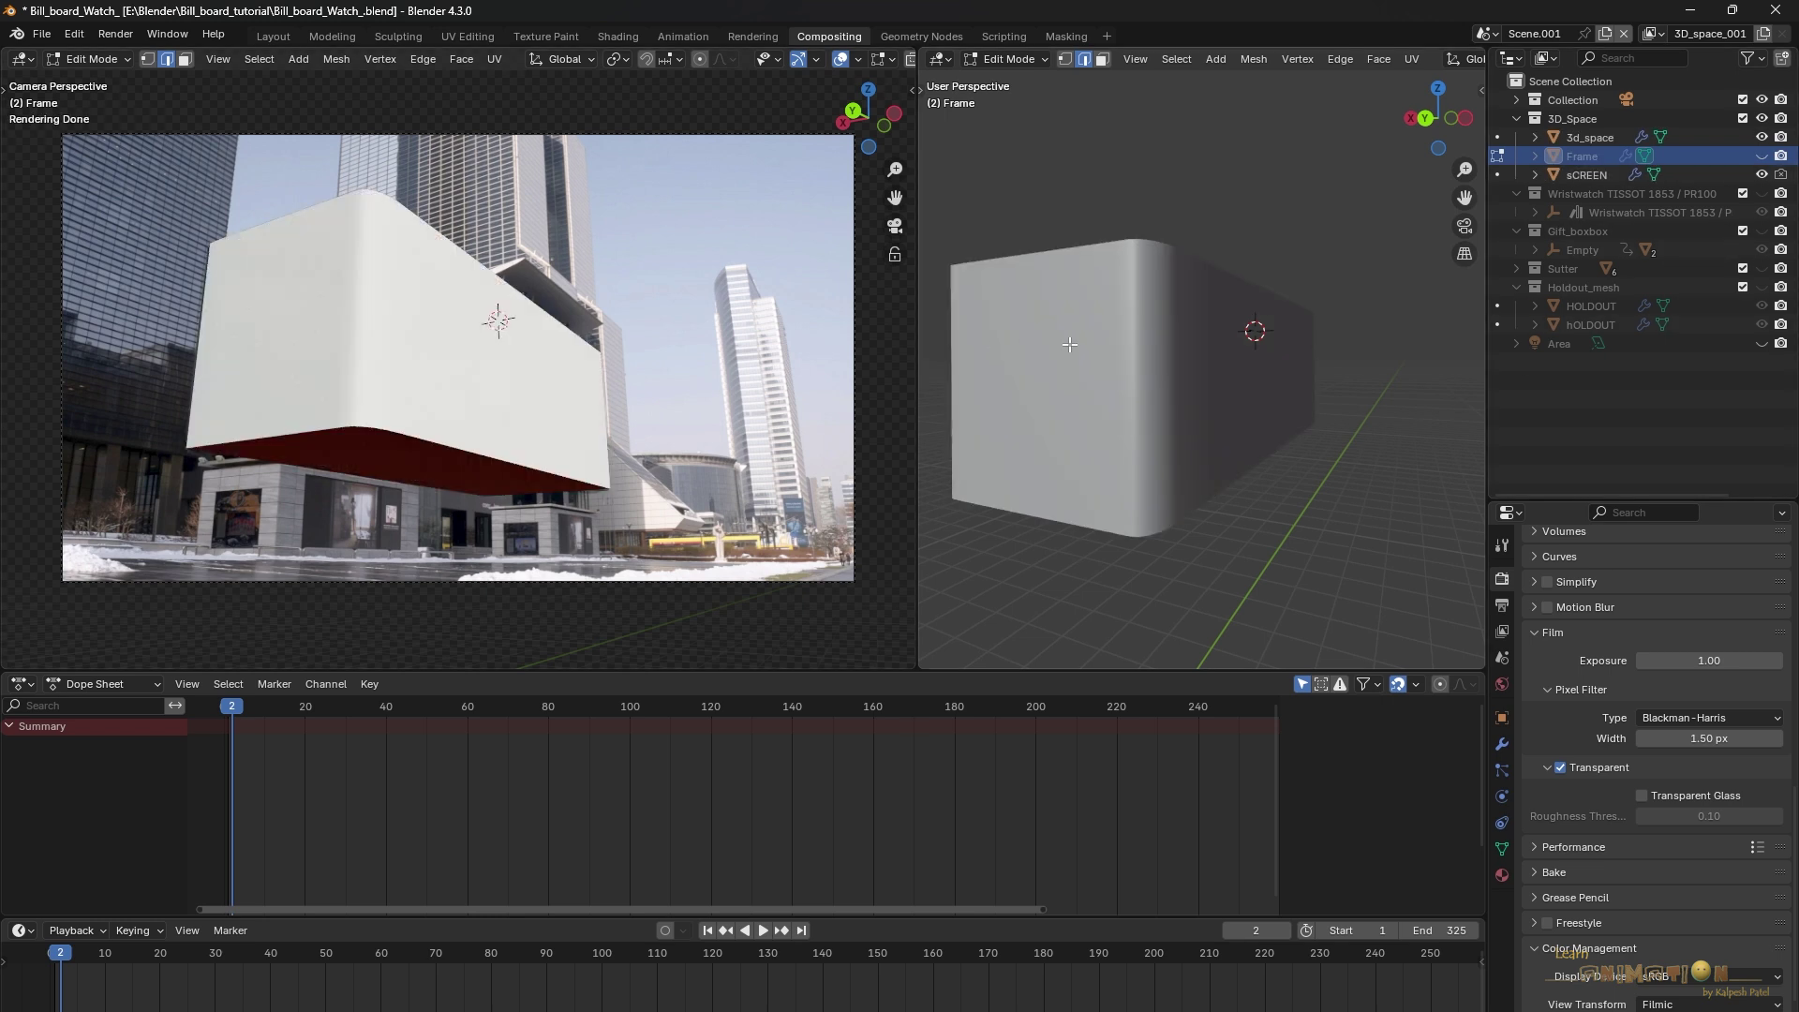
pyautogui.press('Tab')
pyautogui.click(1070, 348)
pyautogui.press('Tab')
pyautogui.moveTo(1118, 382); pyautogui.dragTo(1219, 375, button='middle')
# Hide sCREEN and unhide the Gift_boxbox and Wristwatch TISSOT collections
pyautogui.click(1761, 174)
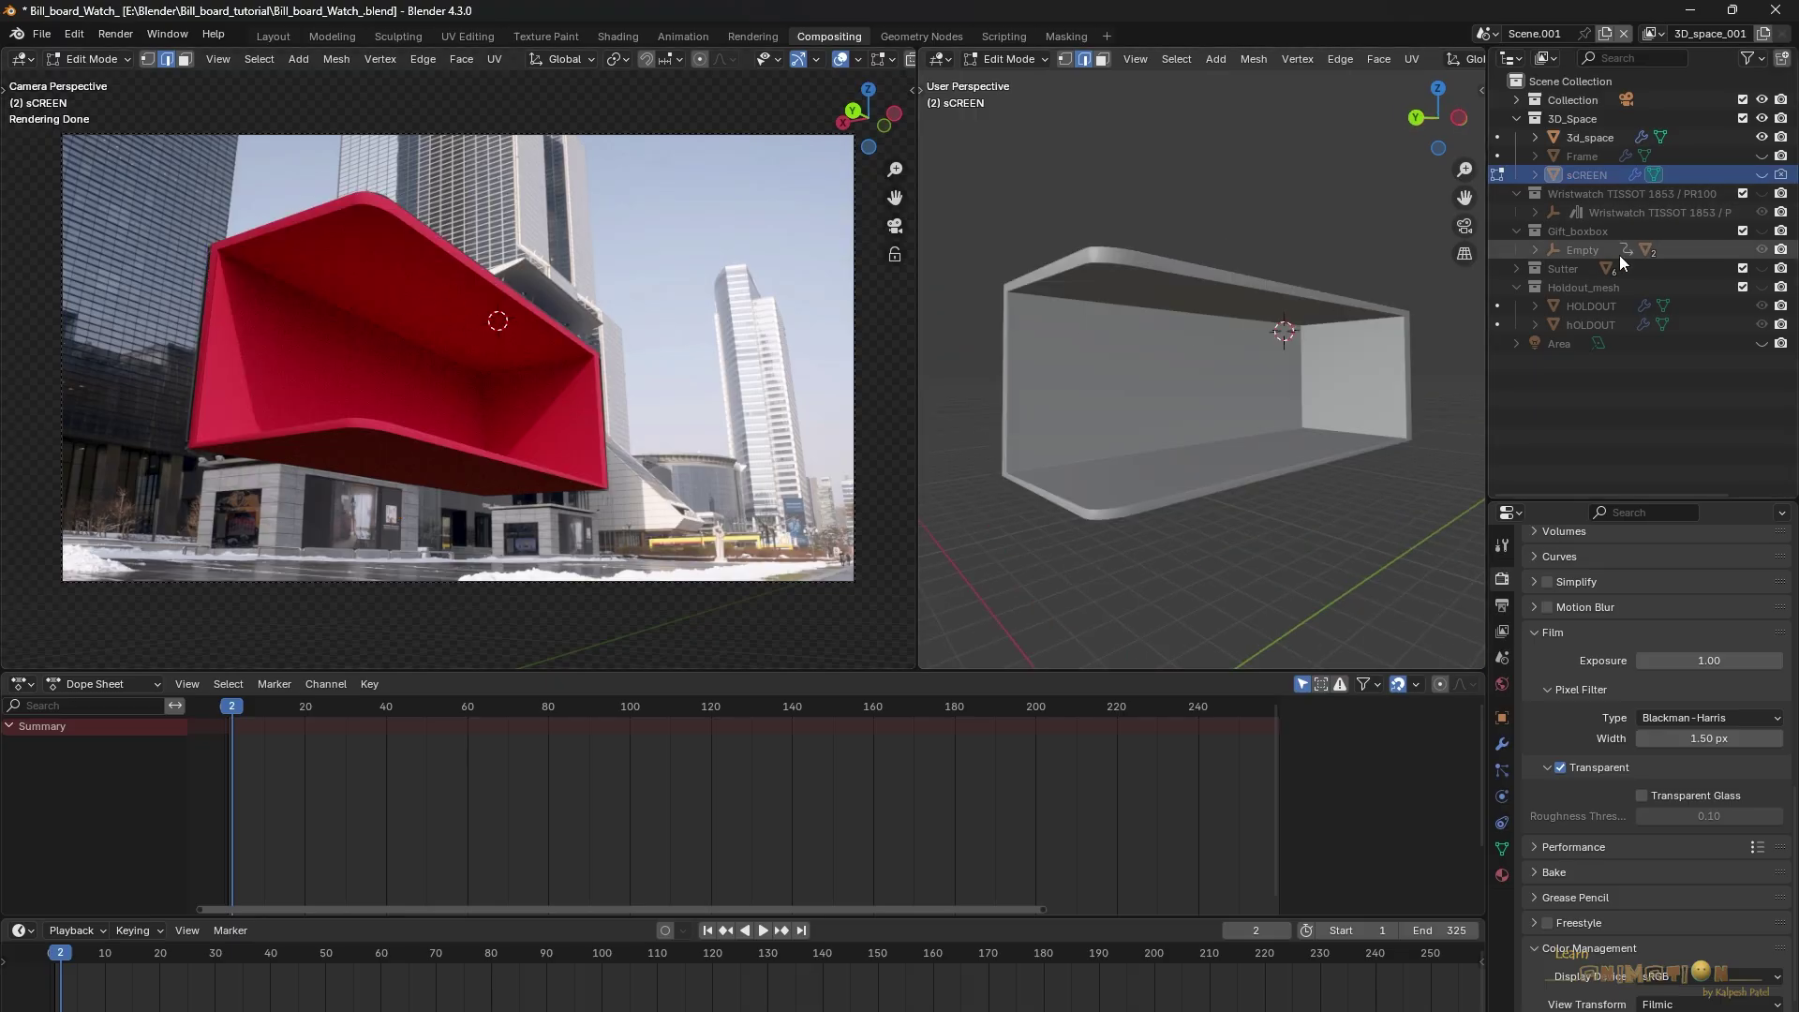
pyautogui.click(1760, 233)
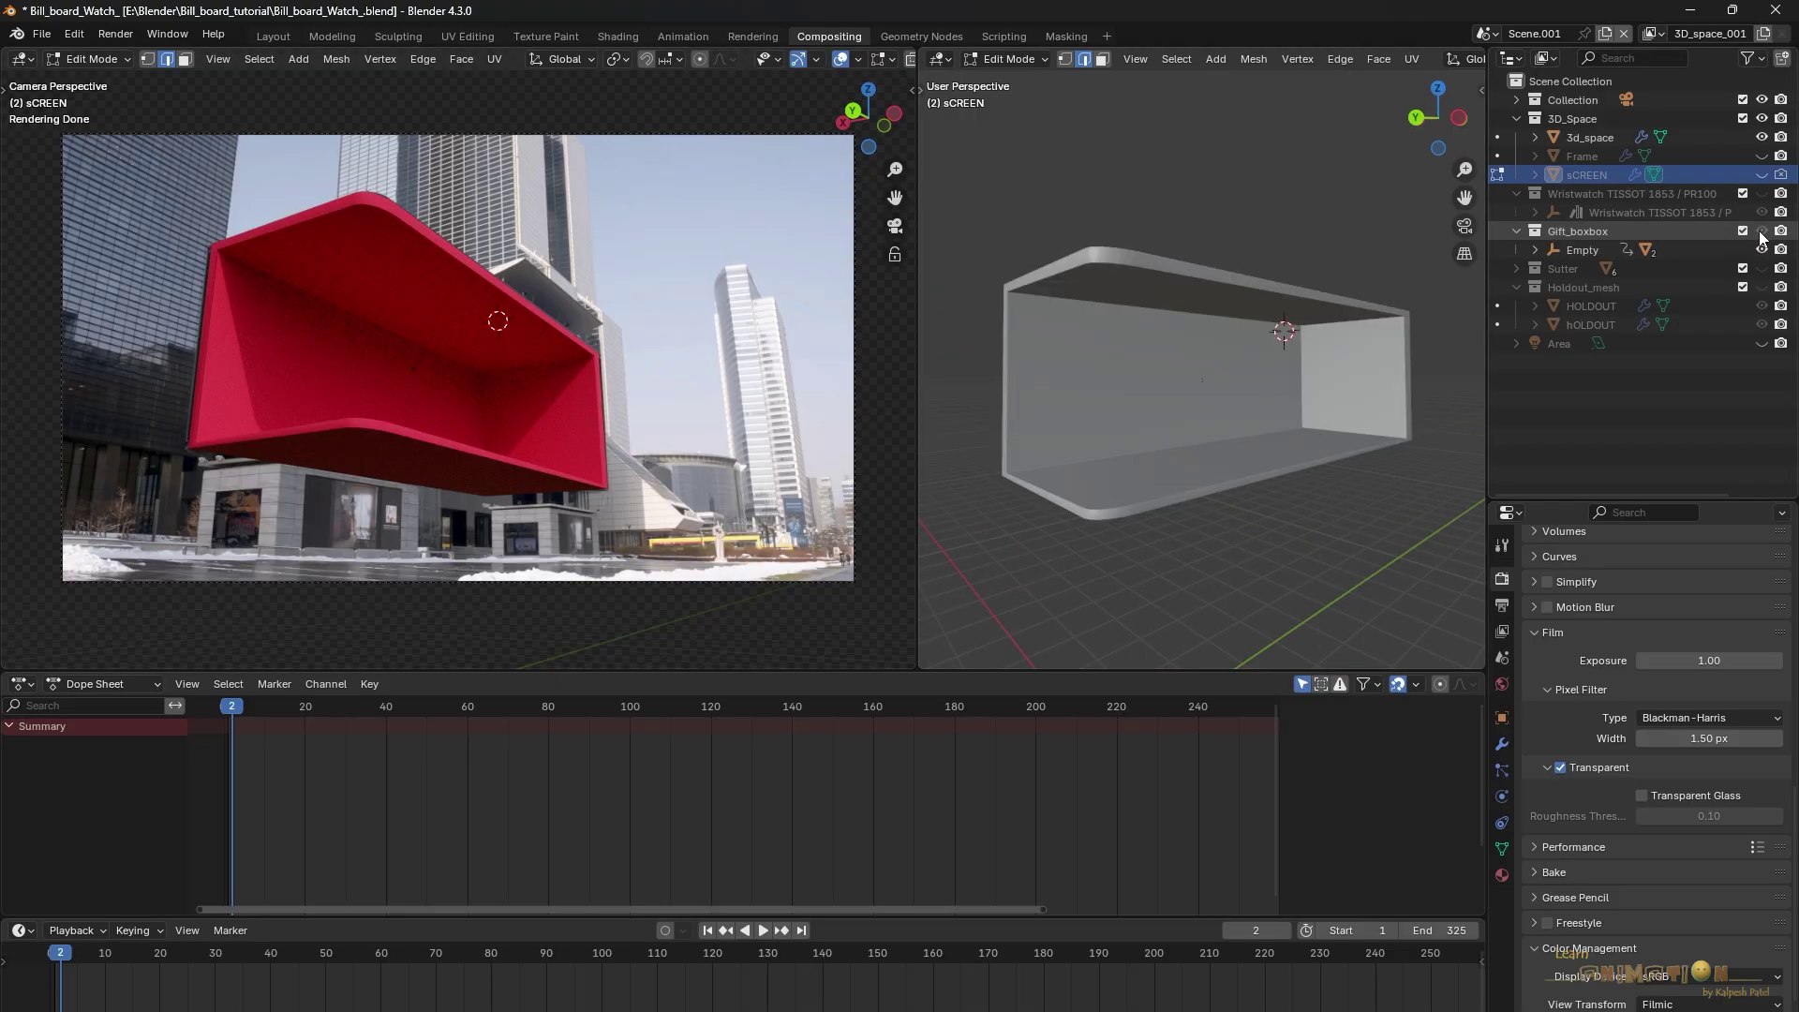
pyautogui.click(1762, 193)
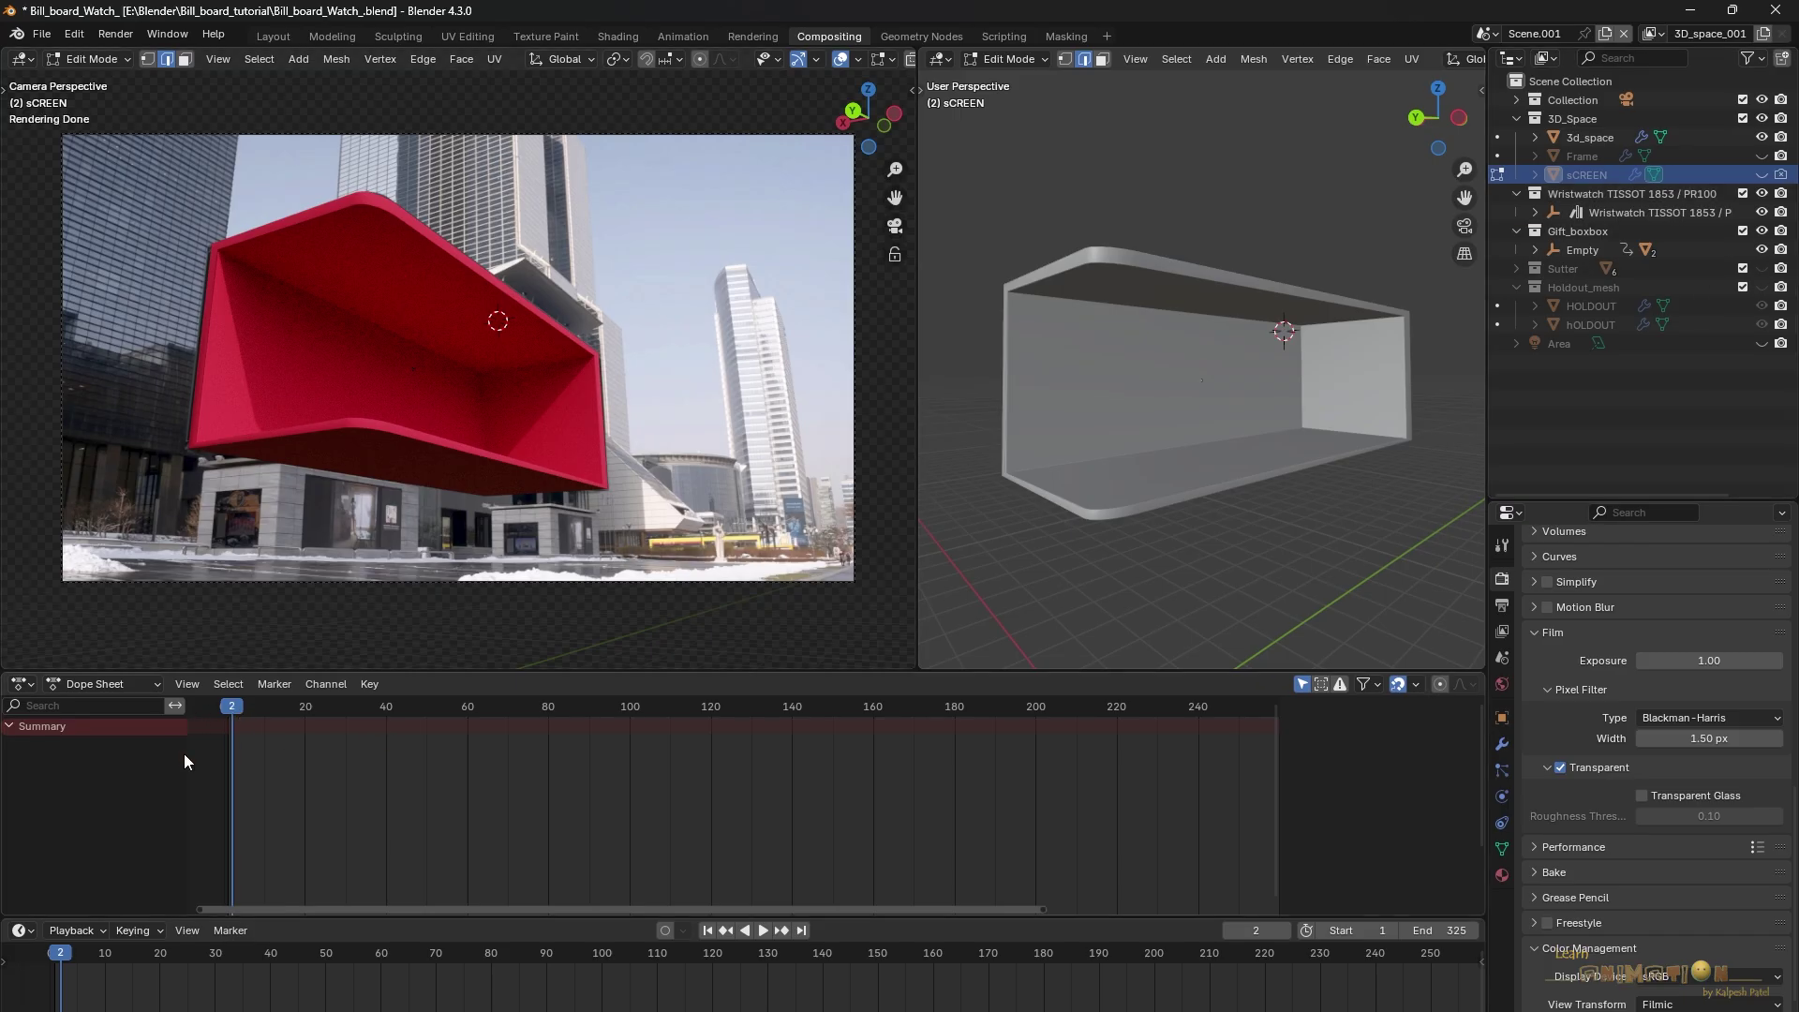
# Play the gift box and watch animation in stages up to frame 175, examining how the watch emerges from the box
pyautogui.press('space')
pyautogui.moveTo(107, 950); pyautogui.dragTo(275, 959)
pyautogui.press('space')
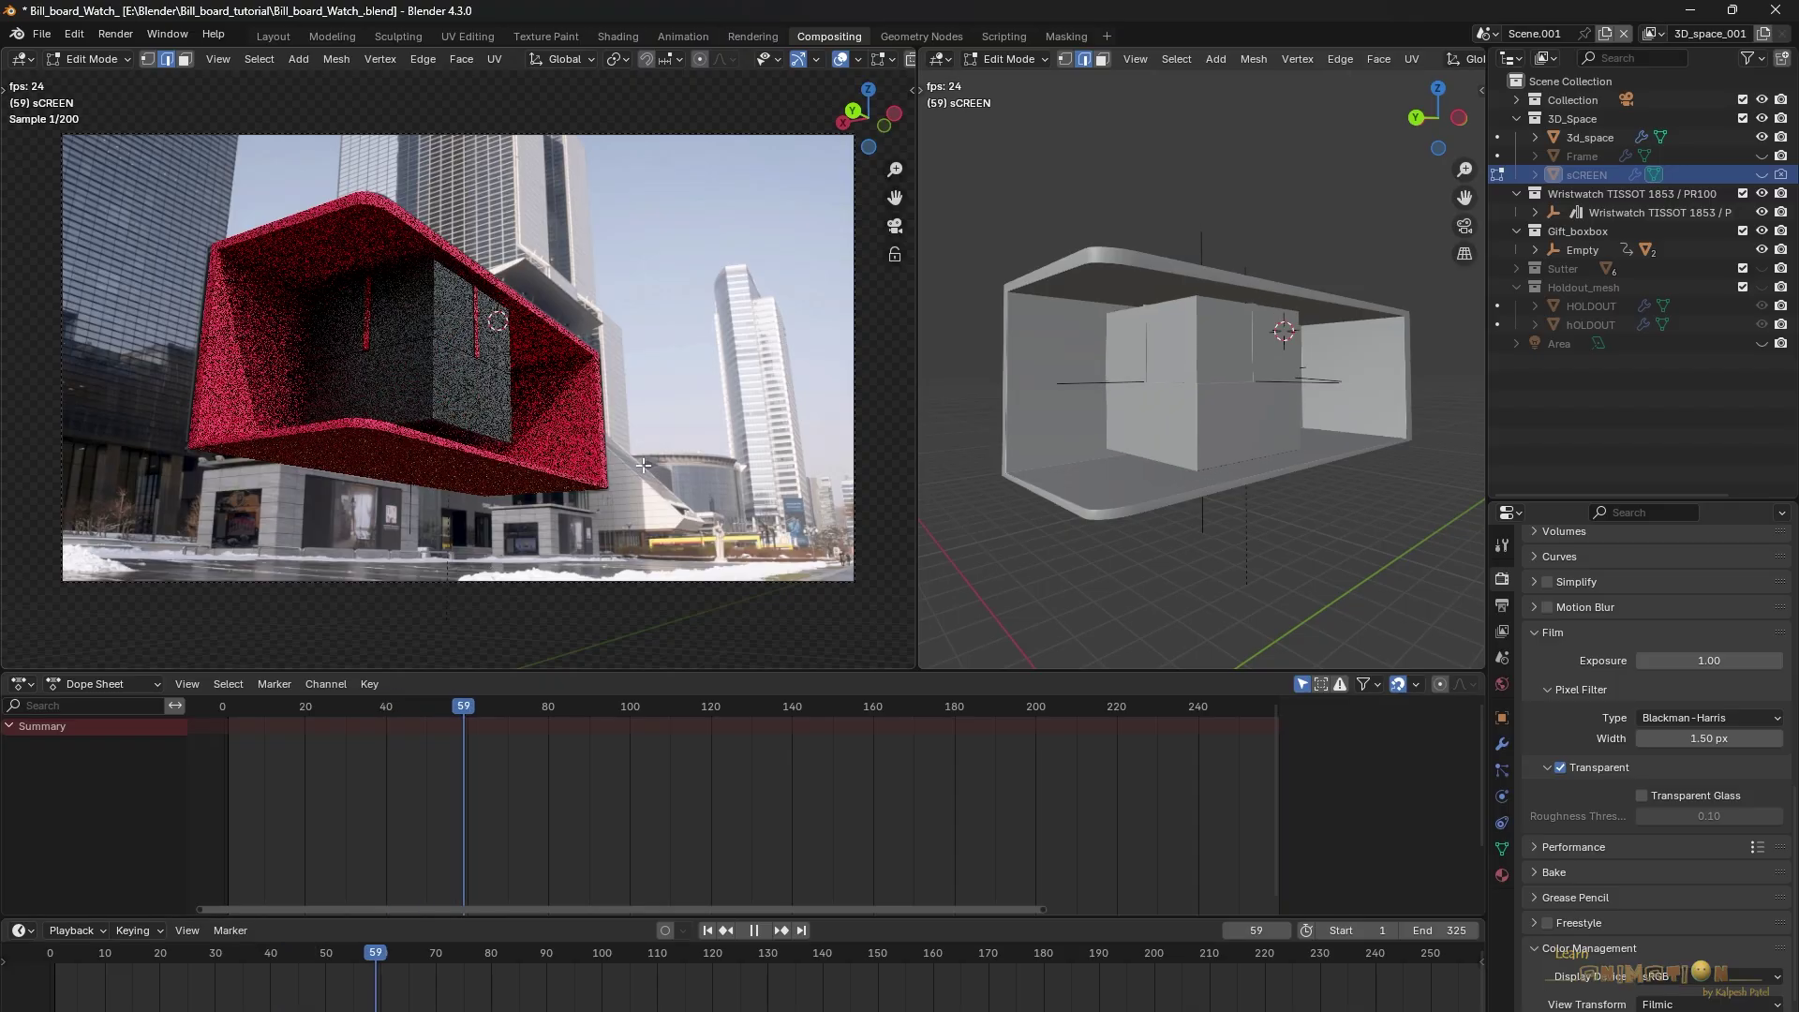
pyautogui.press('space')
pyautogui.press('space')
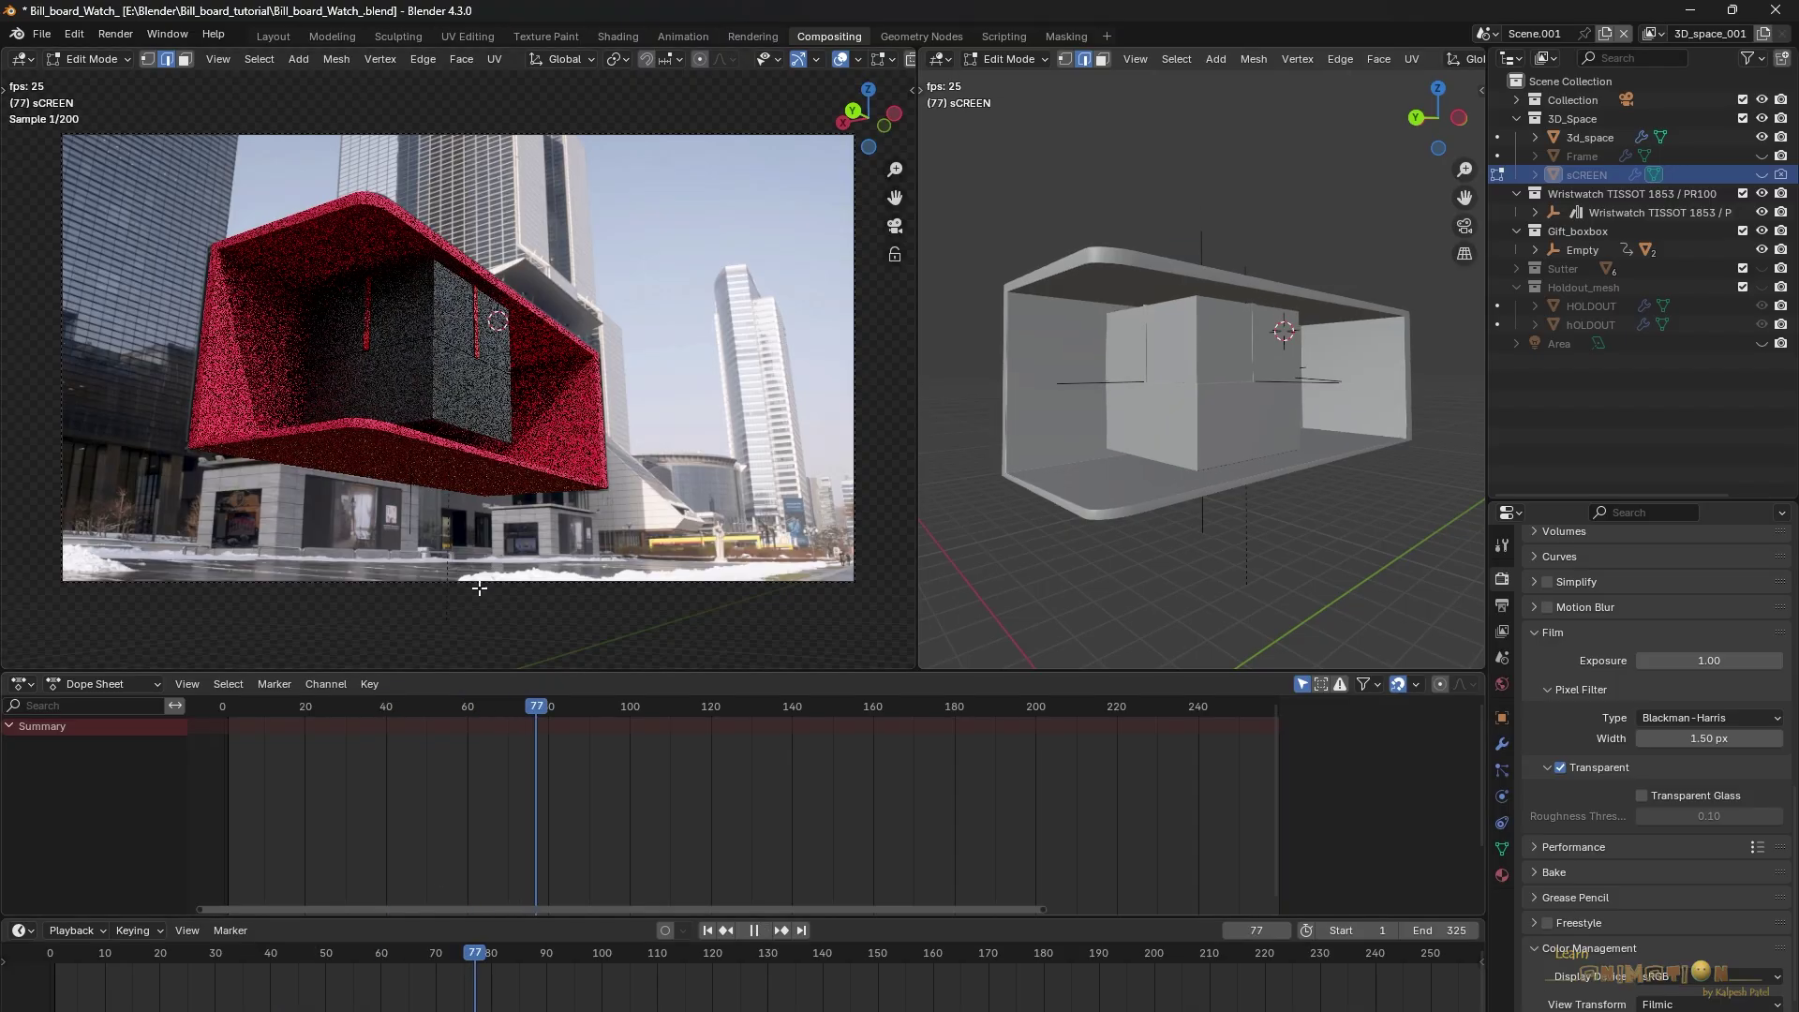
pyautogui.press('space')
pyautogui.press('space')
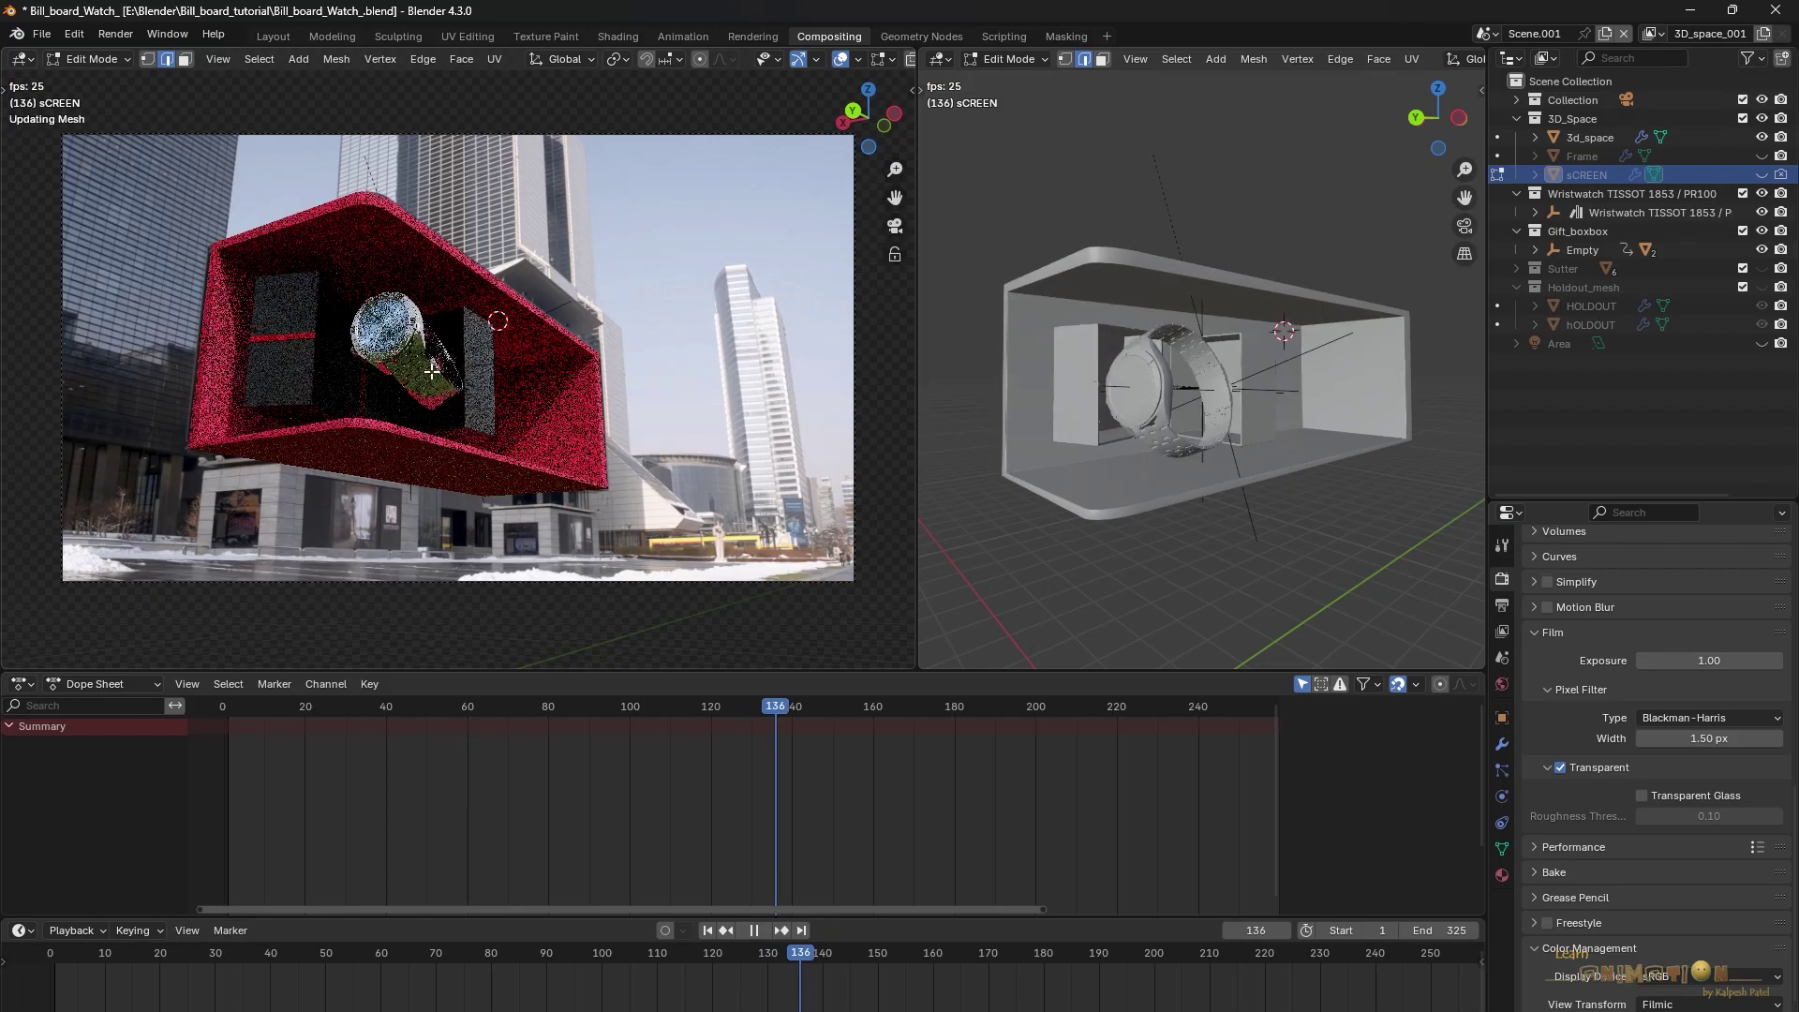
pyautogui.press('space')
pyautogui.press('space')
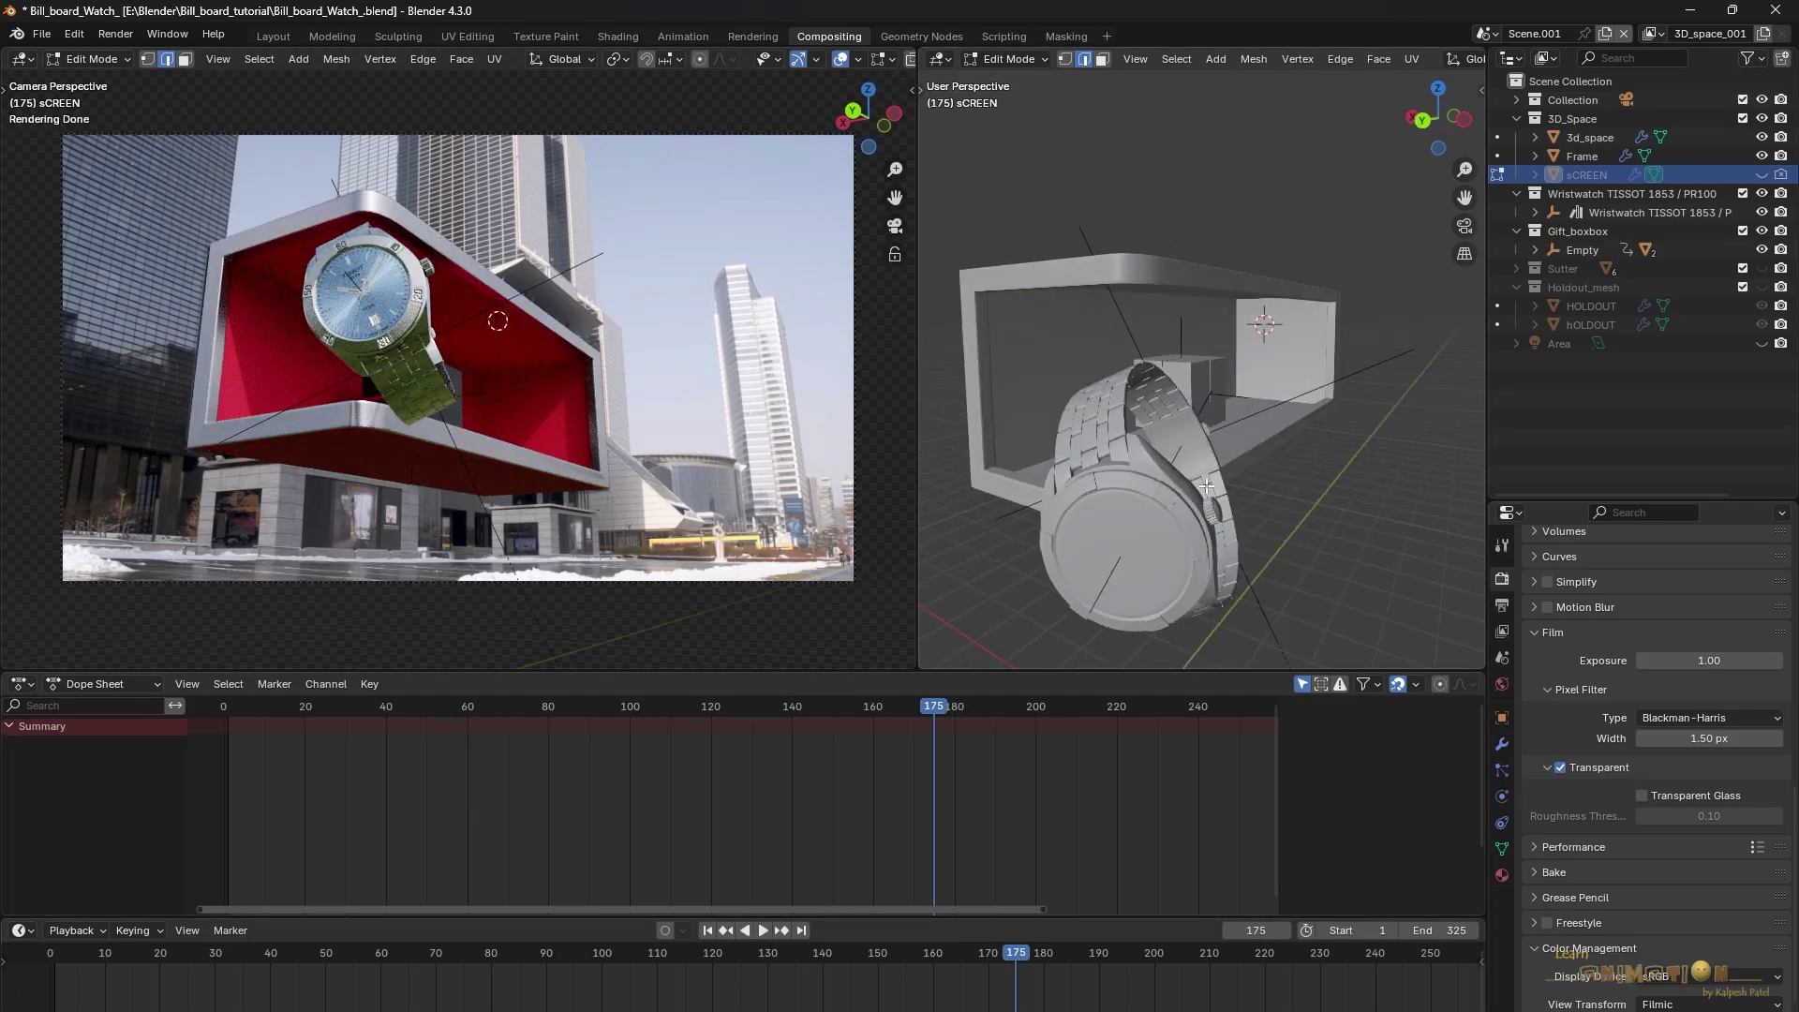
pyautogui.press('space')
# Examine the watch in front of the frame and run the animation on to frame 262
pyautogui.moveTo(1224, 418); pyautogui.dragTo(1108, 419, button='middle')
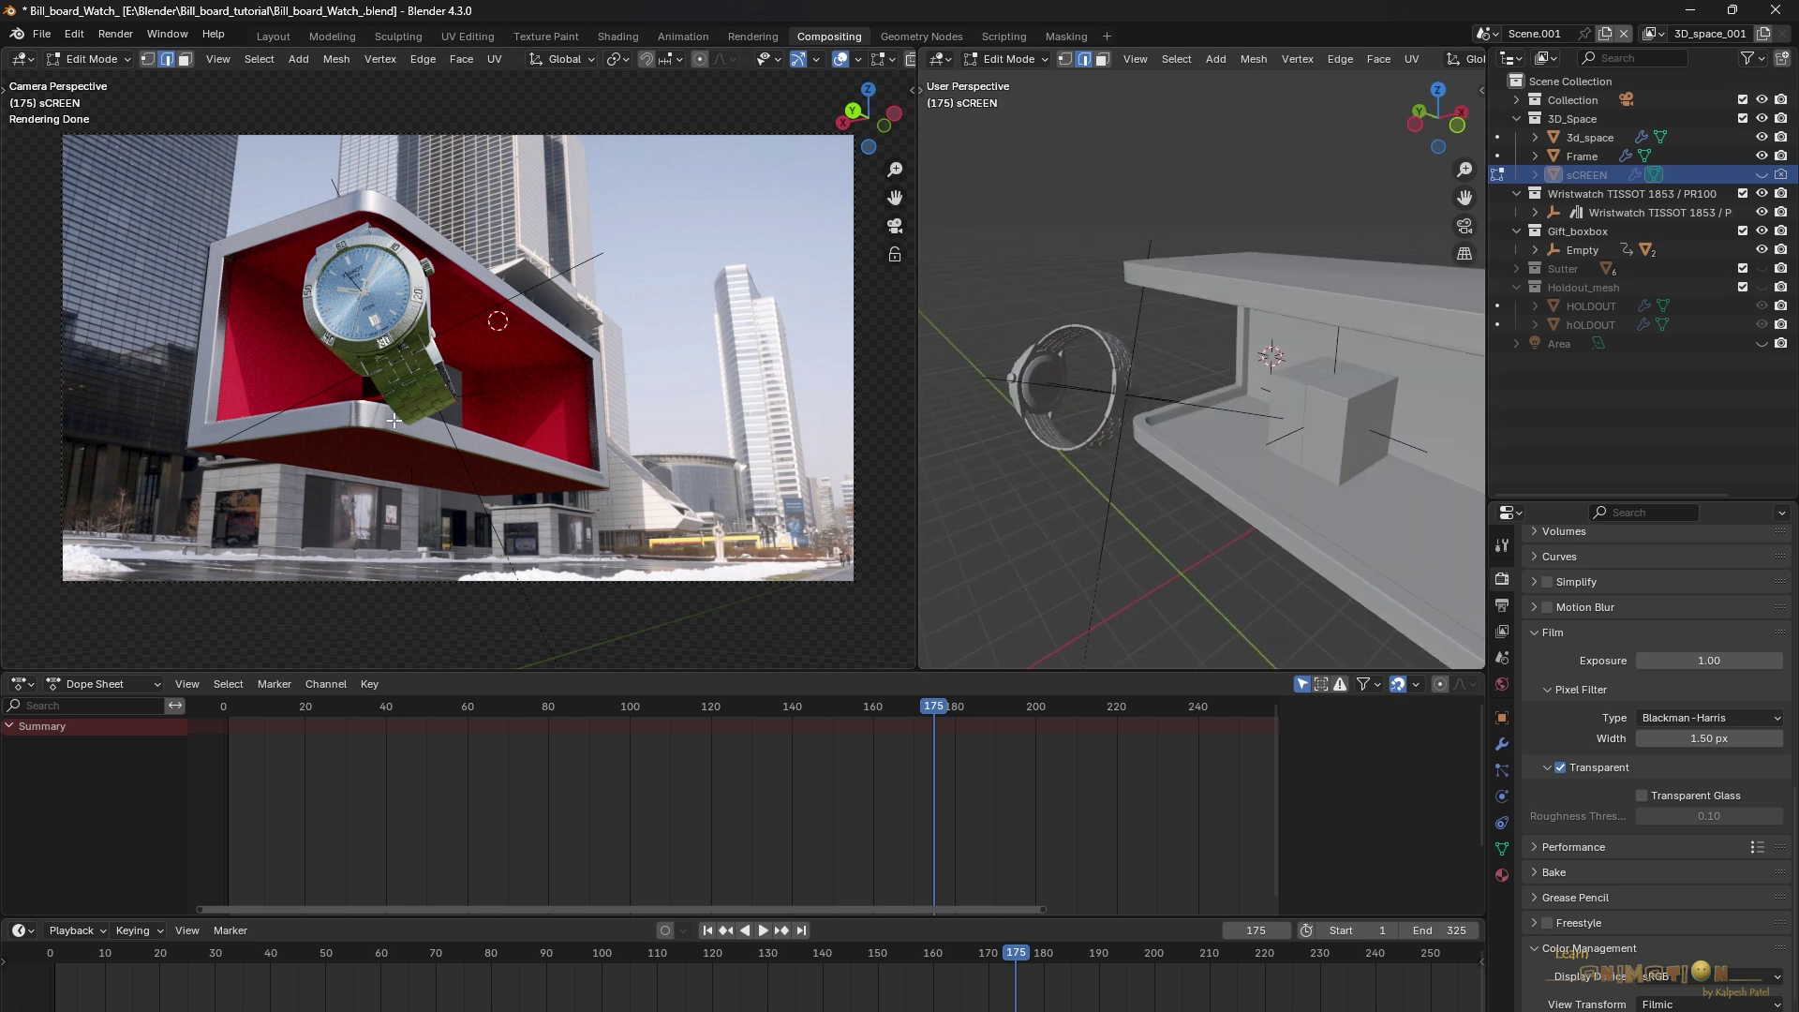
pyautogui.moveTo(1059, 993); pyautogui.dragTo(1275, 962)
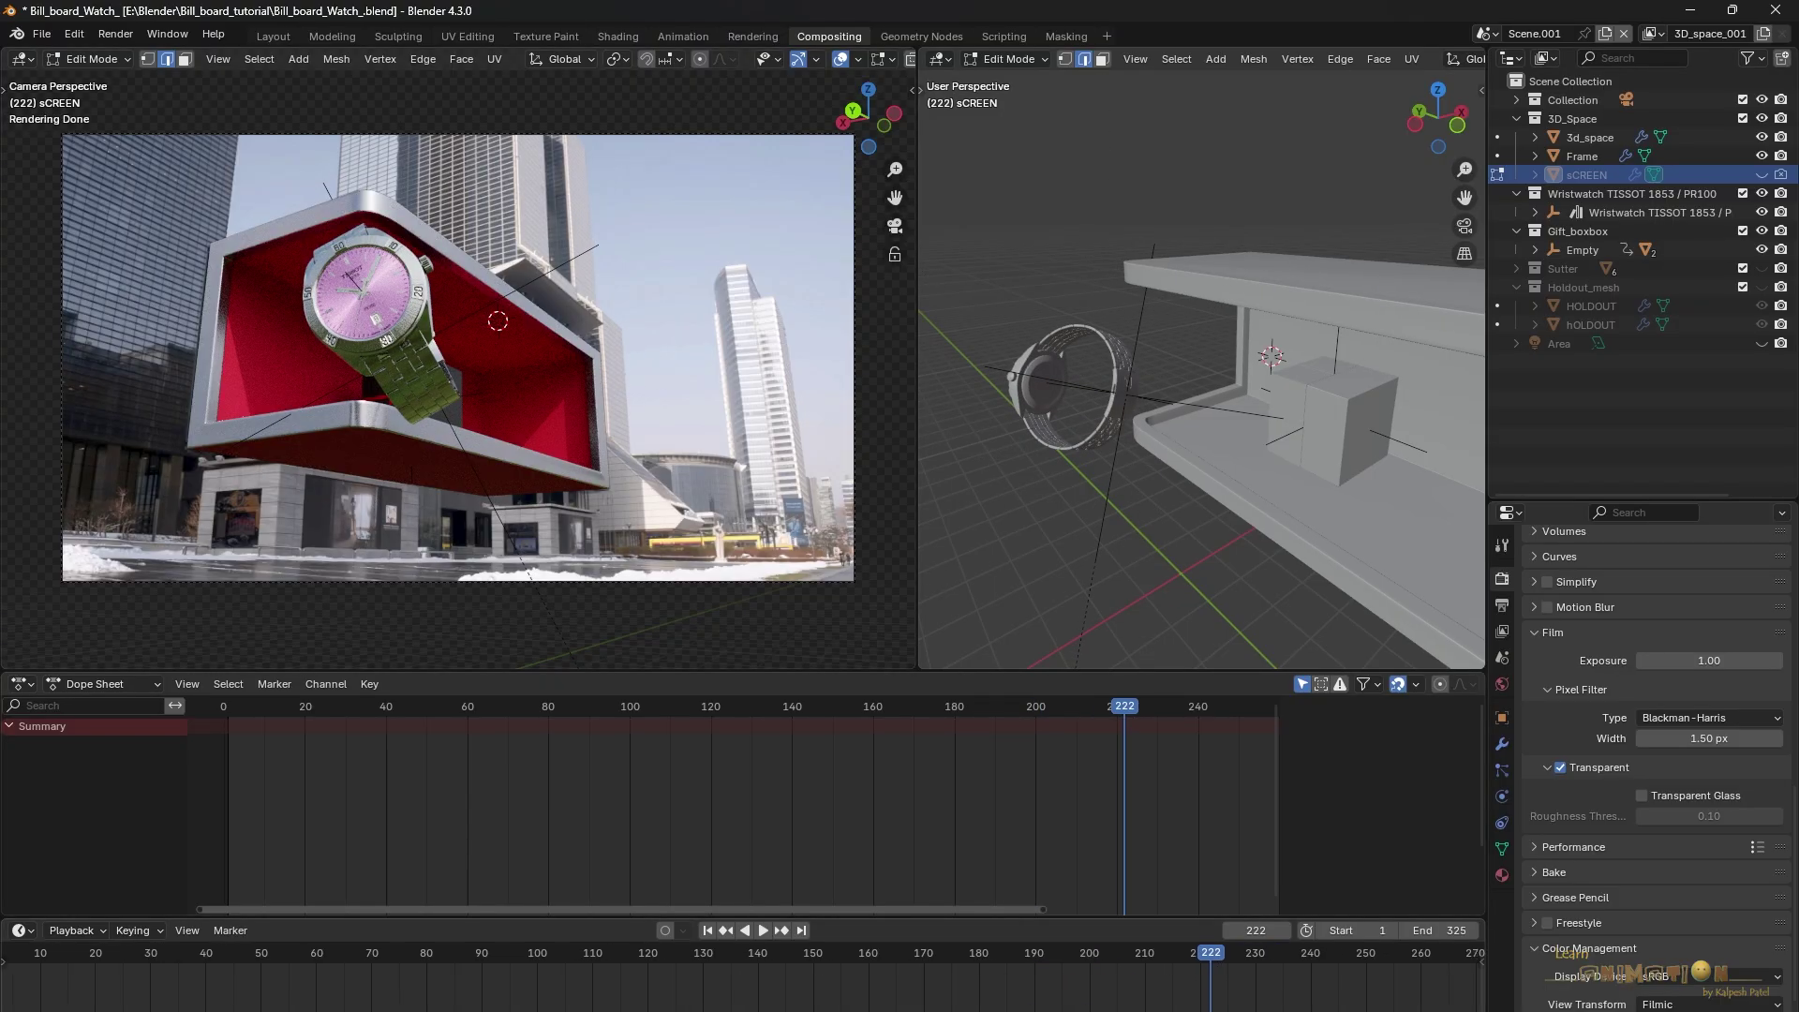
pyautogui.moveTo(1150, 963); pyautogui.dragTo(1197, 952)
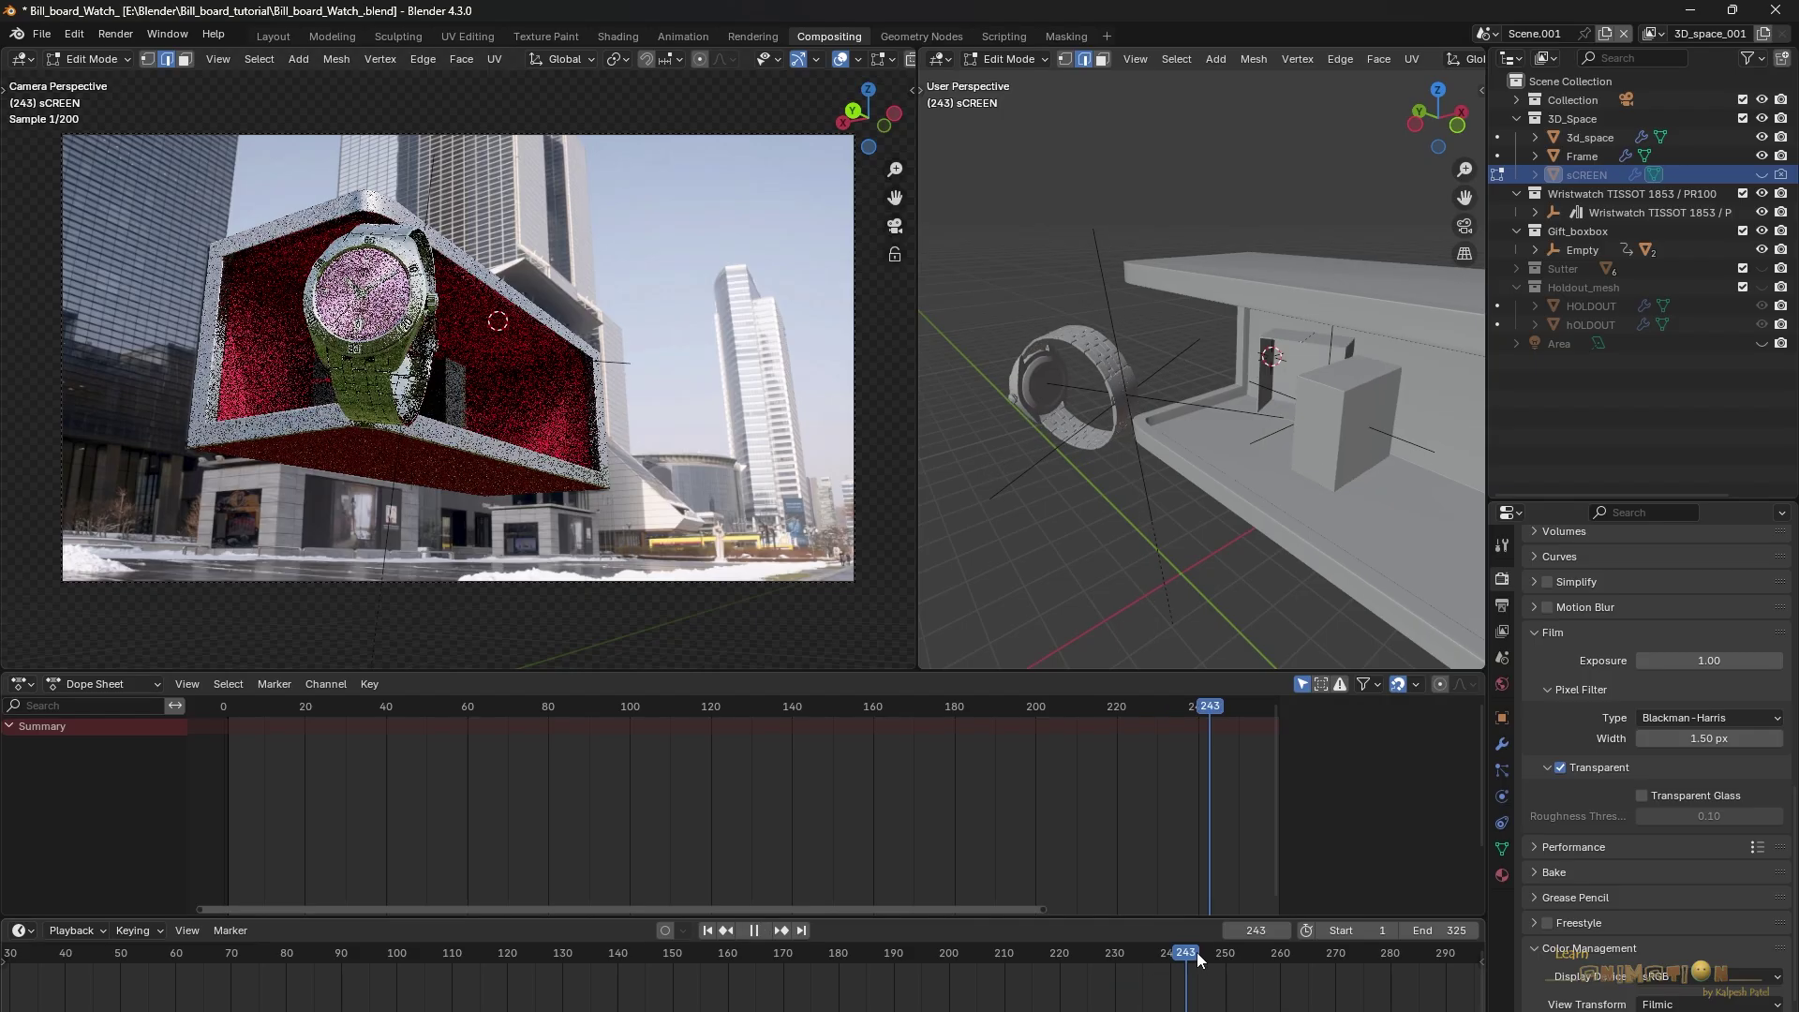
pyautogui.press('space')
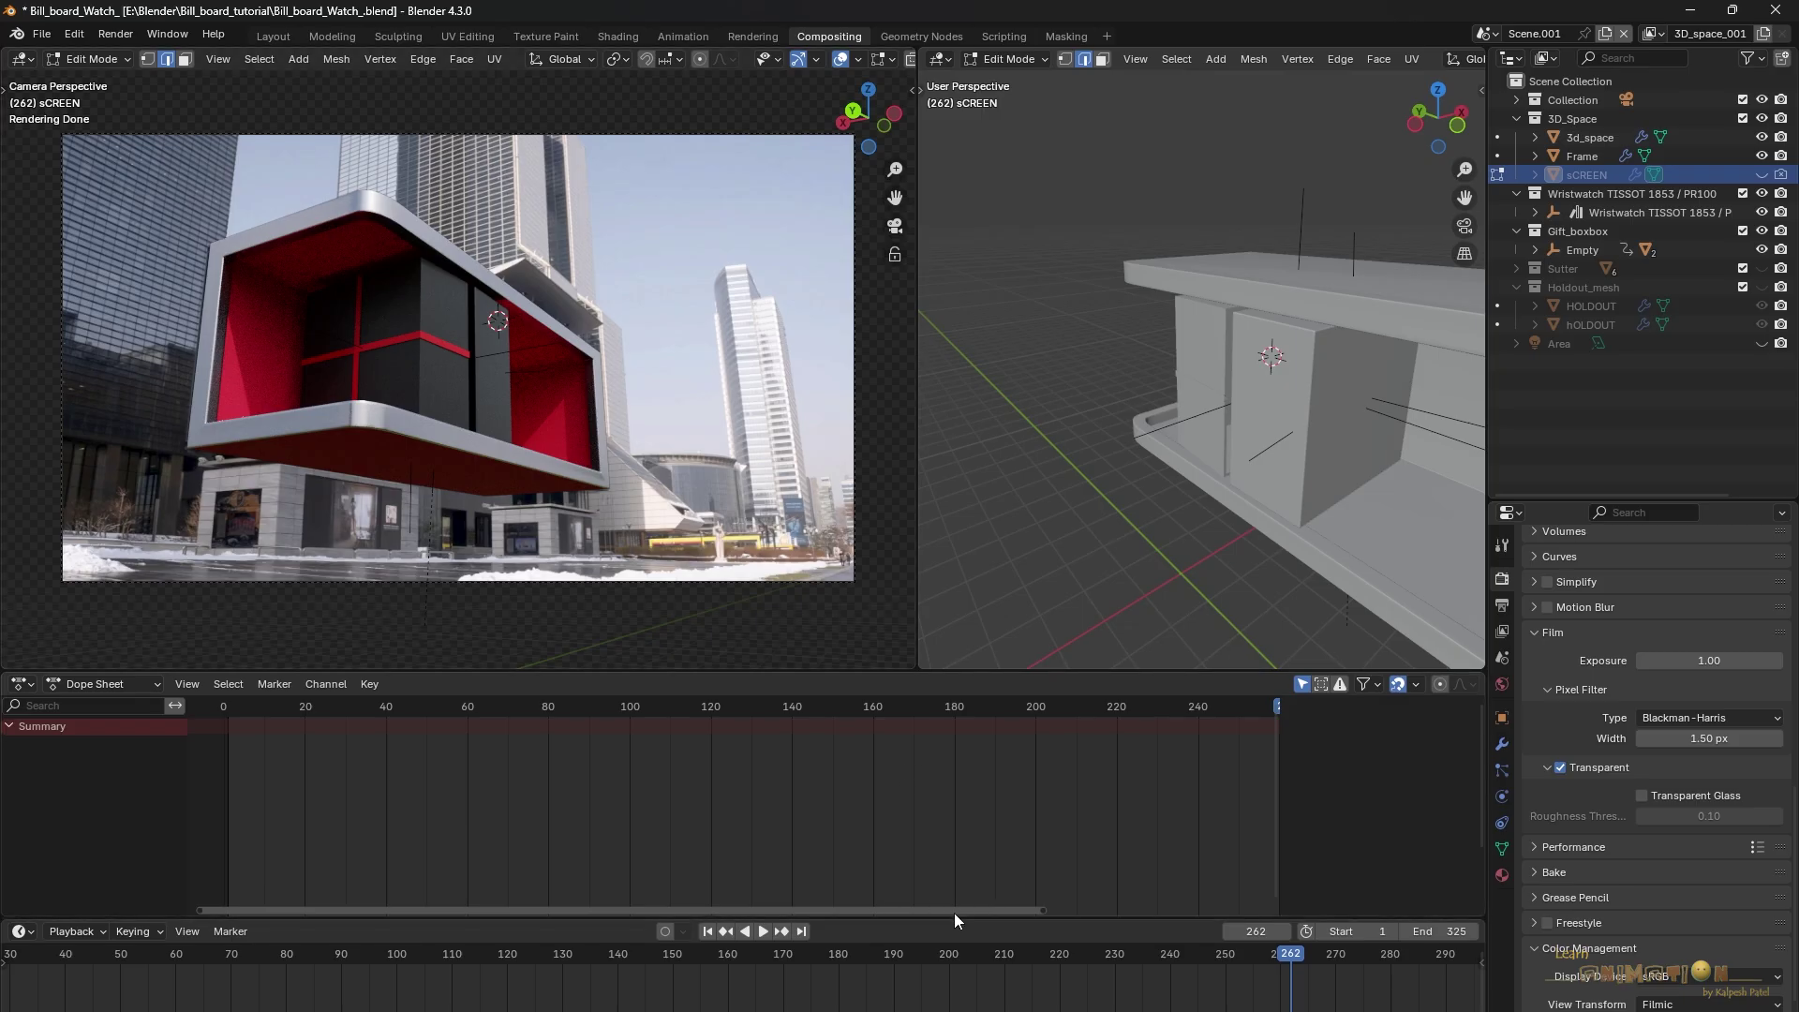
# Unhide the Sutter collection around the billboard
pyautogui.moveTo(954, 912); pyautogui.dragTo(1188, 913)
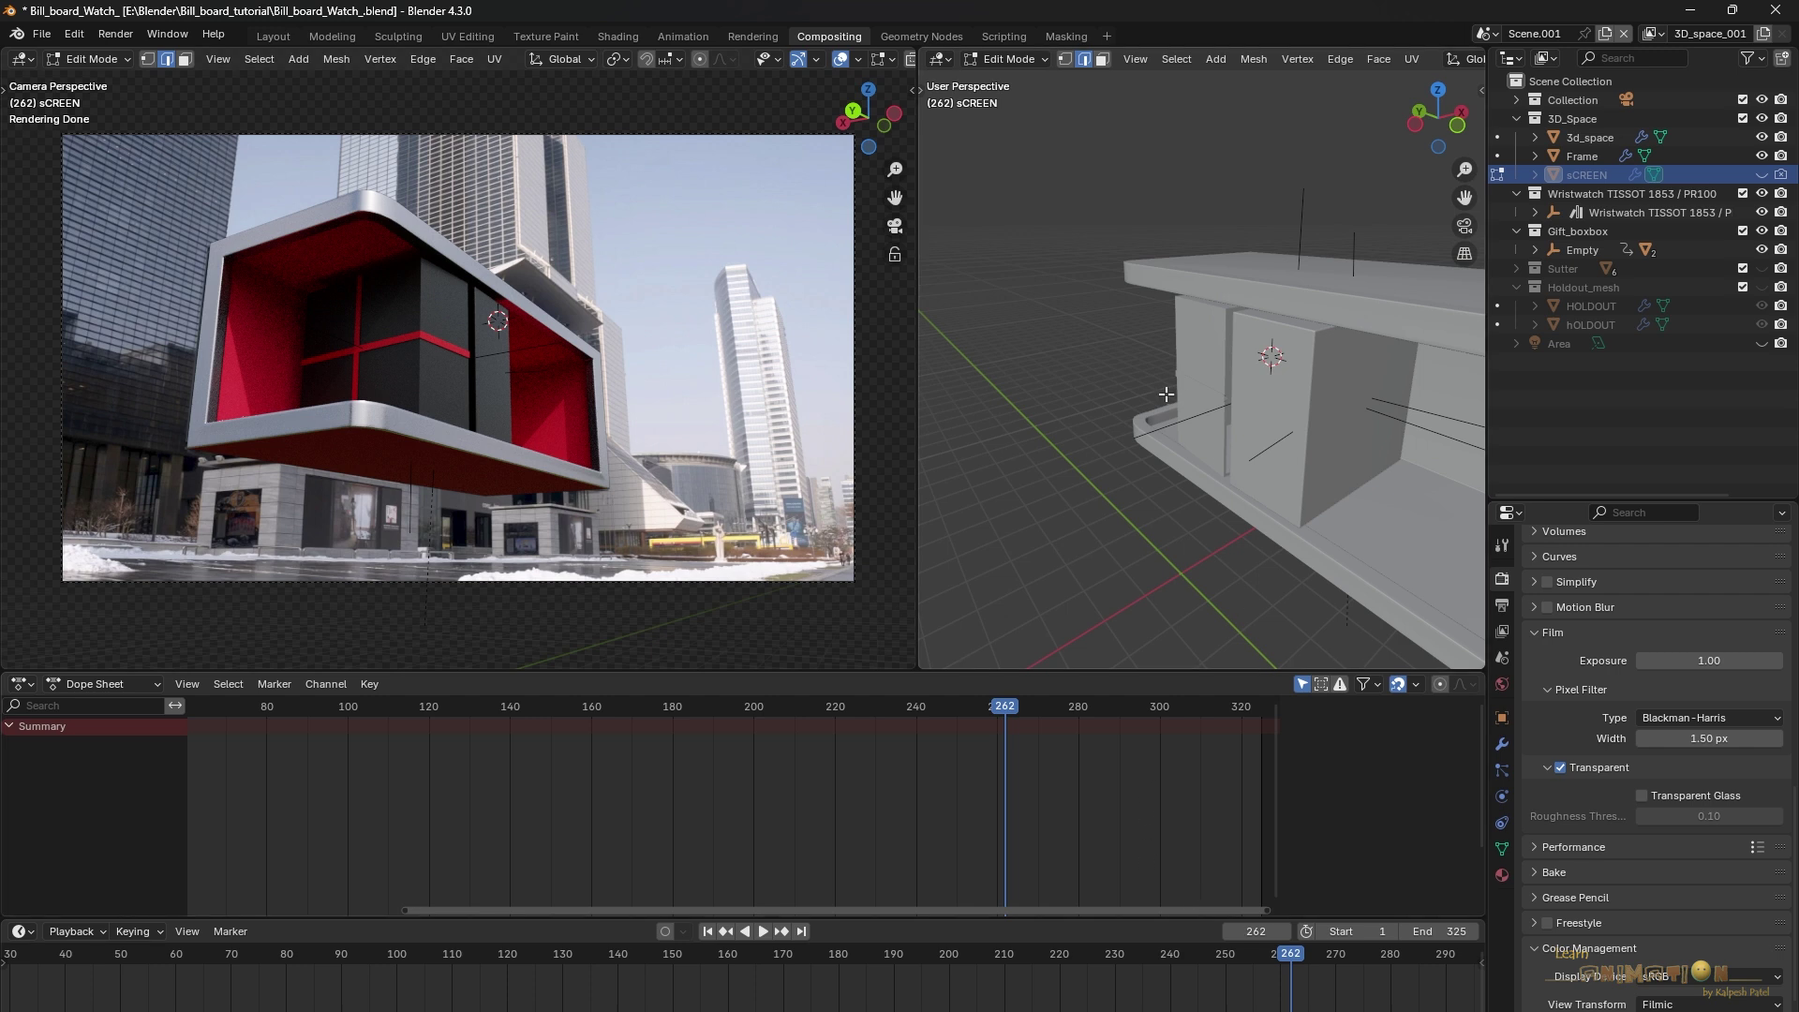
pyautogui.moveTo(1164, 396); pyautogui.dragTo(1177, 412, button='middle')
pyautogui.moveTo(1131, 497)
pyautogui.mouseDown(button='middle')
pyautogui.moveTo(1327, 463)
pyautogui.moveTo(1153, 483)
pyautogui.mouseUp(button='middle')
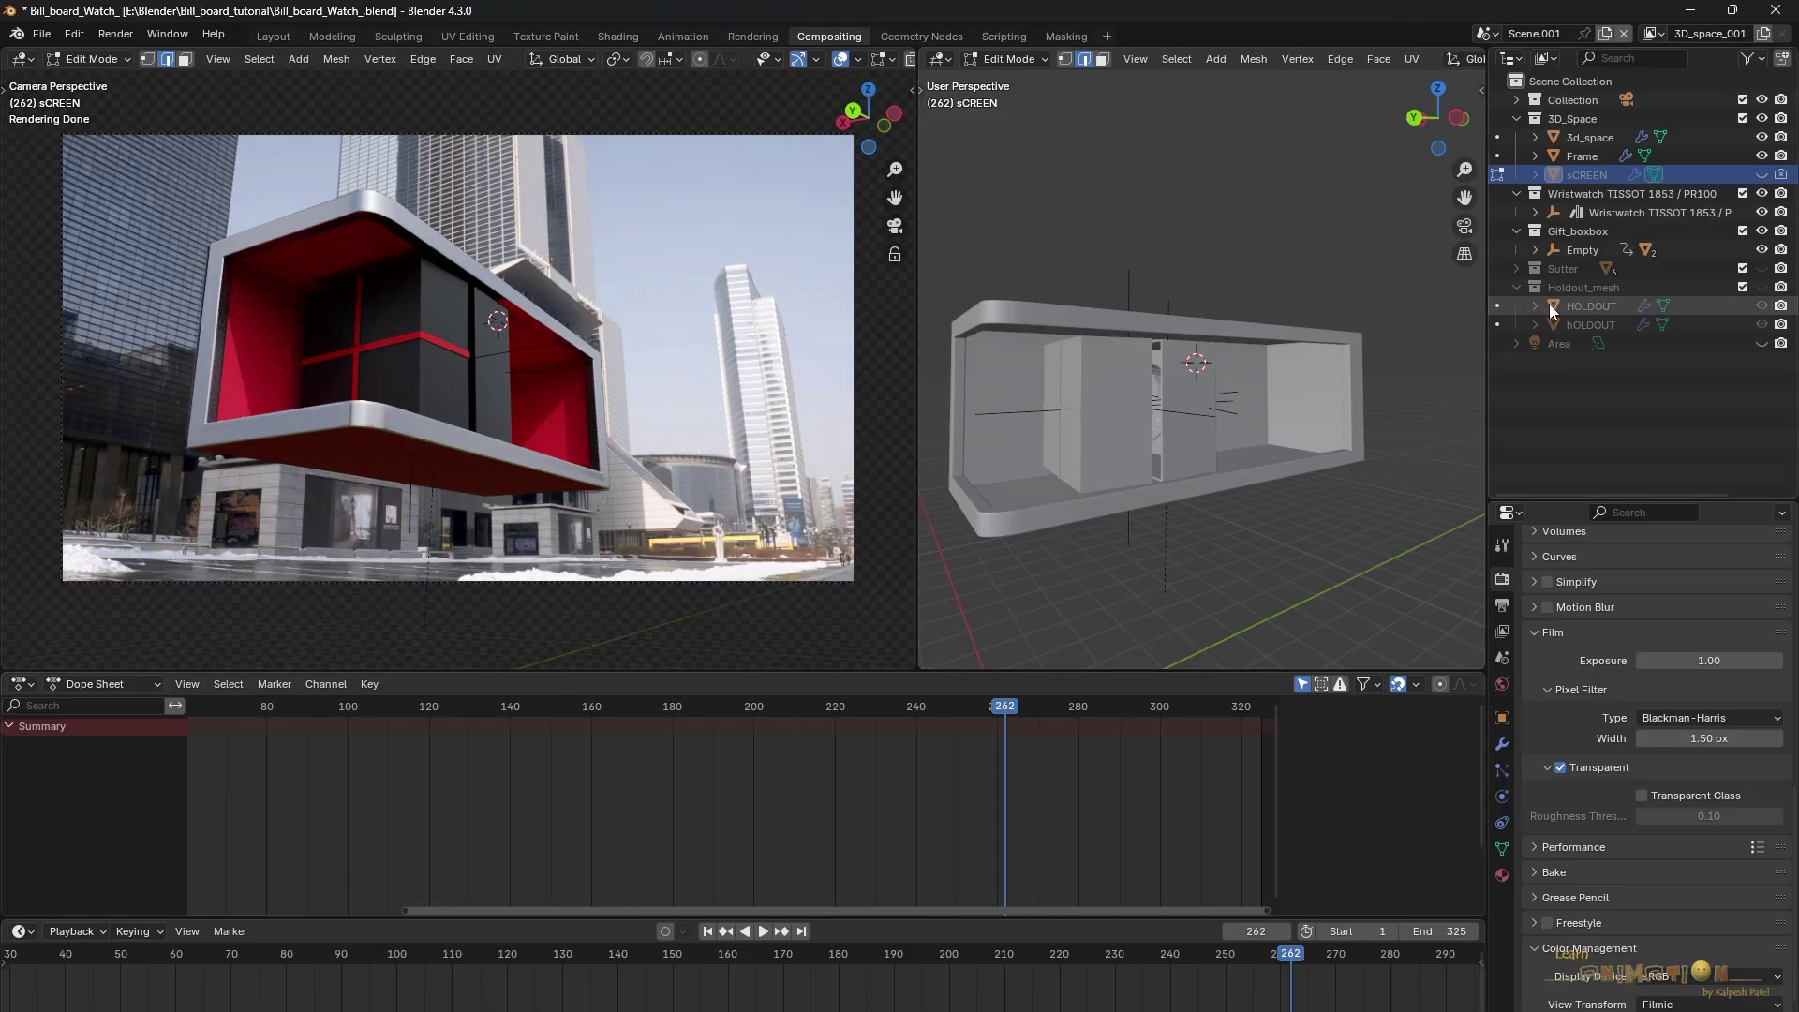
pyautogui.click(1761, 269)
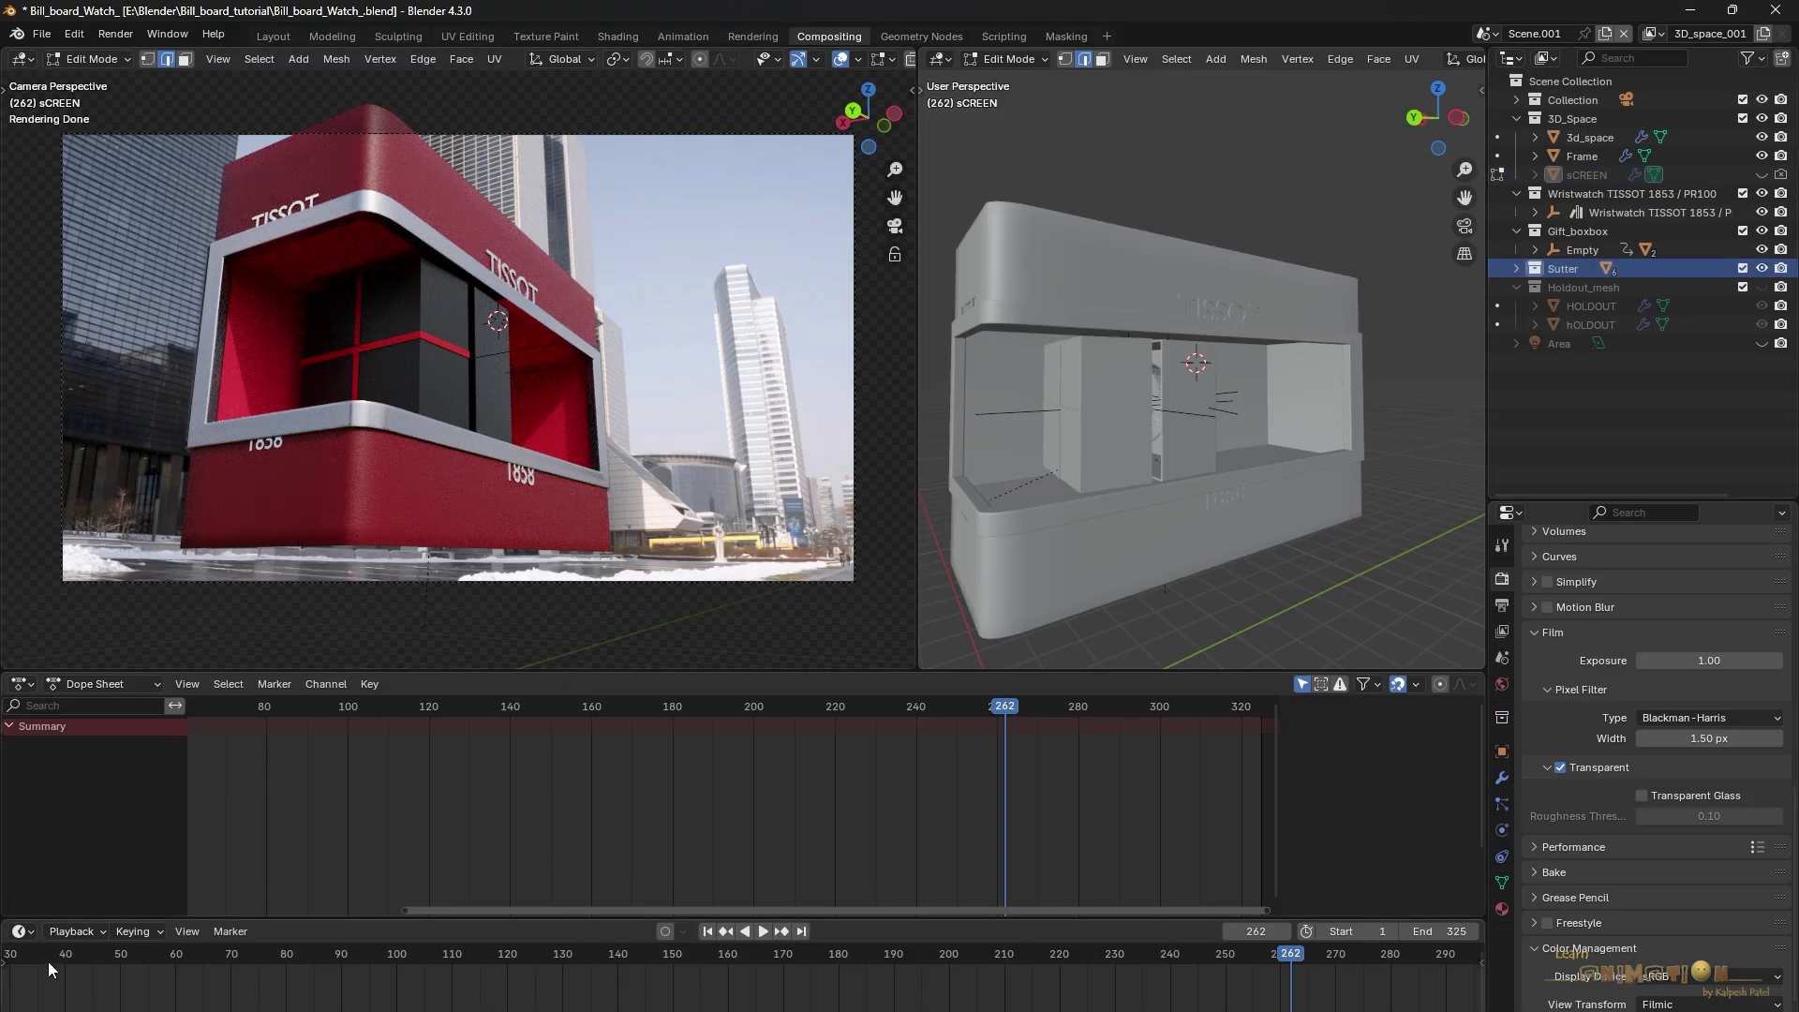
# Replay the animation from its start and scrub to frame 293 to examine it with the shutters displayed
pyautogui.scroll(-2, 52, 1004)
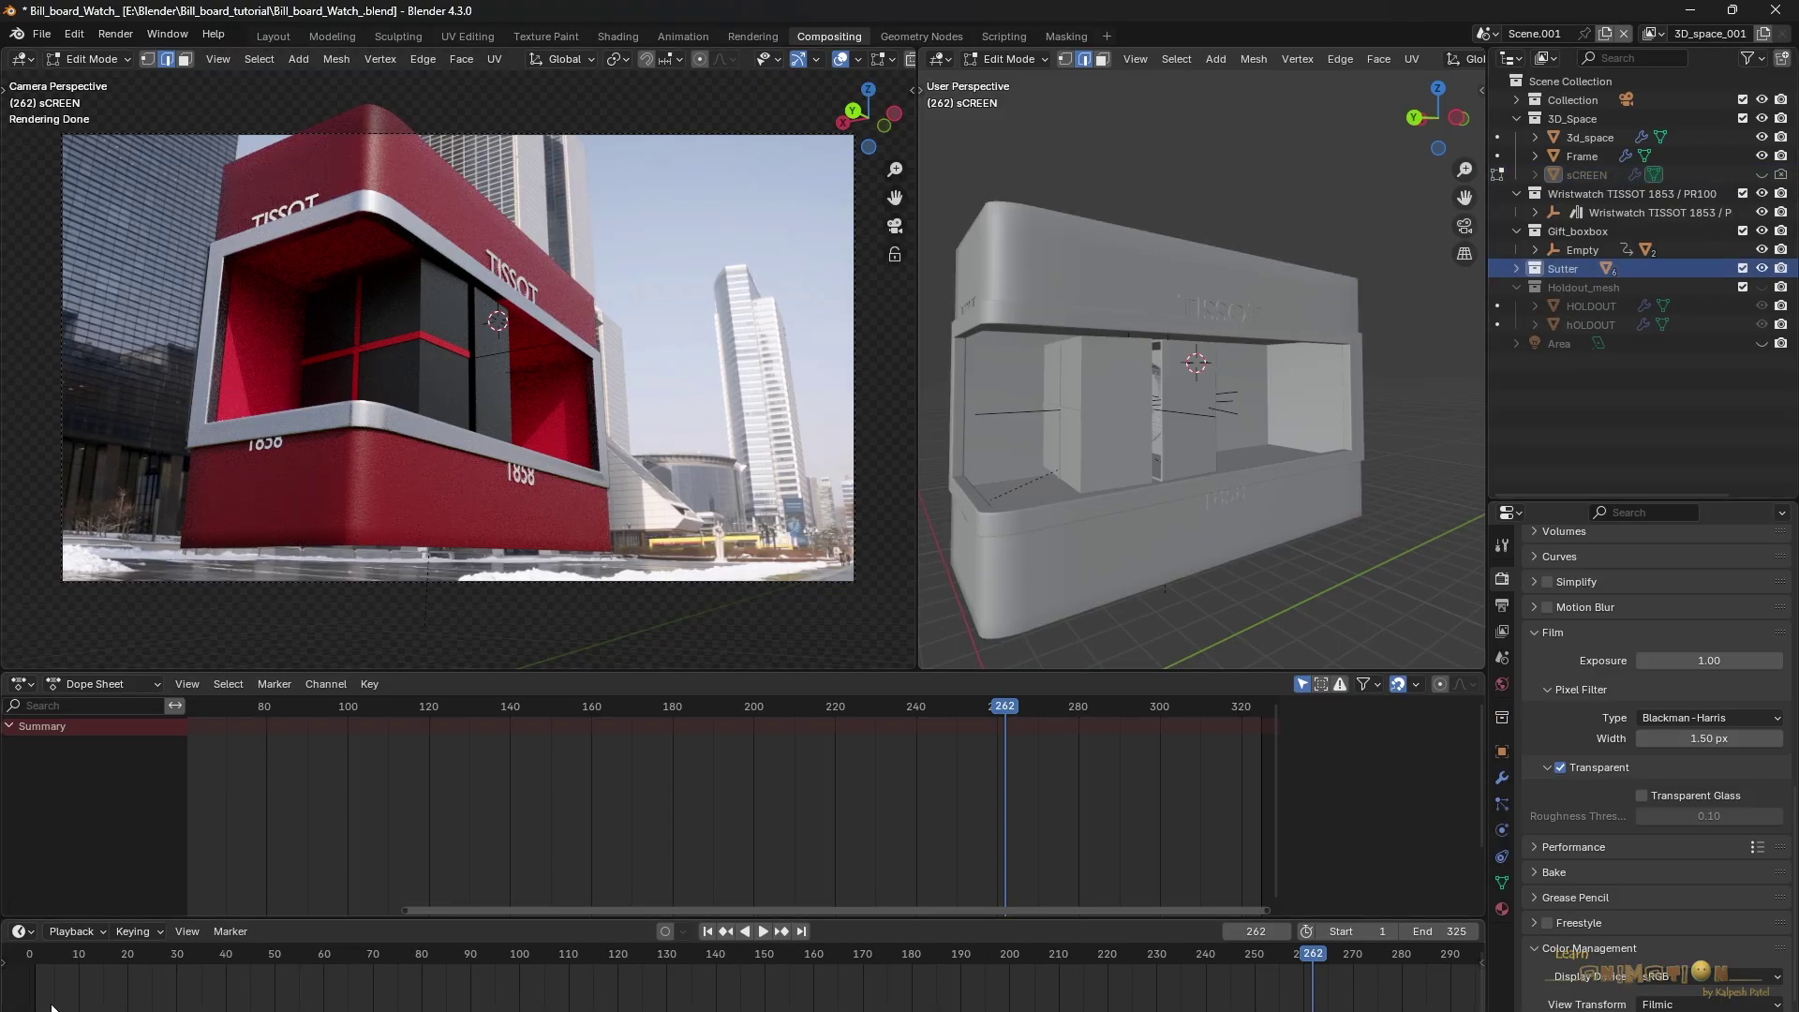
pyautogui.click(36, 954)
pyautogui.press('space')
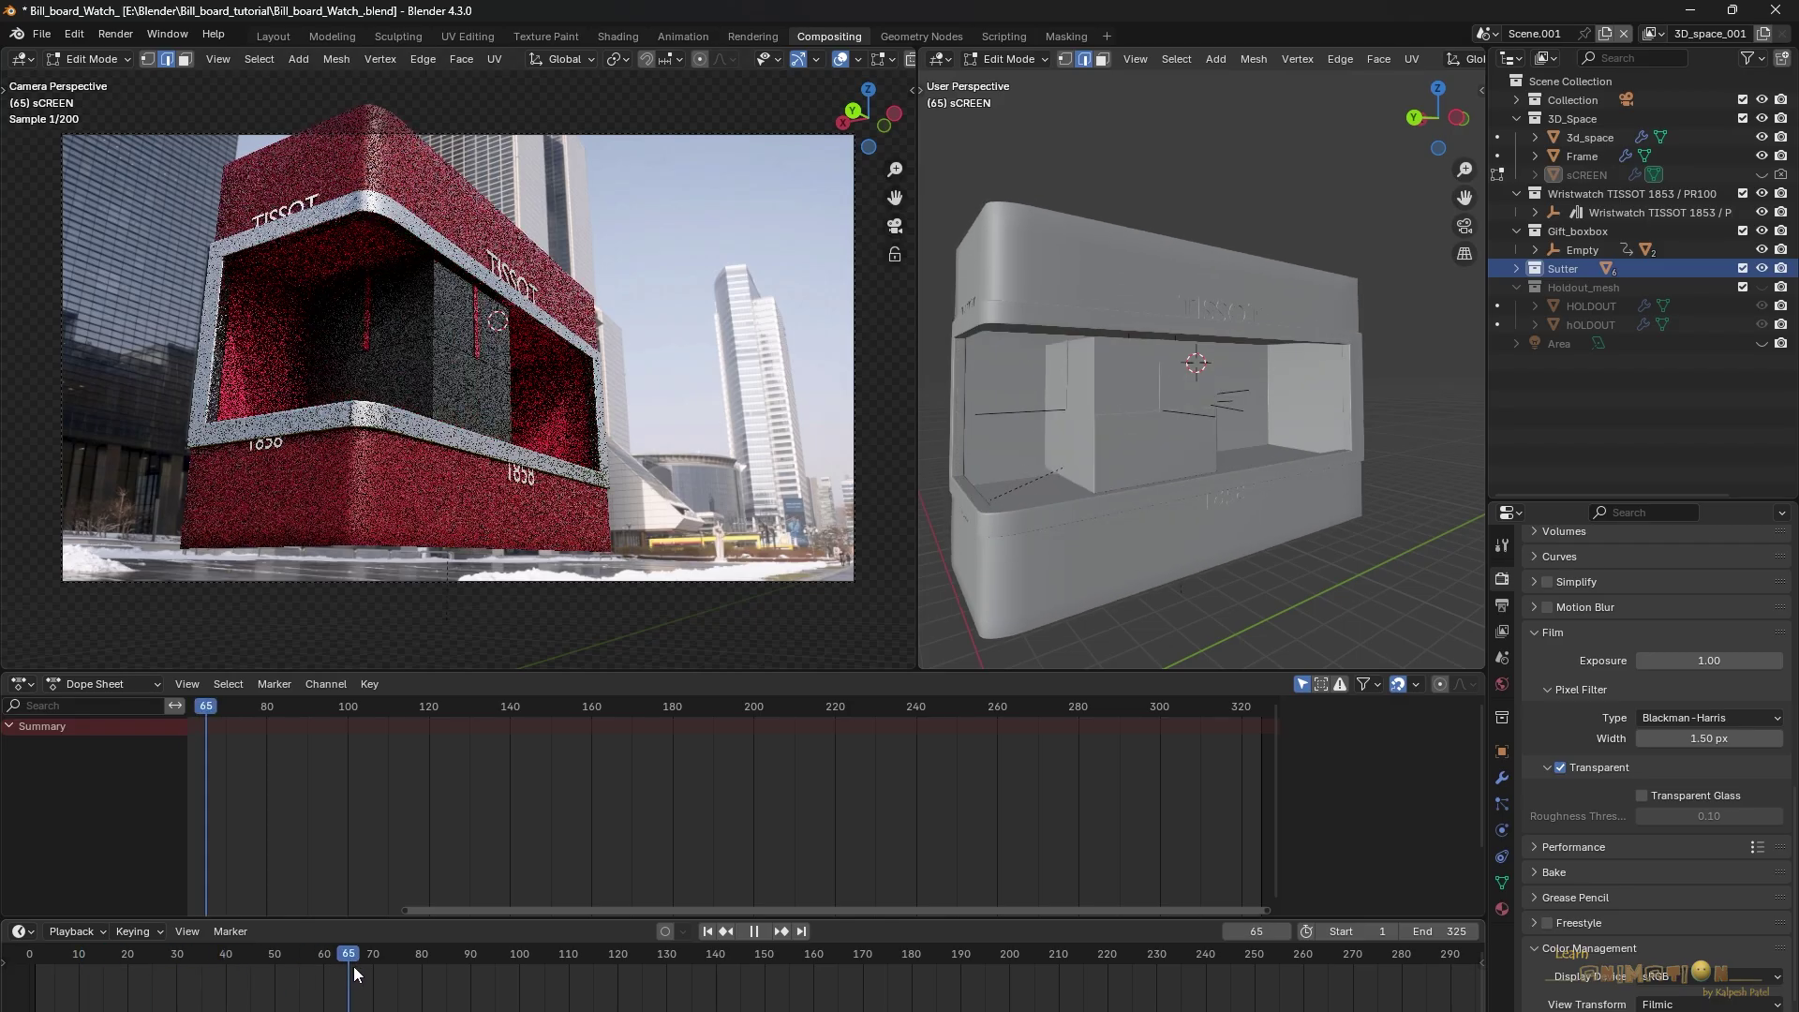
pyautogui.moveTo(415, 968); pyautogui.dragTo(1466, 991)
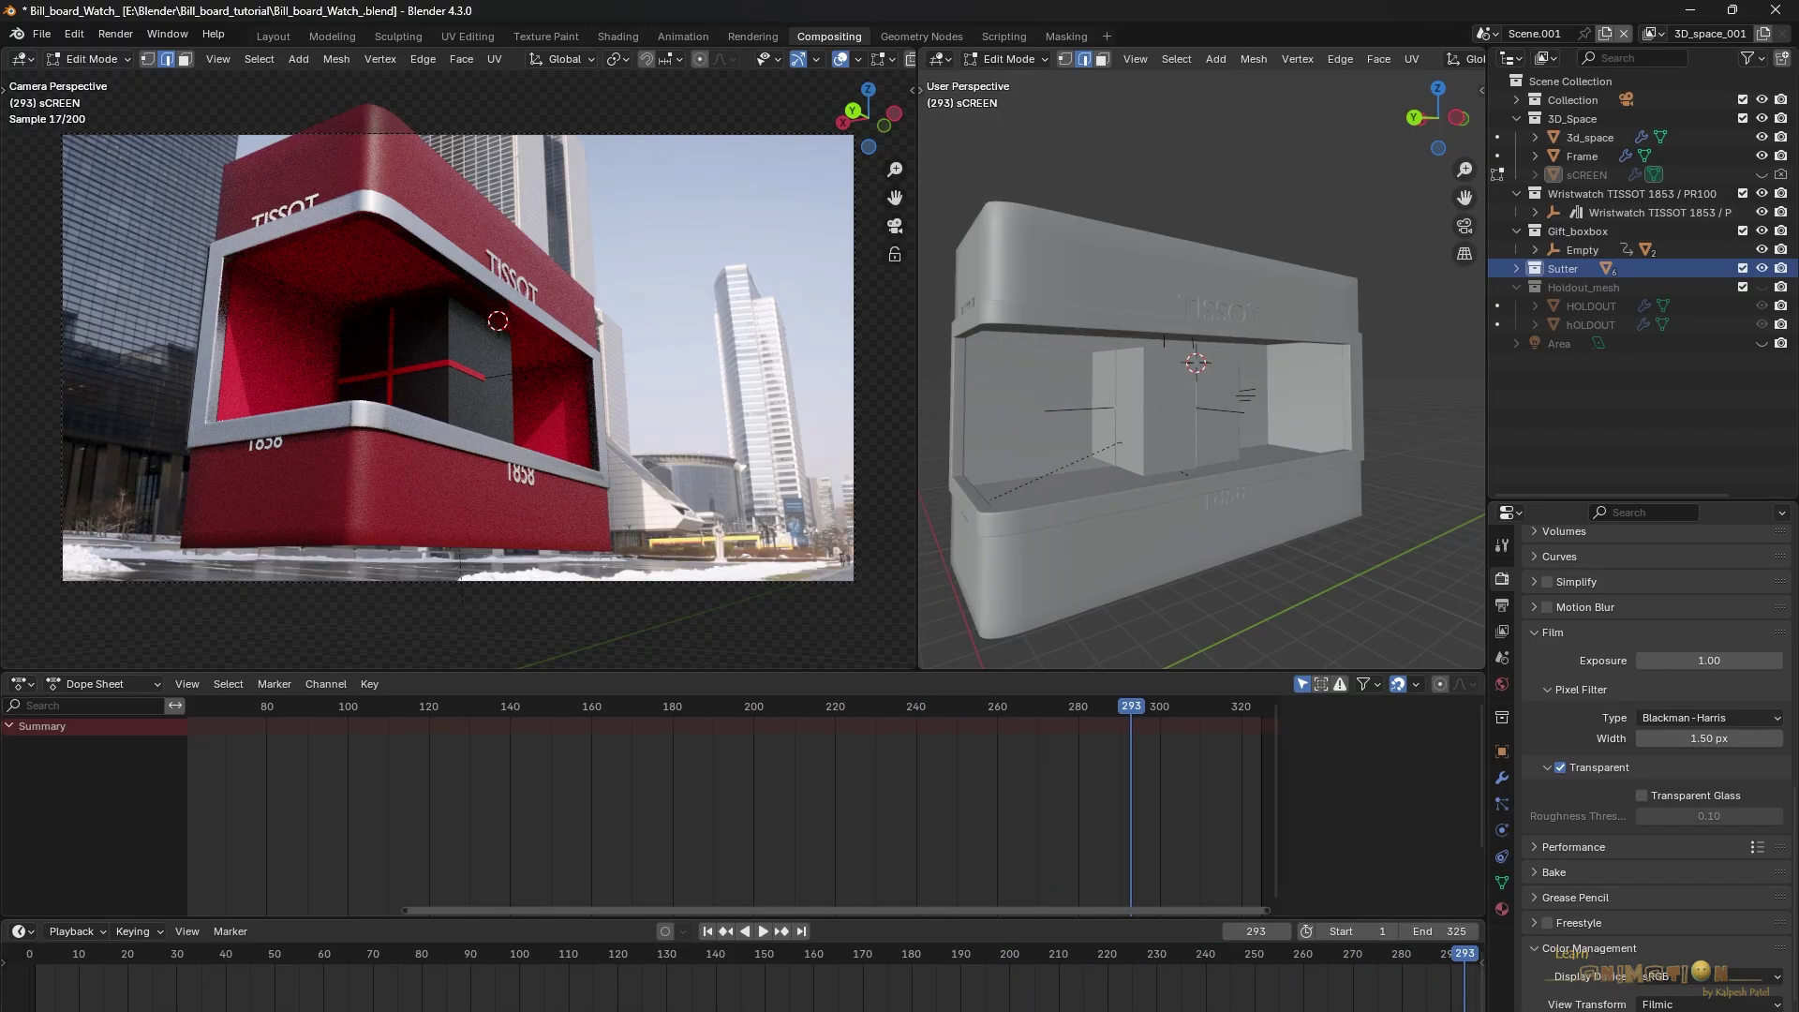
# Play the shutter closing animation on to frame 324 and scrub back to frame 90
pyautogui.press('space')
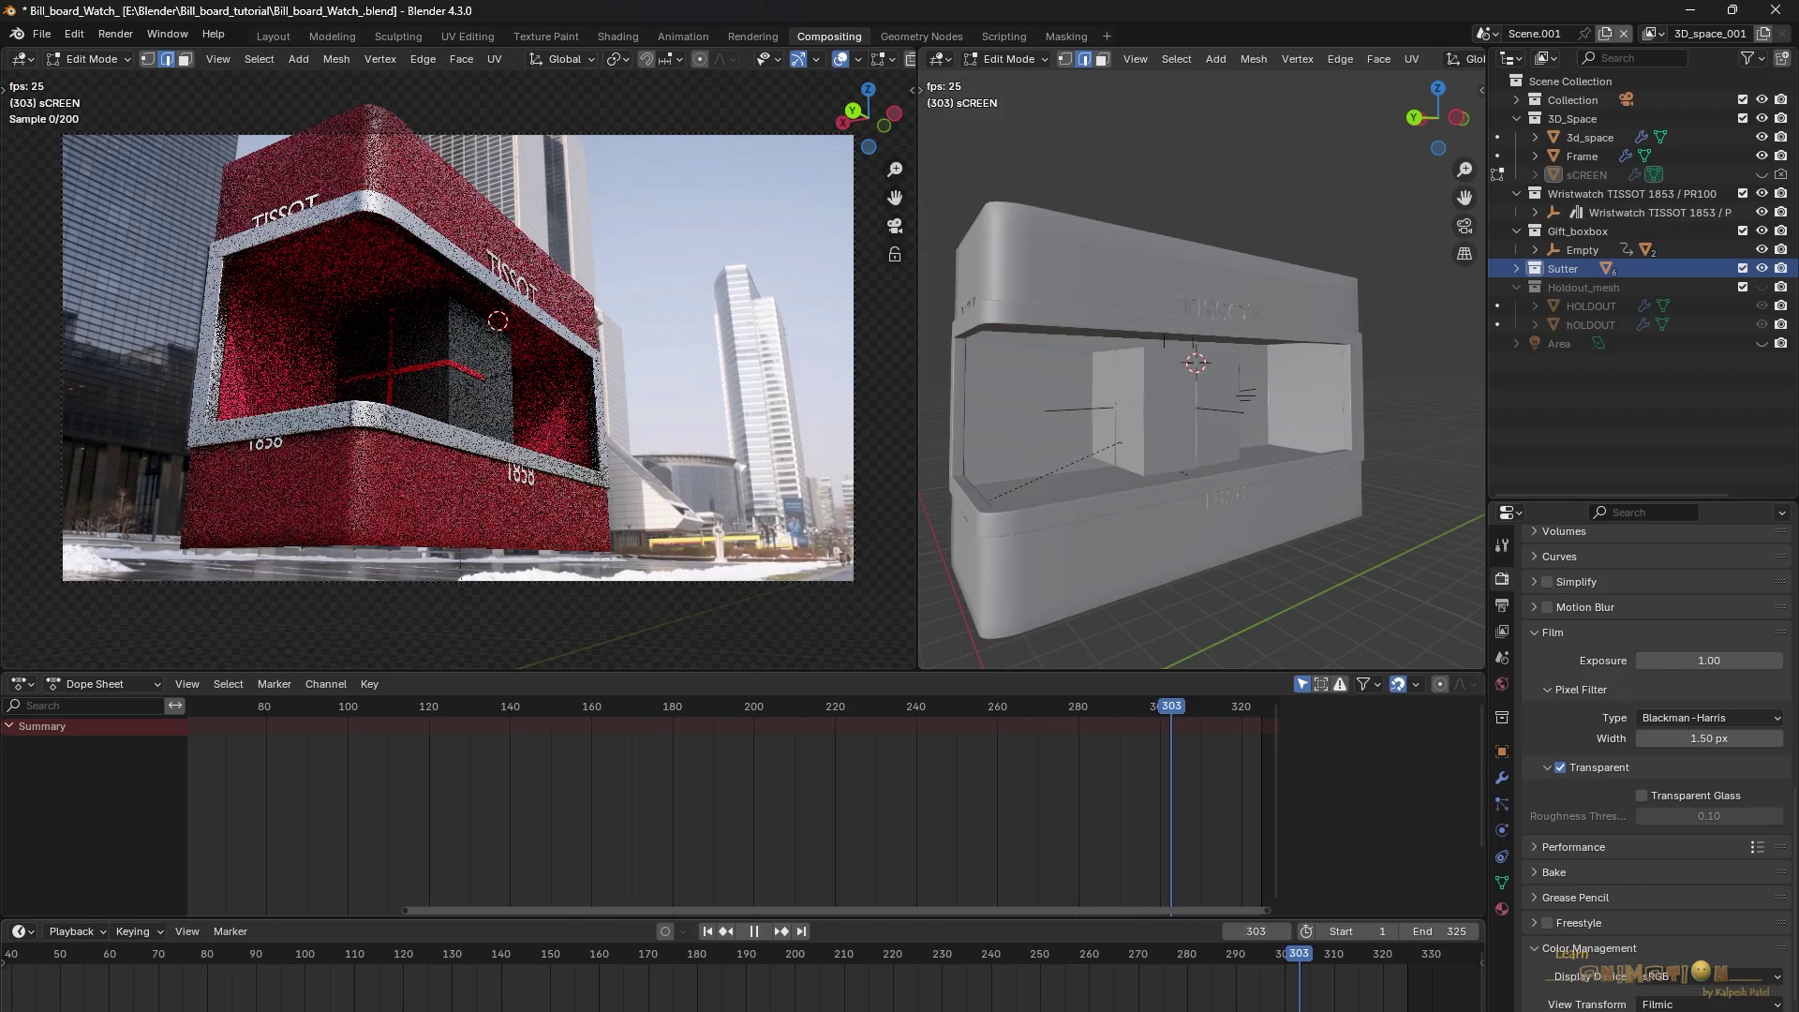
pyautogui.press('space')
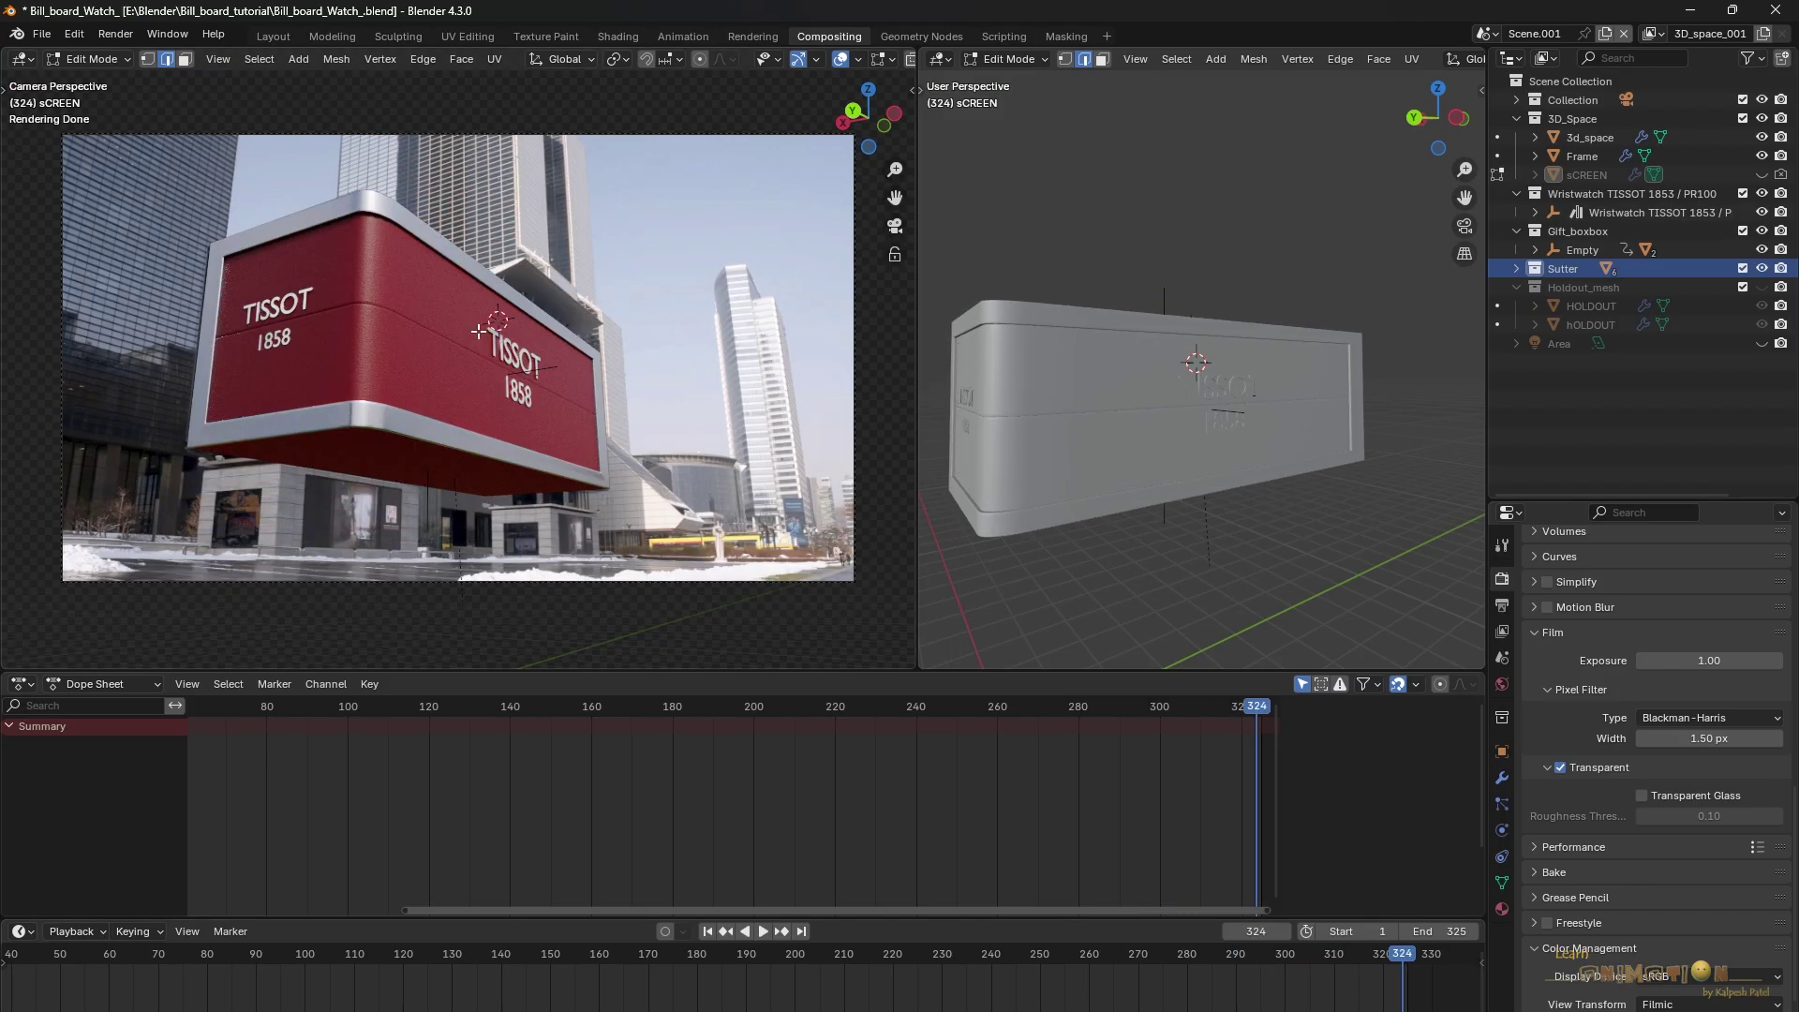
pyautogui.moveTo(138, 953); pyautogui.dragTo(256, 953)
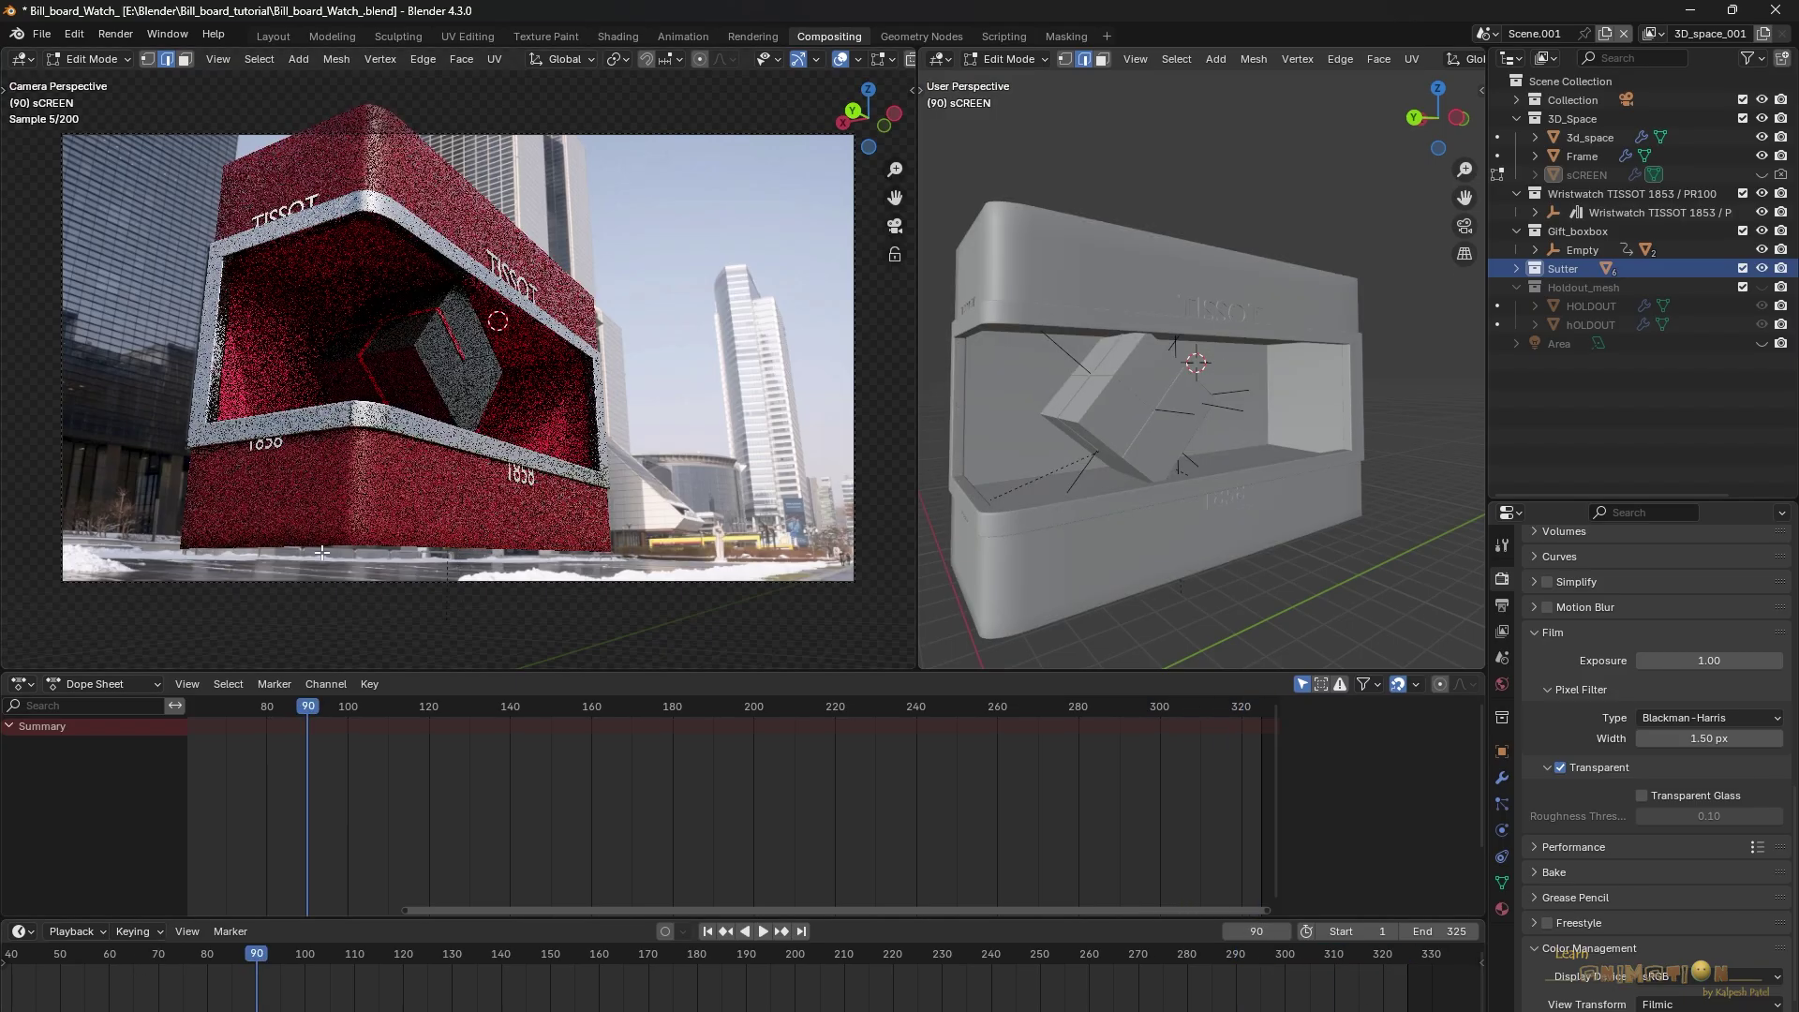
# Widen the camera view, return to Object Mode, and display the camera view in Solid shading
pyautogui.moveTo(329, 157); pyautogui.dragTo(443, 180)
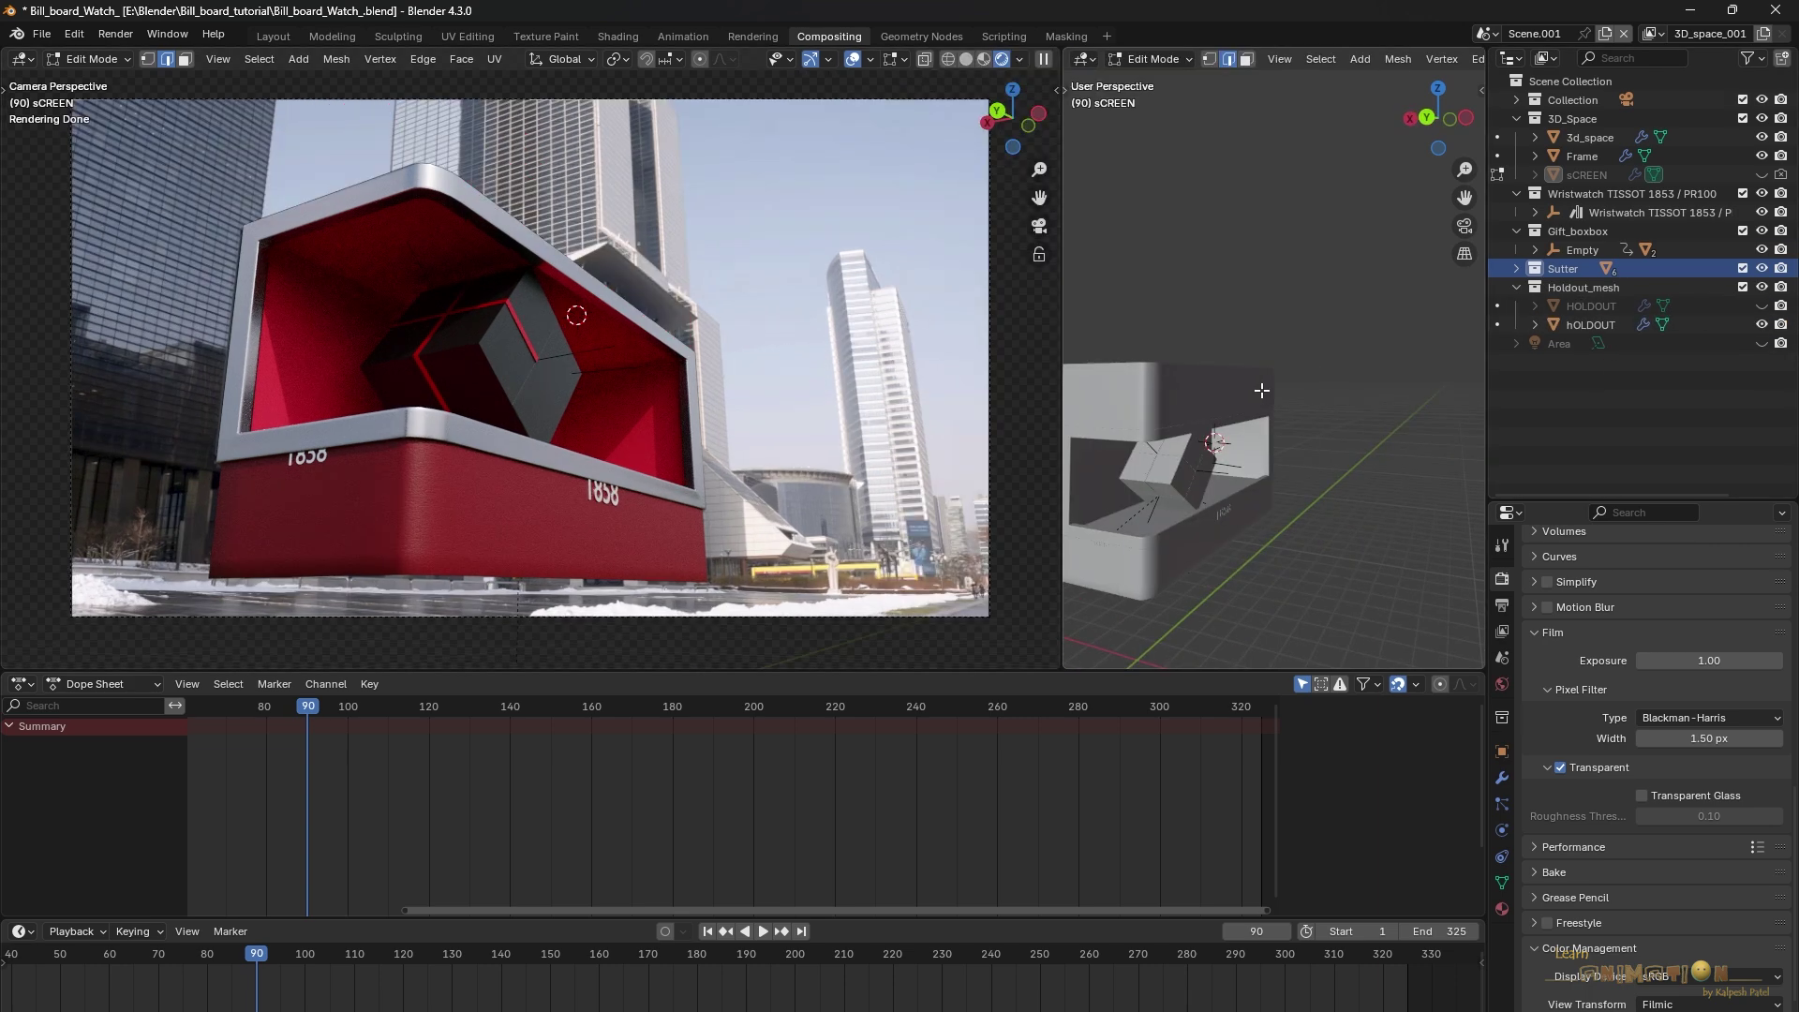
pyautogui.press('Tab')
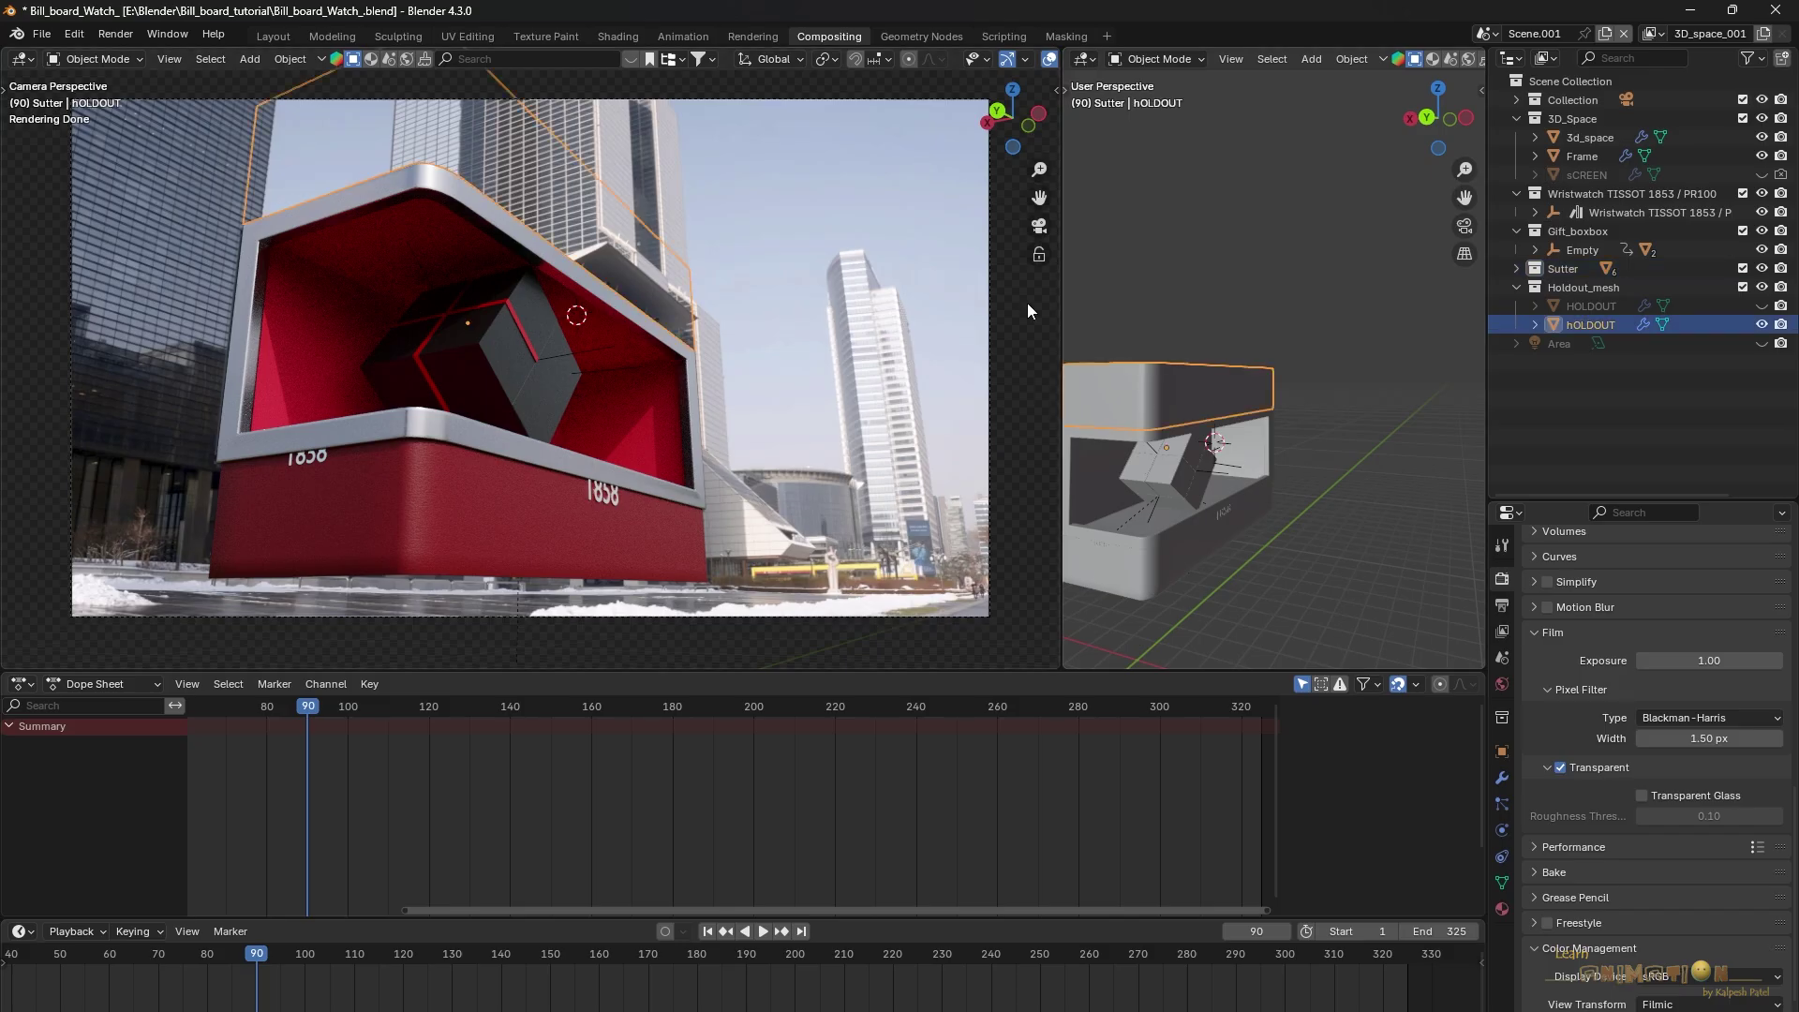
pyautogui.press('z')
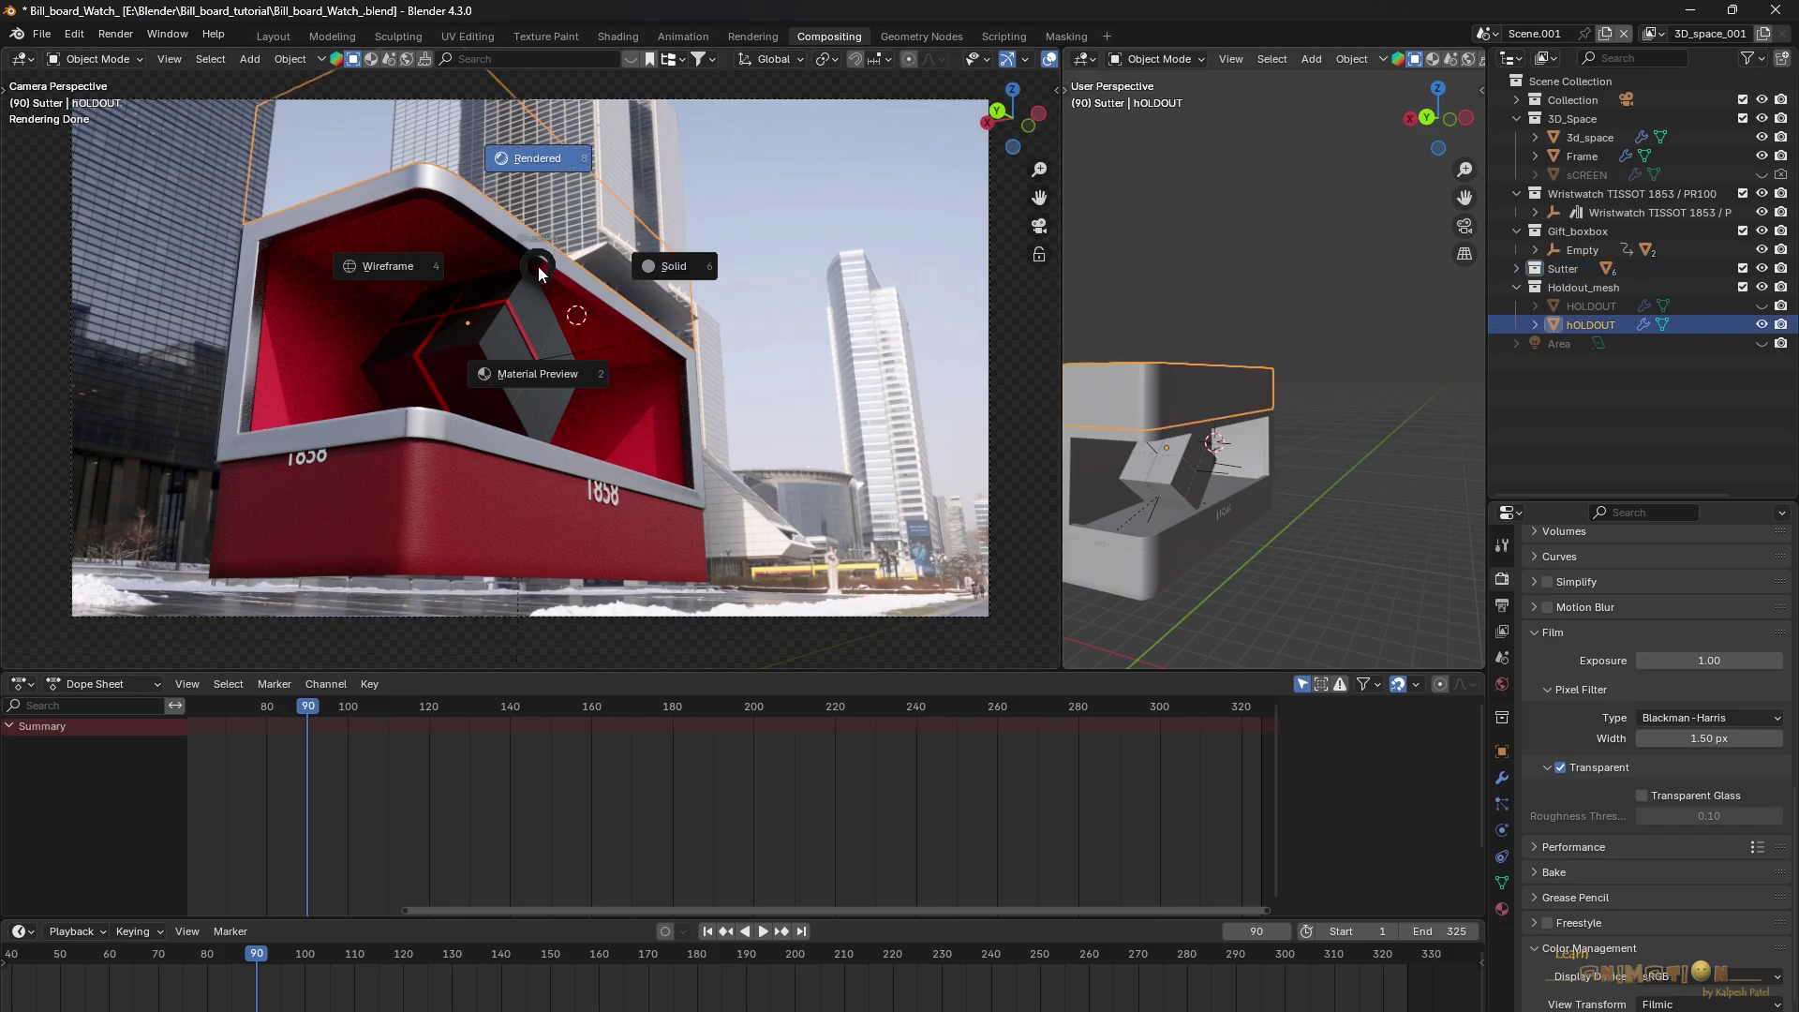
pyautogui.click(676, 270)
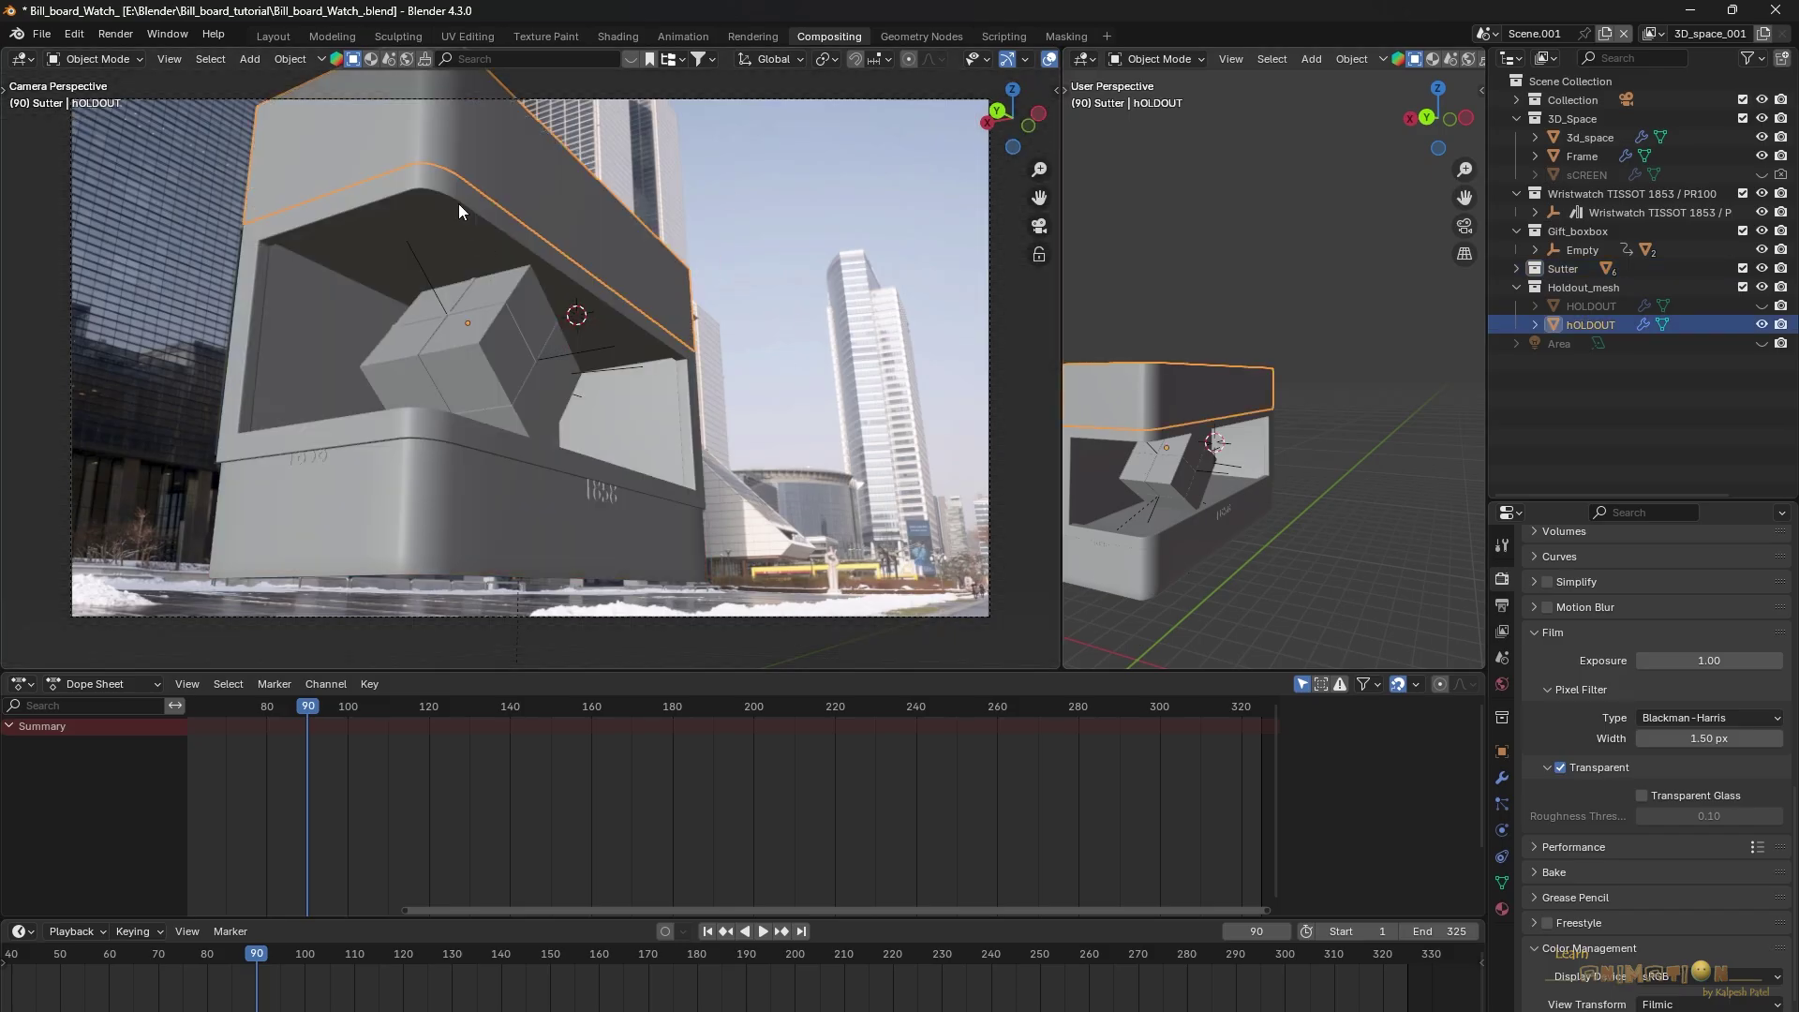
# Select the bottom shutter and the upper holdout mesh in turn, examining where each sits around the billboard
pyautogui.click(438, 549)
pyautogui.moveTo(1170, 484); pyautogui.dragTo(1084, 470, button='middle')
pyautogui.scroll(2, 1238, 429)
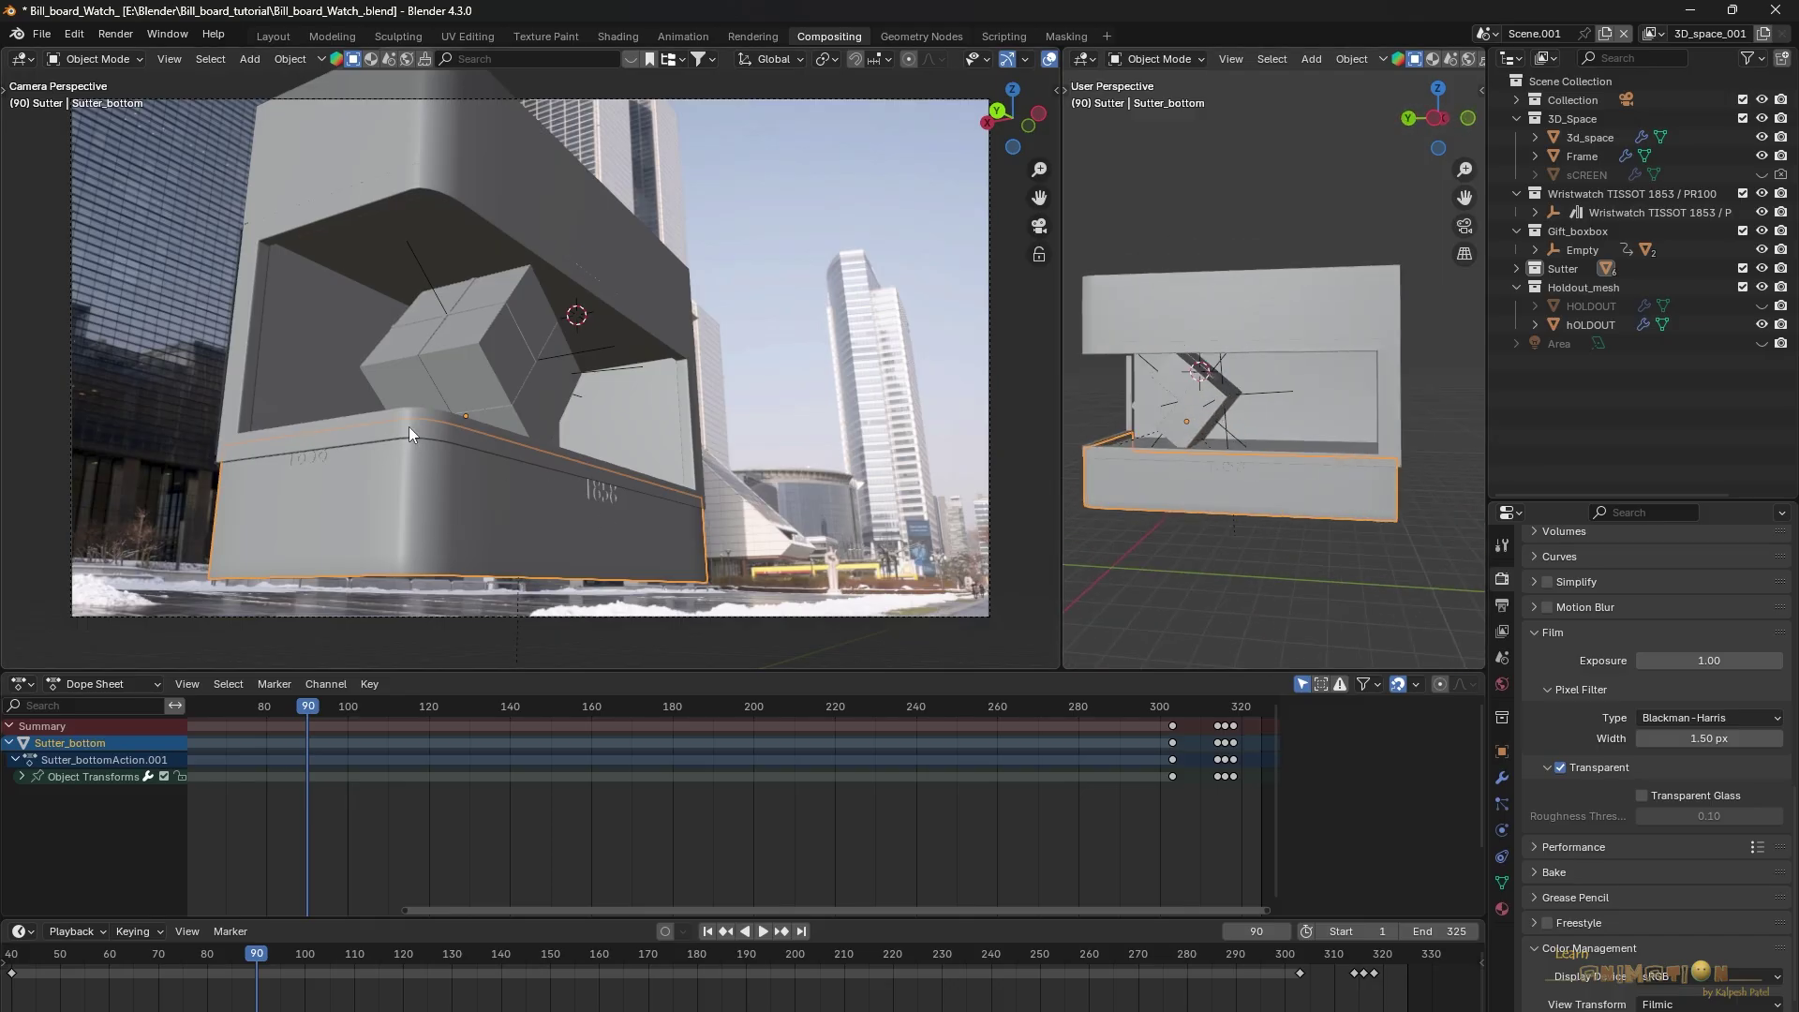
pyautogui.moveTo(1216, 433); pyautogui.dragTo(1333, 355, button='middle')
pyautogui.click(484, 150)
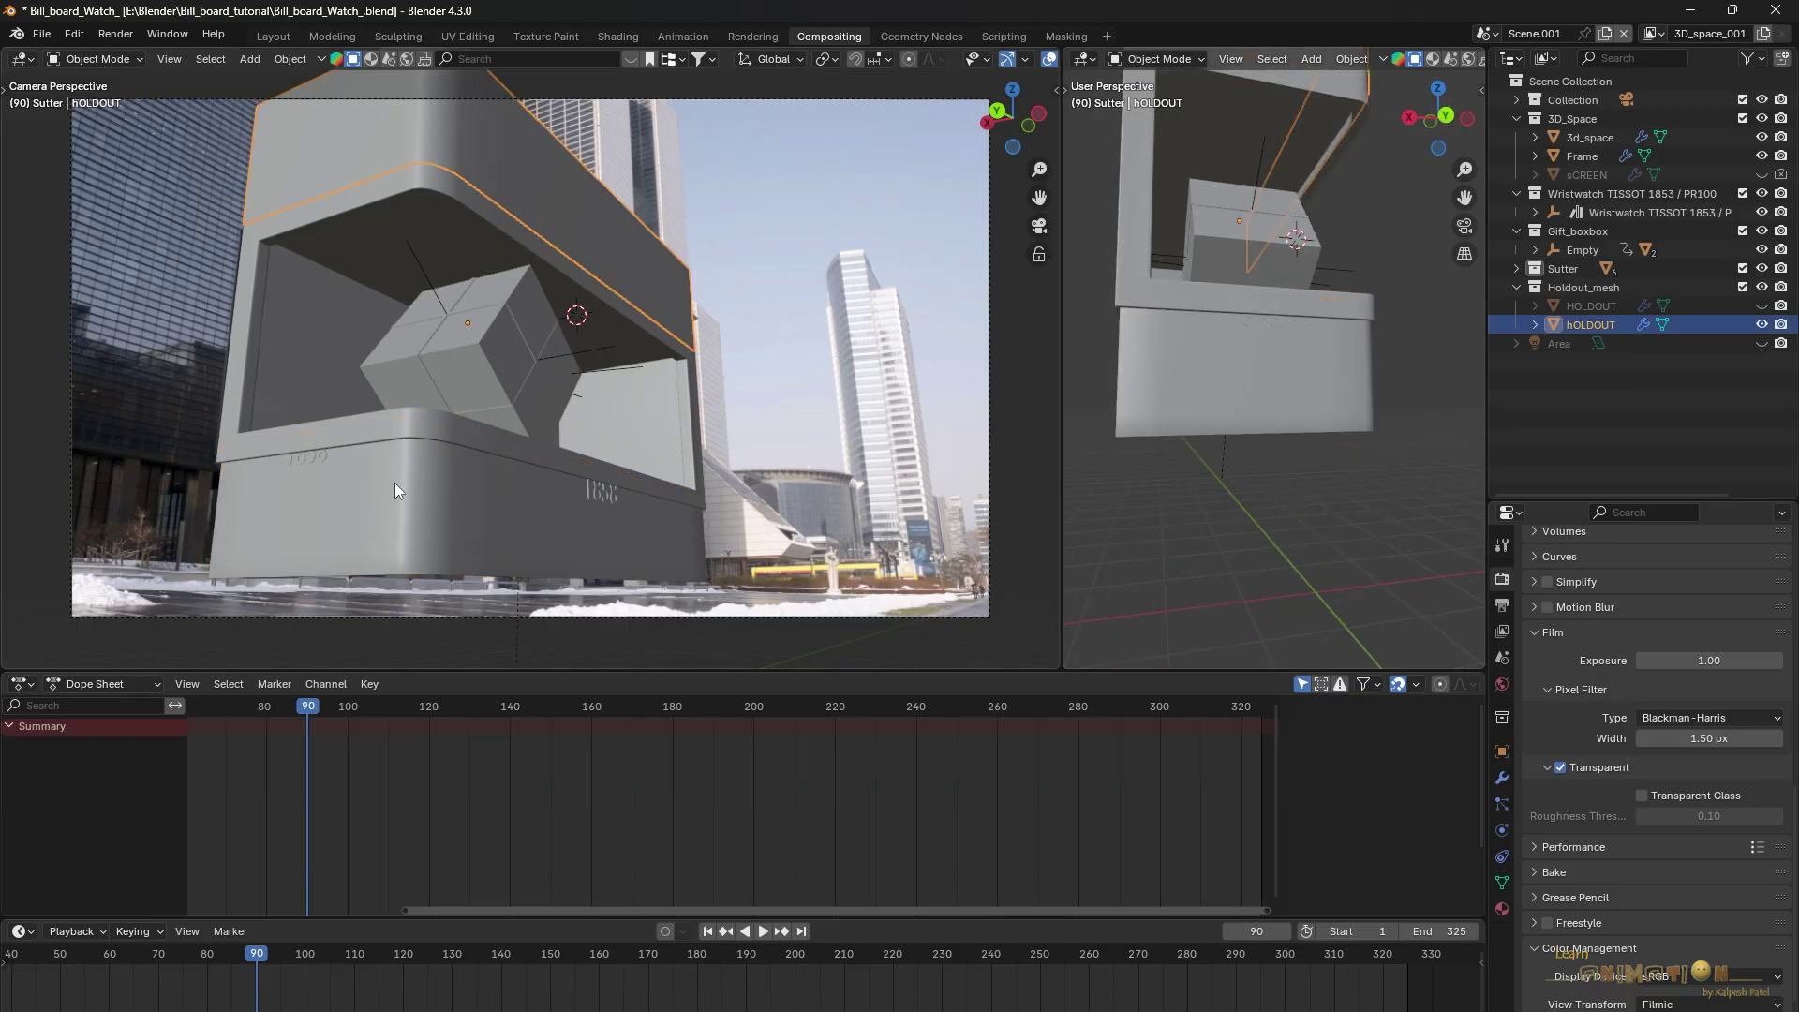
pyautogui.click(415, 517)
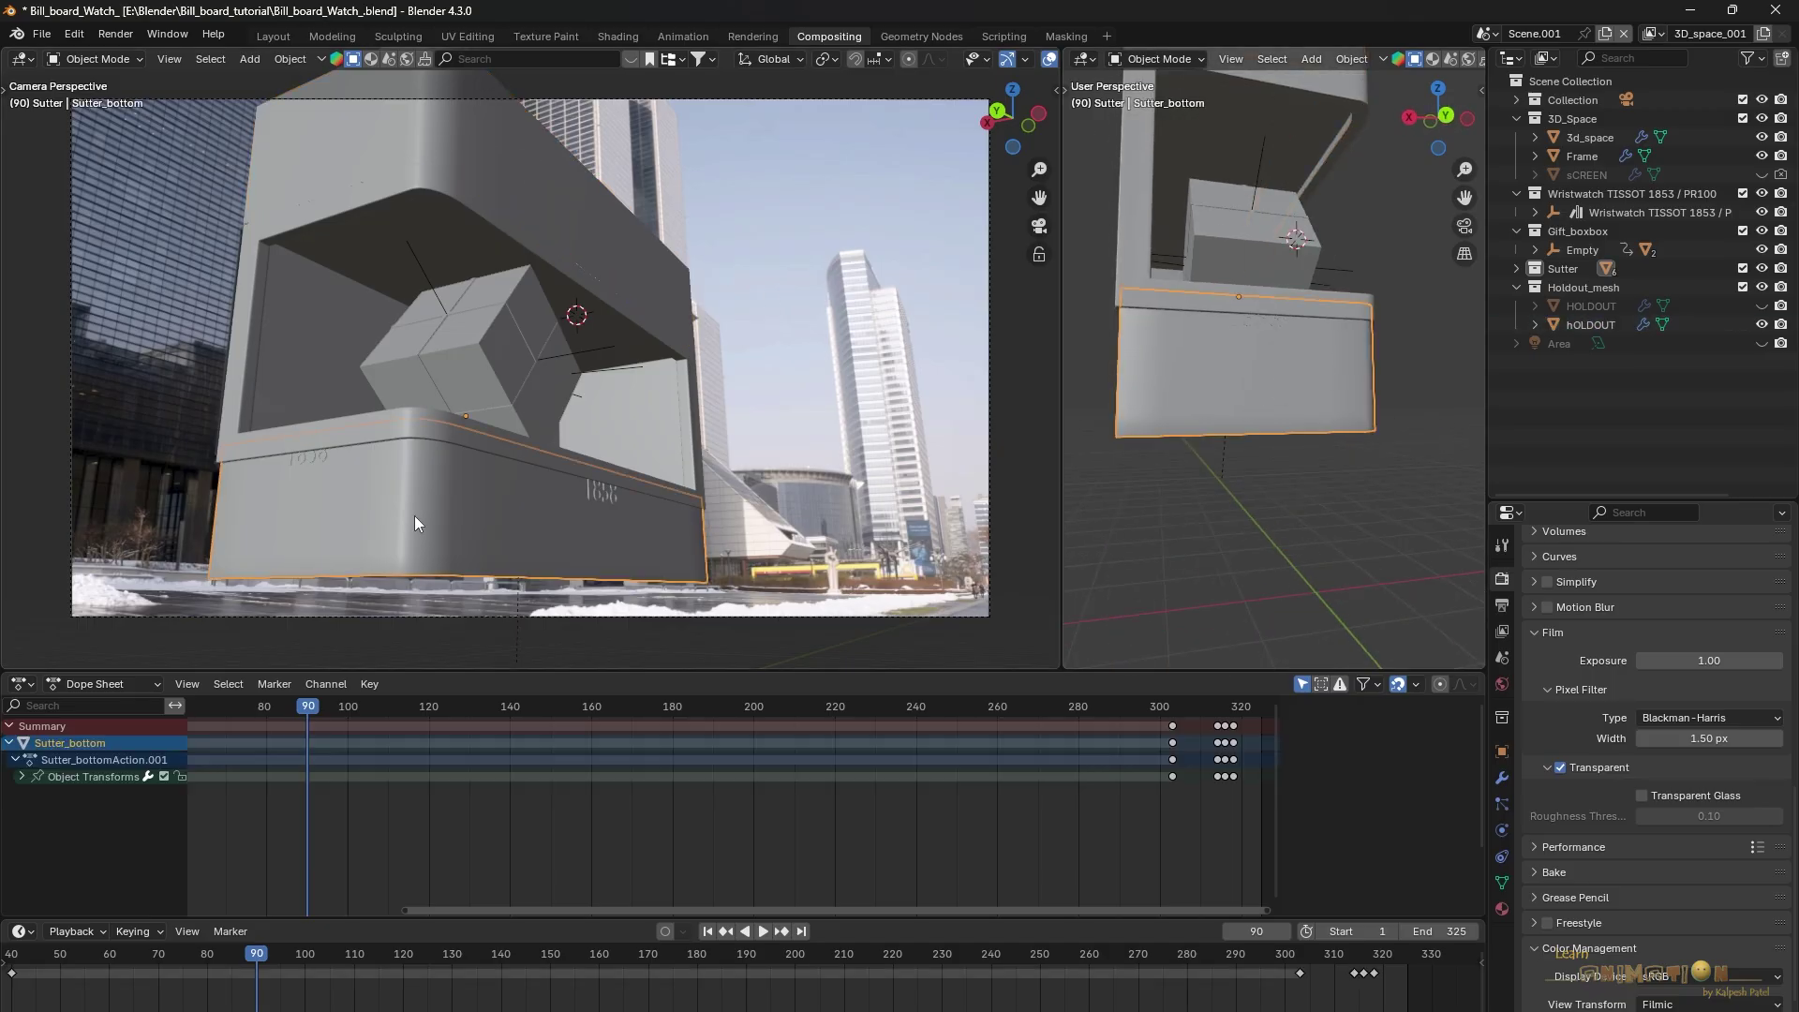
# Unhide the lower HOLDOUT mesh and choose the Holdout shader as its material surface
pyautogui.click(1503, 908)
pyautogui.hotkey('alt', 'h')
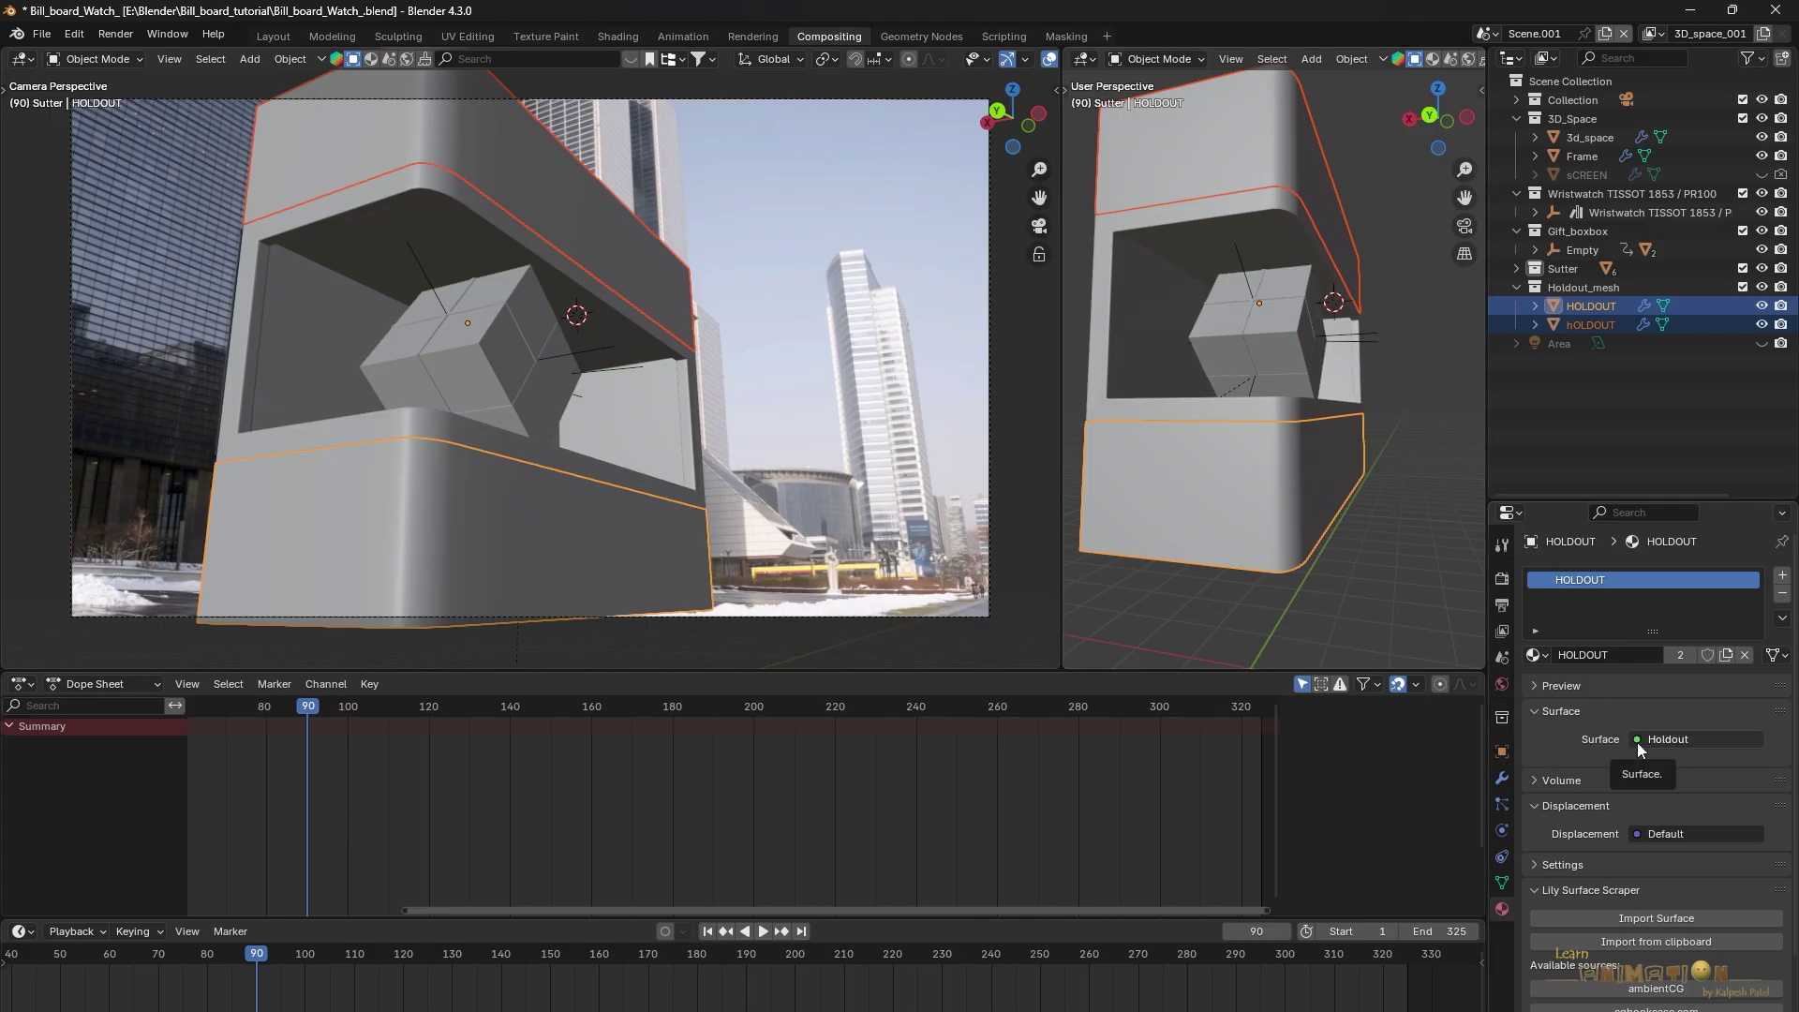
pyautogui.scroll(-5, 1267, 203)
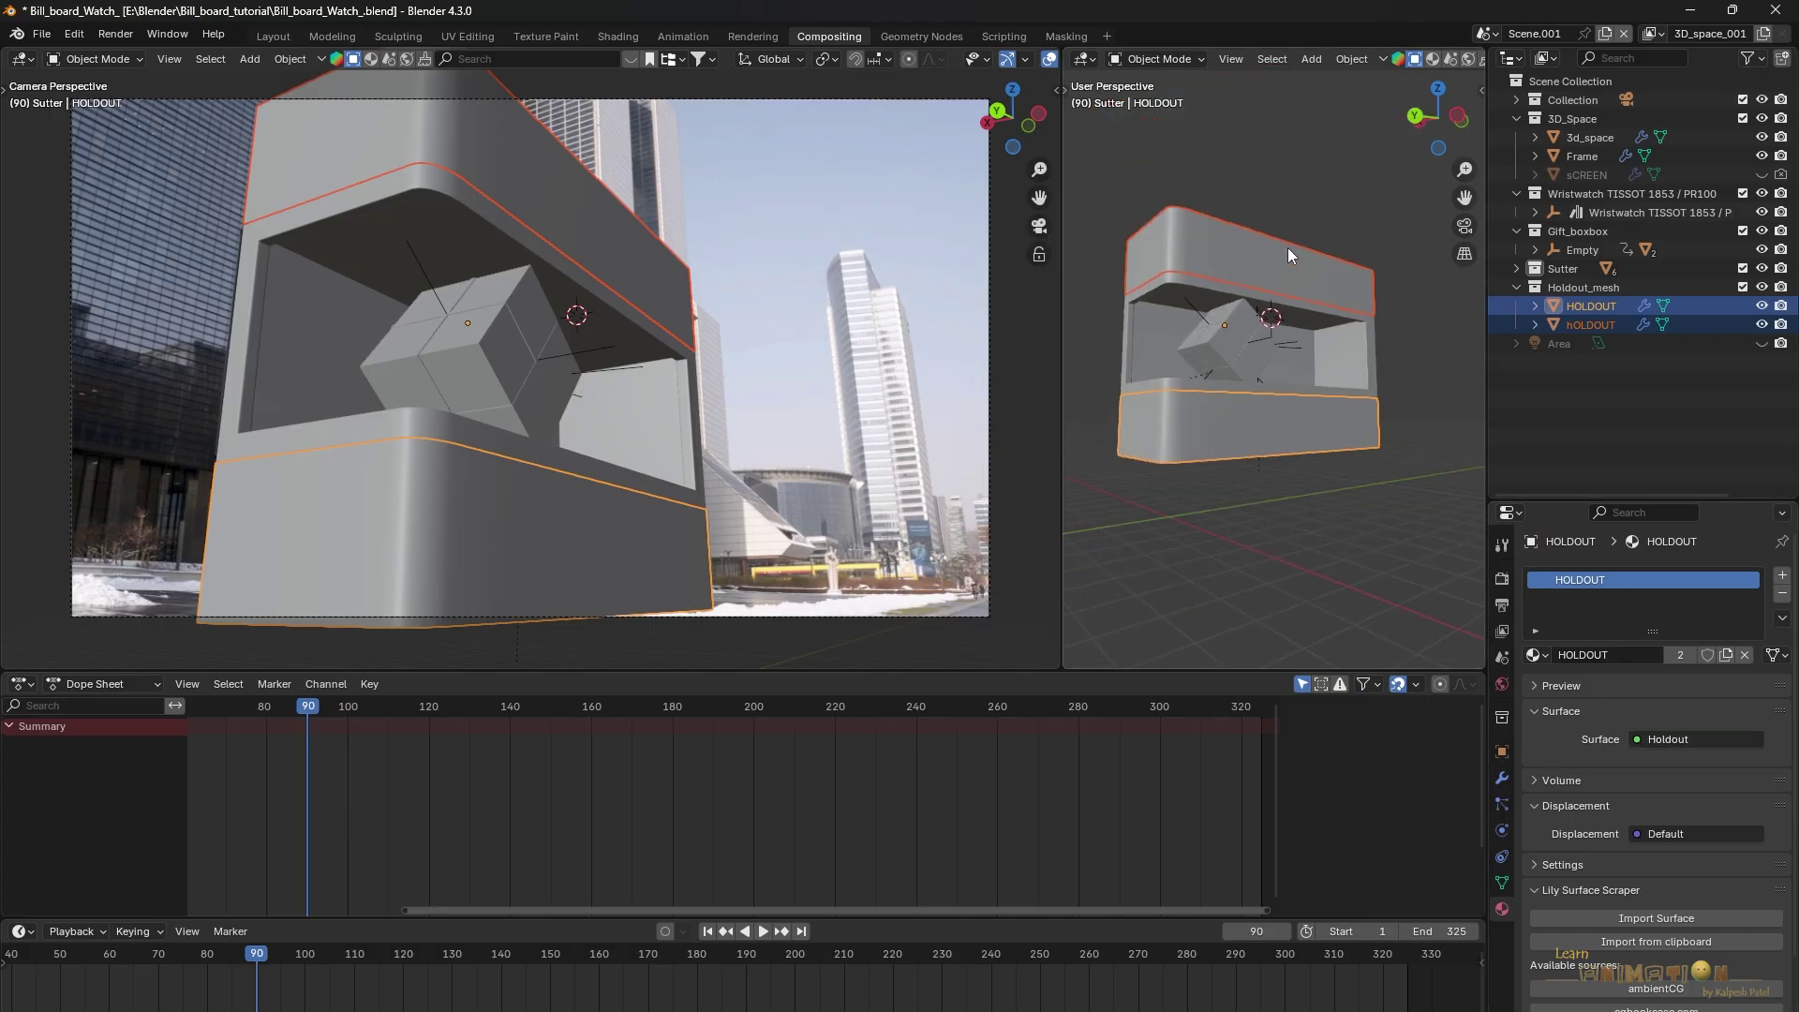
pyautogui.click(1634, 737)
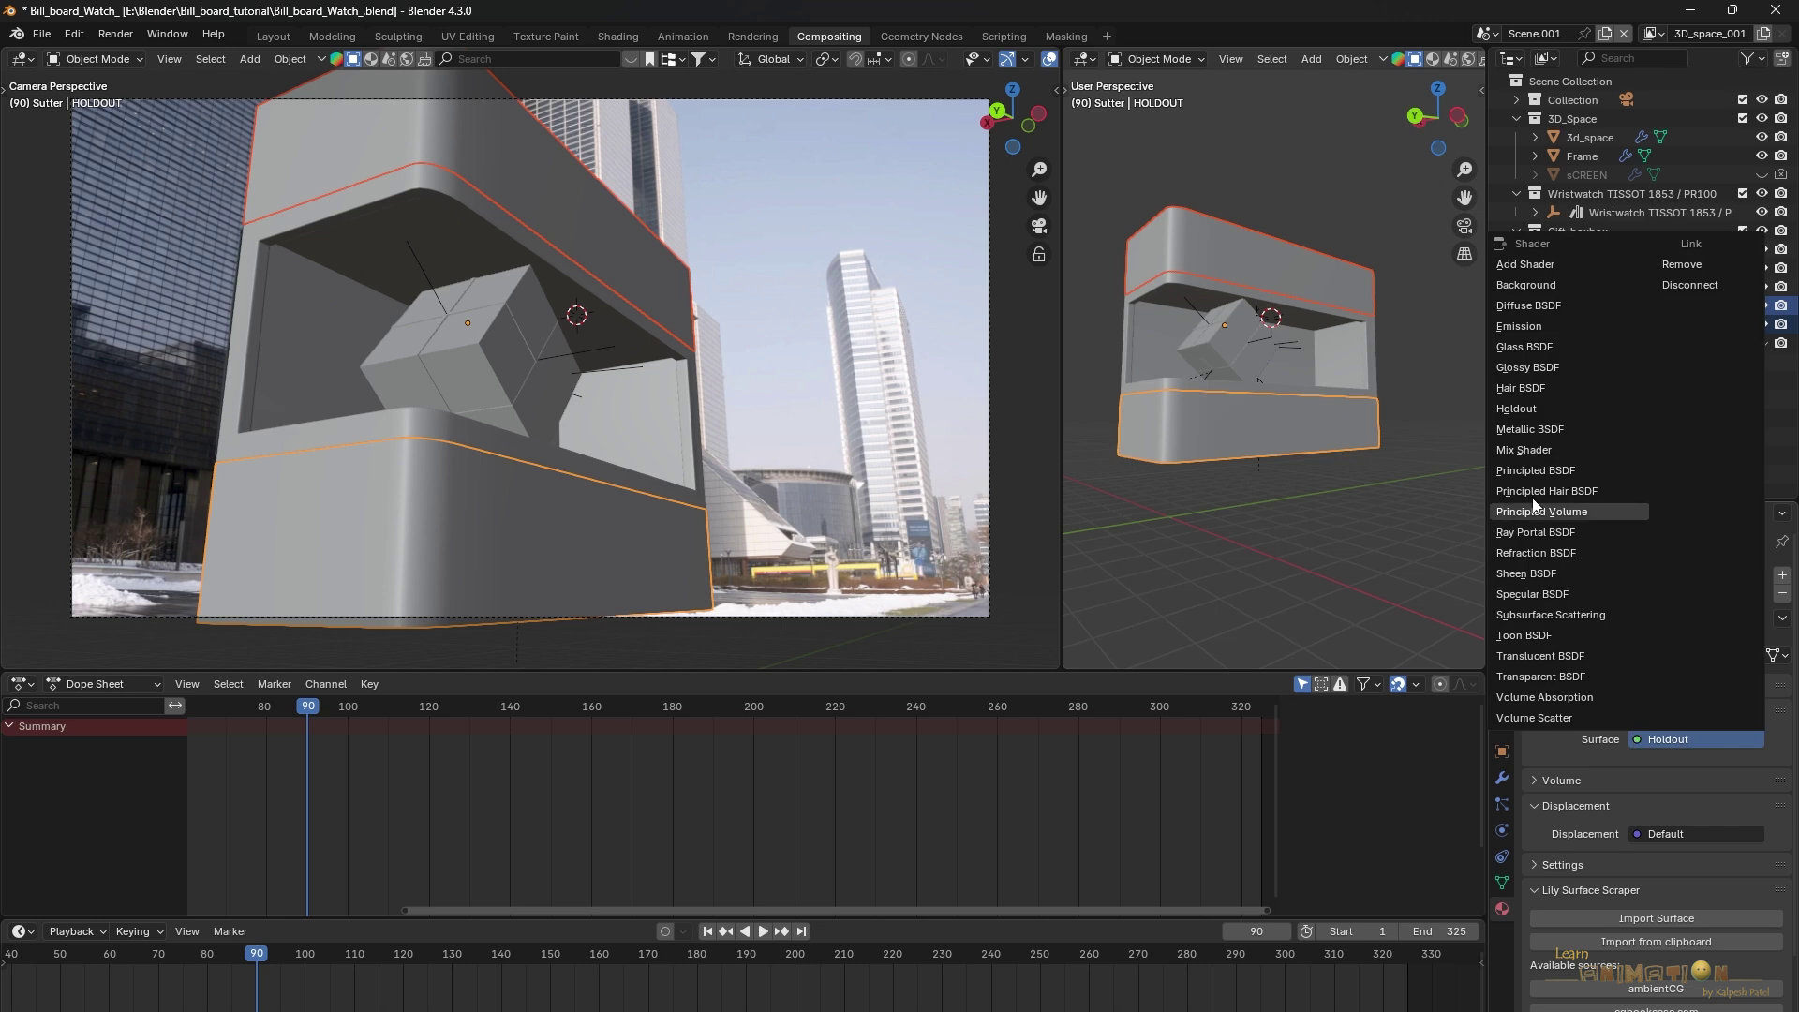
pyautogui.click(1516, 410)
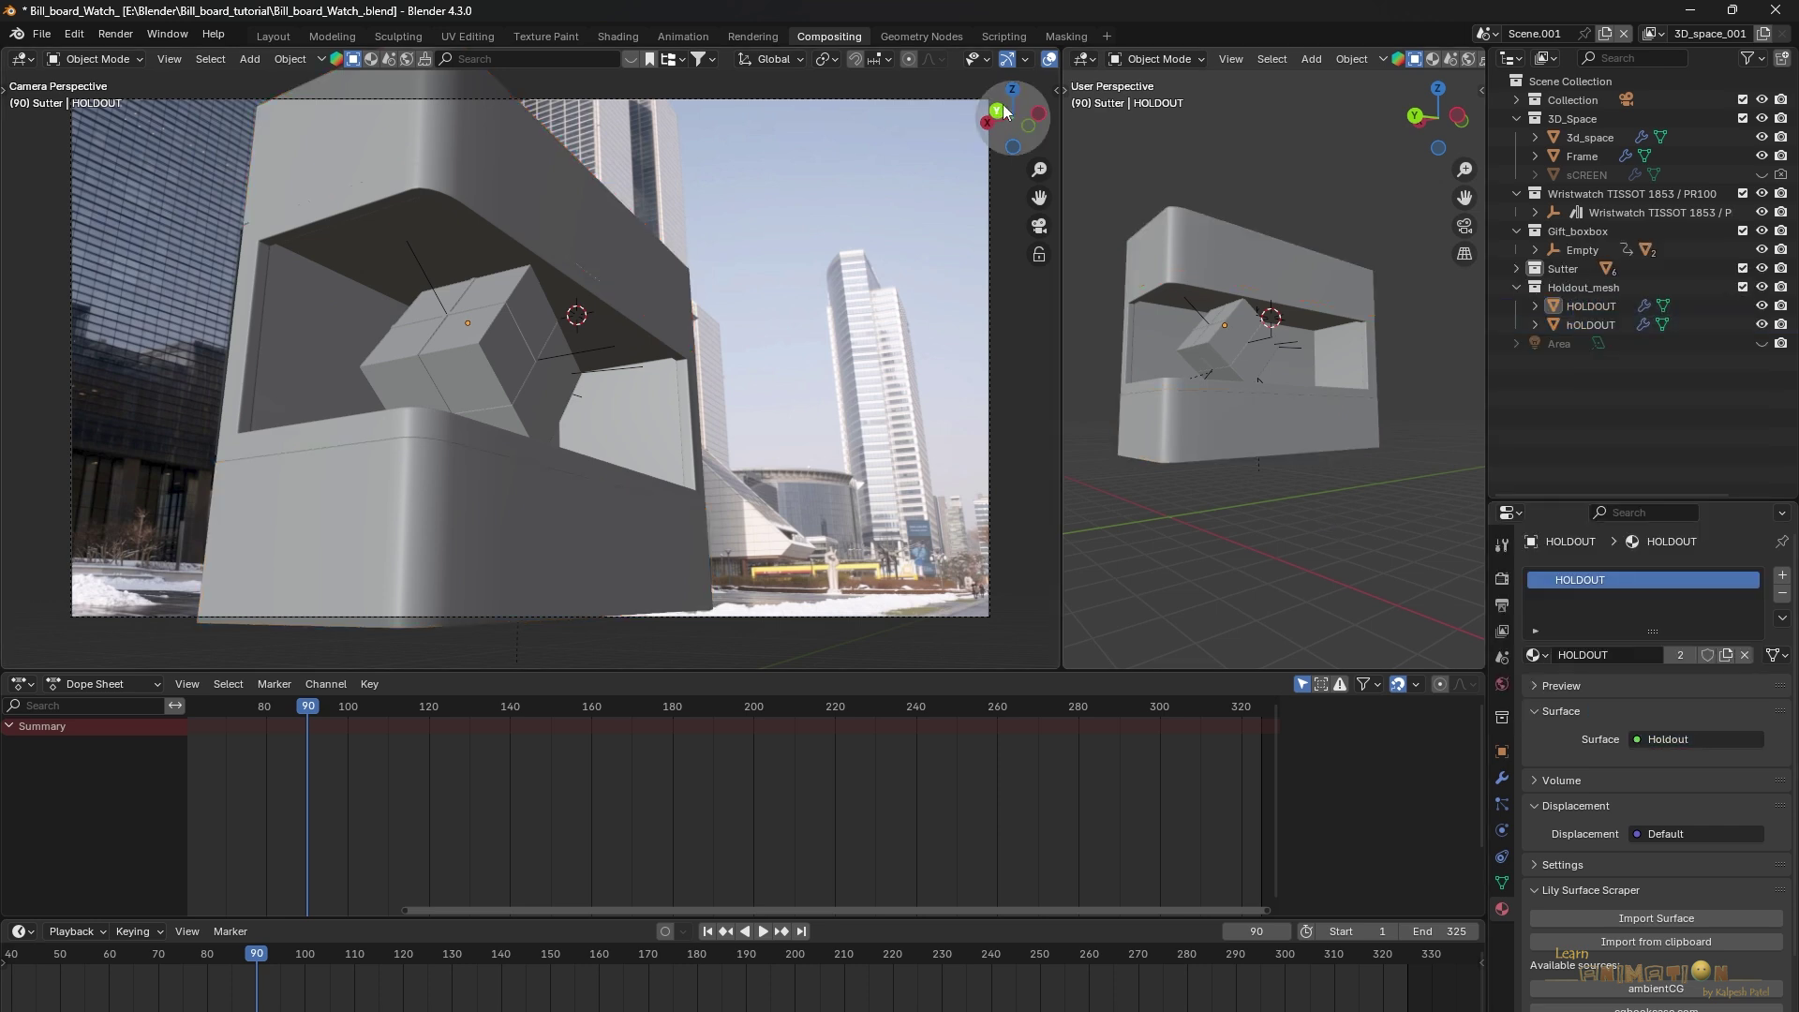
# Enlarge the camera view further and switch it to Rendered shading
pyautogui.moveTo(1059, 192); pyautogui.dragTo(1126, 197)
pyautogui.scroll(-3, 980, 314)
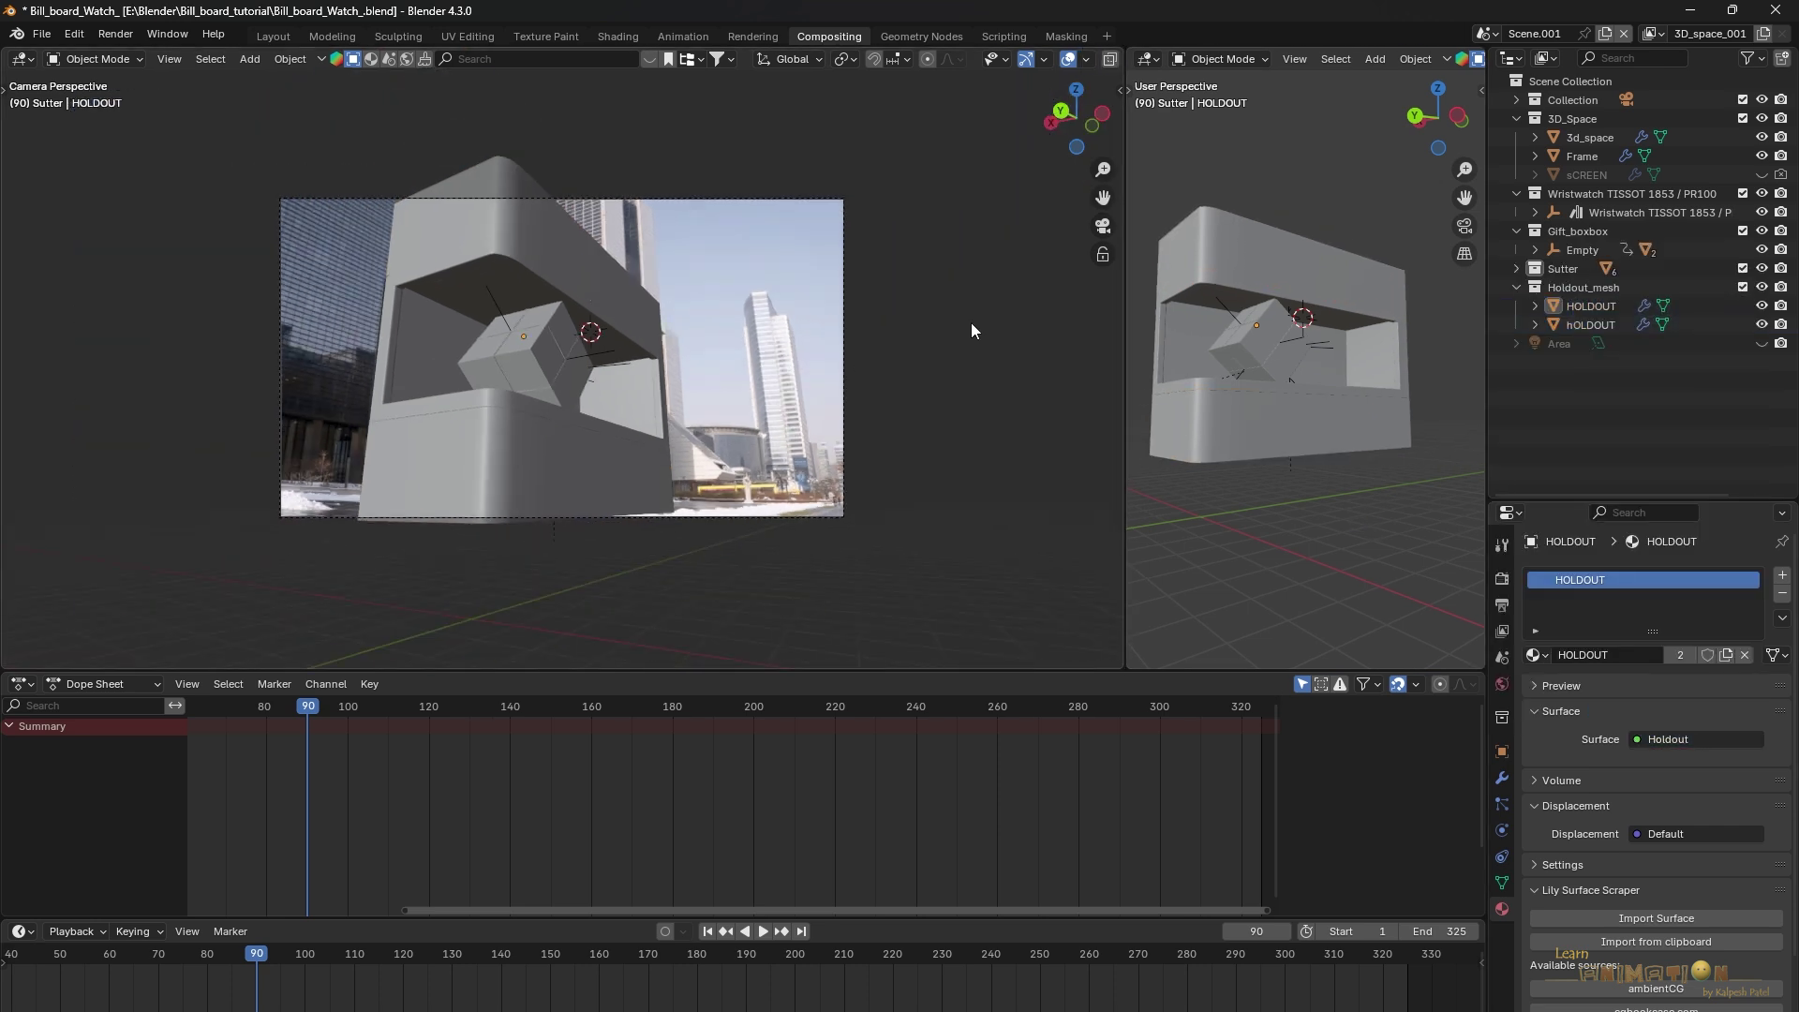
pyautogui.keyDown('shift'); pyautogui.moveTo(972, 322); pyautogui.dragTo(893, 341, button='middle'); pyautogui.keyUp('shift')
pyautogui.scroll(4, 1113, 323)
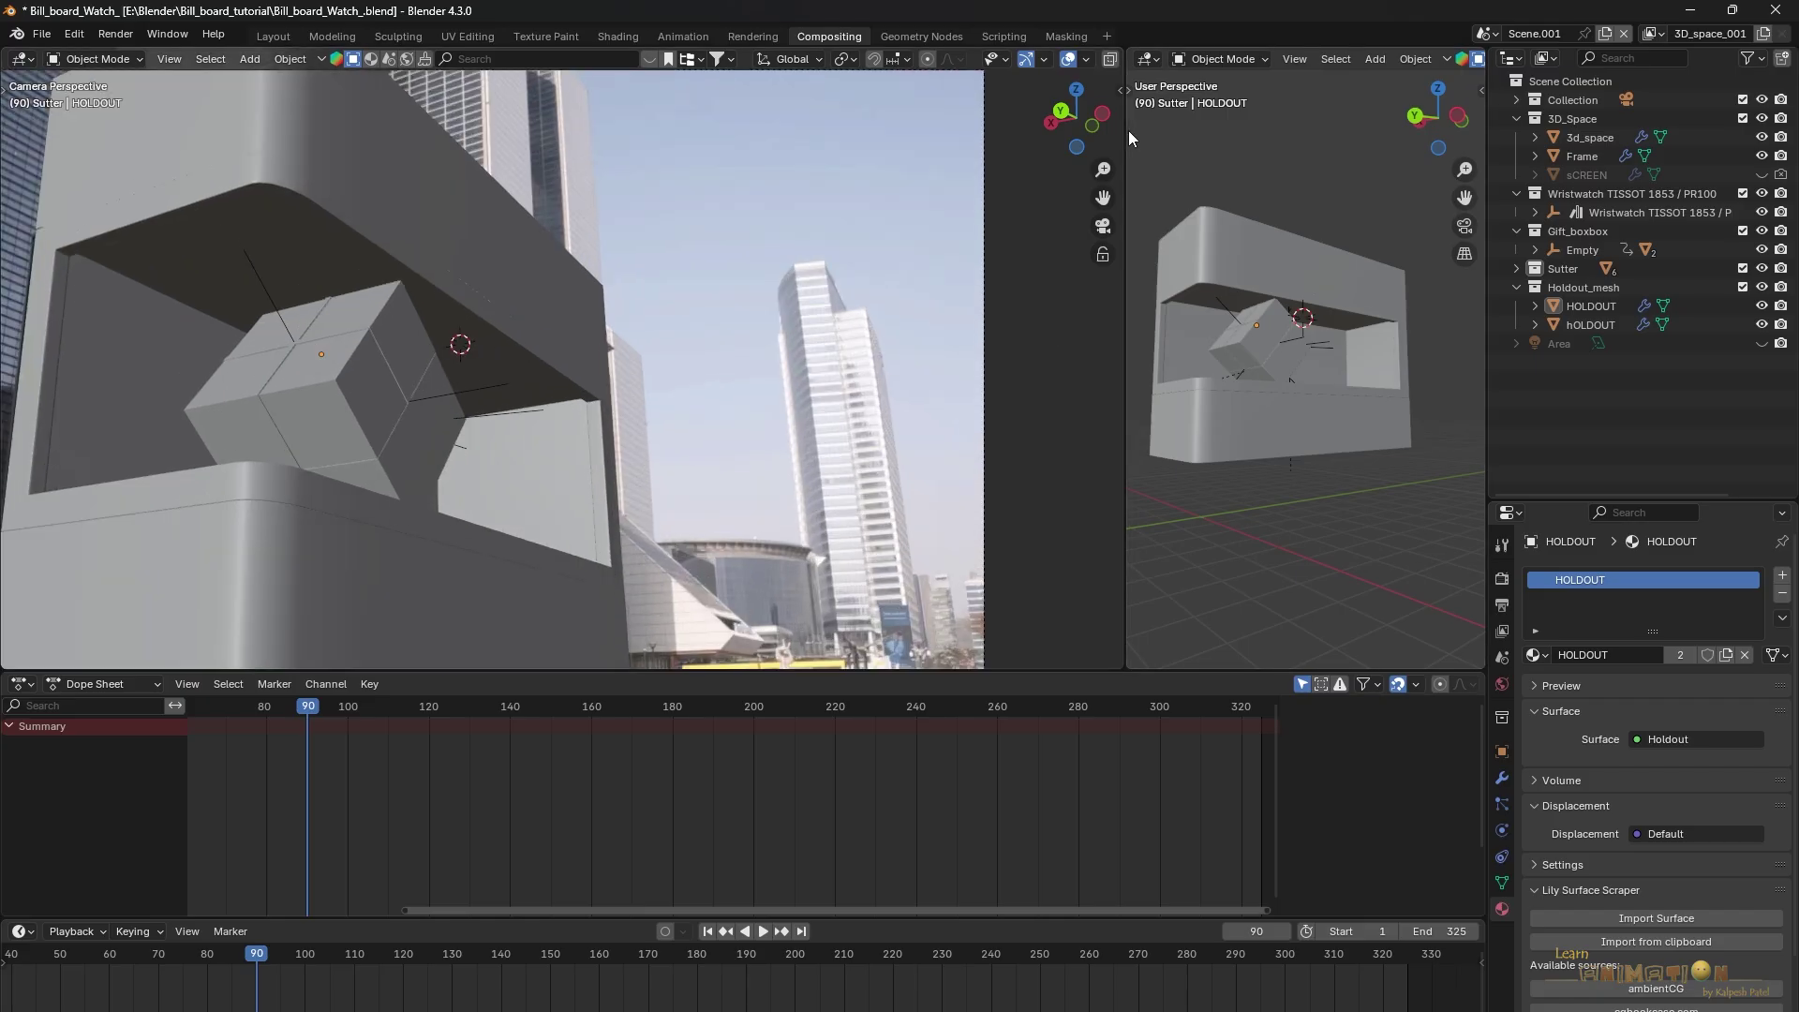
pyautogui.press('z')
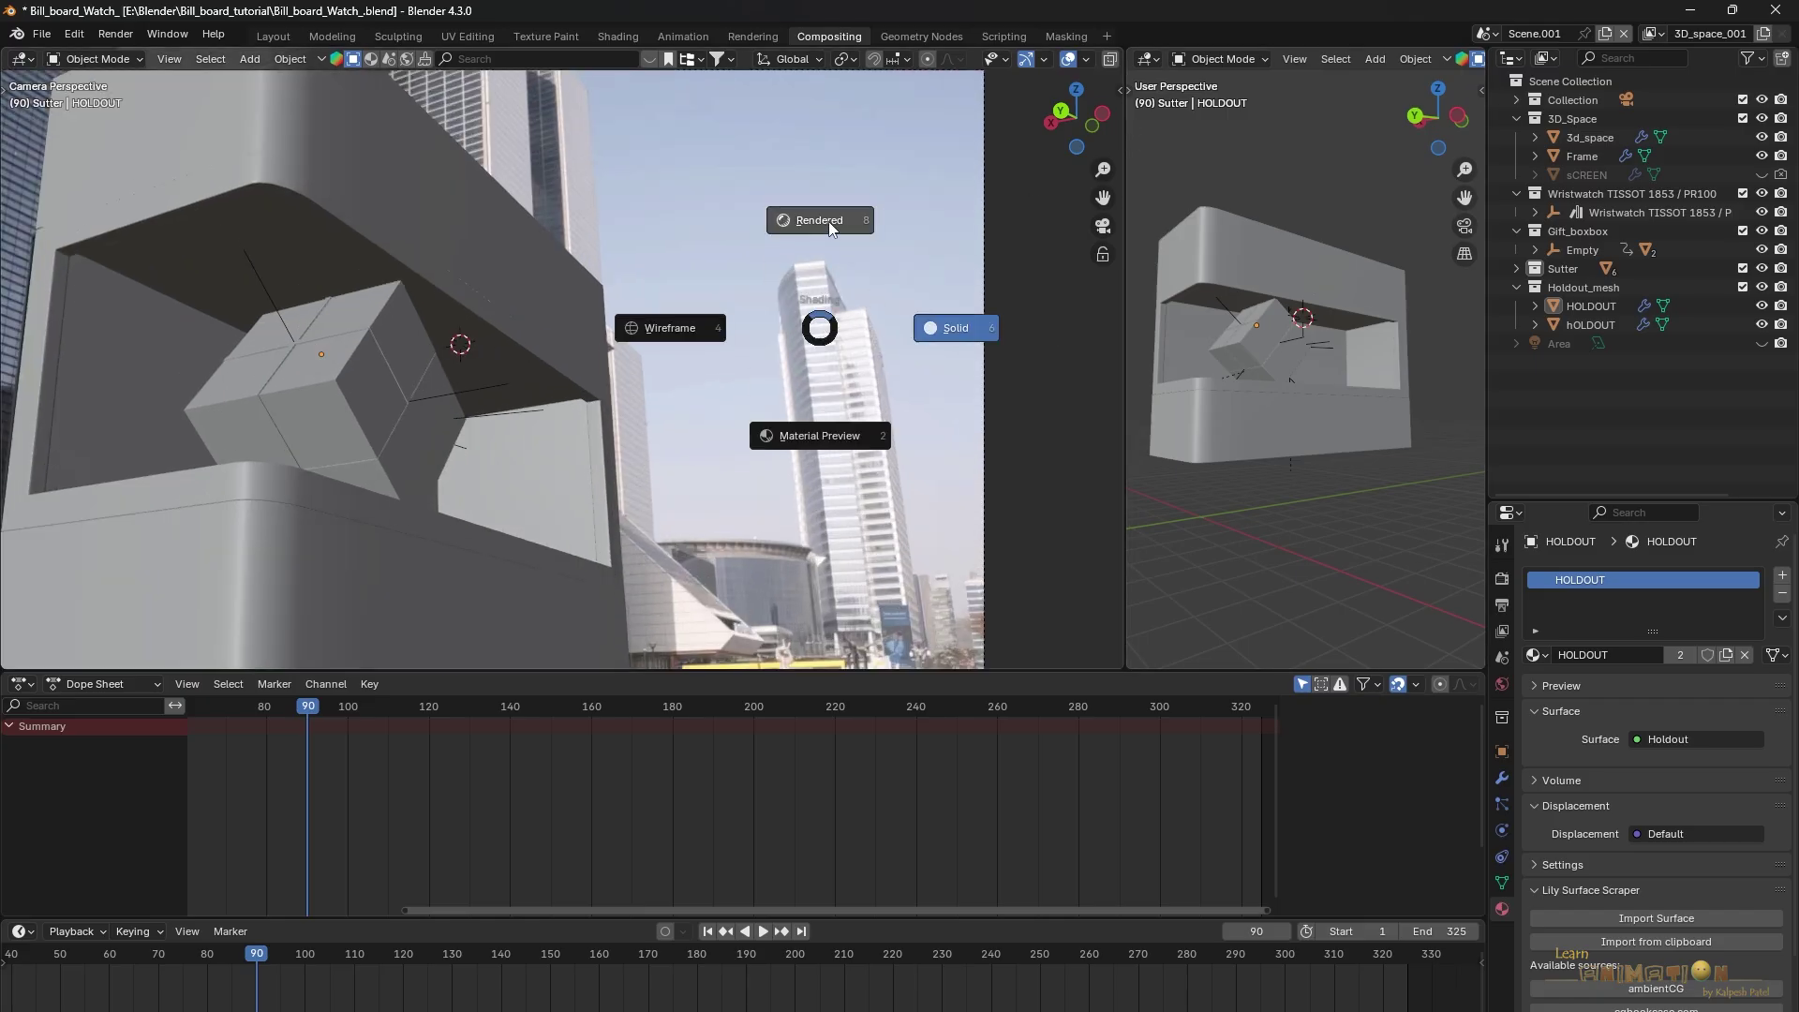
pyautogui.click(830, 224)
pyautogui.scroll(-4, 667, 351)
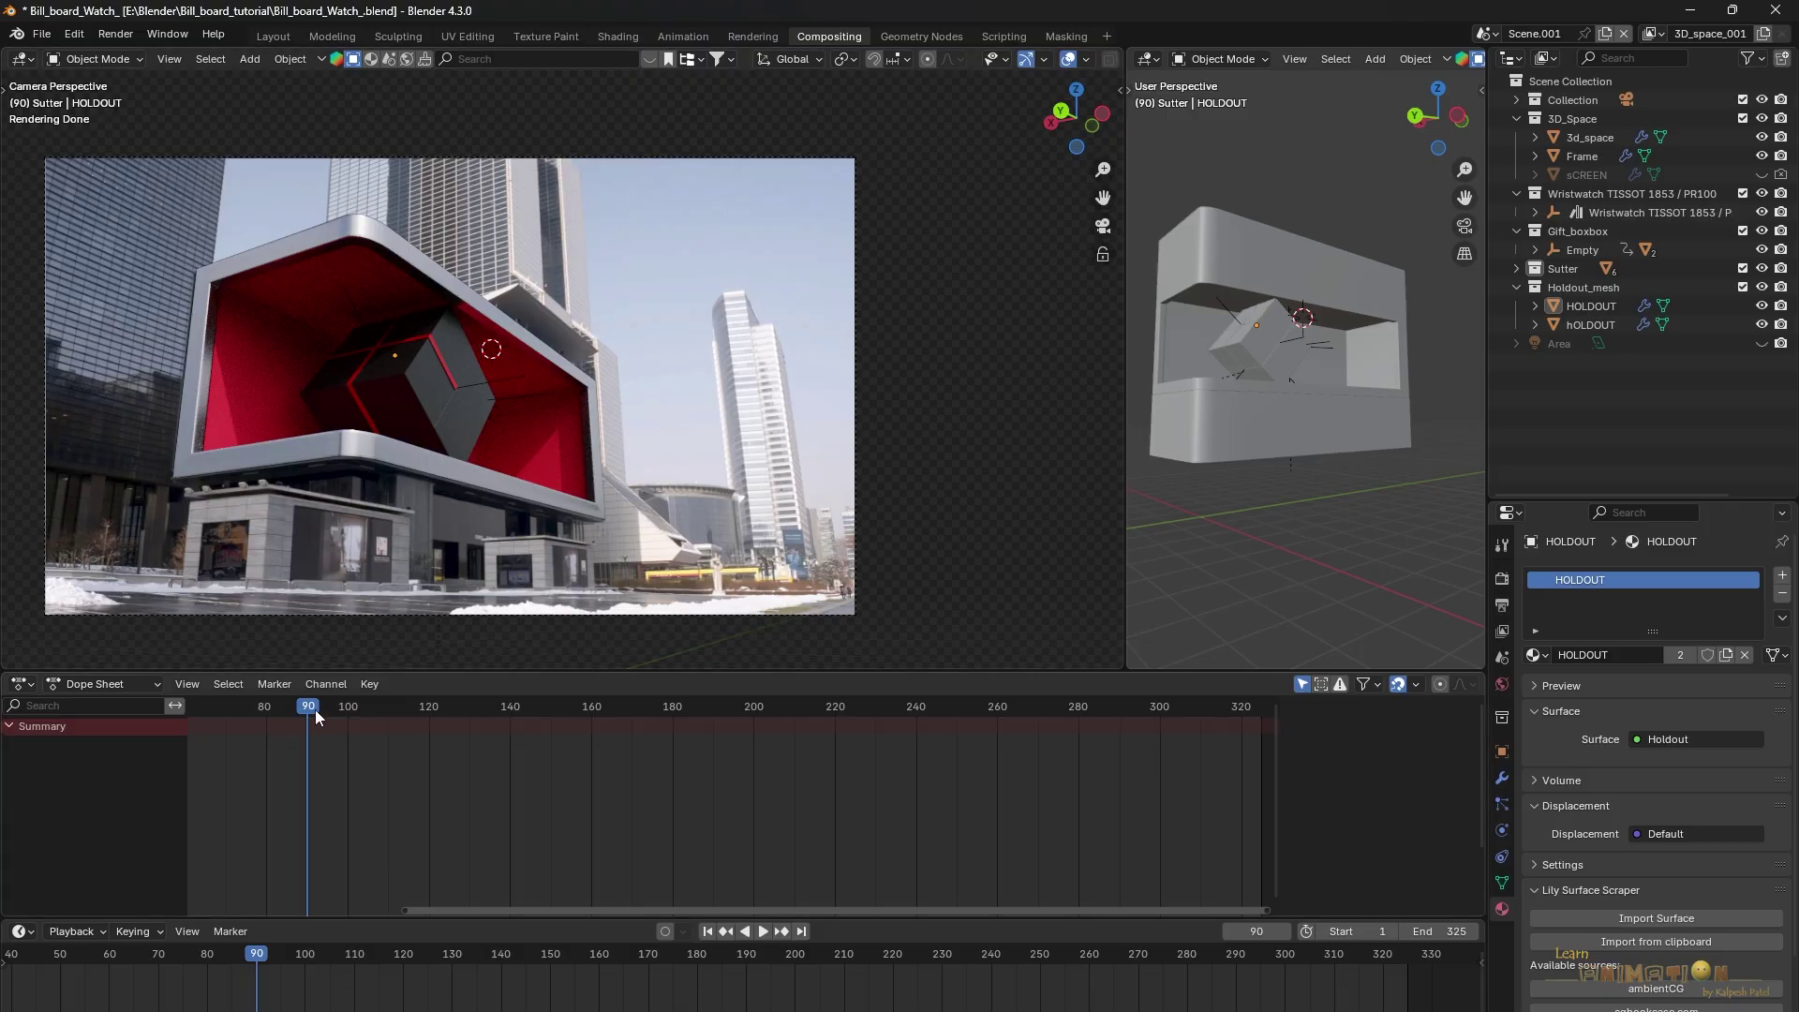
# Scrub the animation to frame 266 and examine the rendered billboard with both holdout meshes active
pyautogui.moveTo(316, 717); pyautogui.dragTo(729, 738)
pyautogui.moveTo(412, 909); pyautogui.dragTo(198, 909)
pyautogui.moveTo(95, 961); pyautogui.dragTo(1118, 960)
pyautogui.scroll(2, 764, 449)
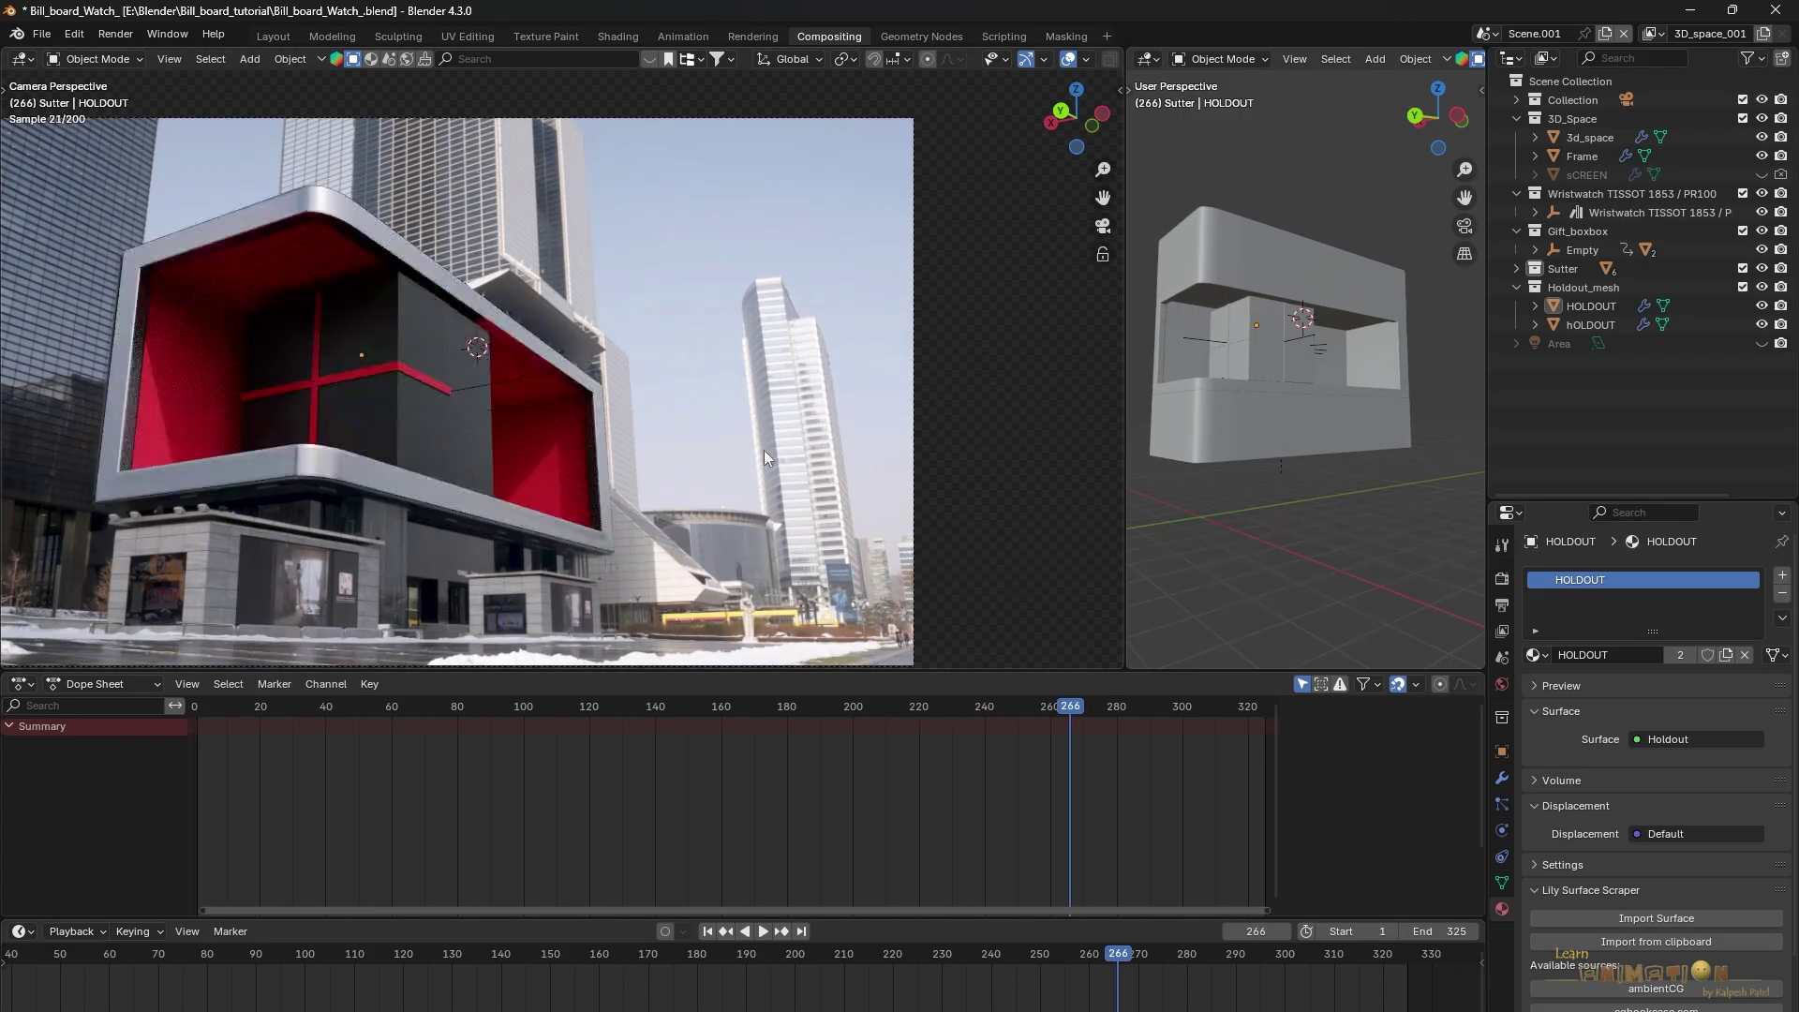
pyautogui.scroll(-2, 724, 438)
pyautogui.scroll(1, 768, 403)
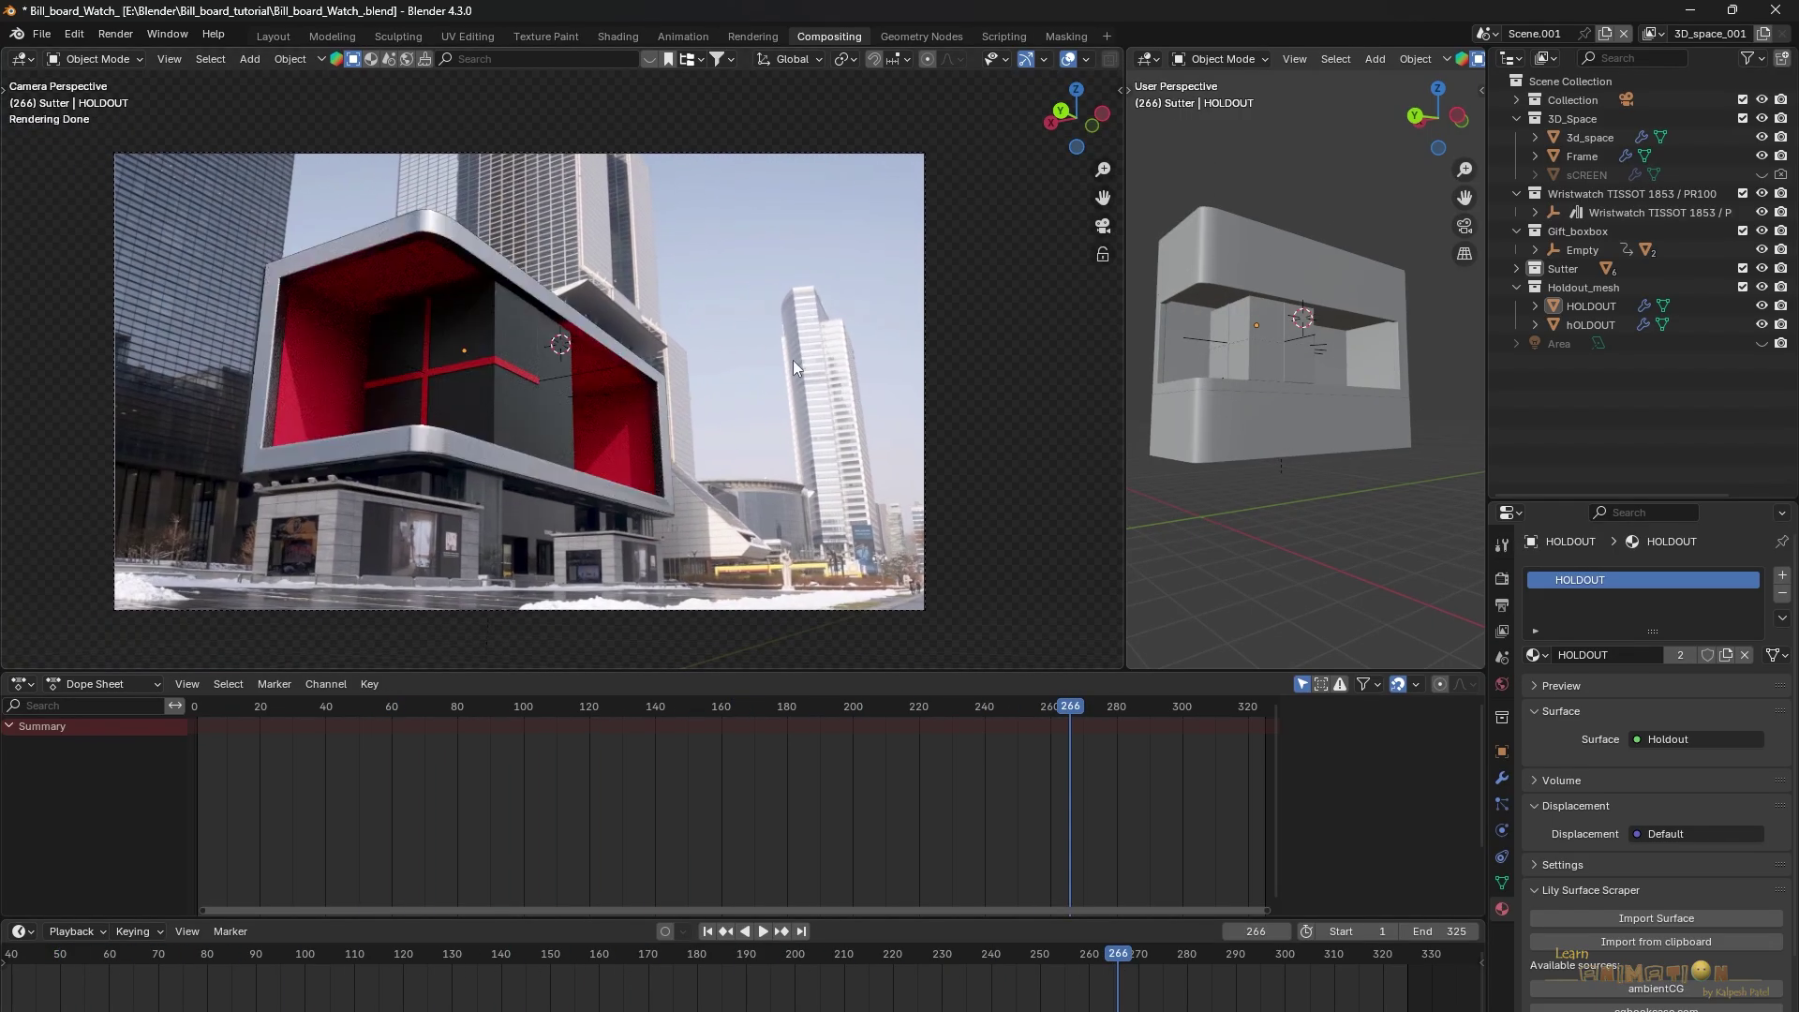
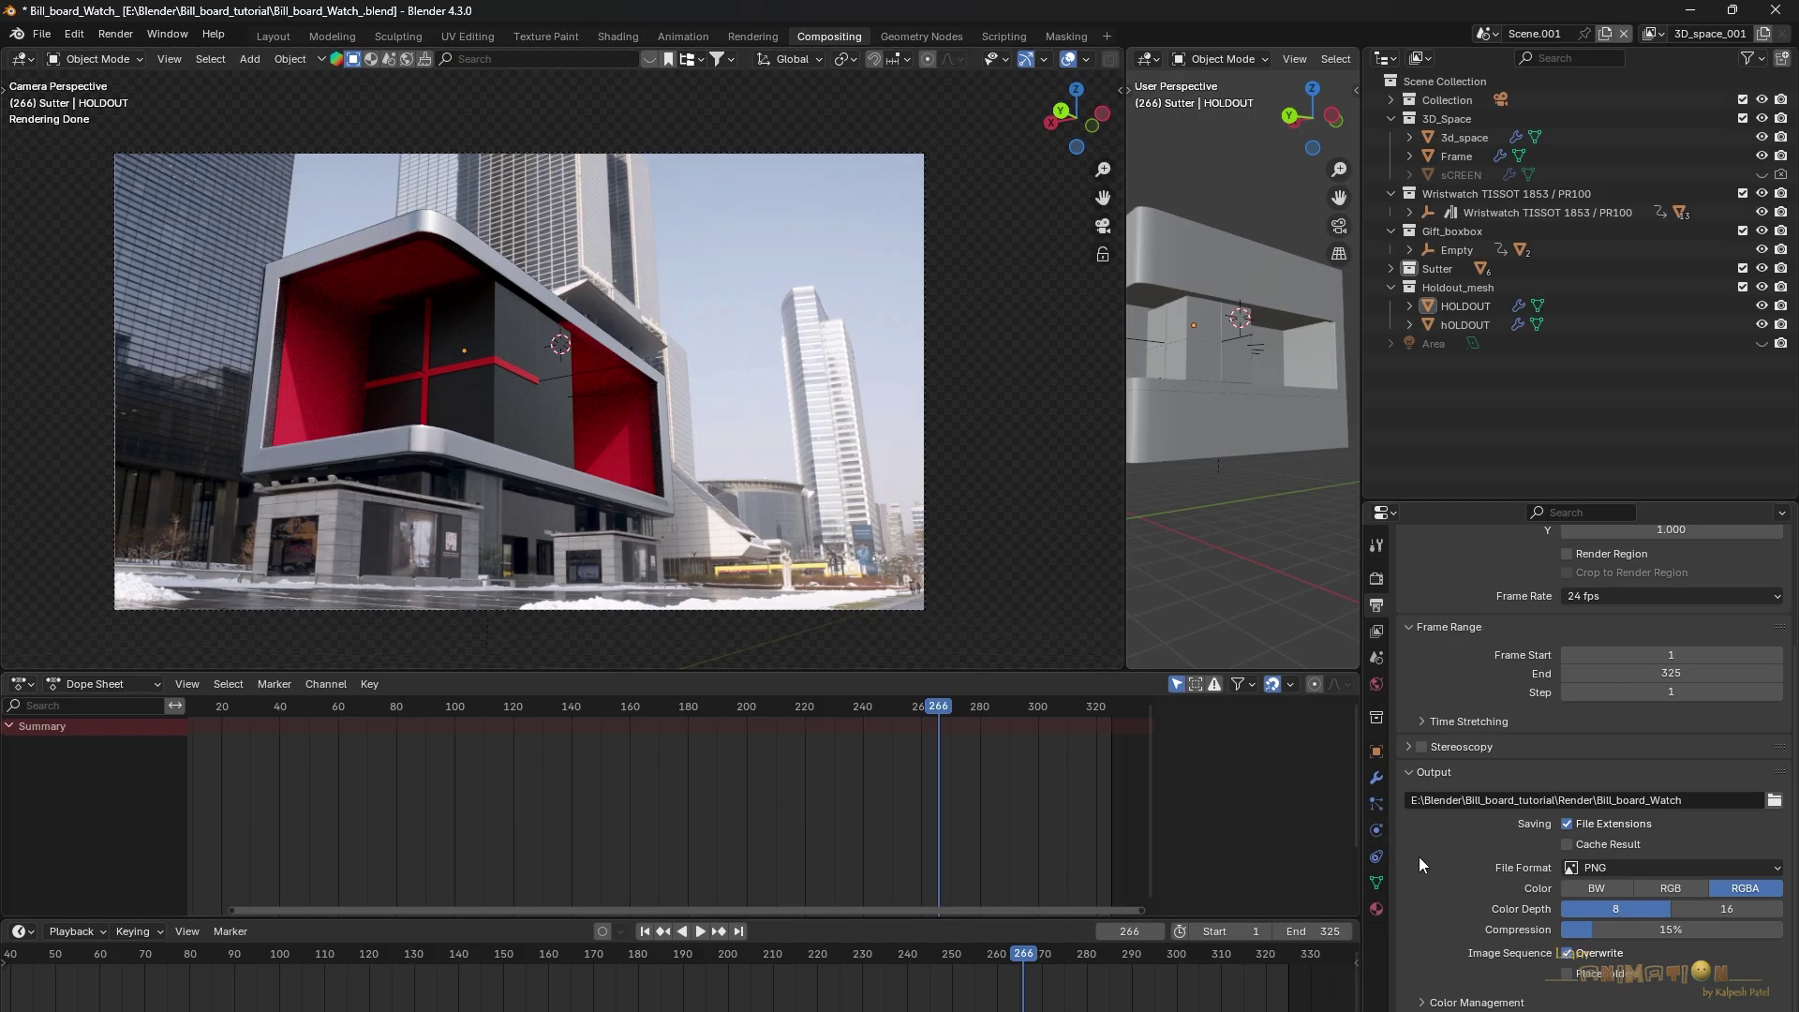
# Review the output folder path, the PNG file format and the resolution in the output settings
pyautogui.click(1714, 799)
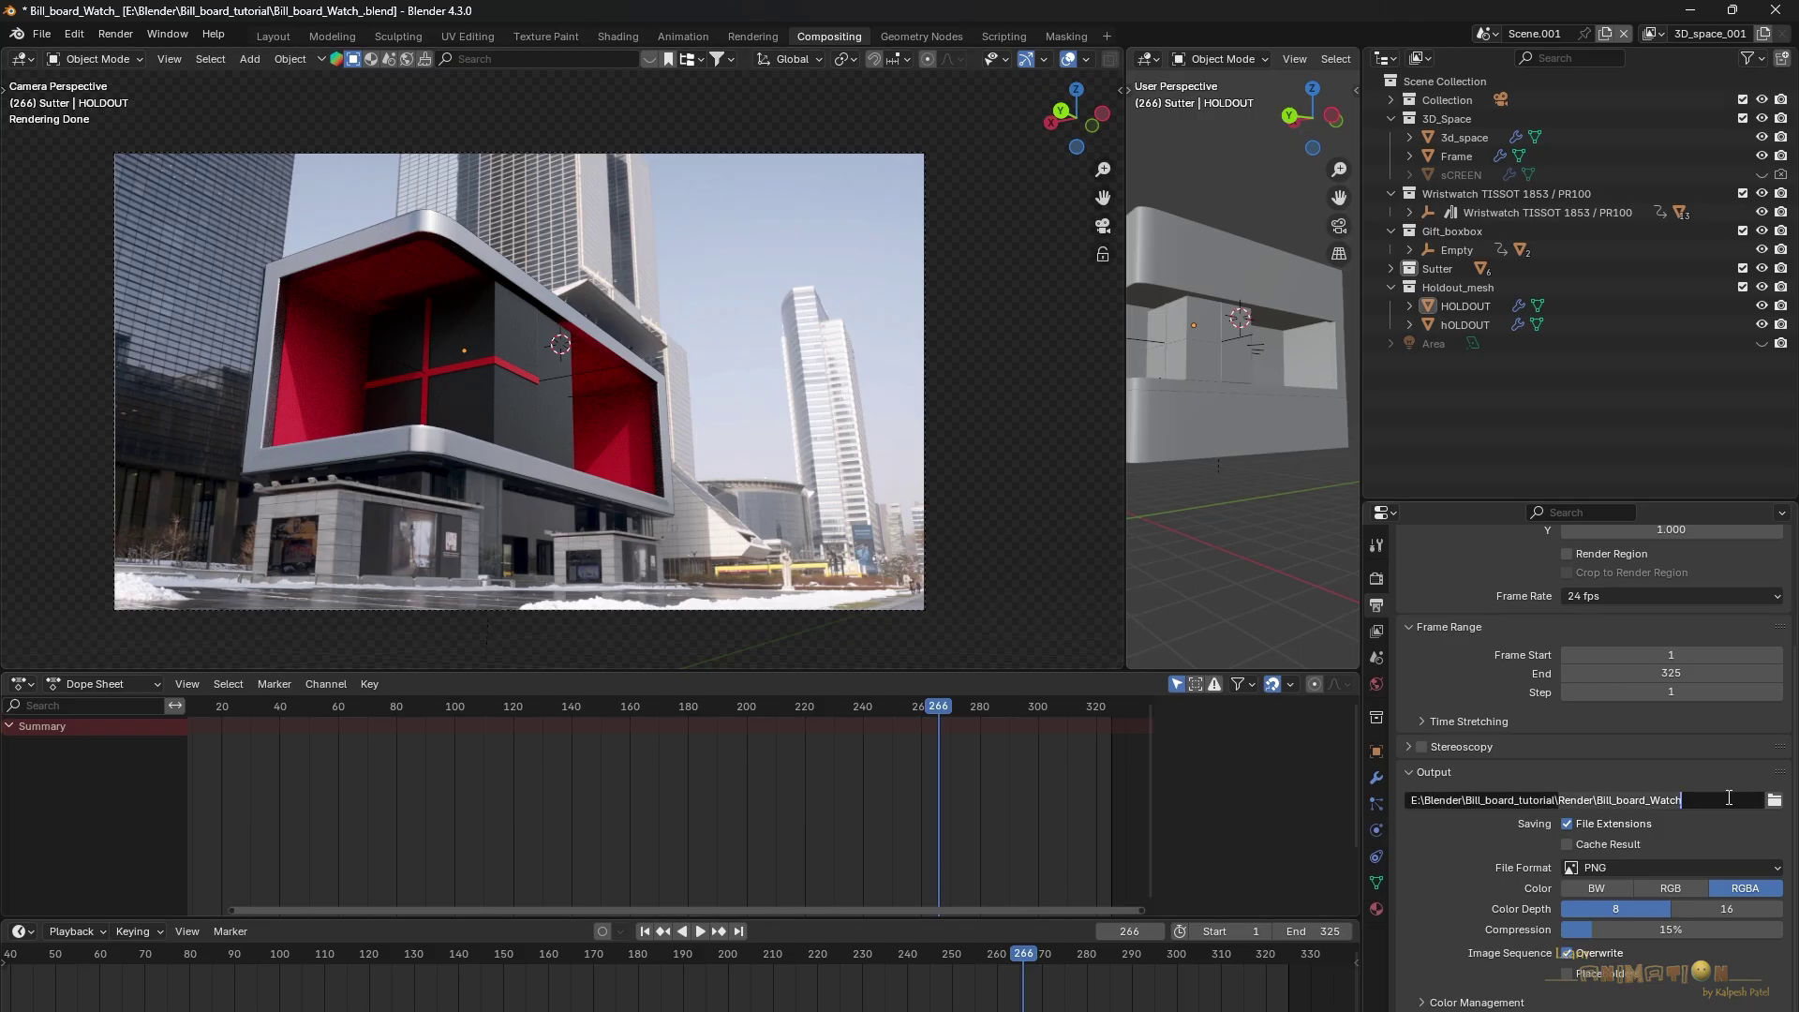
pyautogui.press('Return')
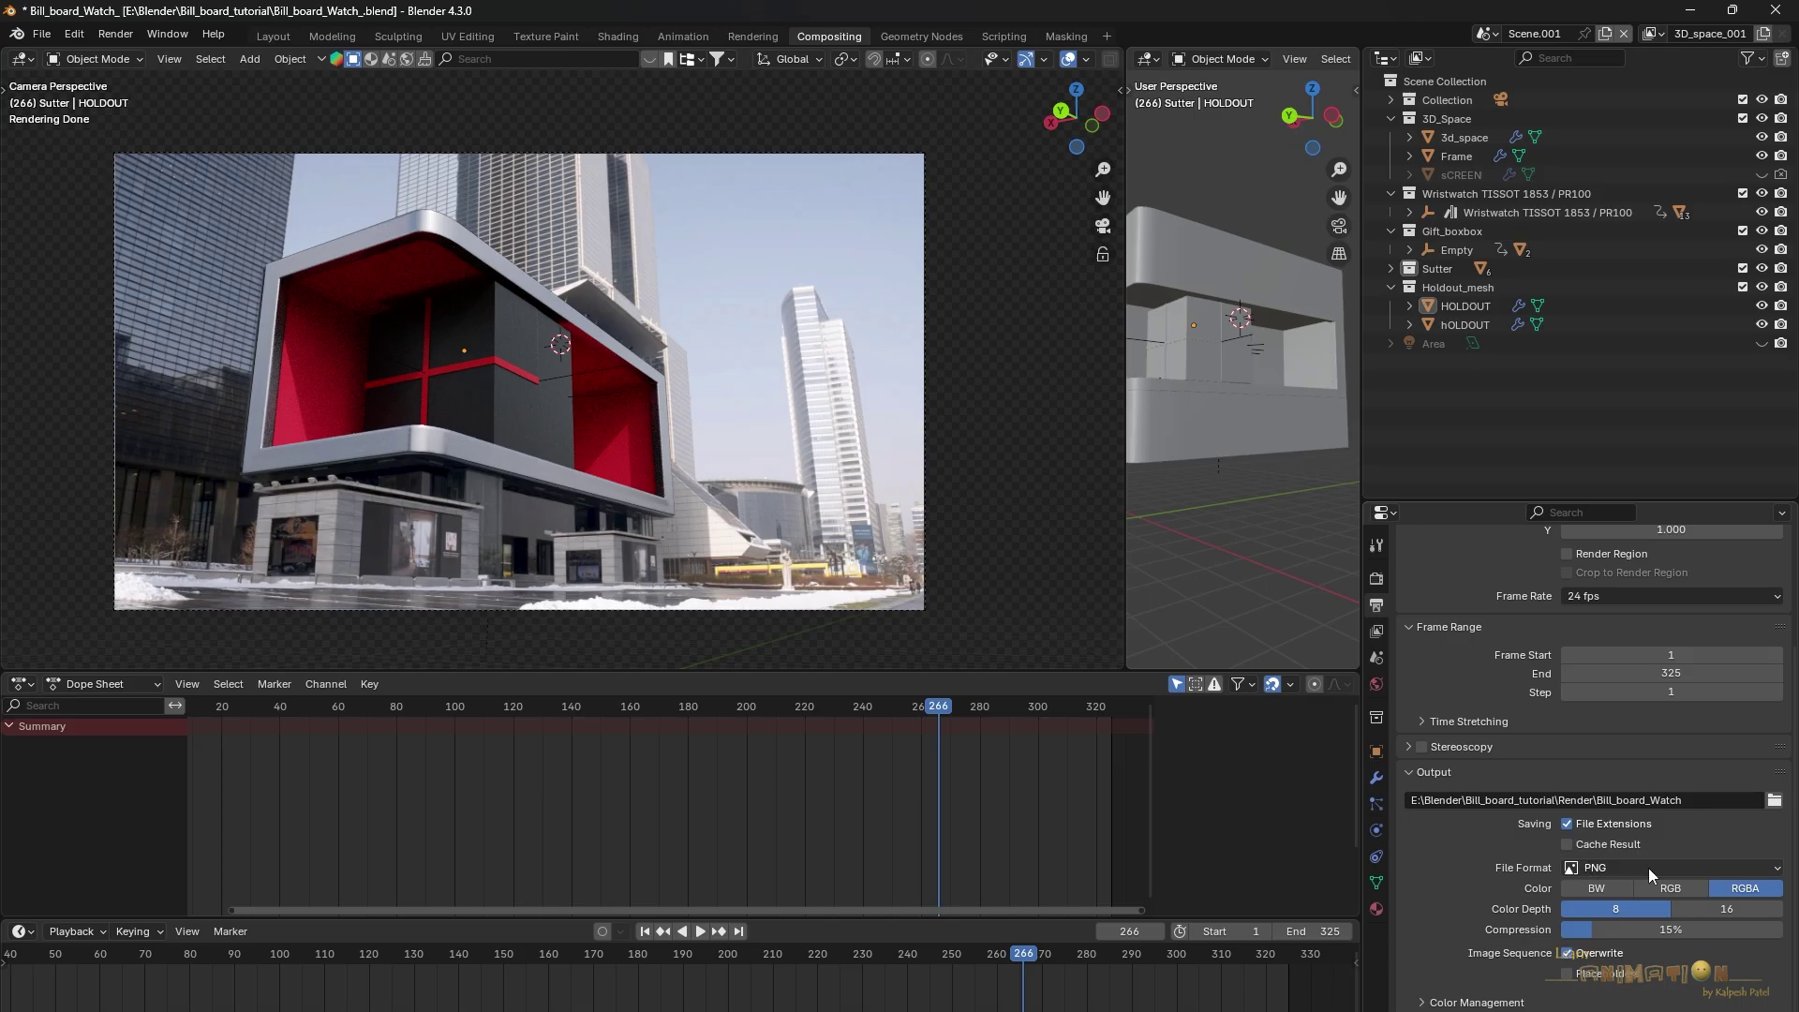
pyautogui.click(1649, 868)
pyautogui.click(1426, 959)
pyautogui.scroll(4, 1424, 731)
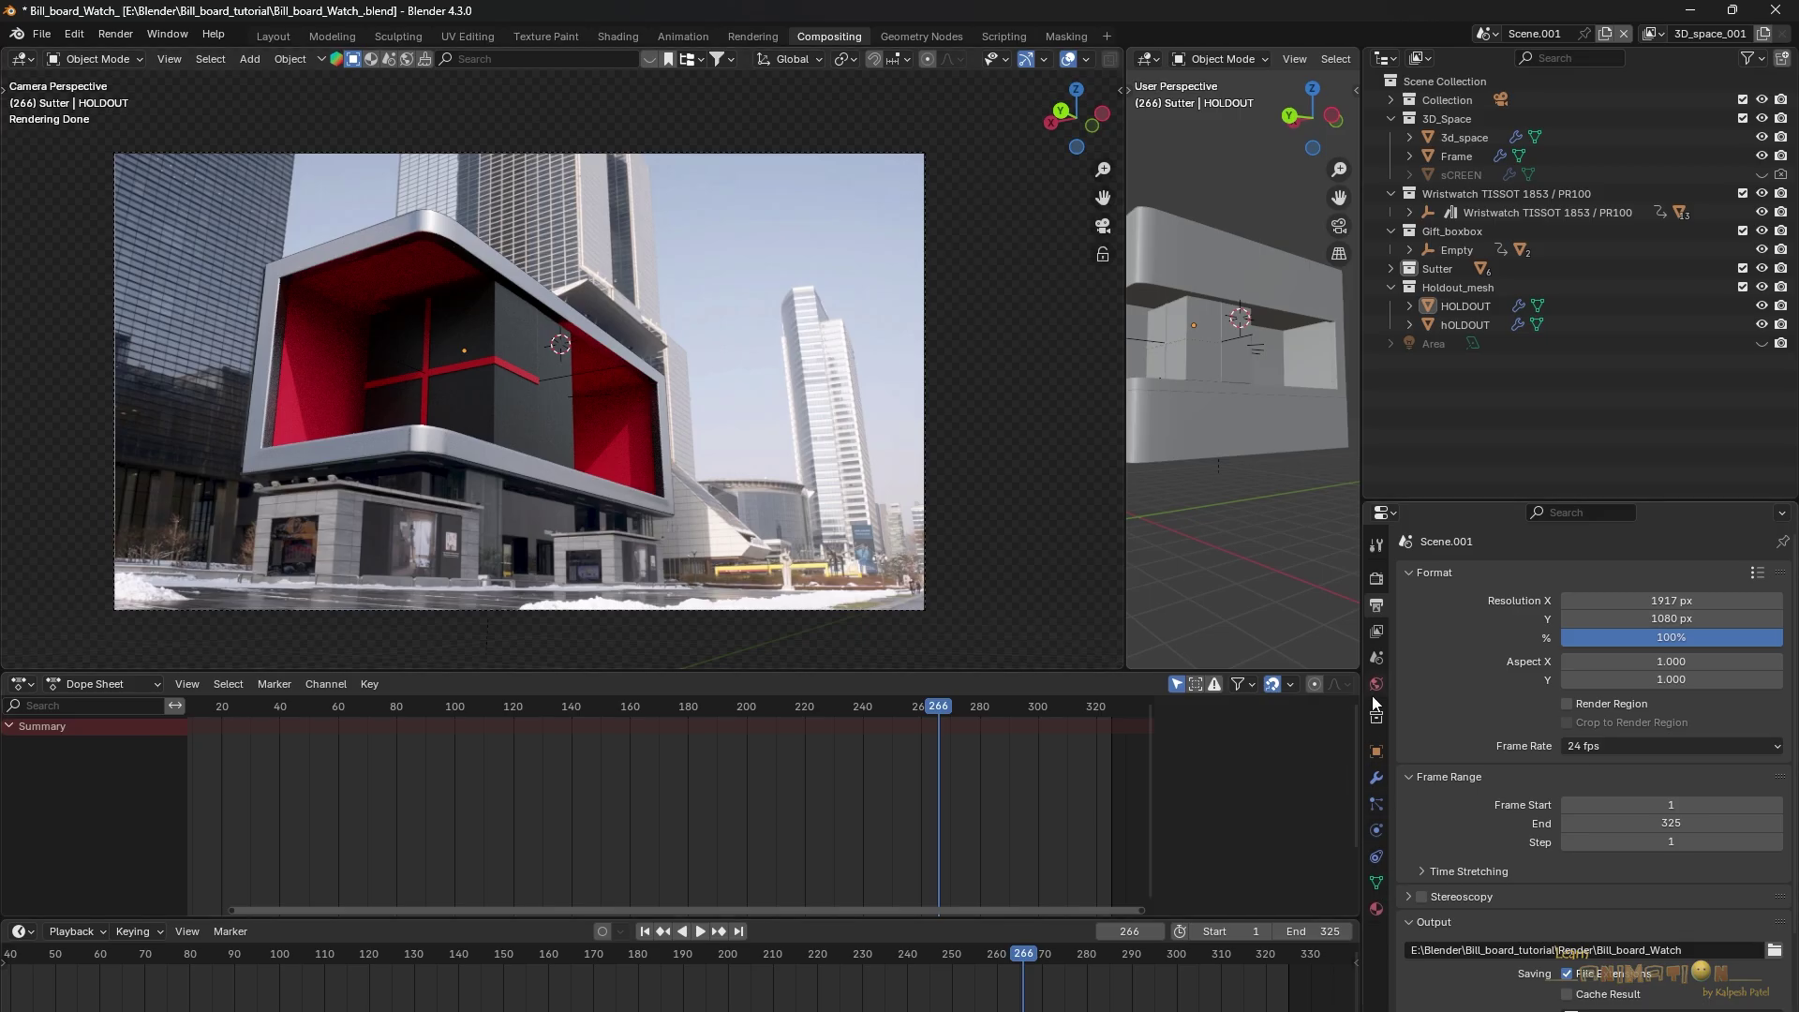
# Select the camera in Collection, toggle its background images to compare, expand their settings, and leave them turned off
pyautogui.click(1390, 100)
pyautogui.click(1444, 117)
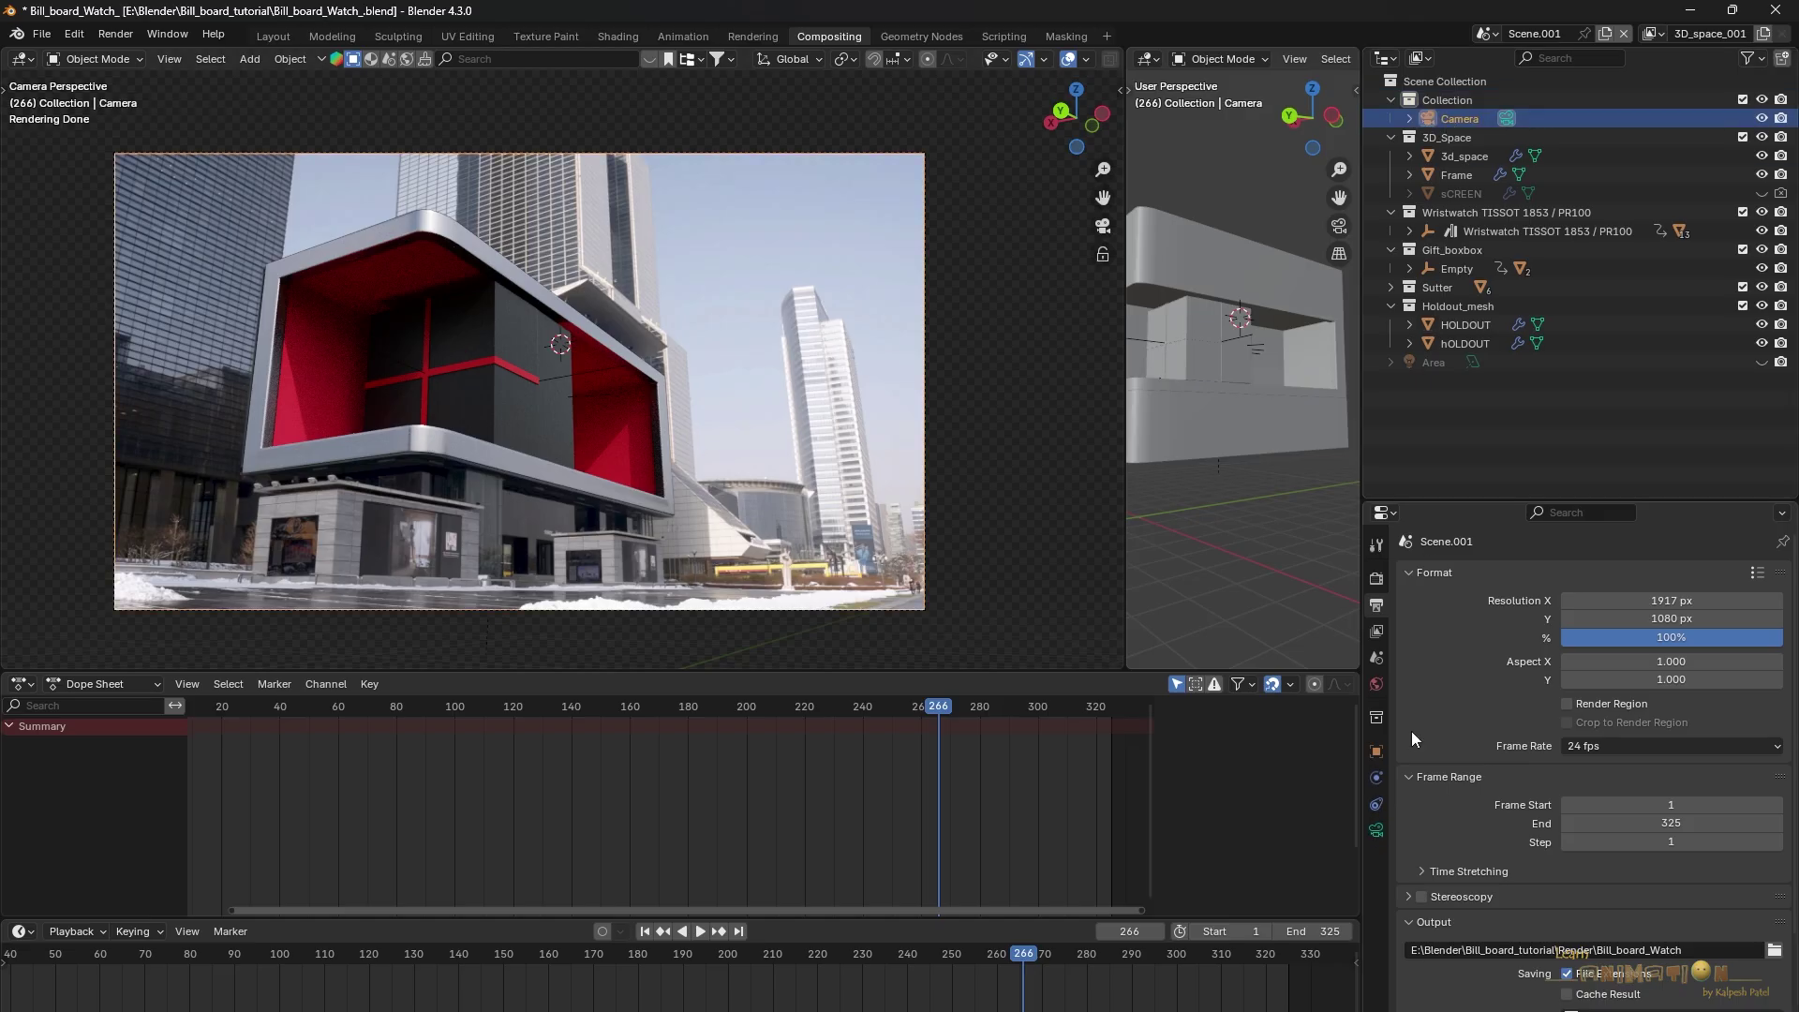
pyautogui.click(1376, 830)
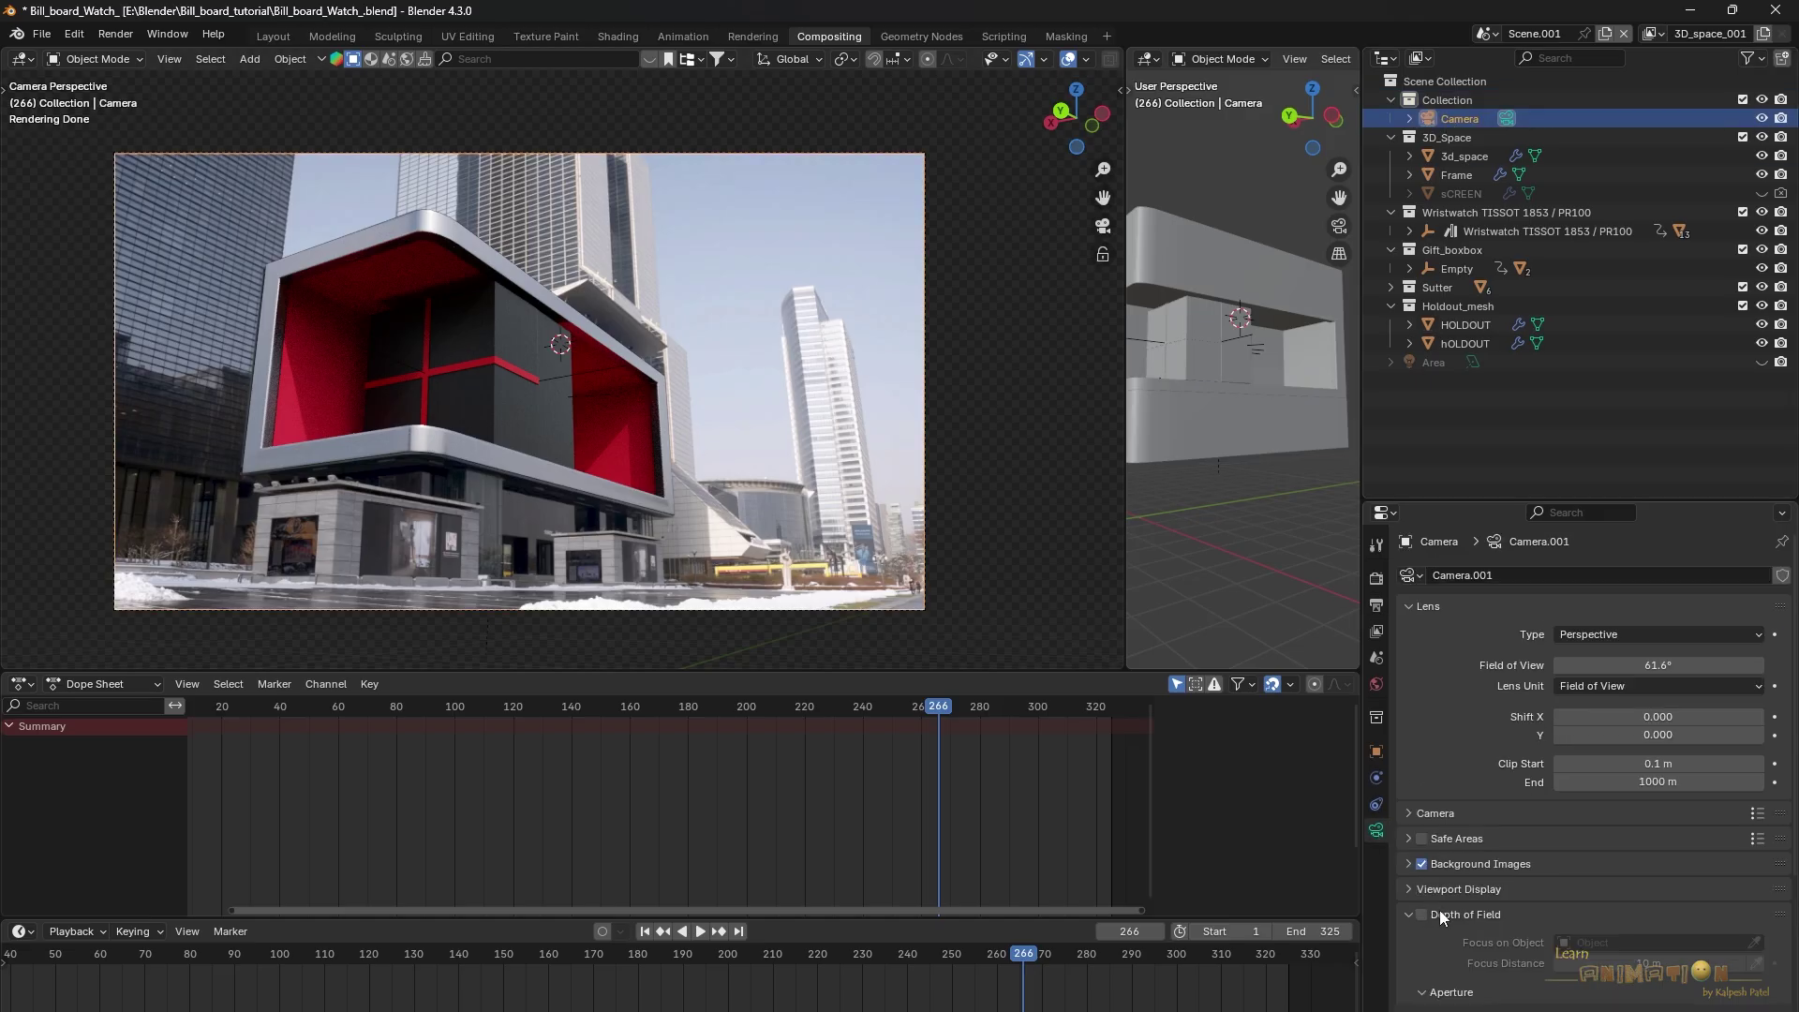
pyautogui.click(1423, 863)
pyautogui.click(1423, 863)
pyautogui.click(1422, 863)
pyautogui.click(1422, 863)
pyautogui.click(1422, 863)
pyautogui.click(1420, 864)
pyautogui.click(1409, 863)
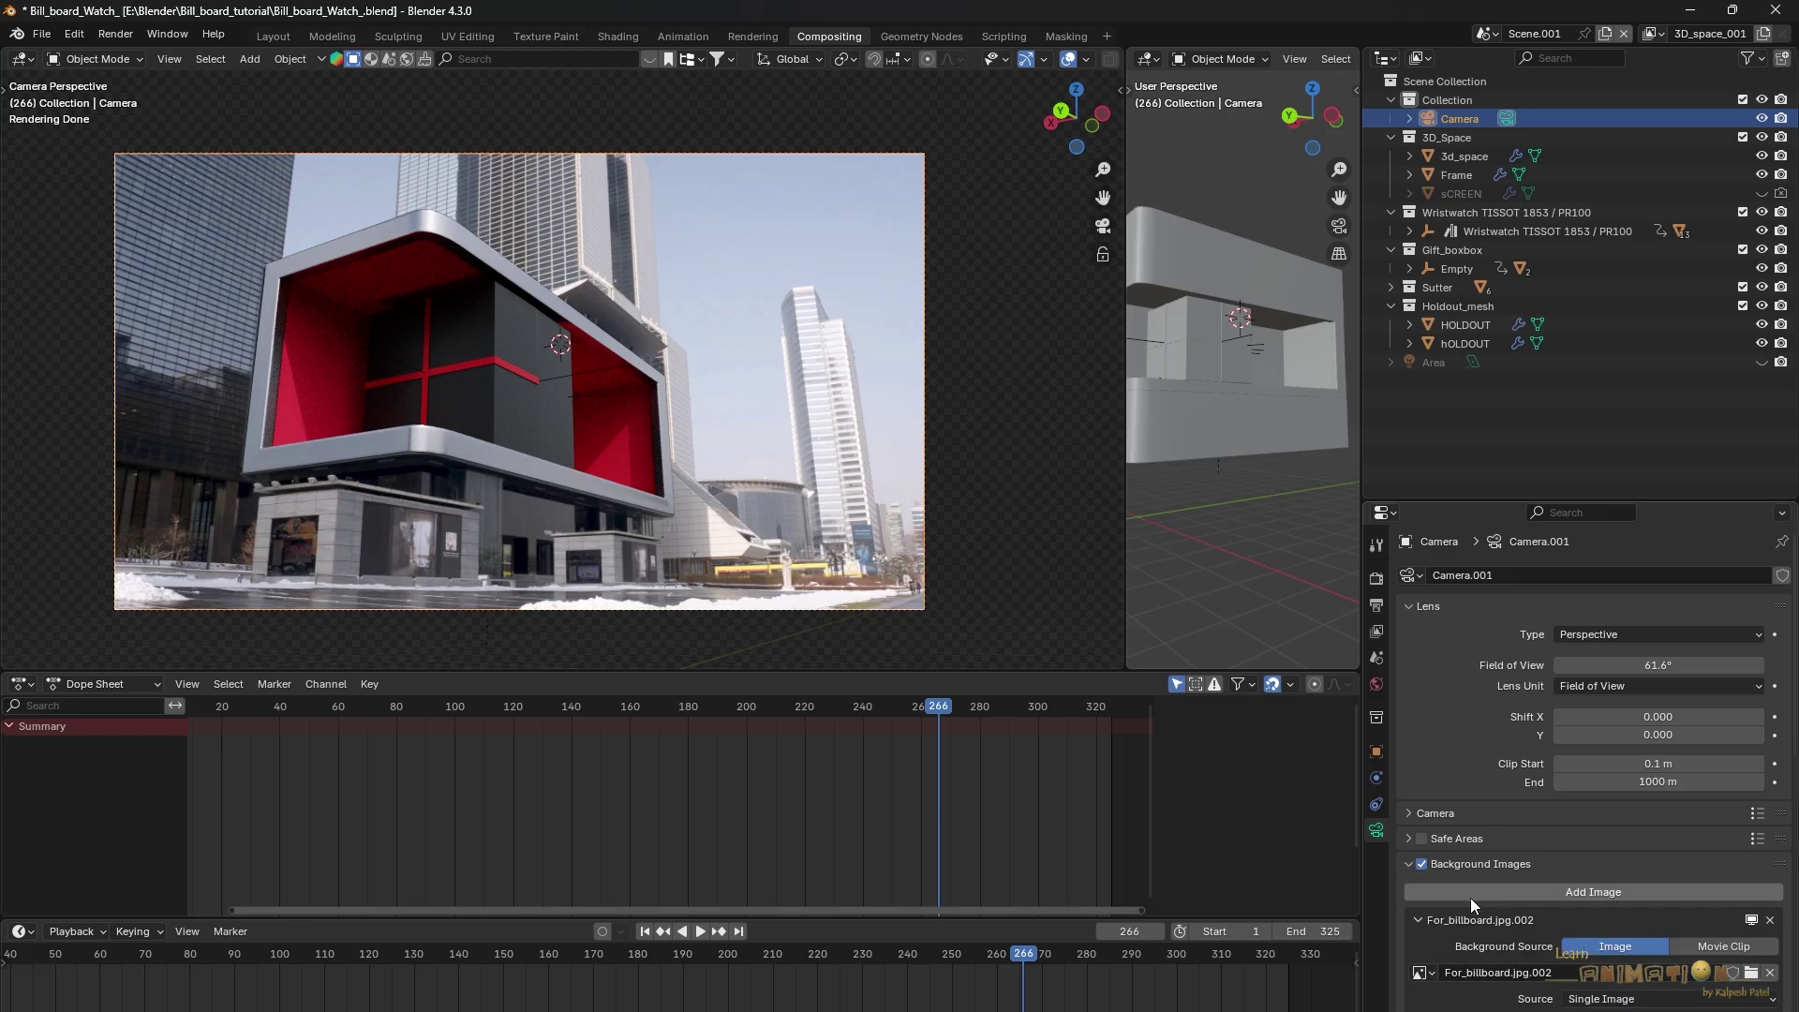
pyautogui.click(1422, 863)
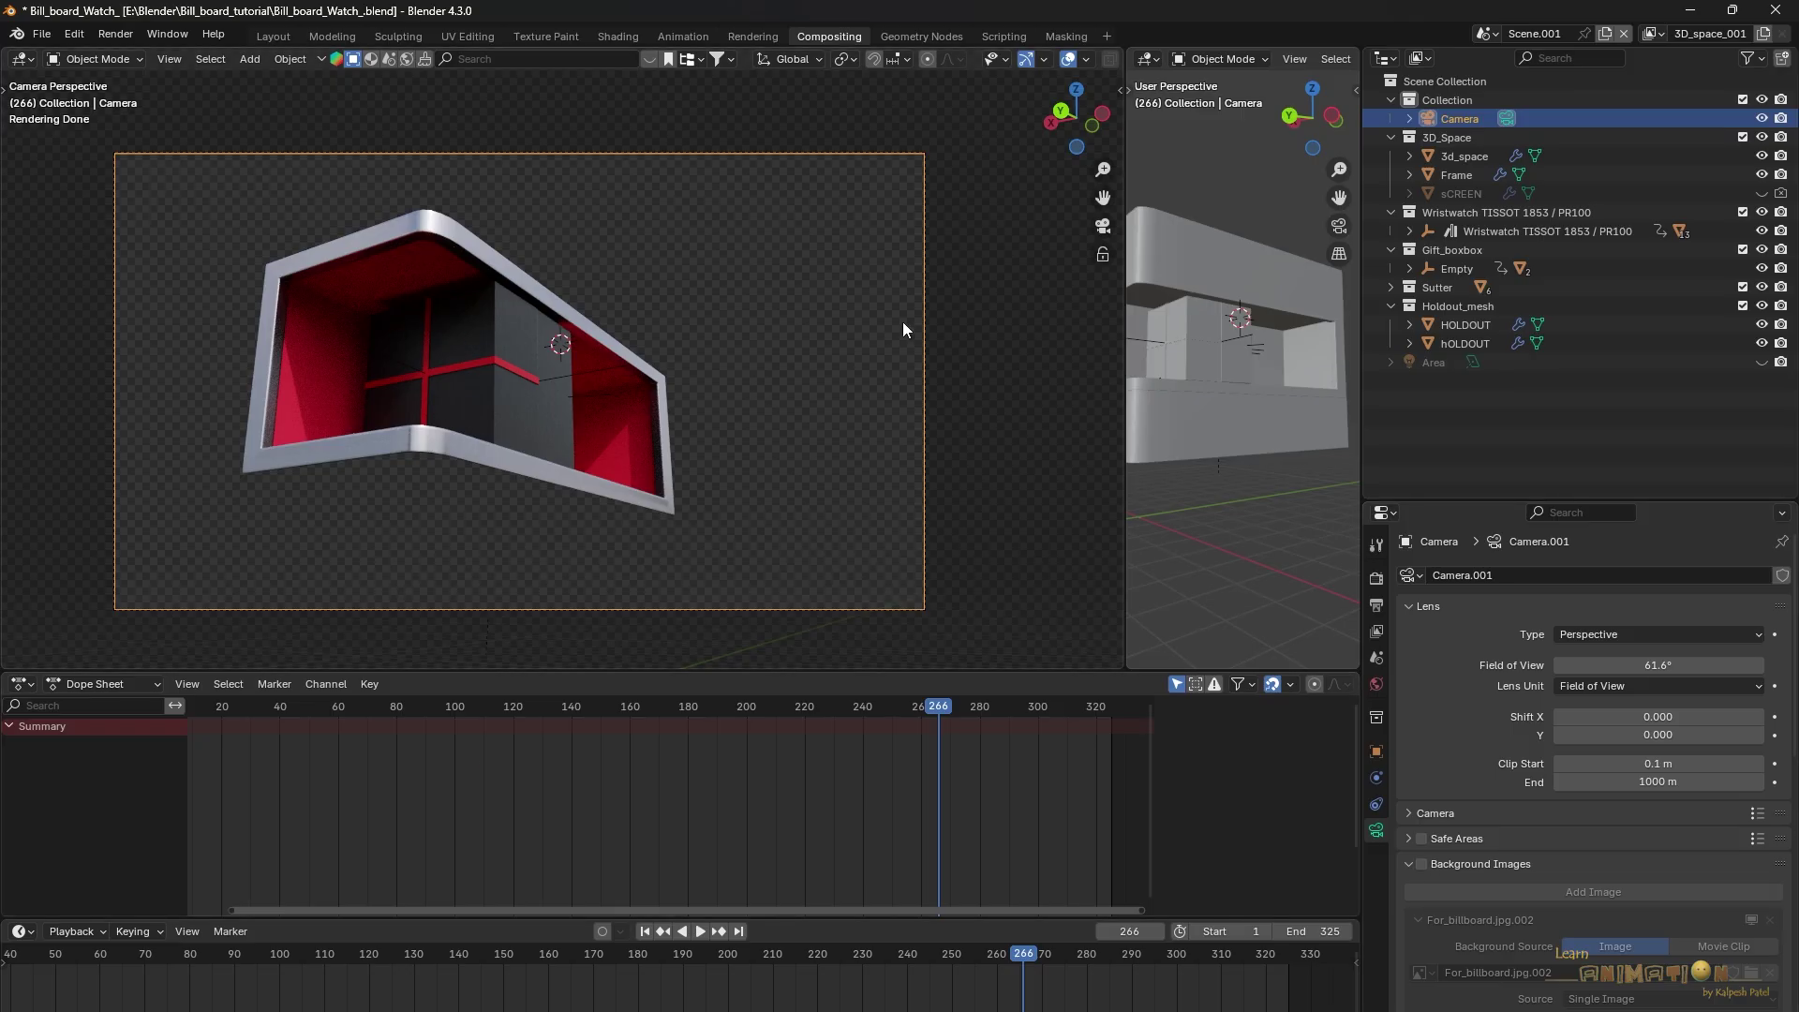
# Review the Cycles render settings, including sampling, denoising, film transparency and color management
pyautogui.click(1376, 578)
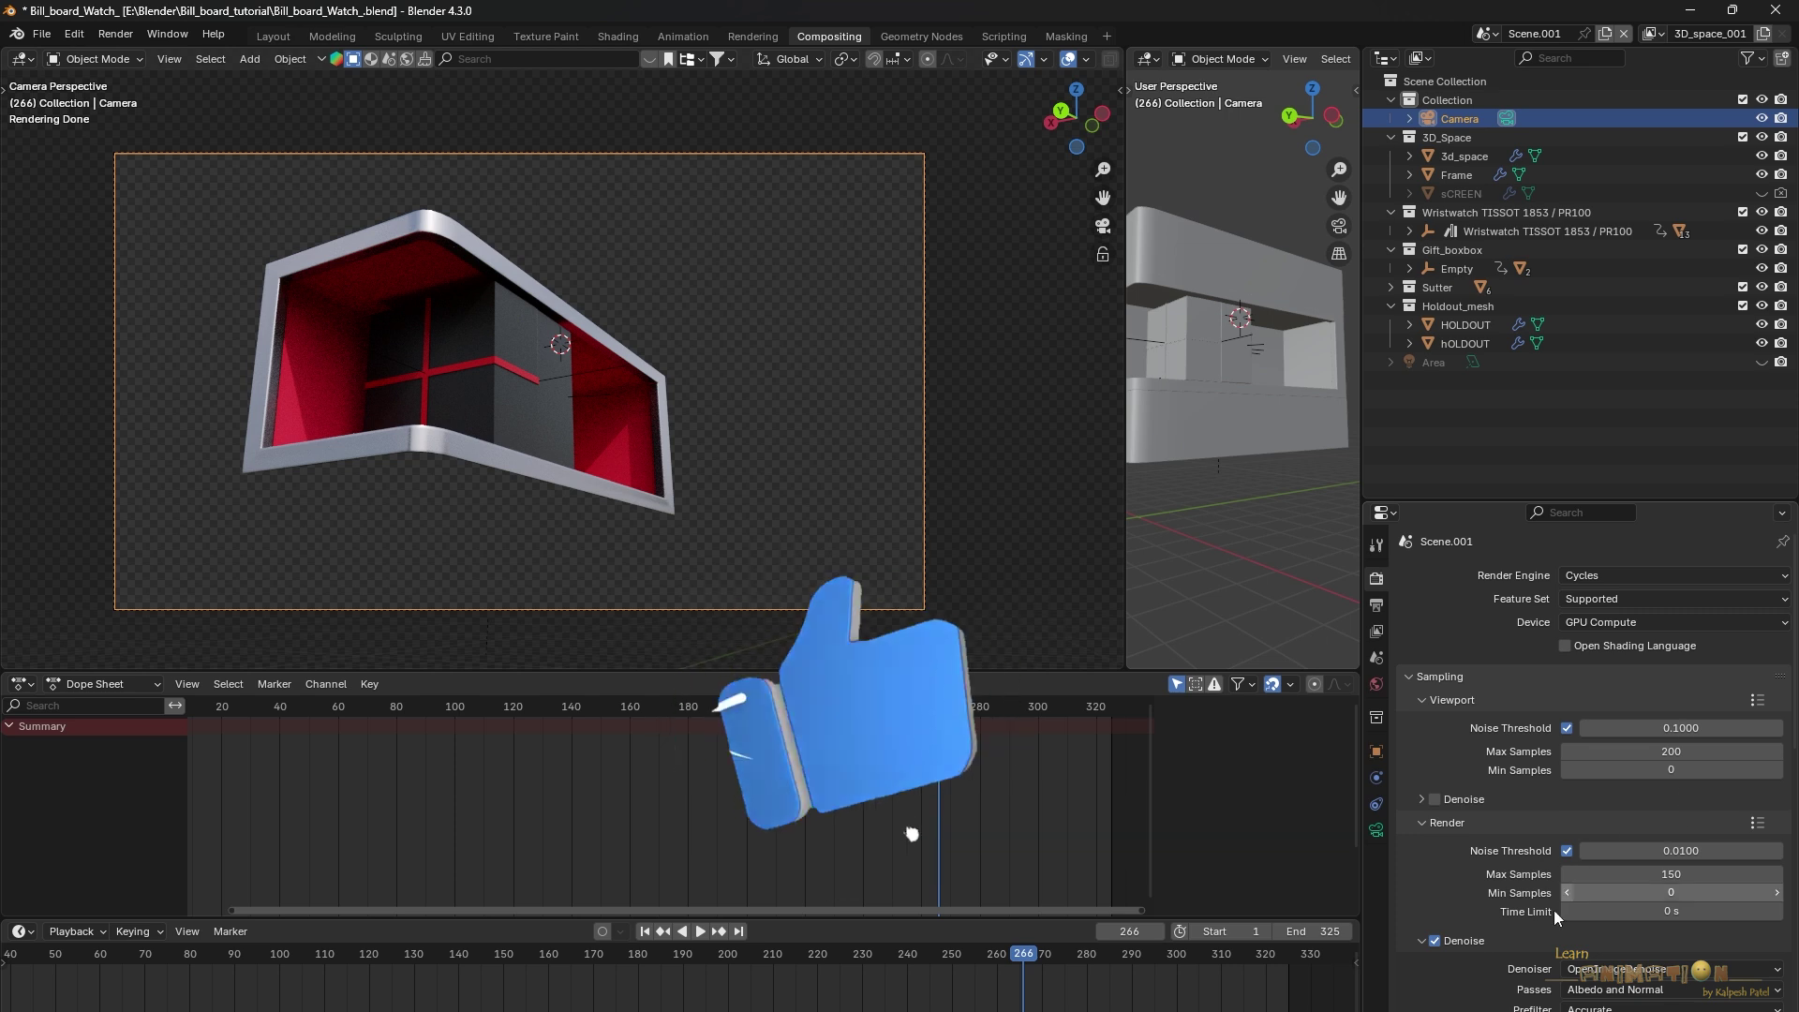
pyautogui.scroll(-4, 1469, 976)
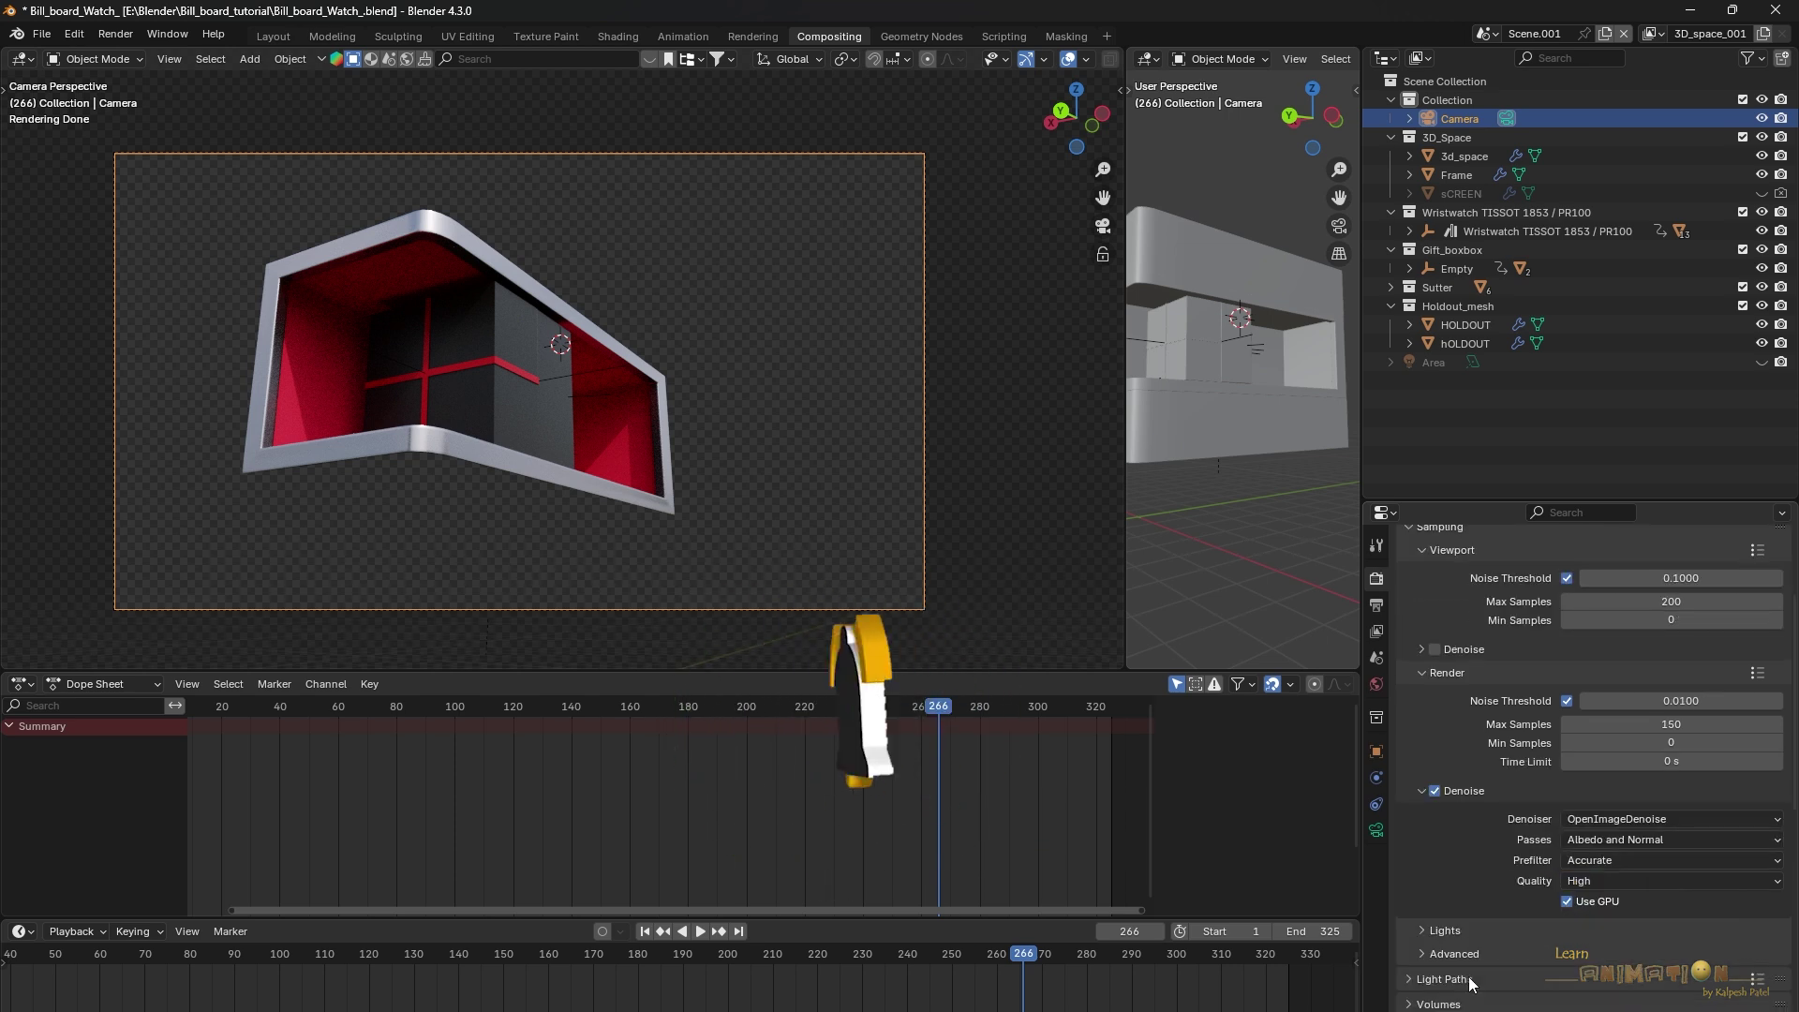
pyautogui.scroll(2, 1546, 890)
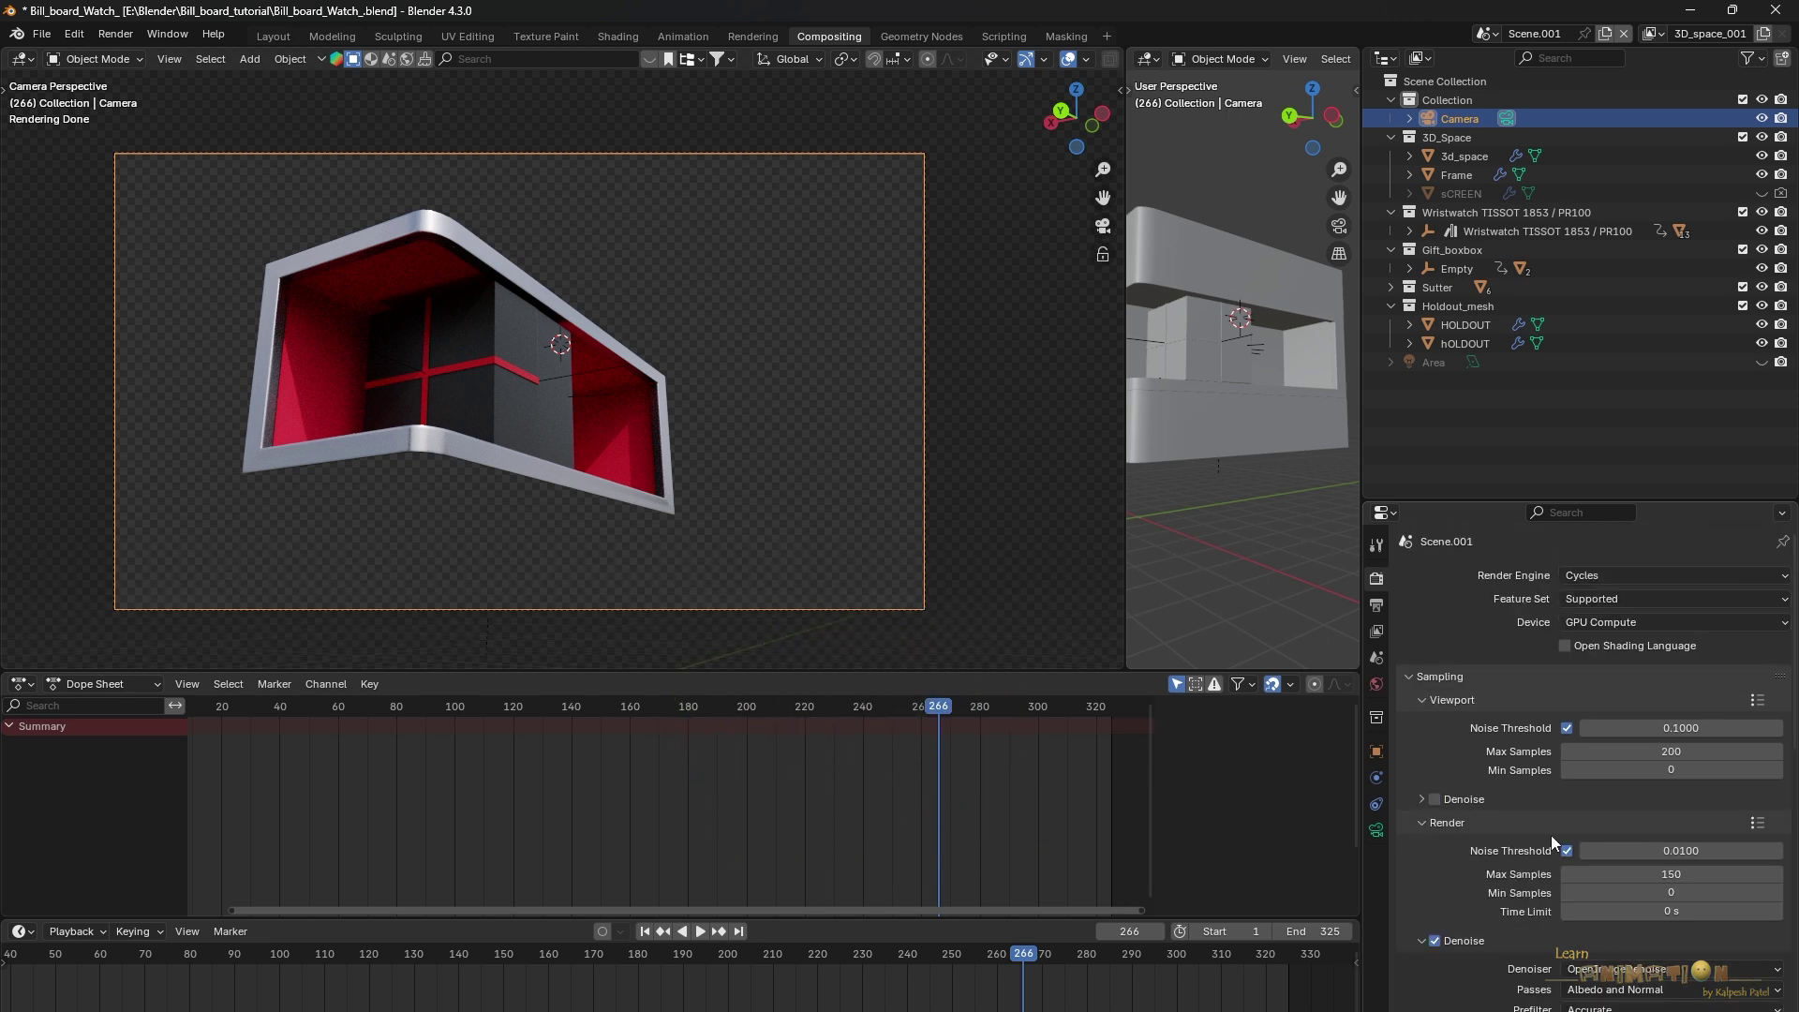
pyautogui.scroll(-3, 1518, 890)
pyautogui.scroll(-9, 1498, 935)
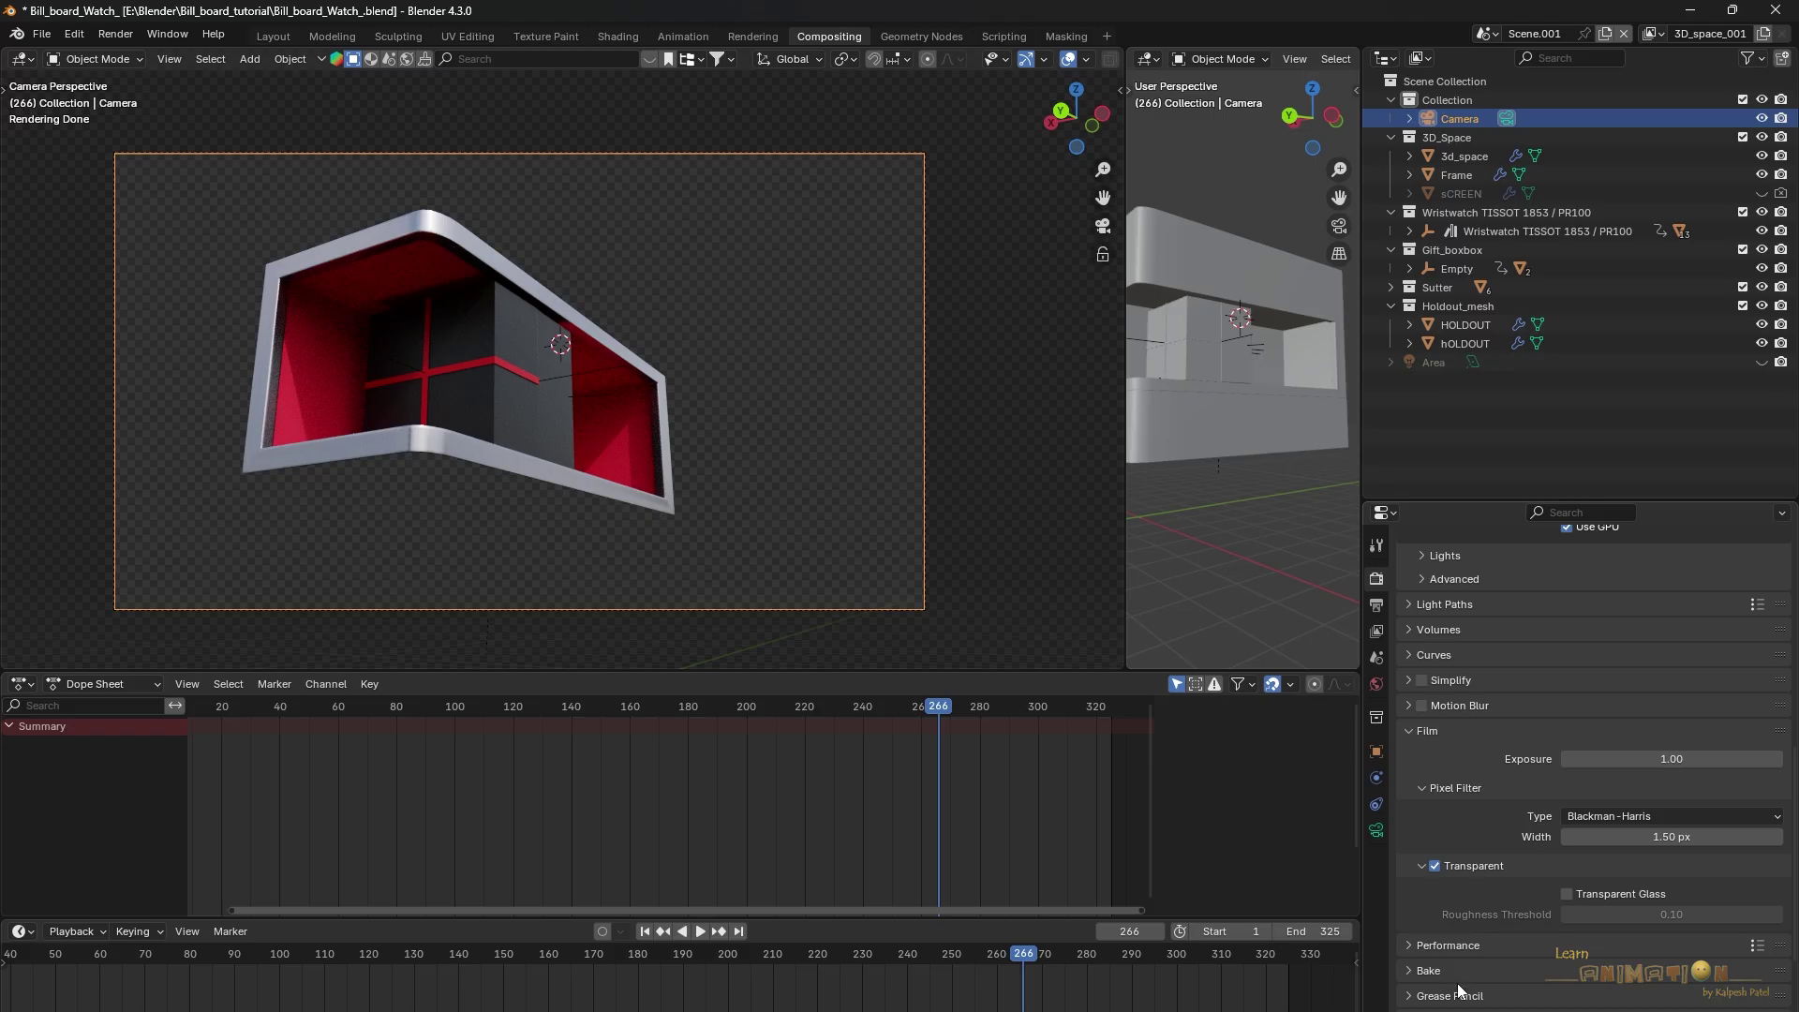
pyautogui.scroll(-4, 1458, 984)
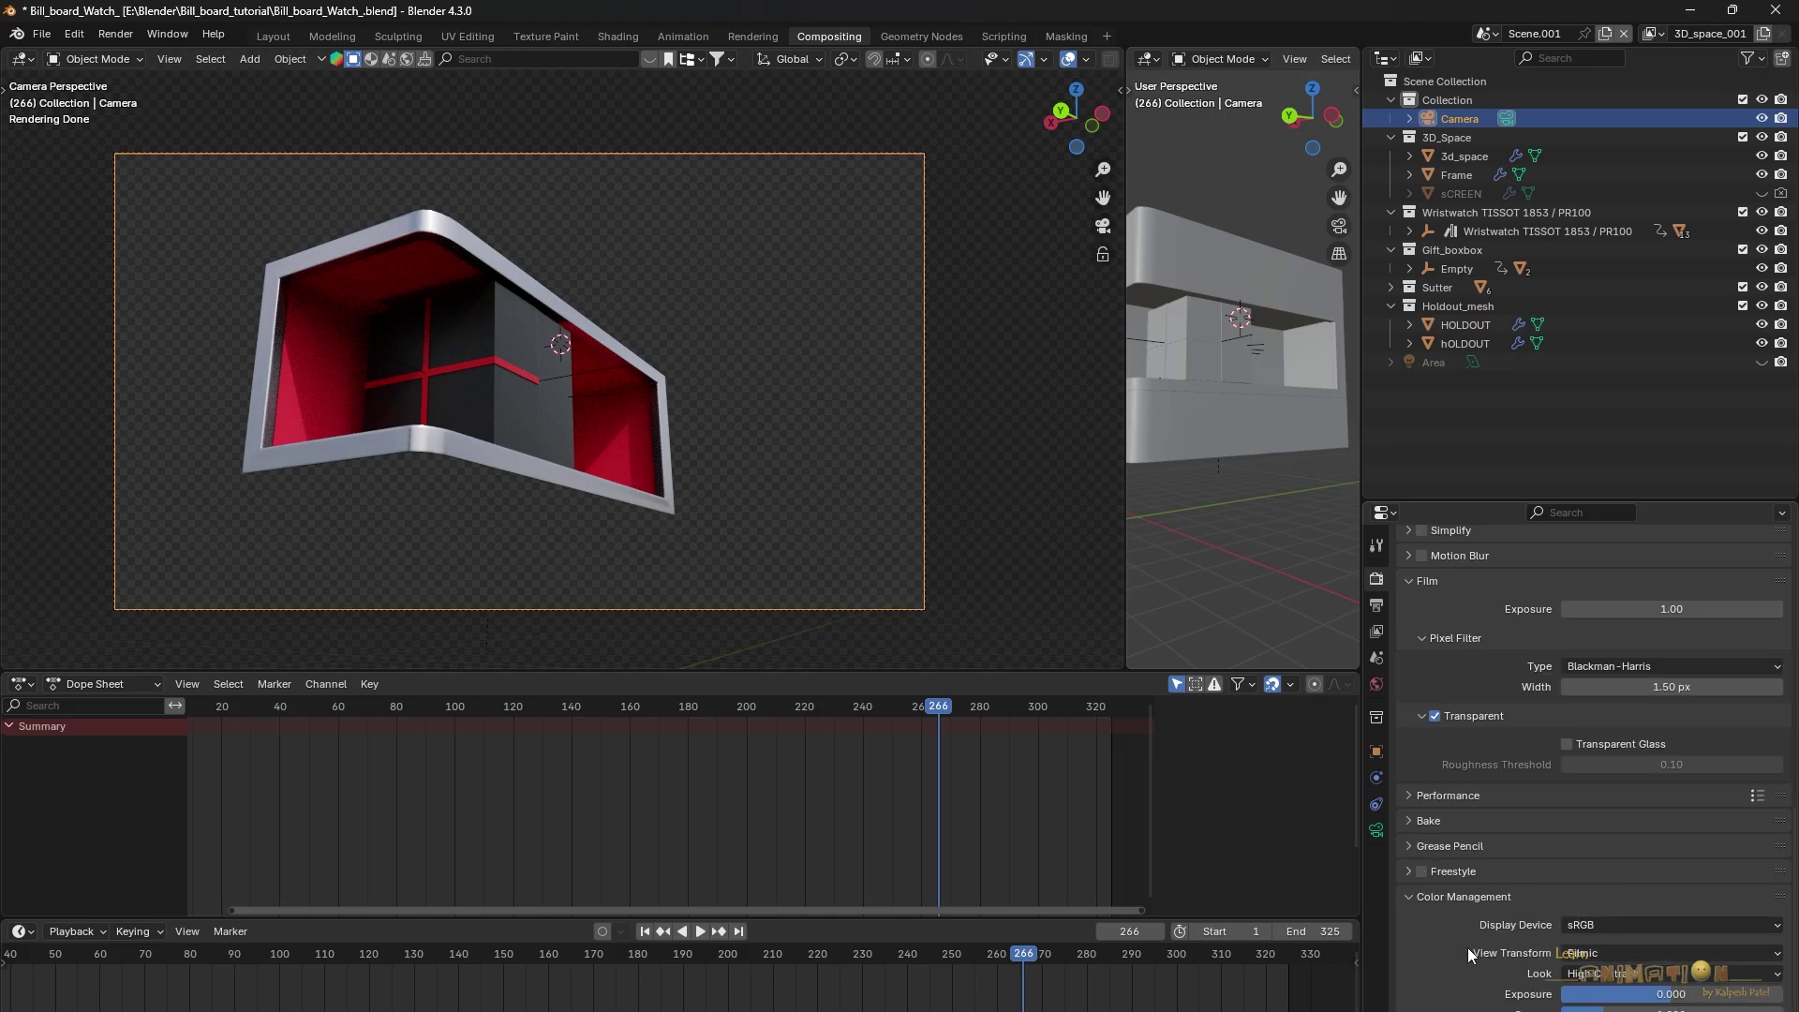
# Try the Very High Contrast and Medium Contrast looks in color management, and return the look to High Contrast
pyautogui.click(1625, 979)
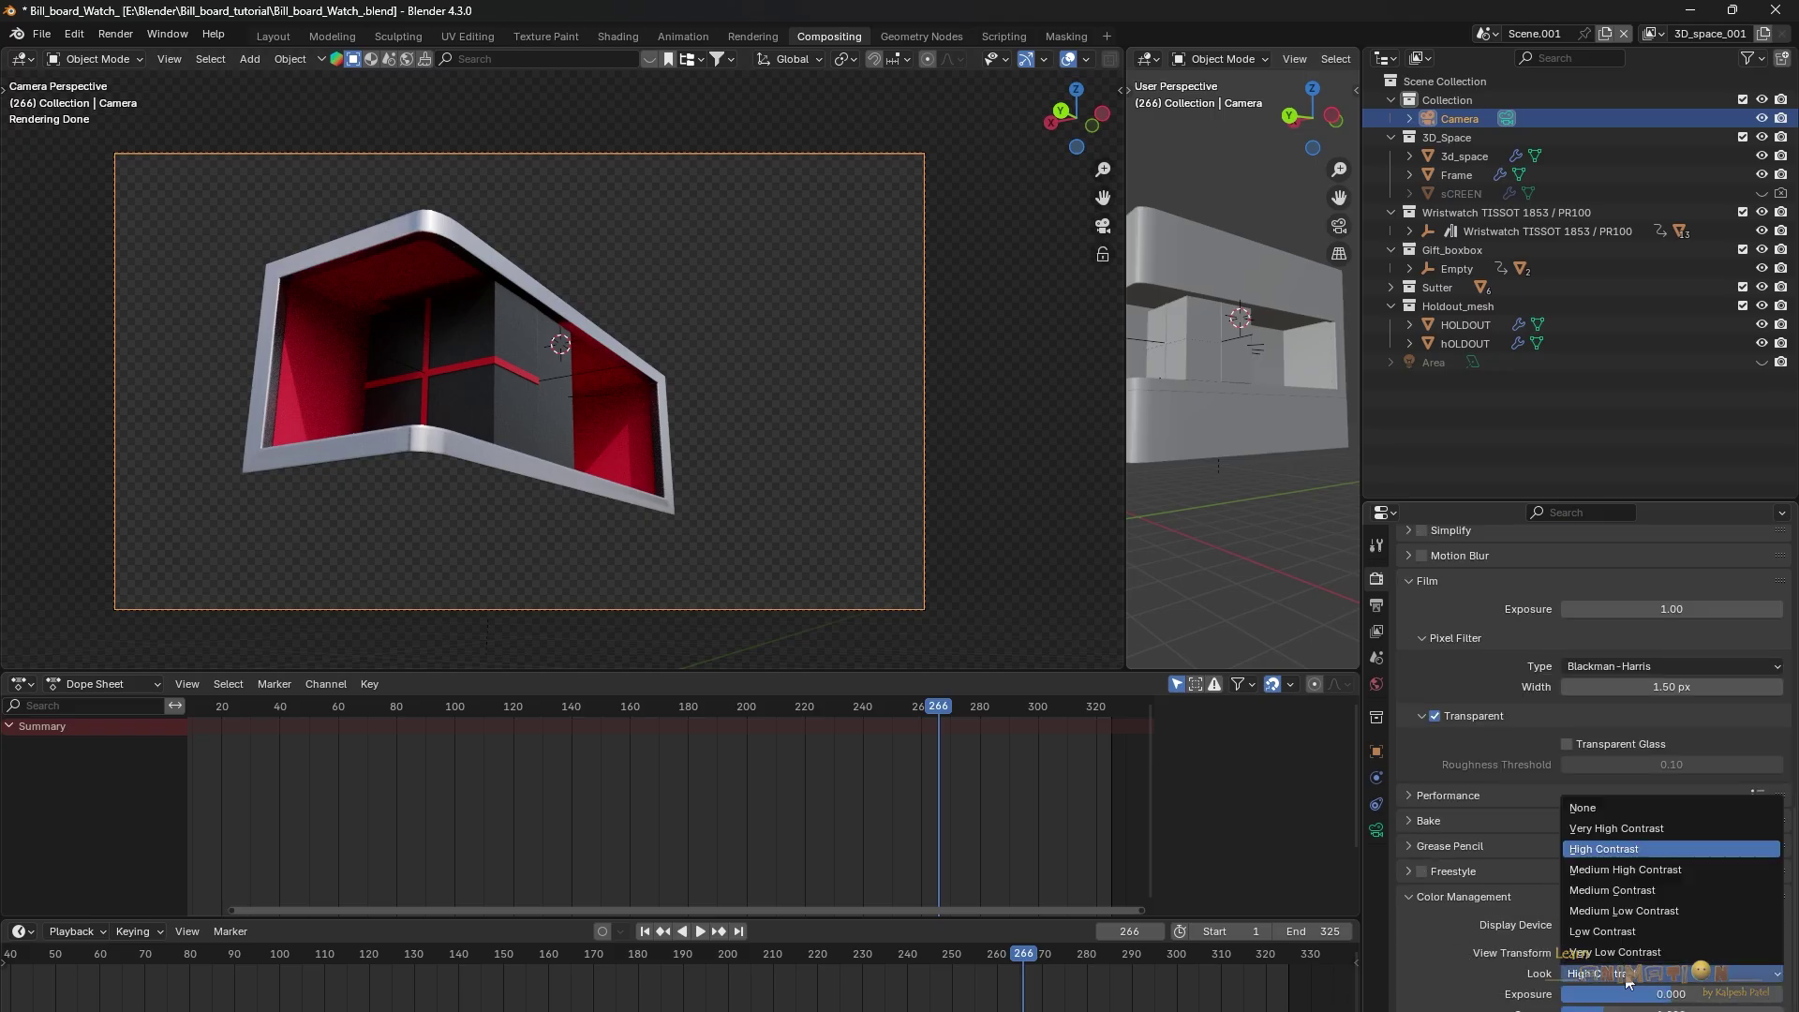
pyautogui.click(1604, 832)
pyautogui.click(1625, 975)
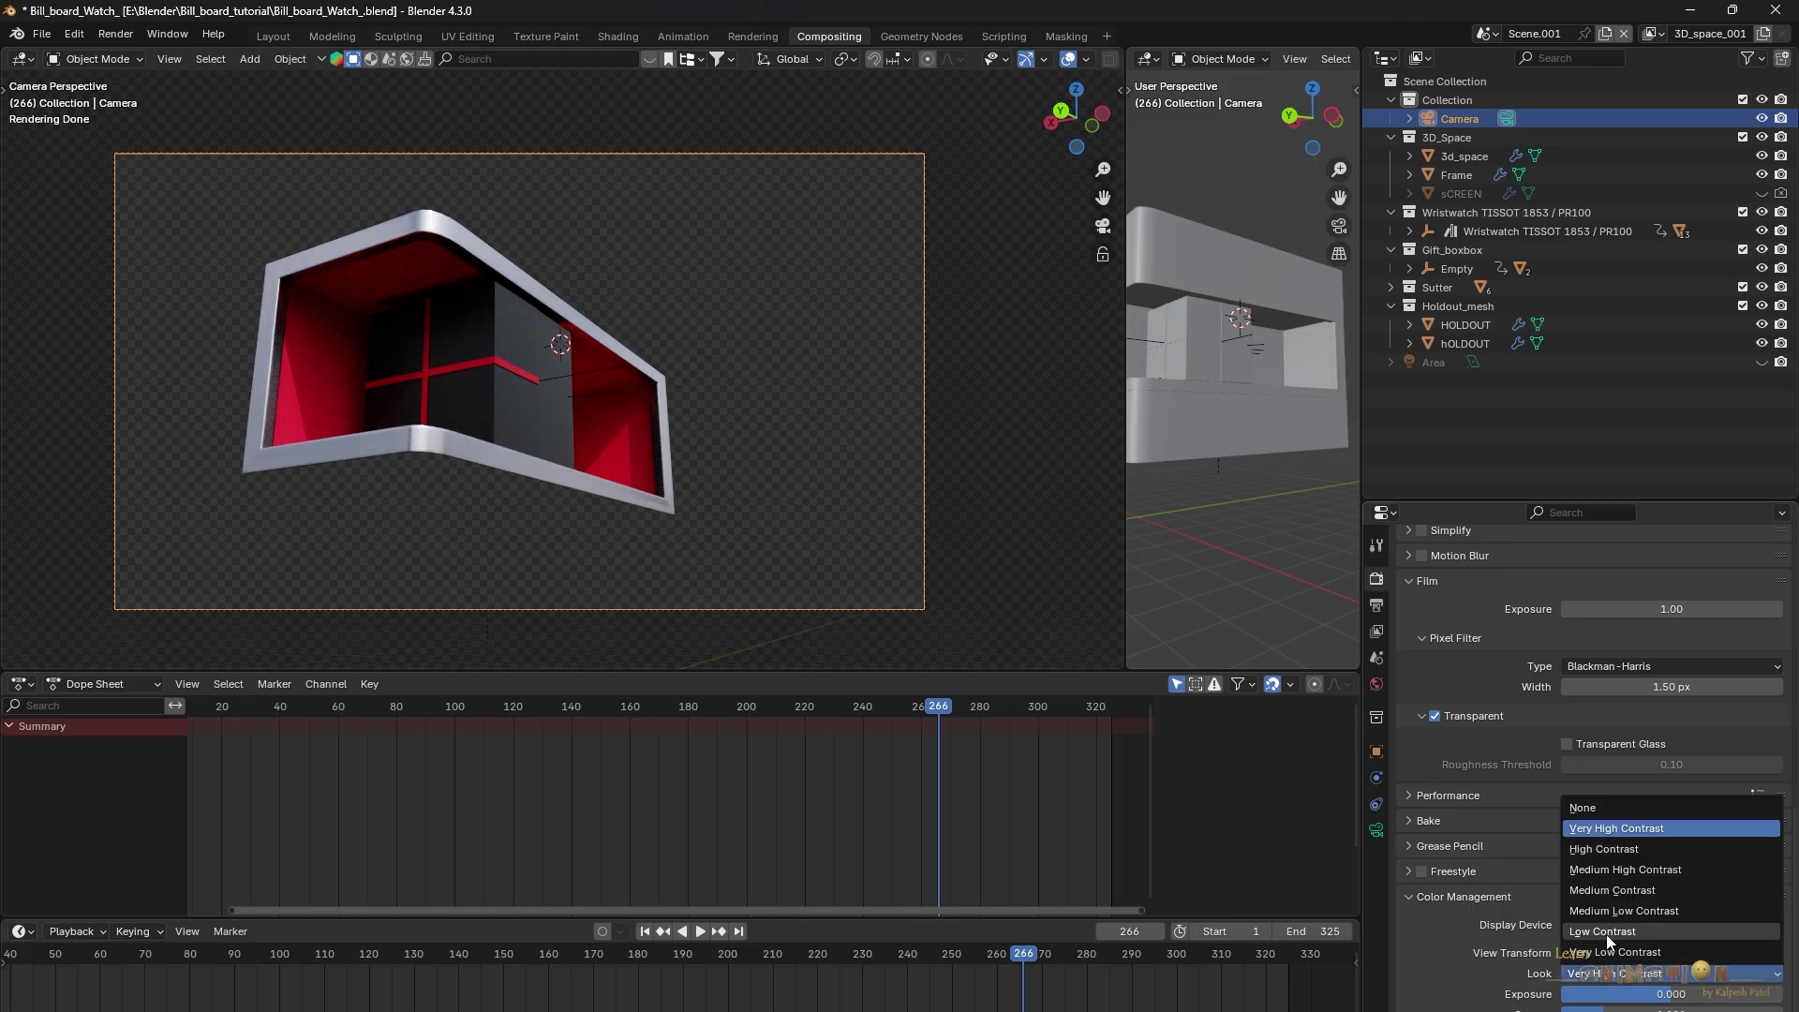
pyautogui.click(1610, 890)
pyautogui.click(1611, 973)
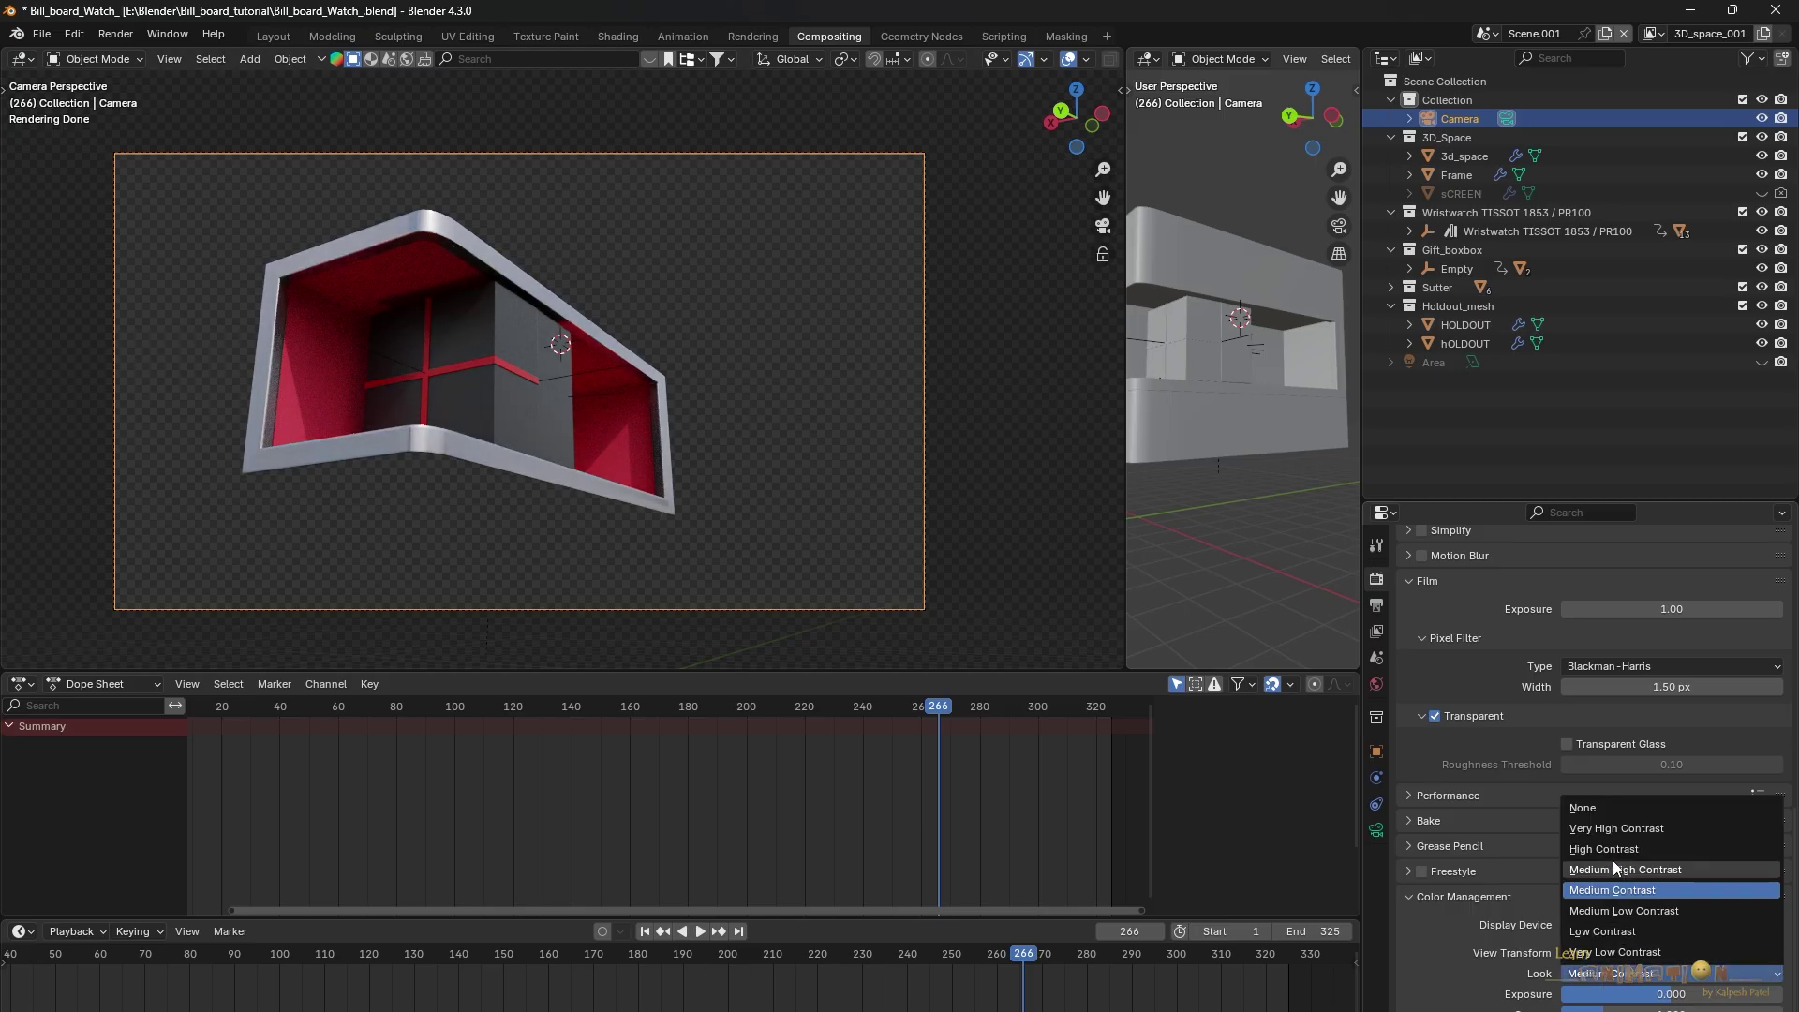
pyautogui.click(1613, 855)
# Render a test still of frame 266, check it, and return to the scene
pyautogui.press('F12')
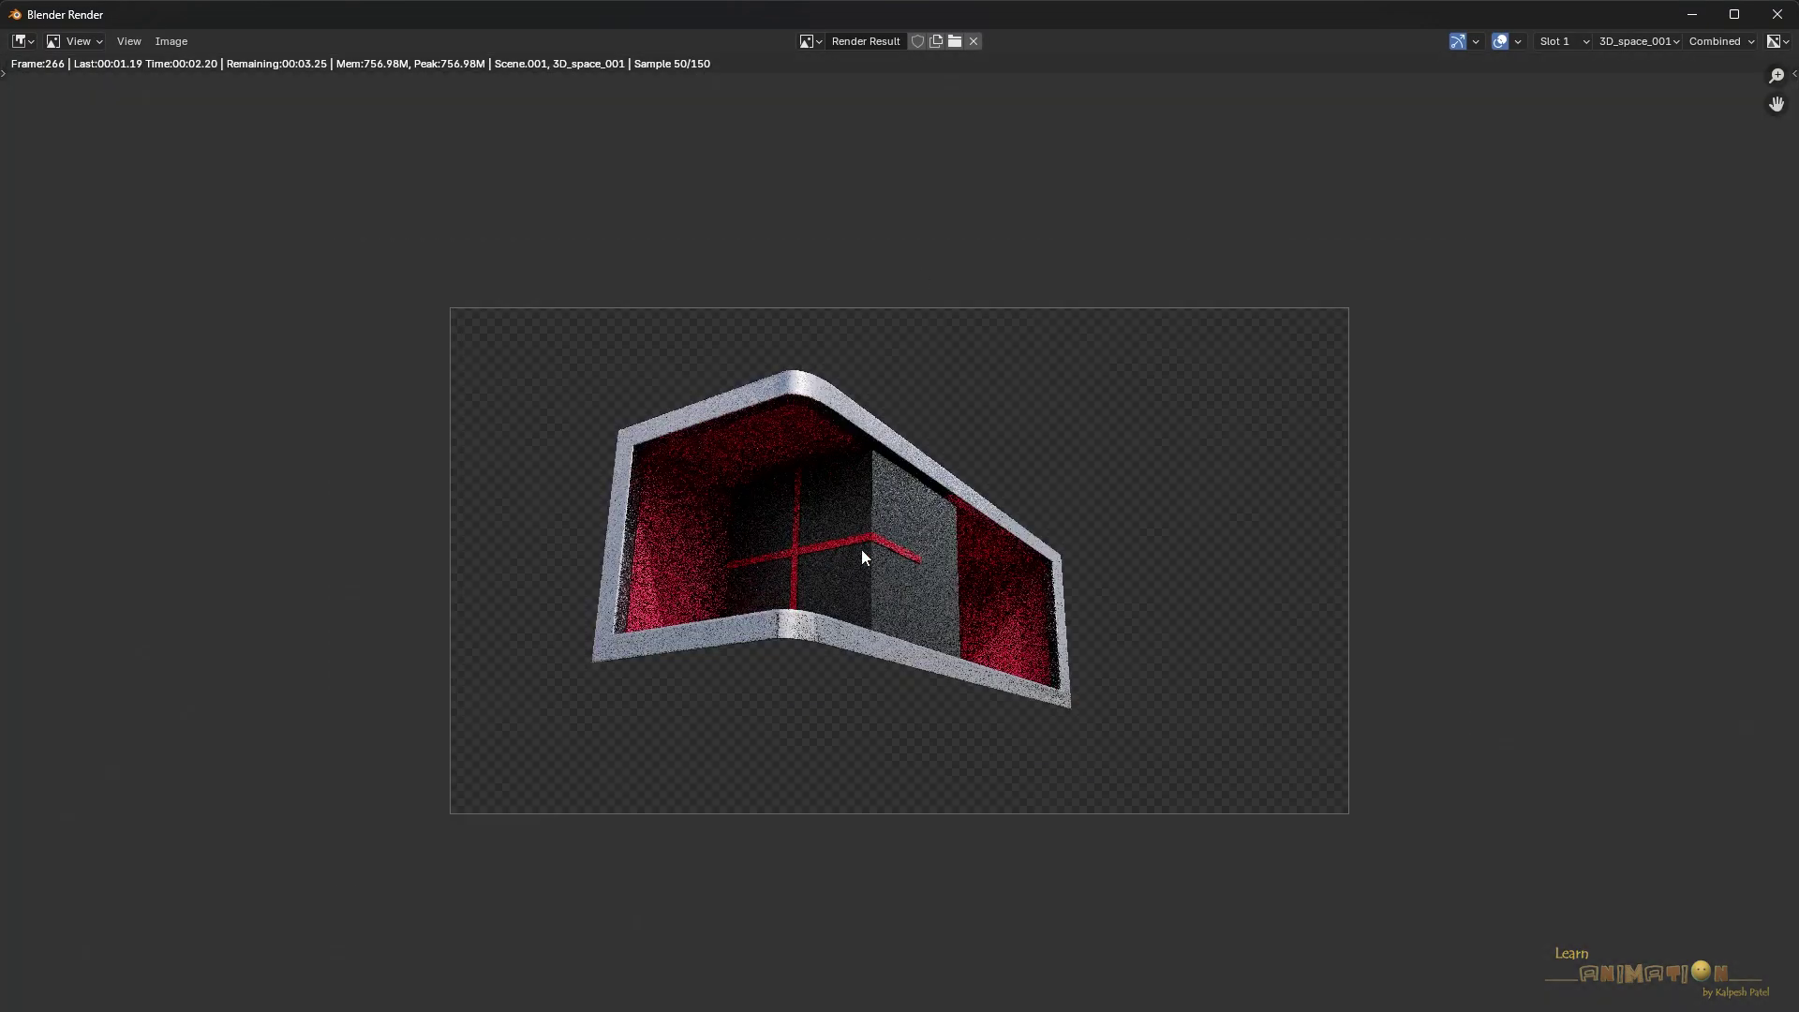
pyautogui.press('Escape')
pyautogui.moveTo(1085, 463); pyautogui.dragTo(1143, 440, button='middle')
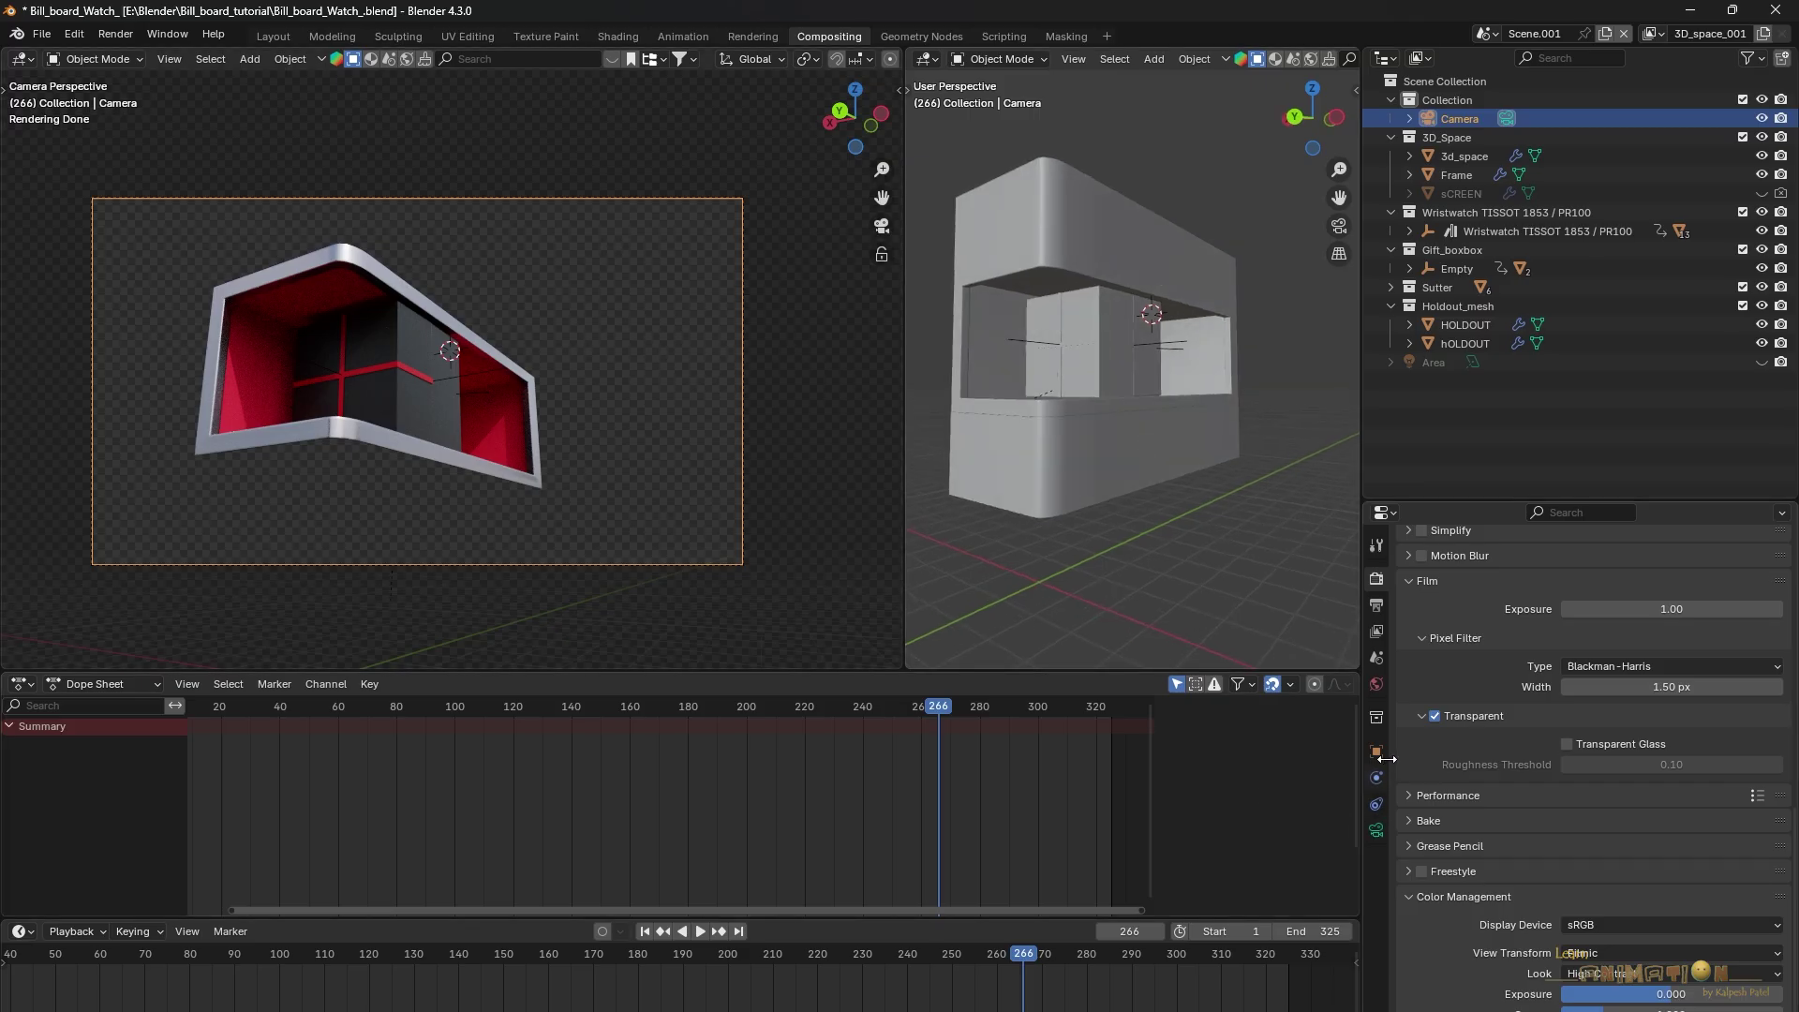
# Review the world's resting_place_4k.exr environment texture and browse its source folder without replacing the image
pyautogui.click(1375, 684)
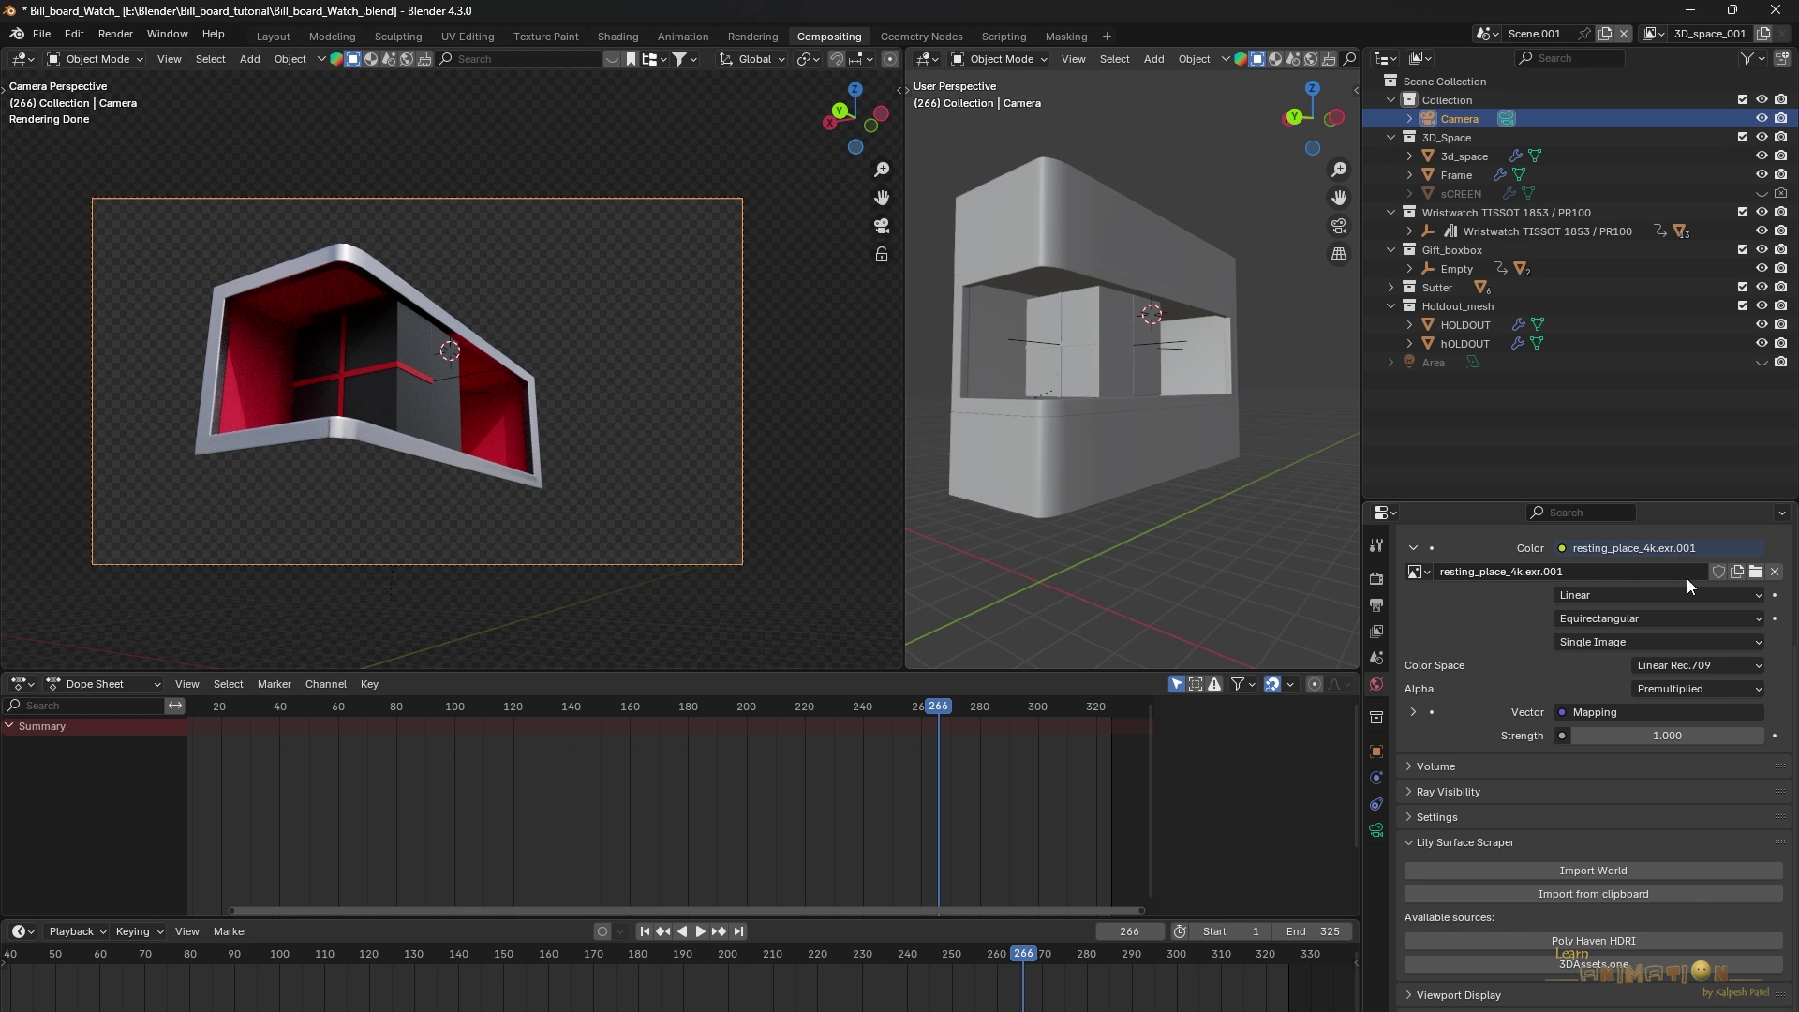
pyautogui.click(1755, 571)
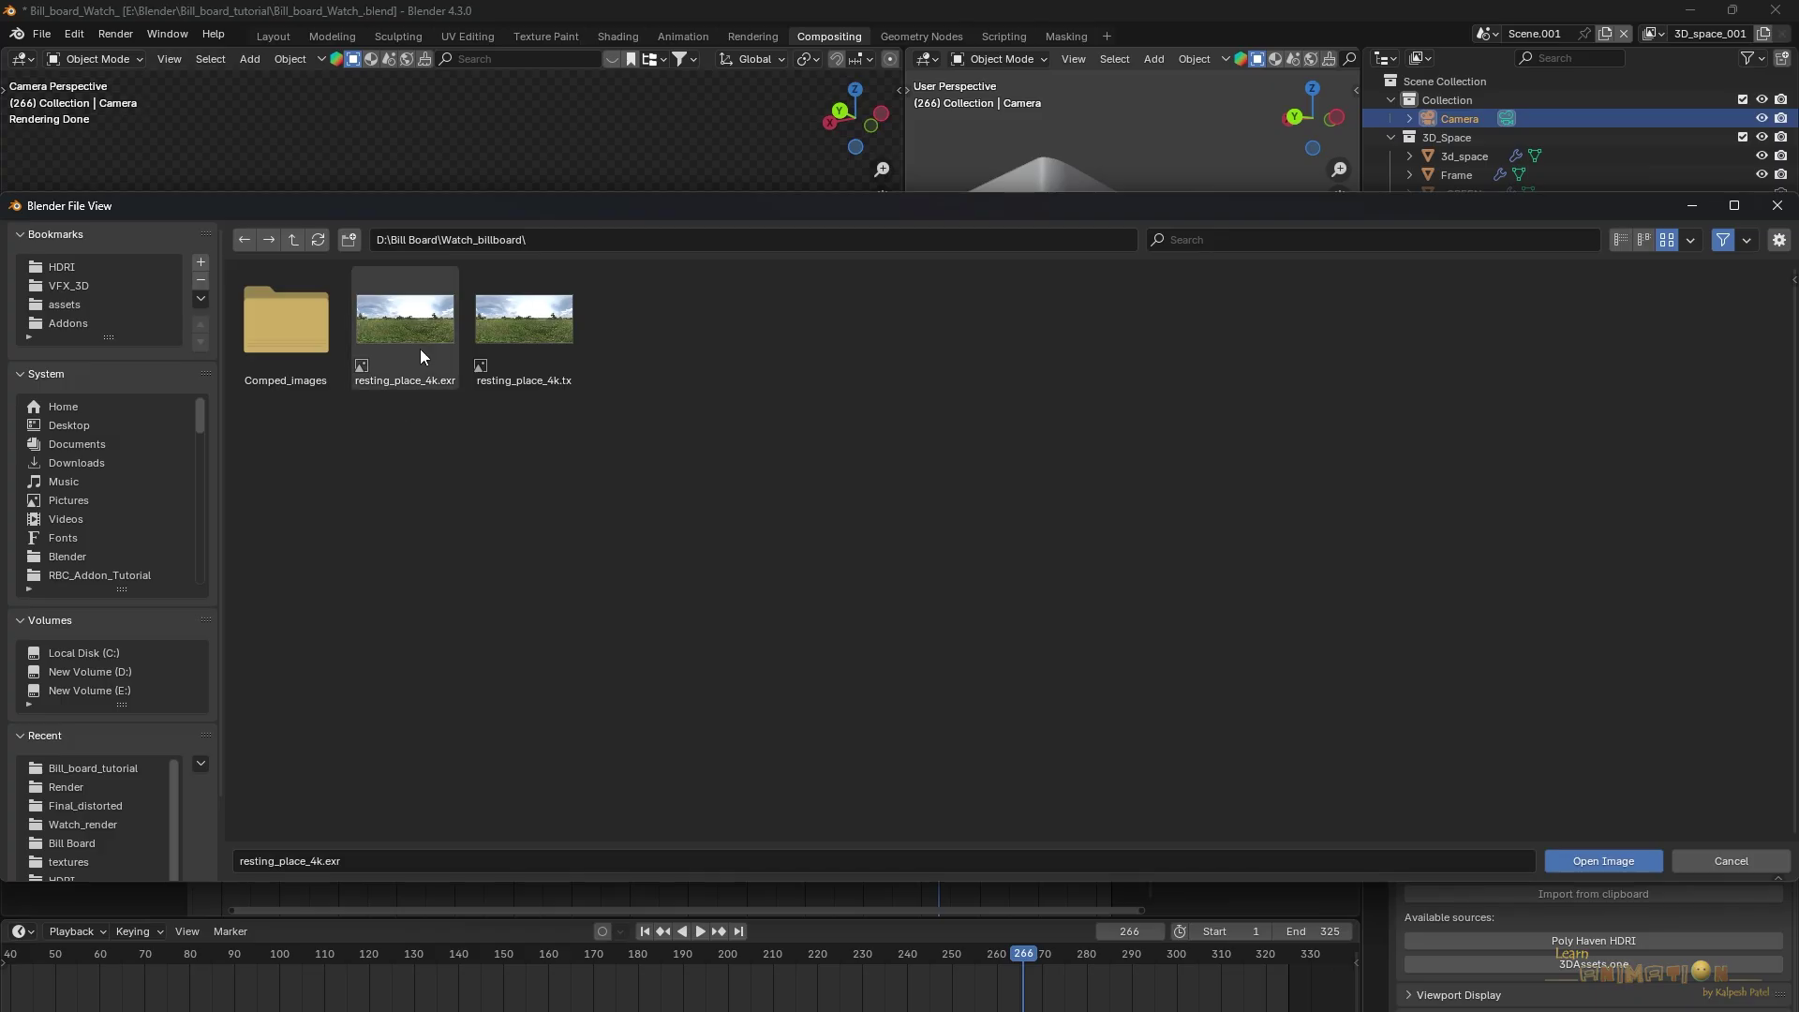
pyautogui.click(1739, 864)
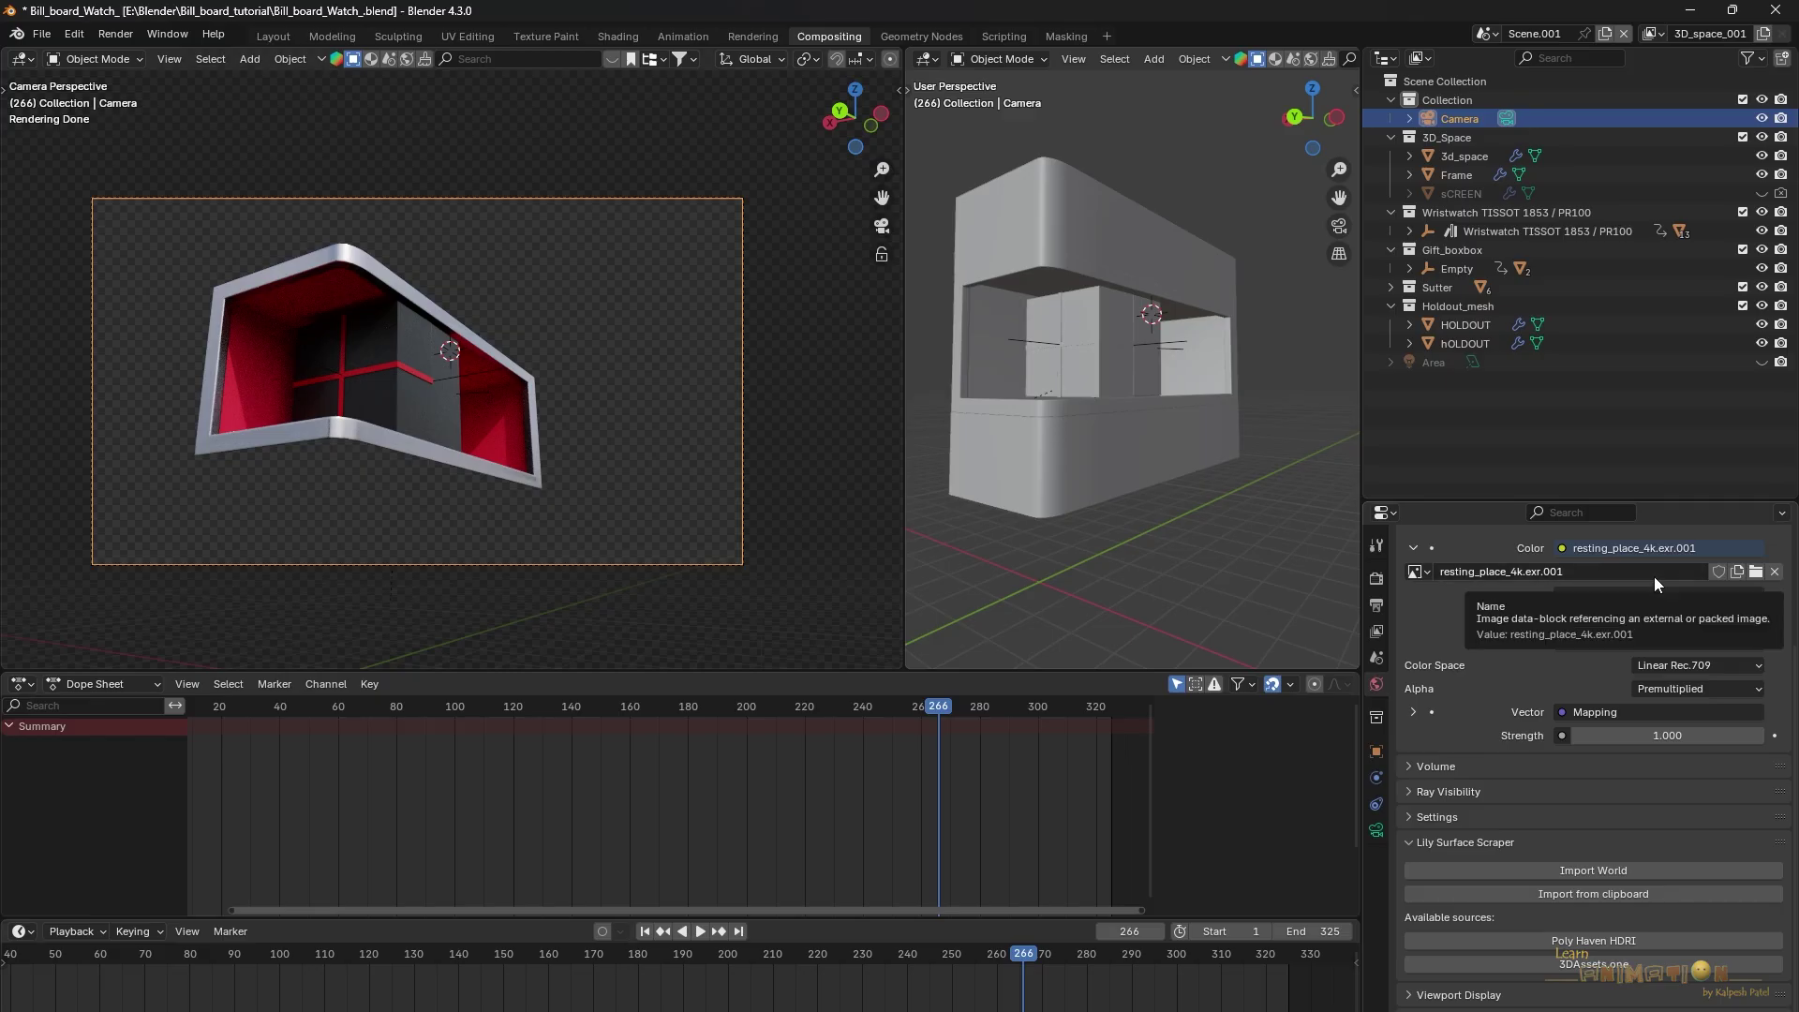
# Unhide the Area light, inspect it above the billboard, and render the full animation
pyautogui.click(1434, 362)
pyautogui.click(1759, 363)
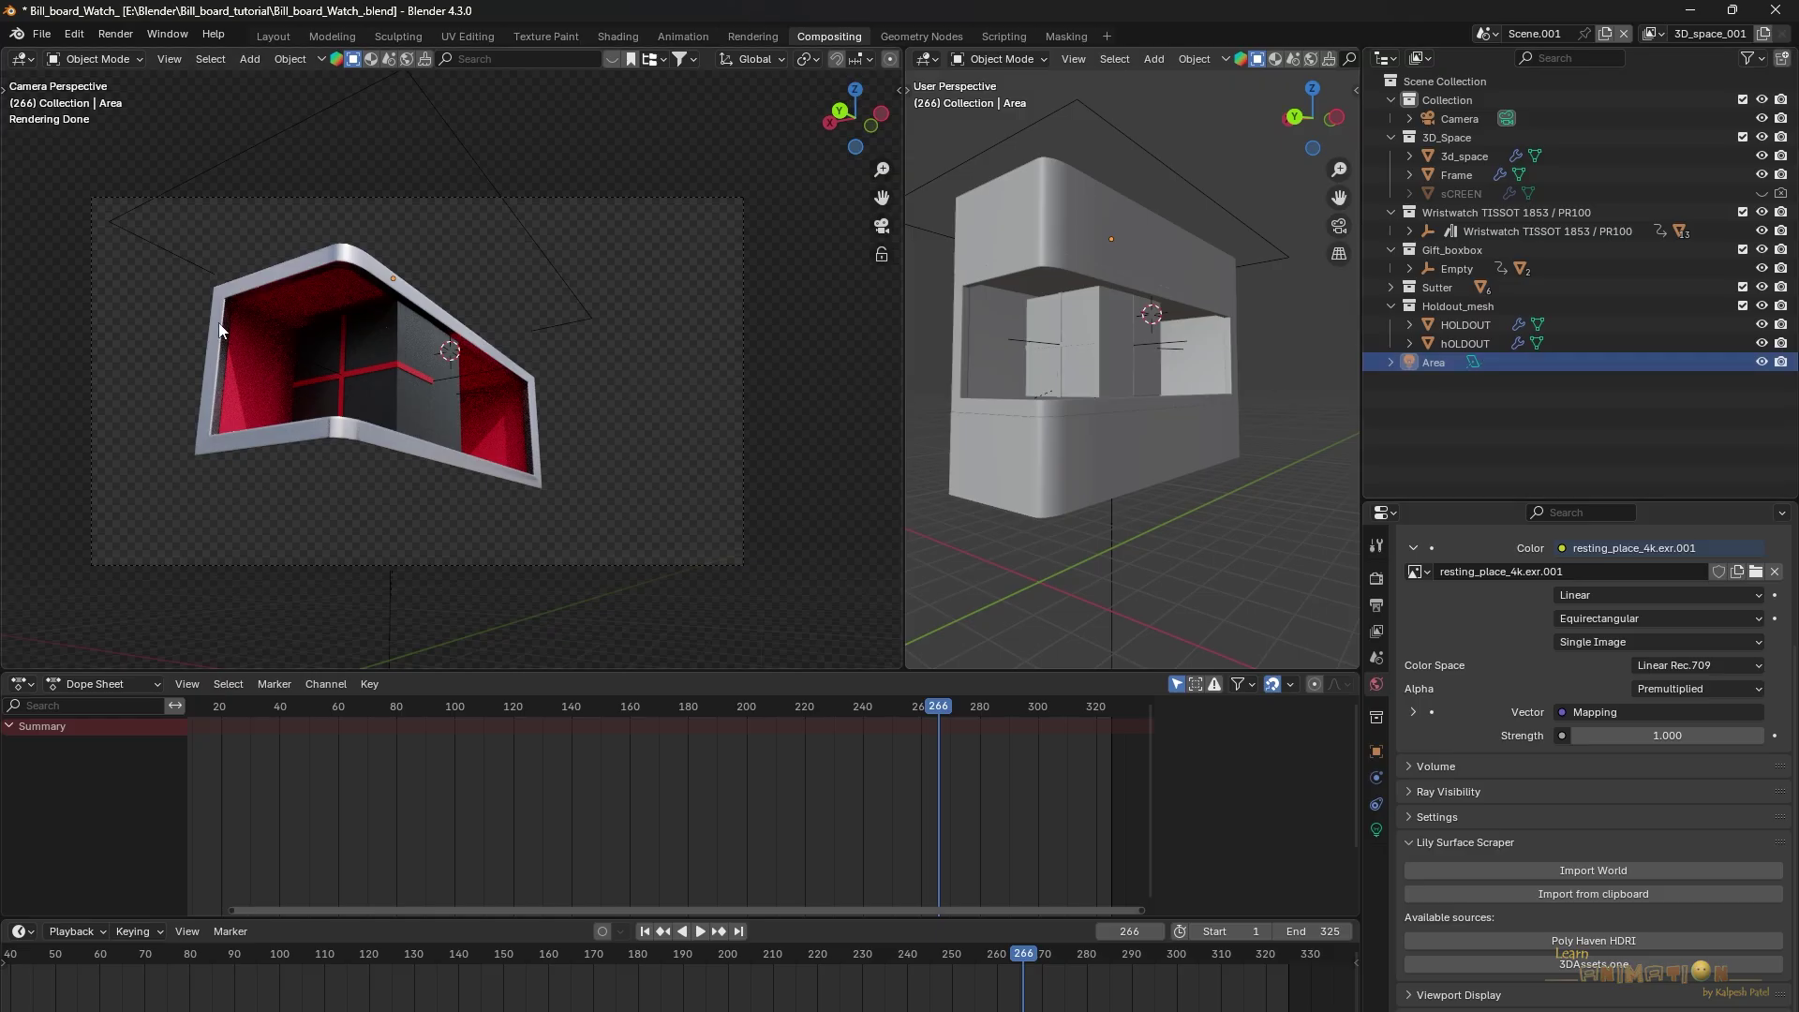
pyautogui.moveTo(1030, 271)
pyautogui.mouseDown(button='middle')
pyautogui.moveTo(1168, 261)
pyautogui.moveTo(1144, 313)
pyautogui.mouseUp(button='middle')
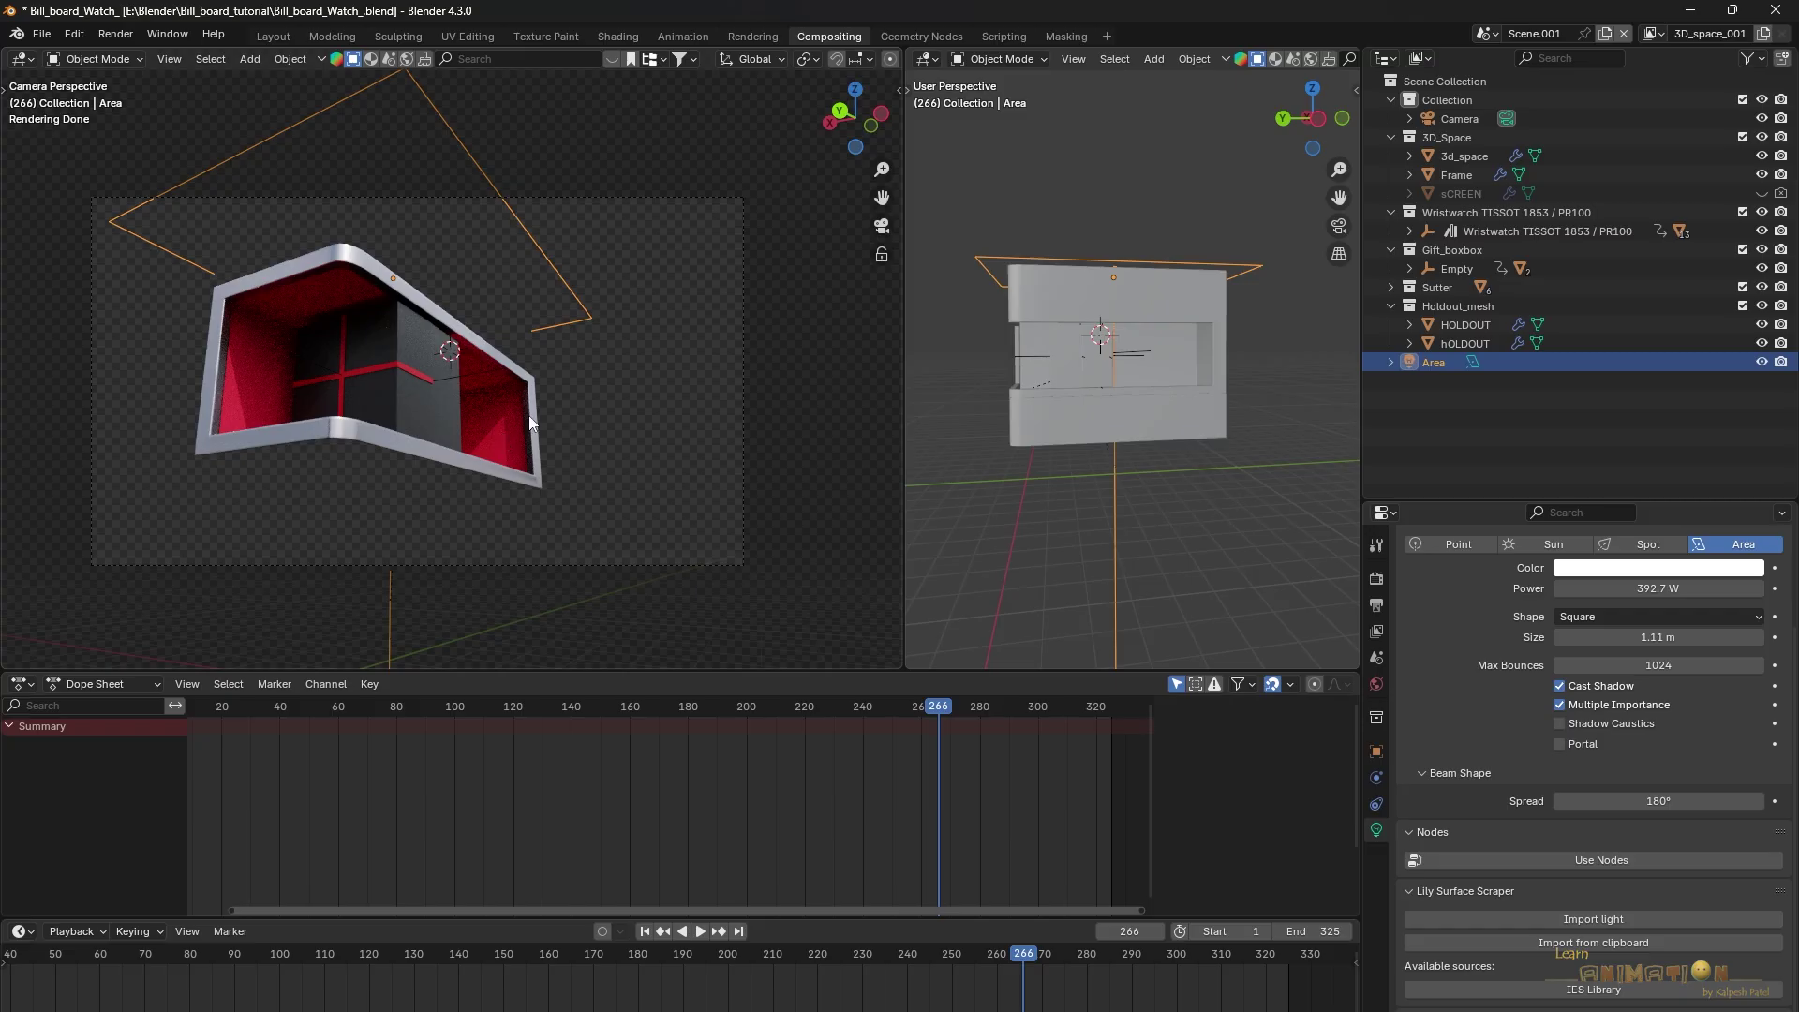
pyautogui.hotkey('ctrl', 'F12')
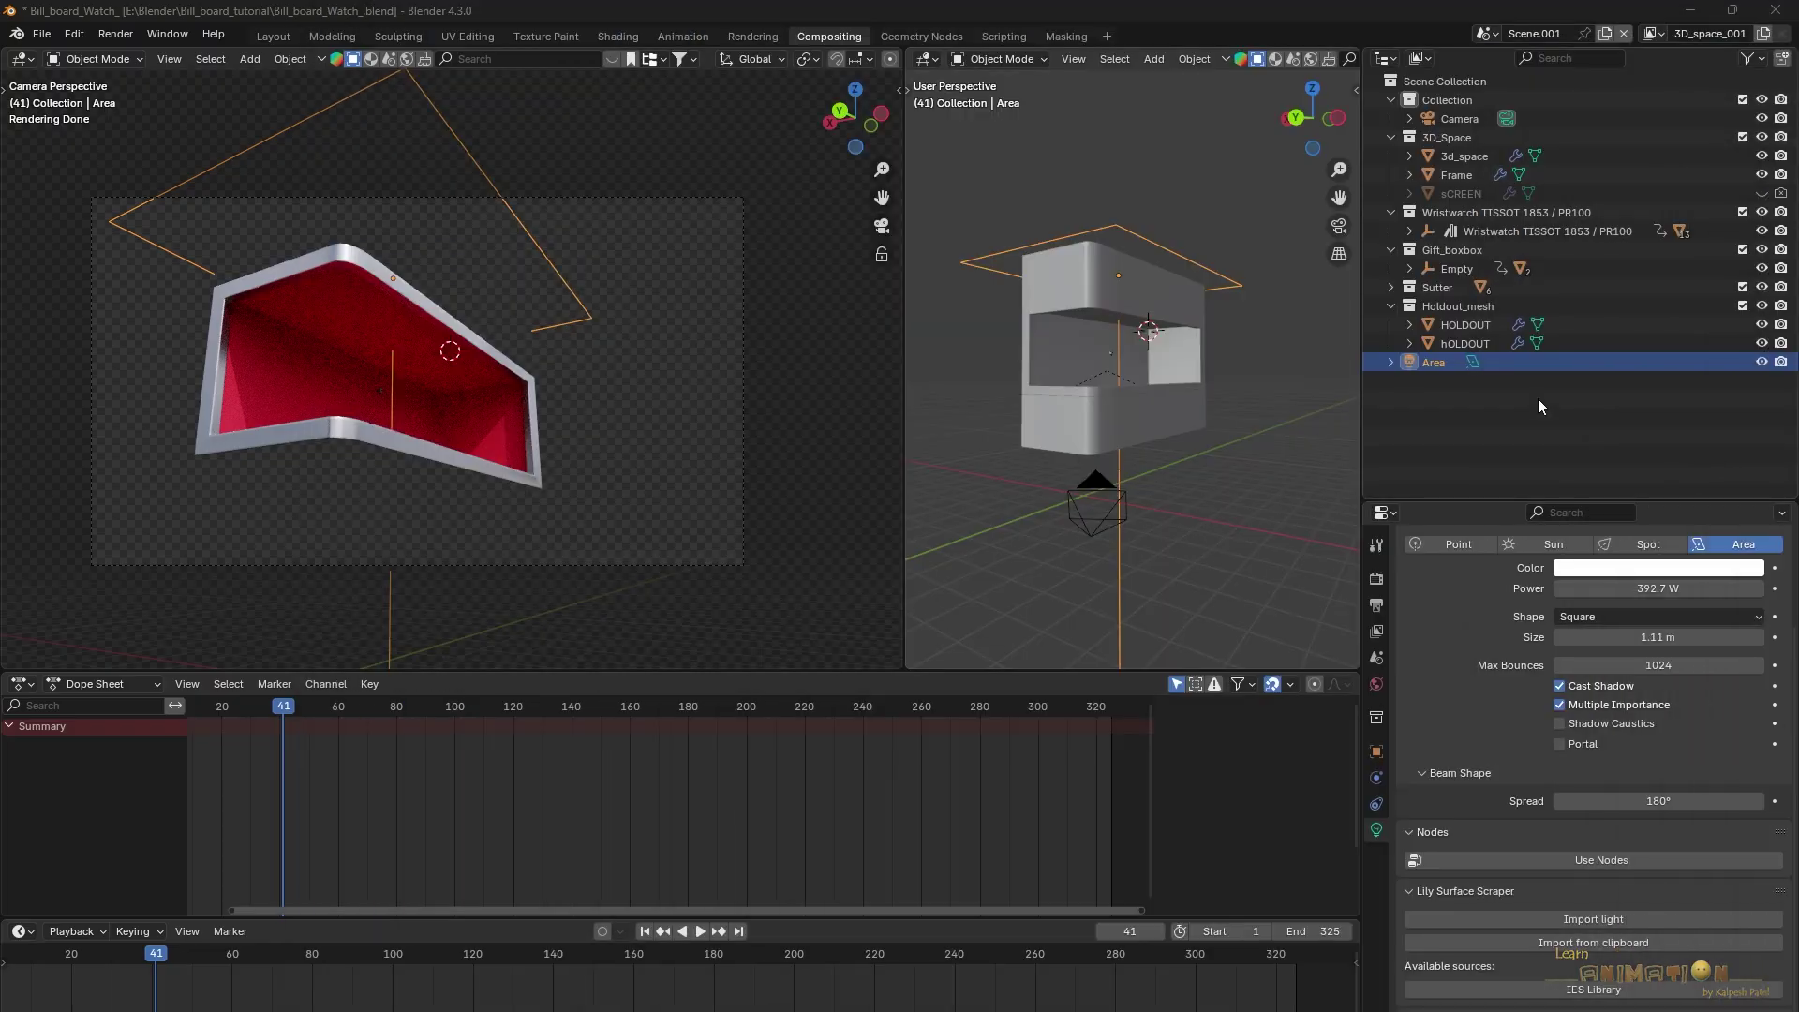
# Enlarge the user-perspective view and hide the 3D_Space, Wristwatch, Gift_boxbox, Sutter and Holdout_mesh collections
pyautogui.moveTo(904, 281); pyautogui.dragTo(709, 281)
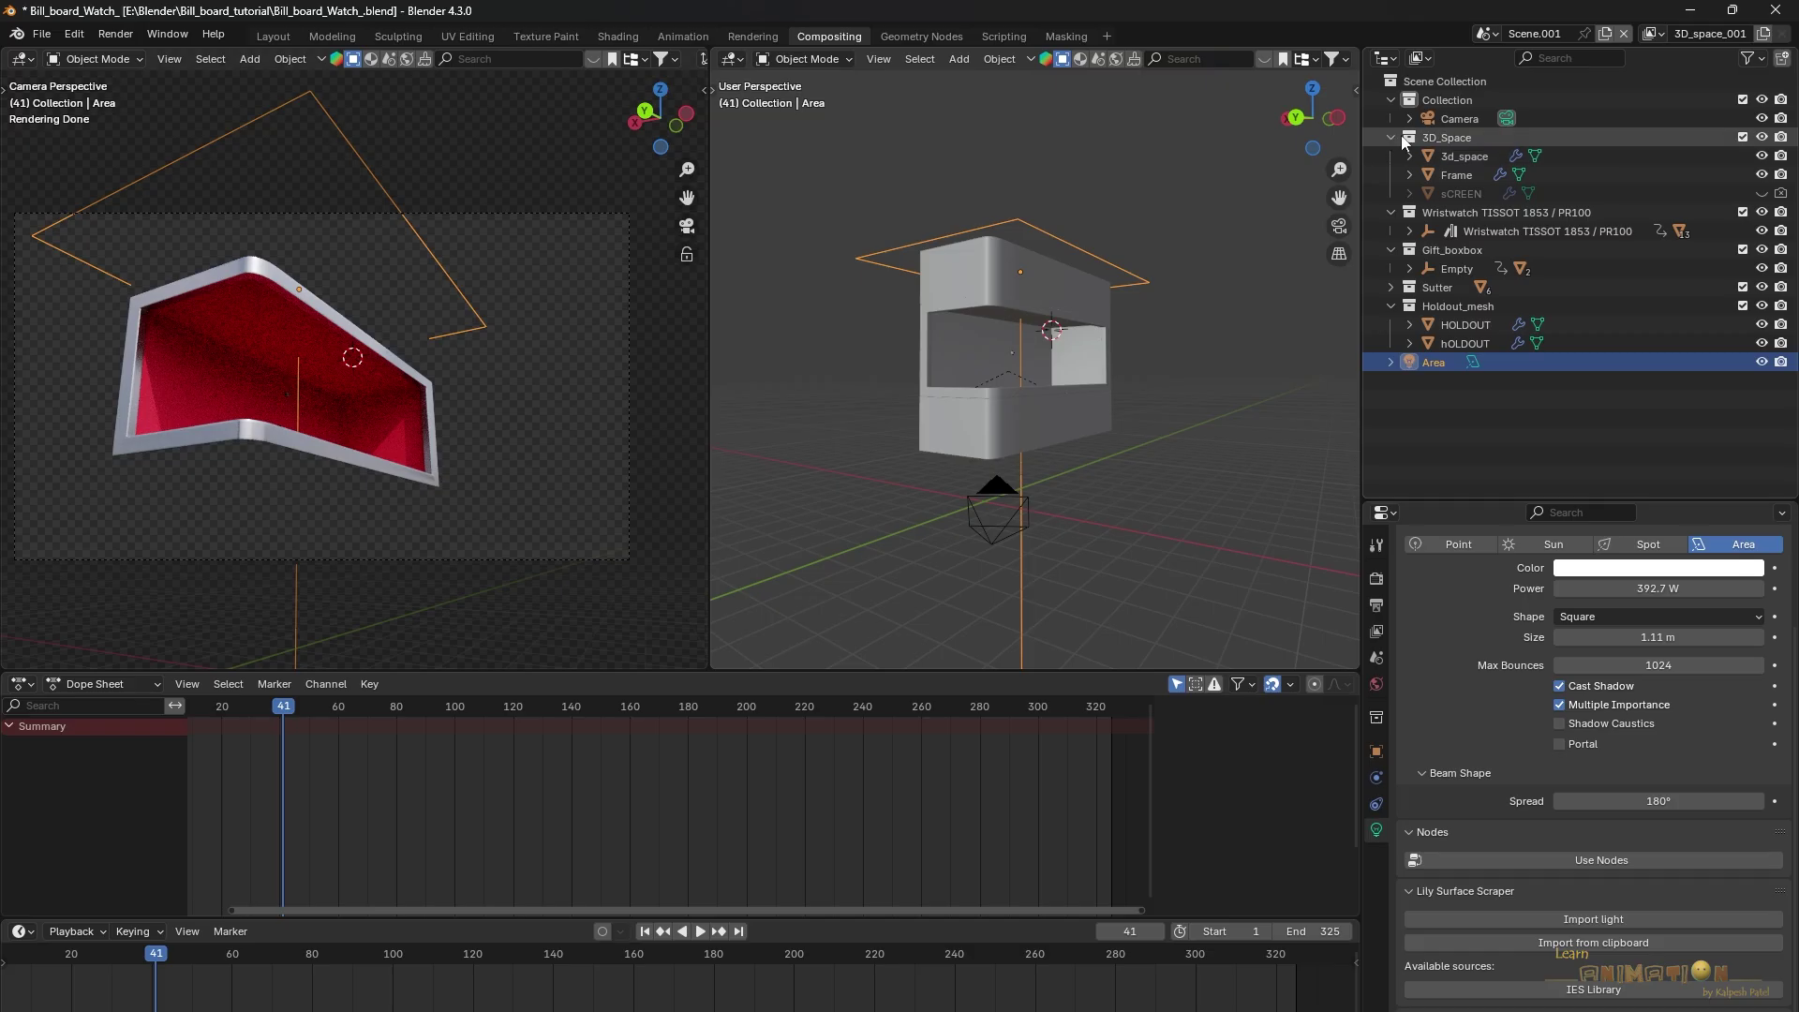
pyautogui.click(1762, 137)
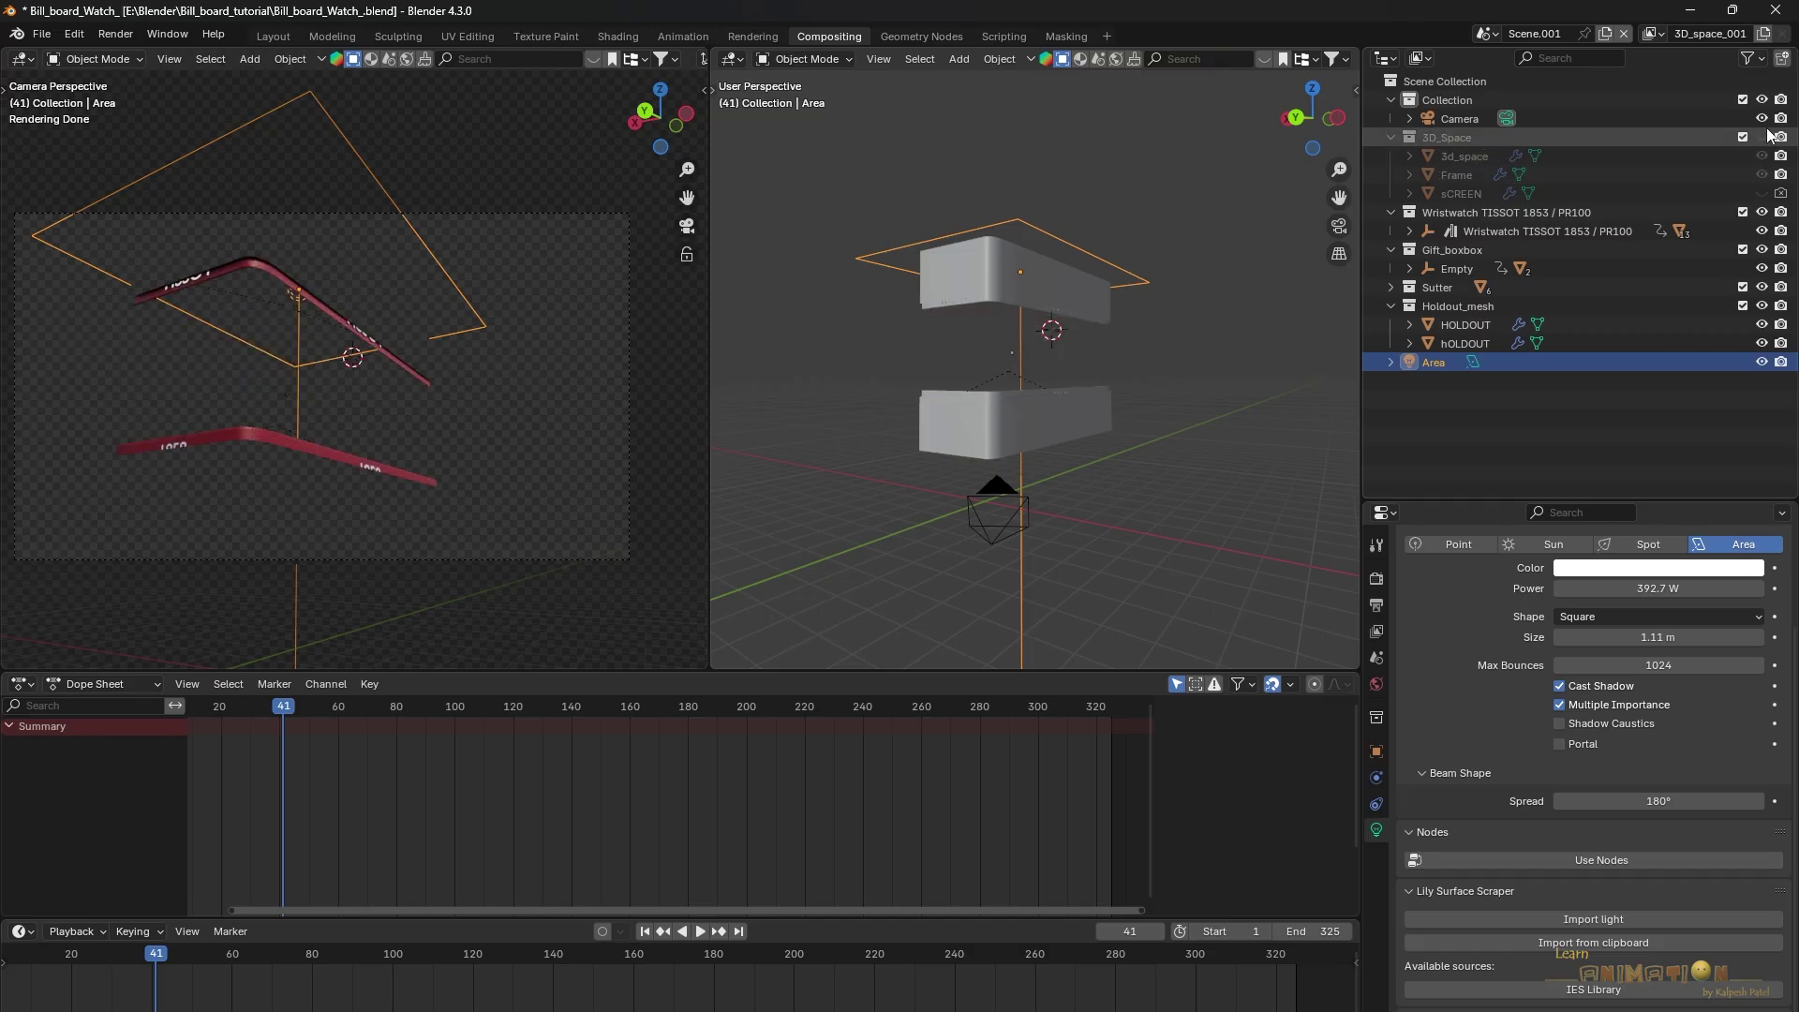
pyautogui.click(1762, 119)
pyautogui.click(1762, 118)
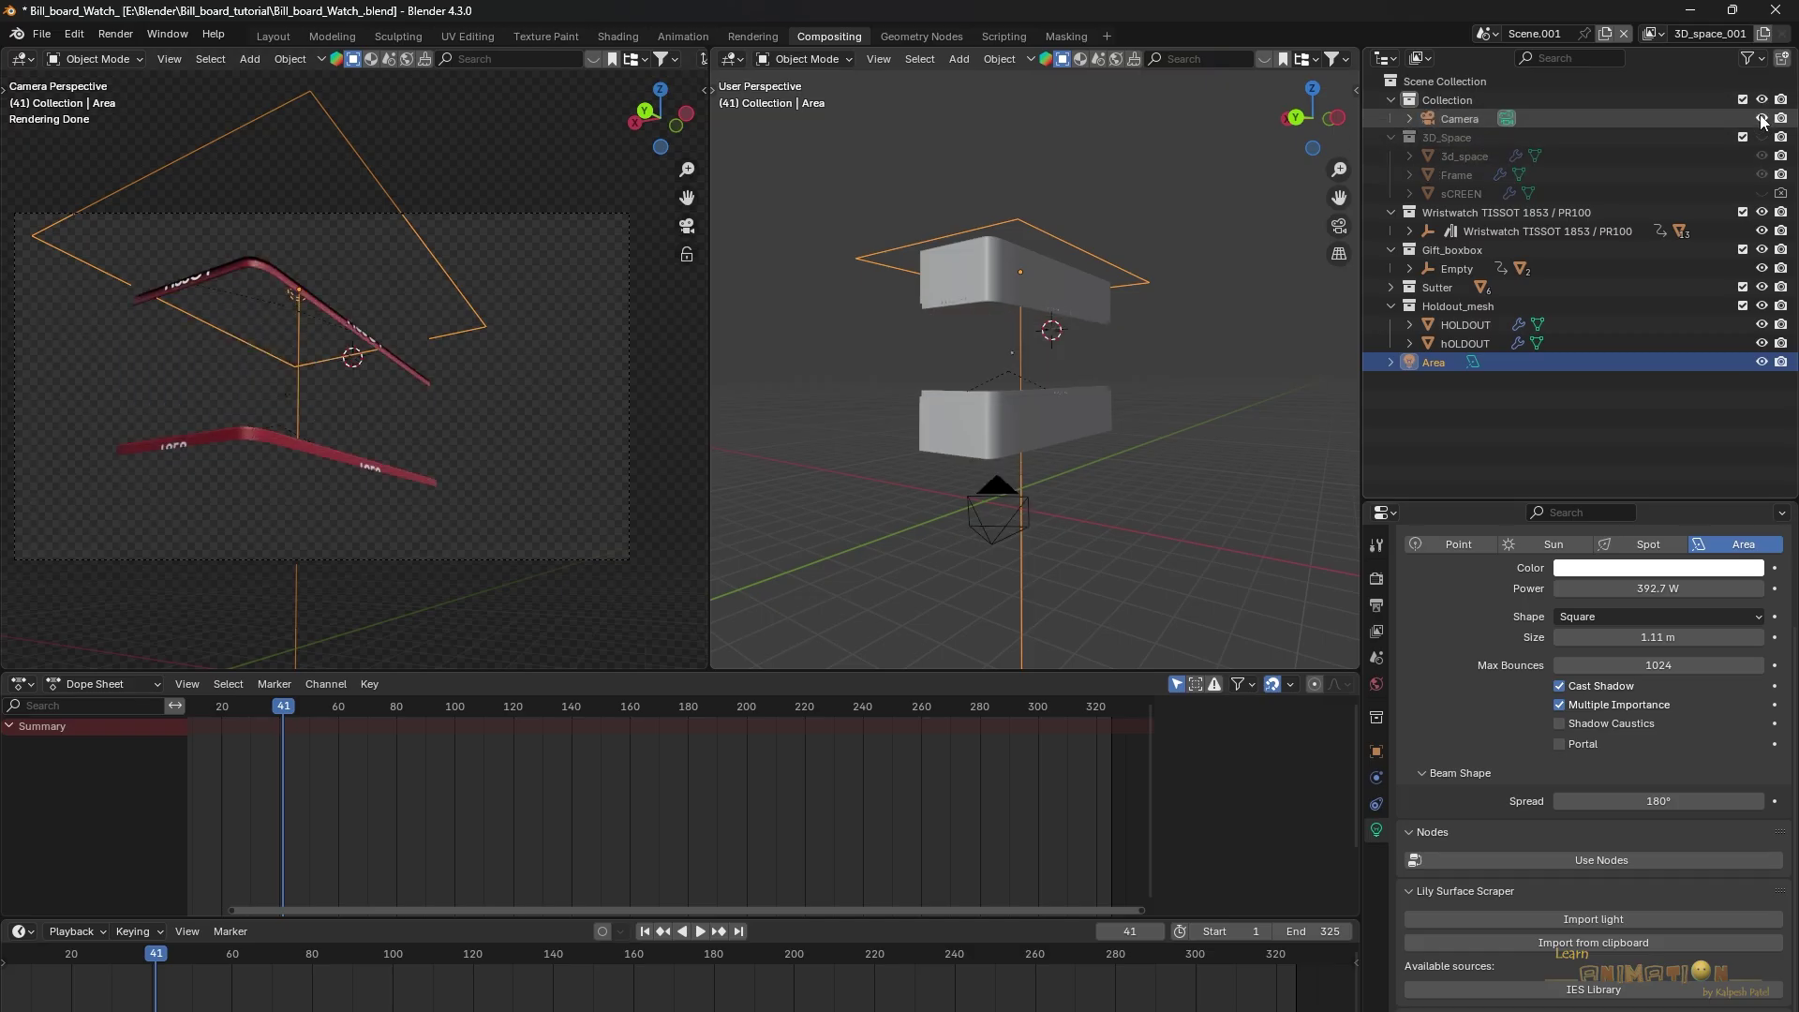
pyautogui.click(1763, 211)
pyautogui.click(1762, 249)
pyautogui.click(1763, 287)
pyautogui.click(1762, 305)
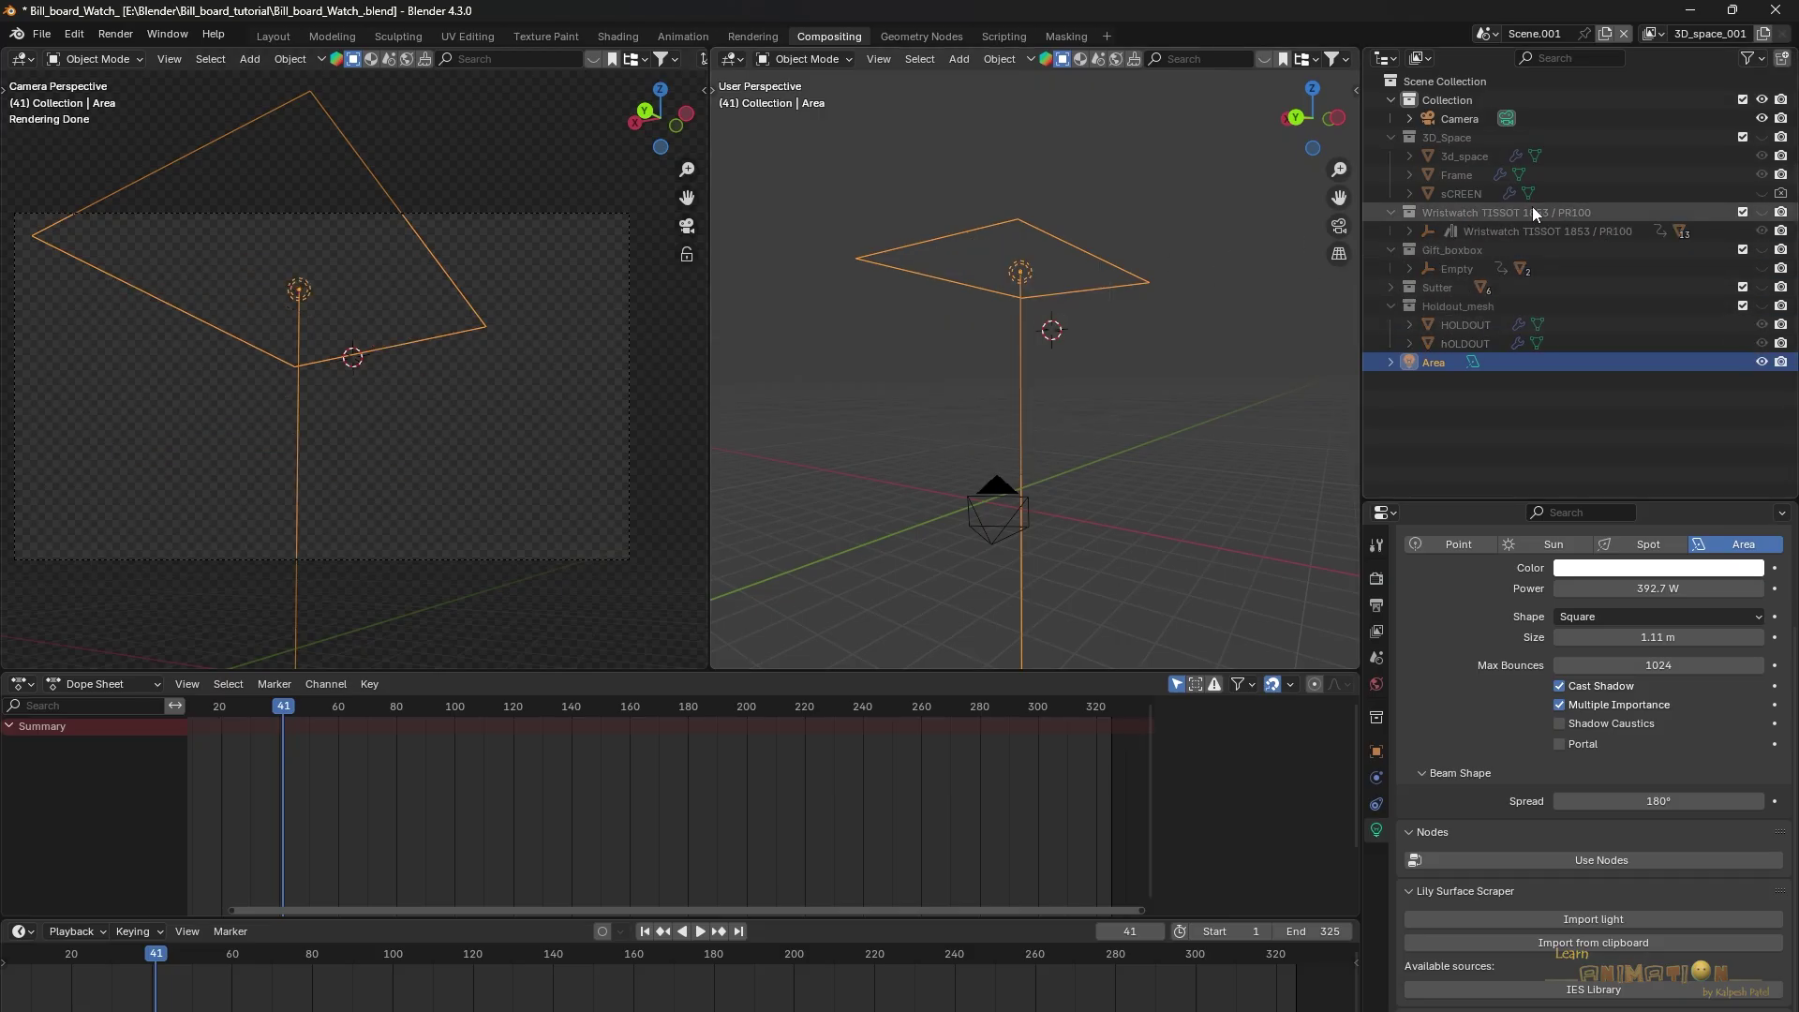
# Show the sCREEN object on its own, enable it for rendering, and select it
pyautogui.click(1780, 193)
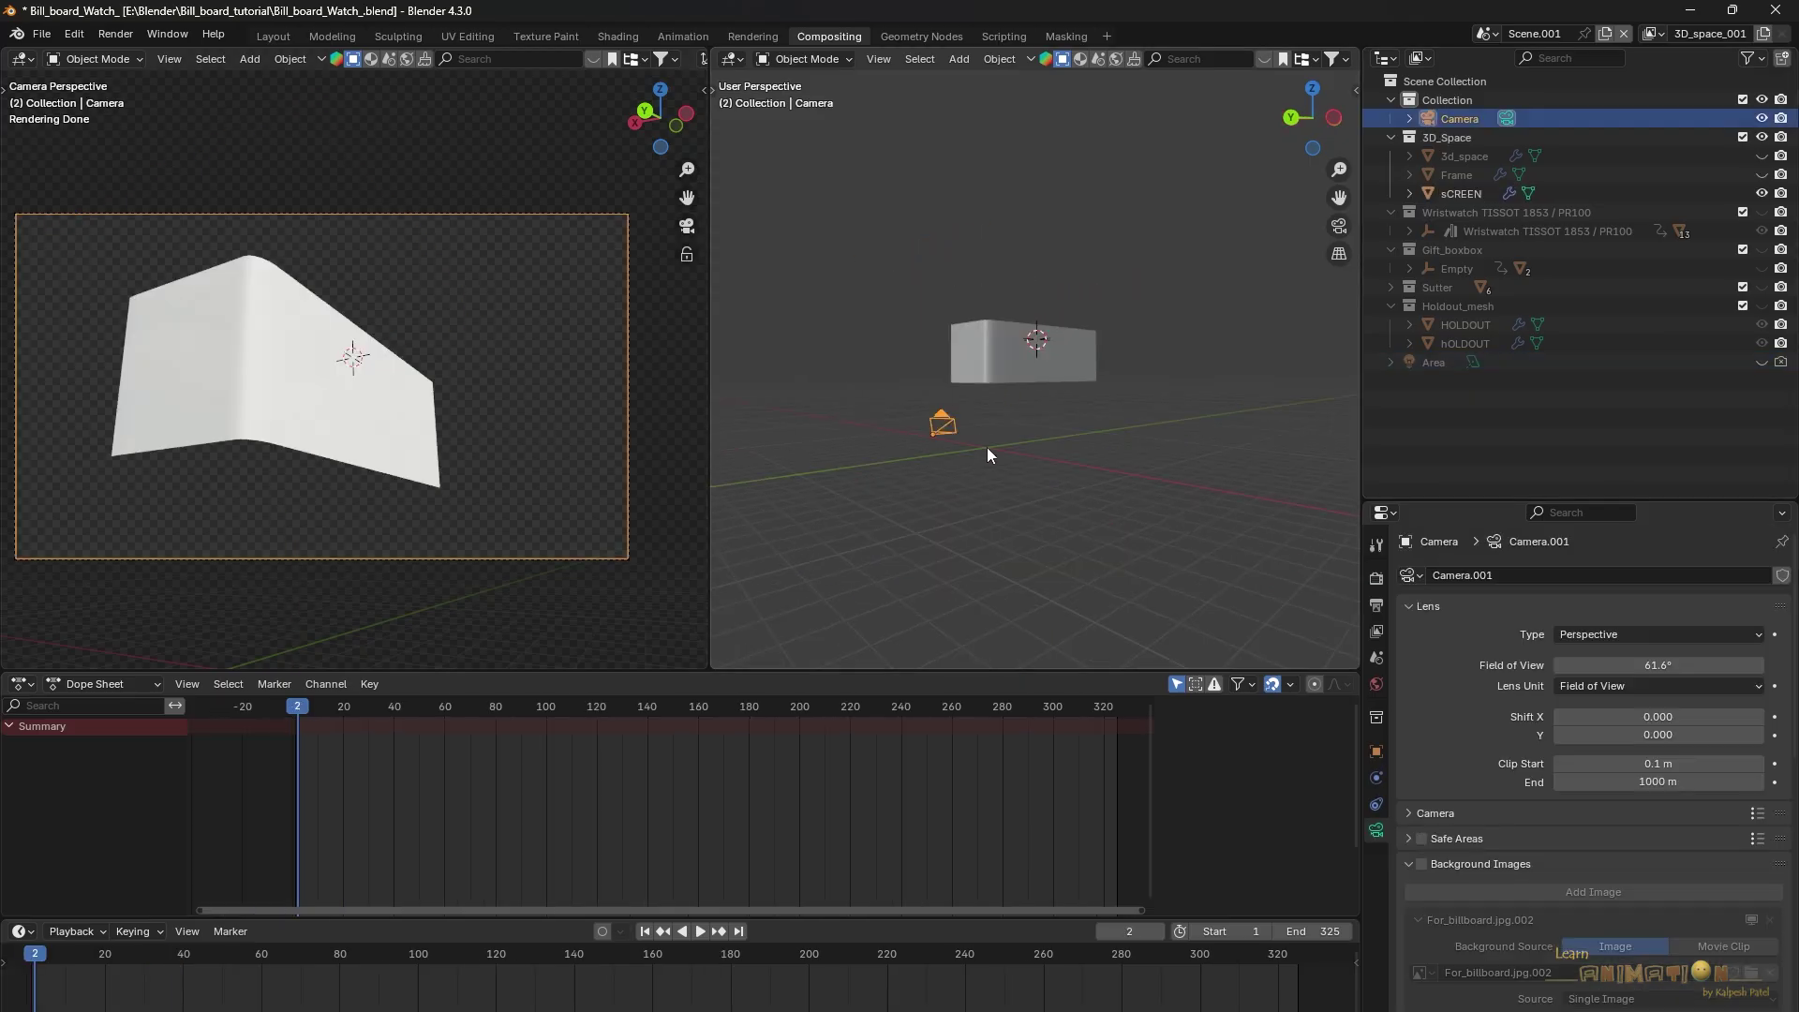
pyautogui.moveTo(987, 447); pyautogui.dragTo(862, 416, button='middle')
pyautogui.click(1026, 380)
# Turn the user-perspective view into a Shader Editor showing the sCREEN object's material nodes
pyautogui.click(742, 59)
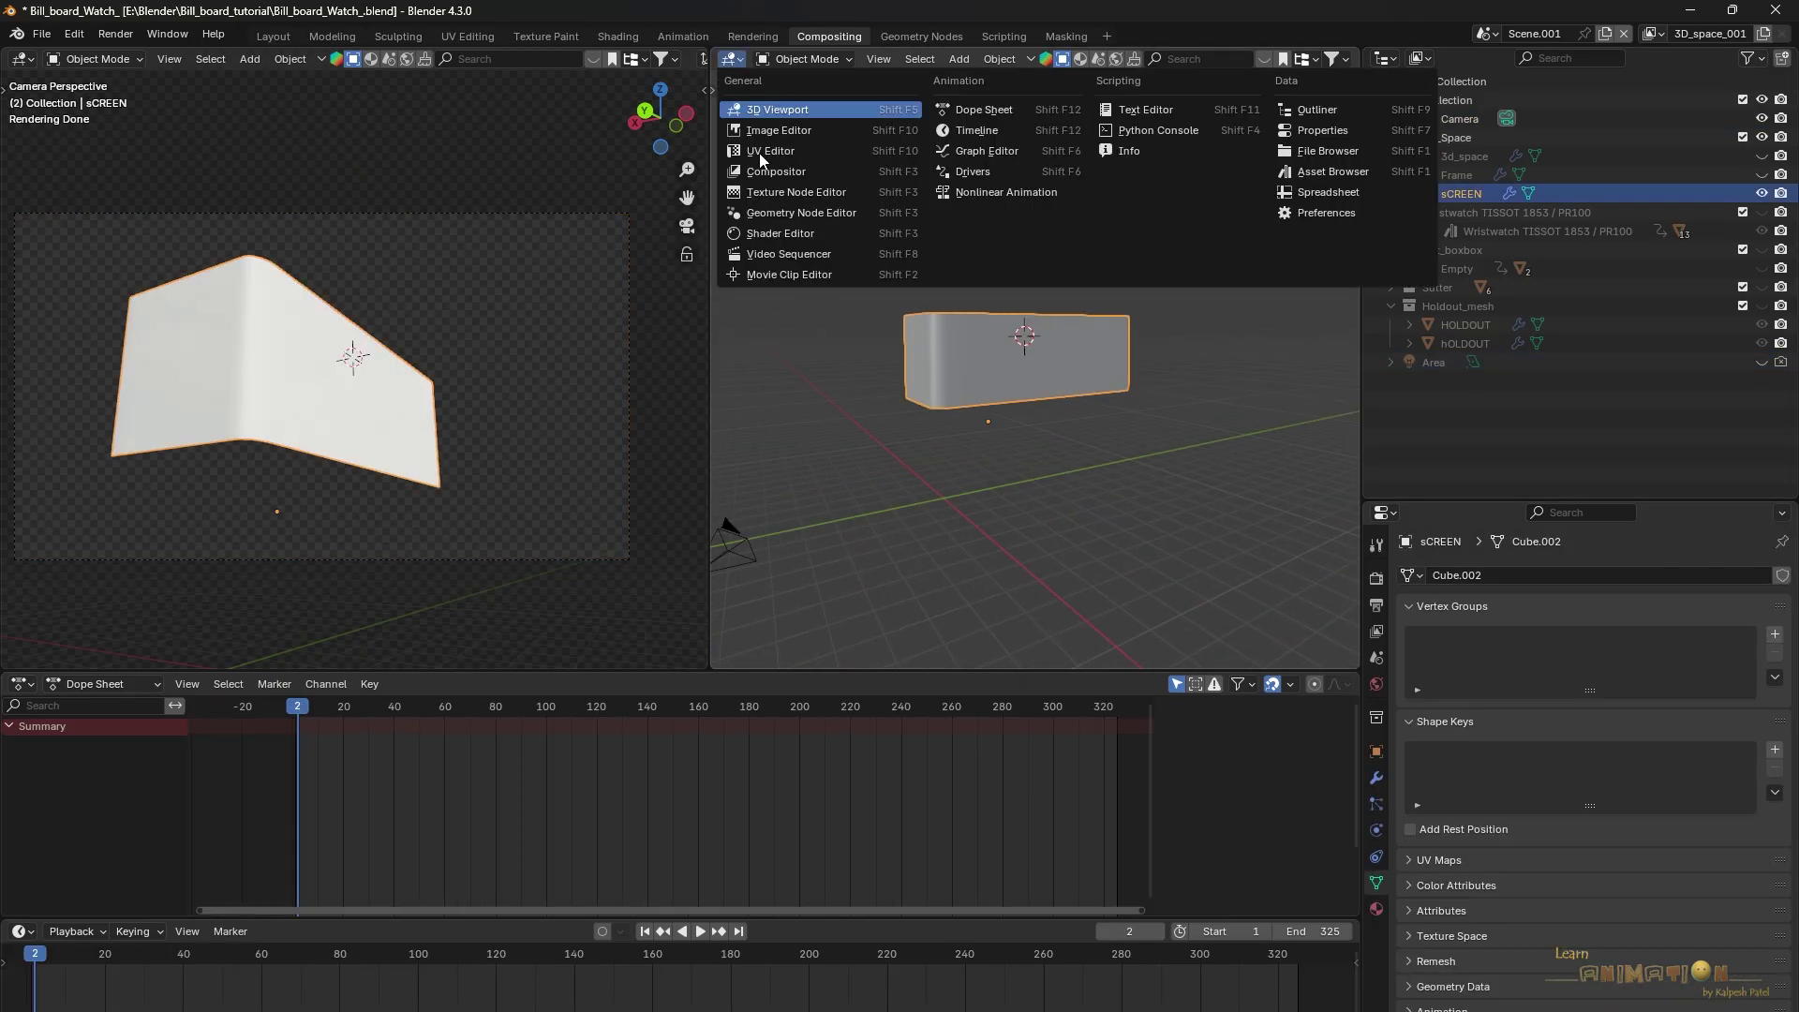
pyautogui.click(791, 232)
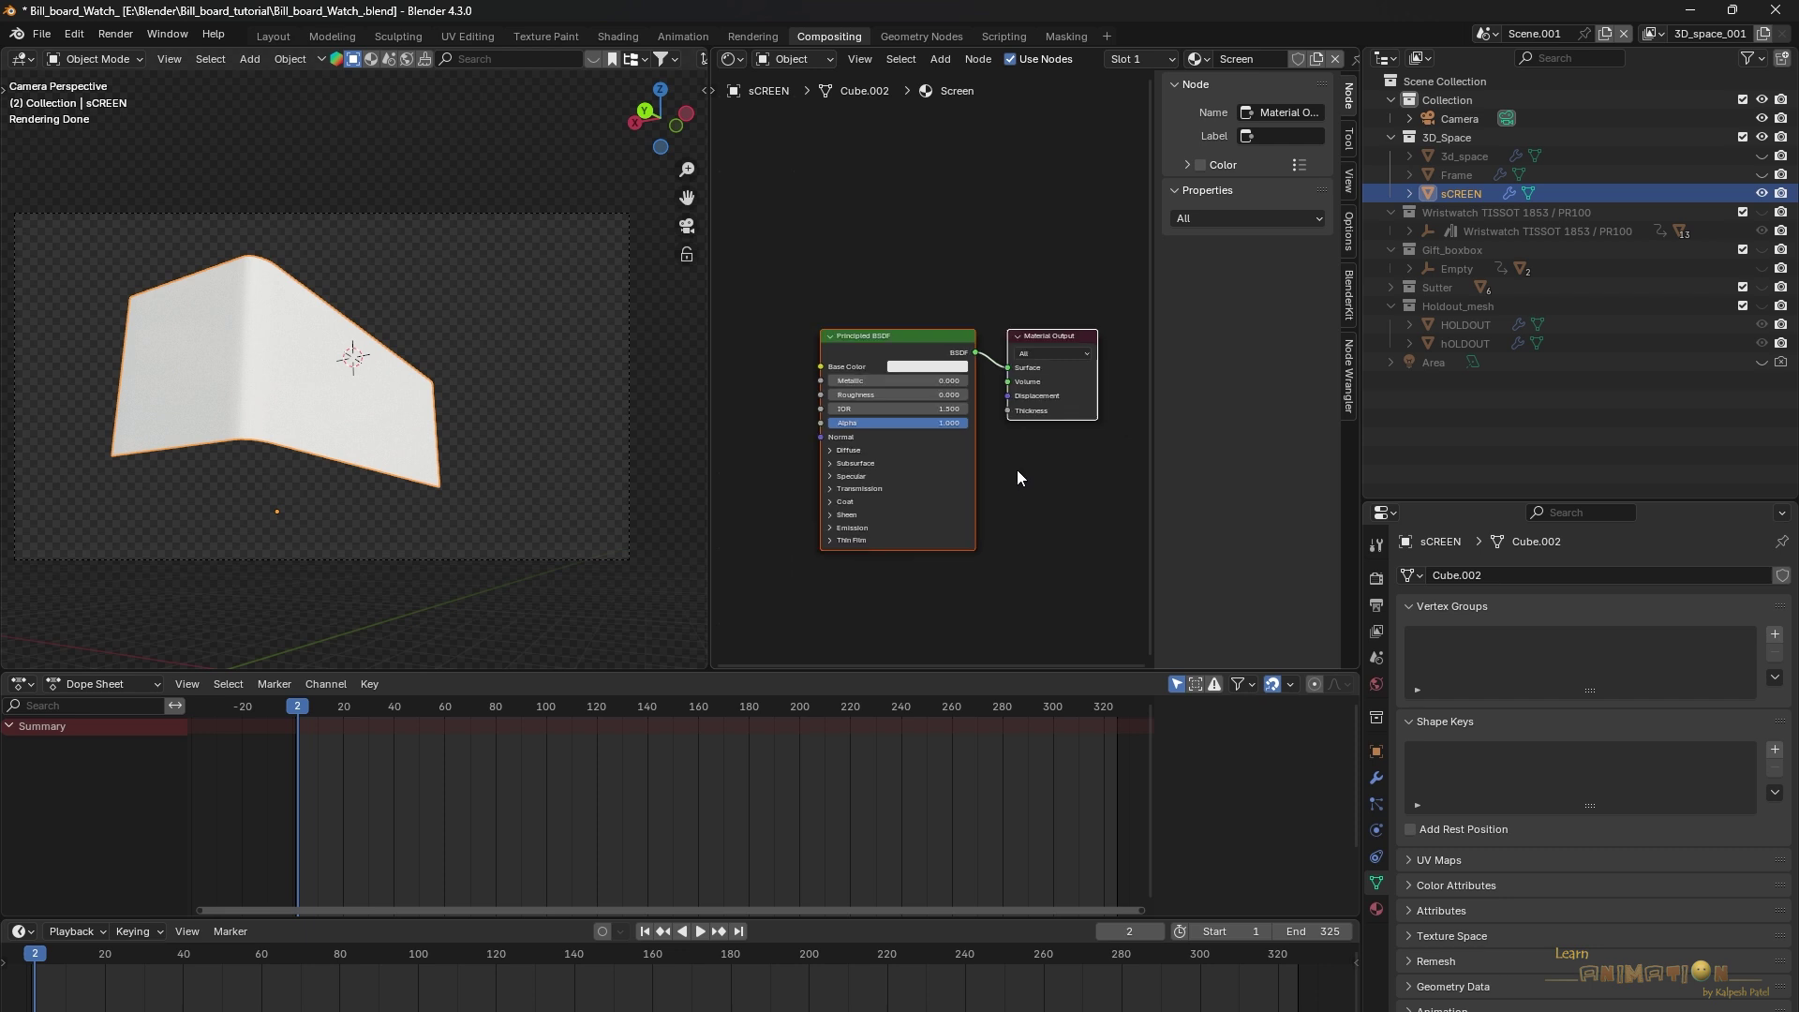
pyautogui.scroll(-2, 1016, 470)
pyautogui.moveTo(823, 366); pyautogui.dragTo(946, 350, button='middle')
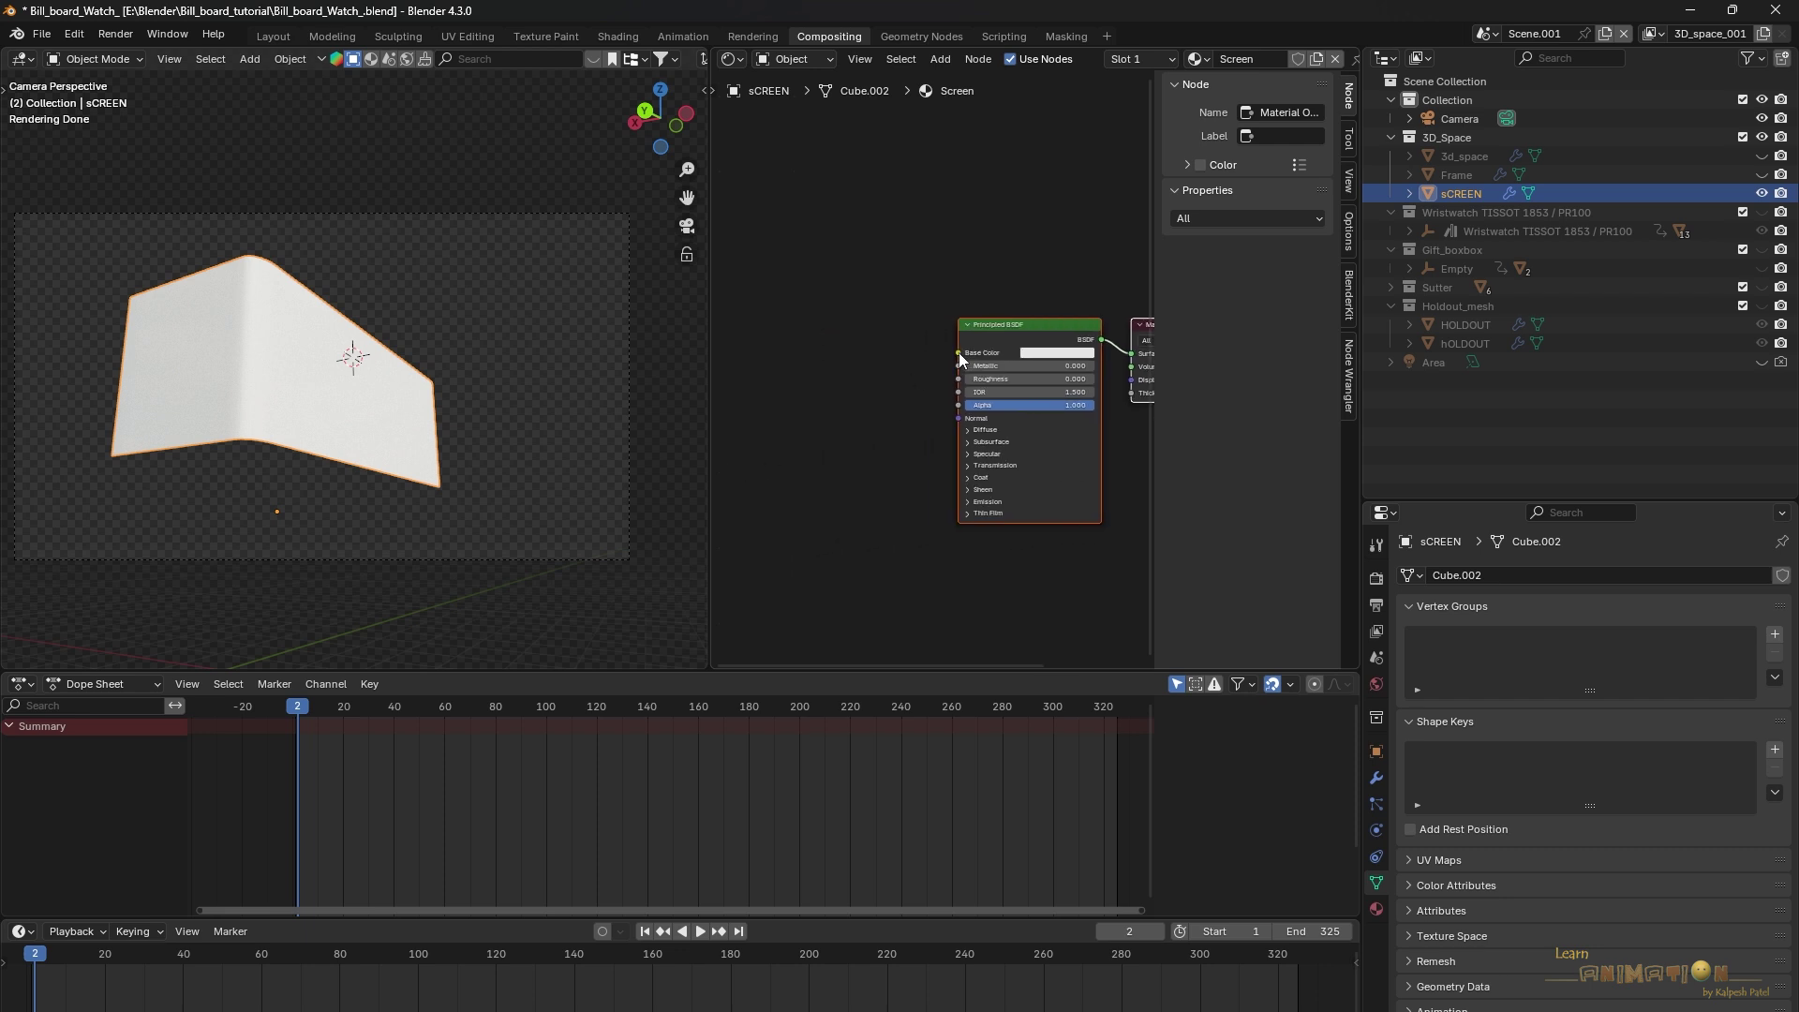
# Add the rendered Bill_board_Watch frames from the Render folder as an image sequence texture and connect its color to the Principled BSDF Base Color
pyautogui.moveTo(958, 352); pyautogui.dragTo(853, 354)
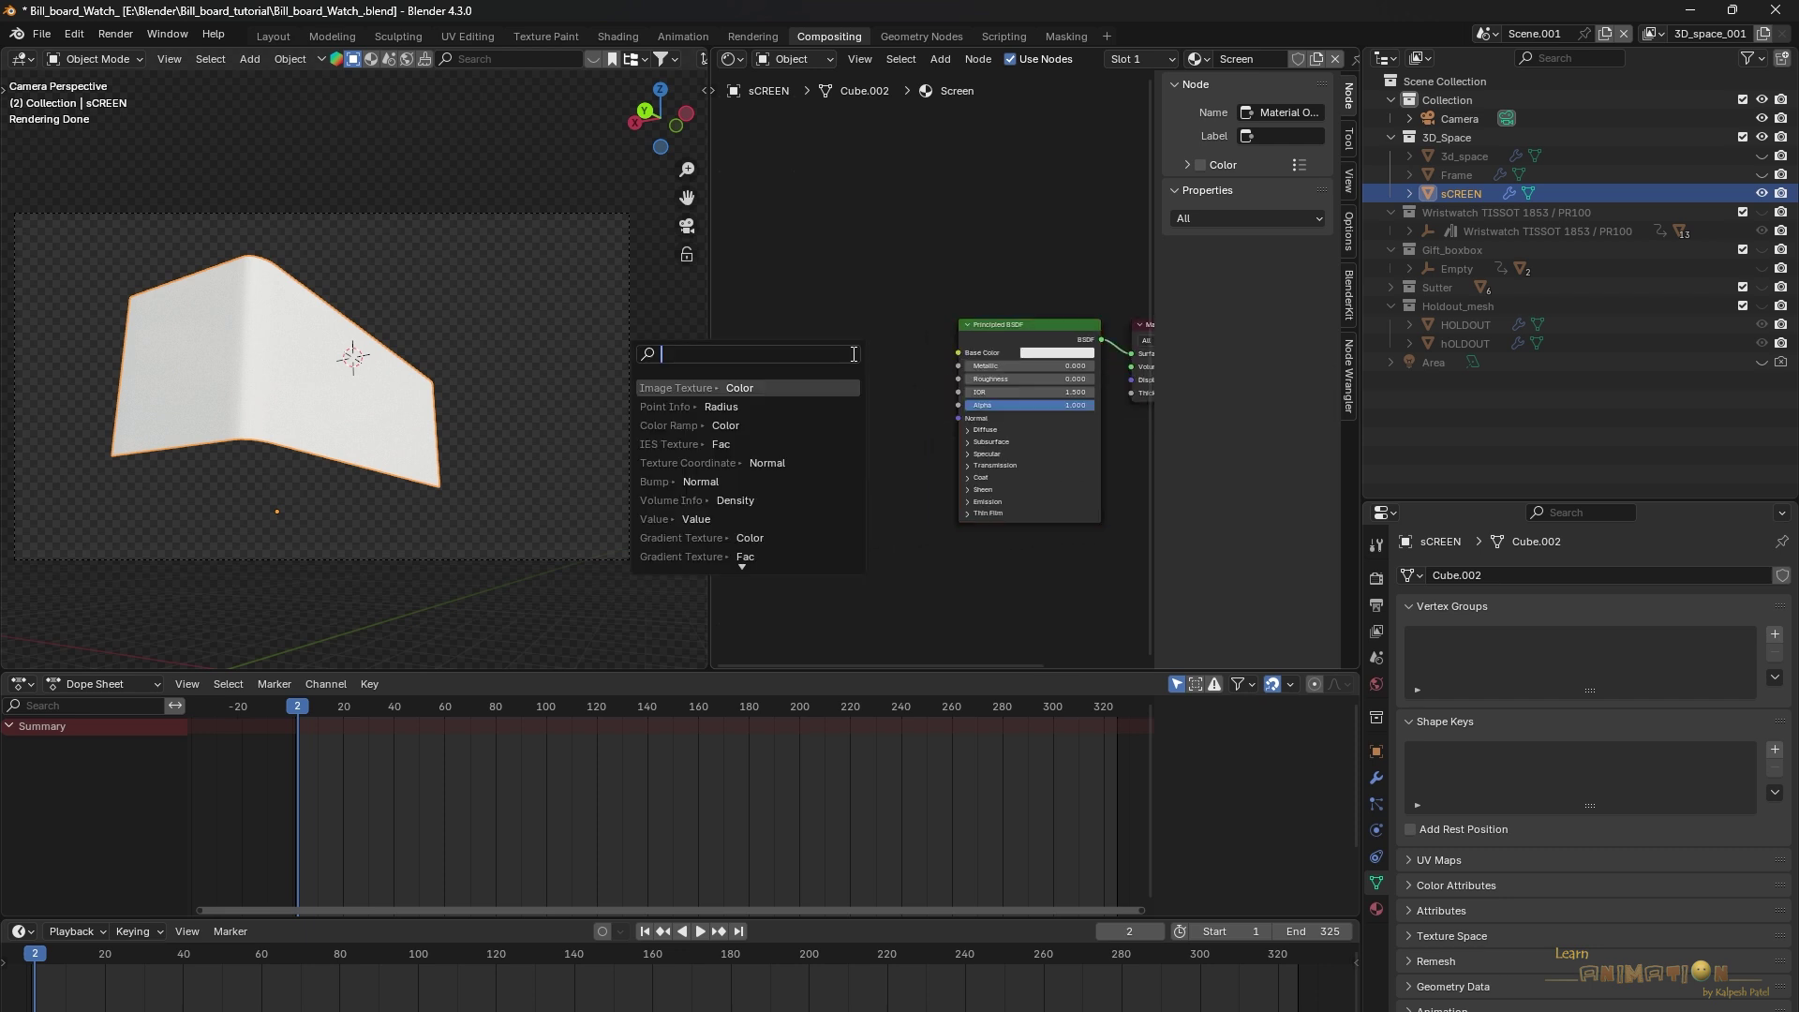
pyautogui.click(873, 268)
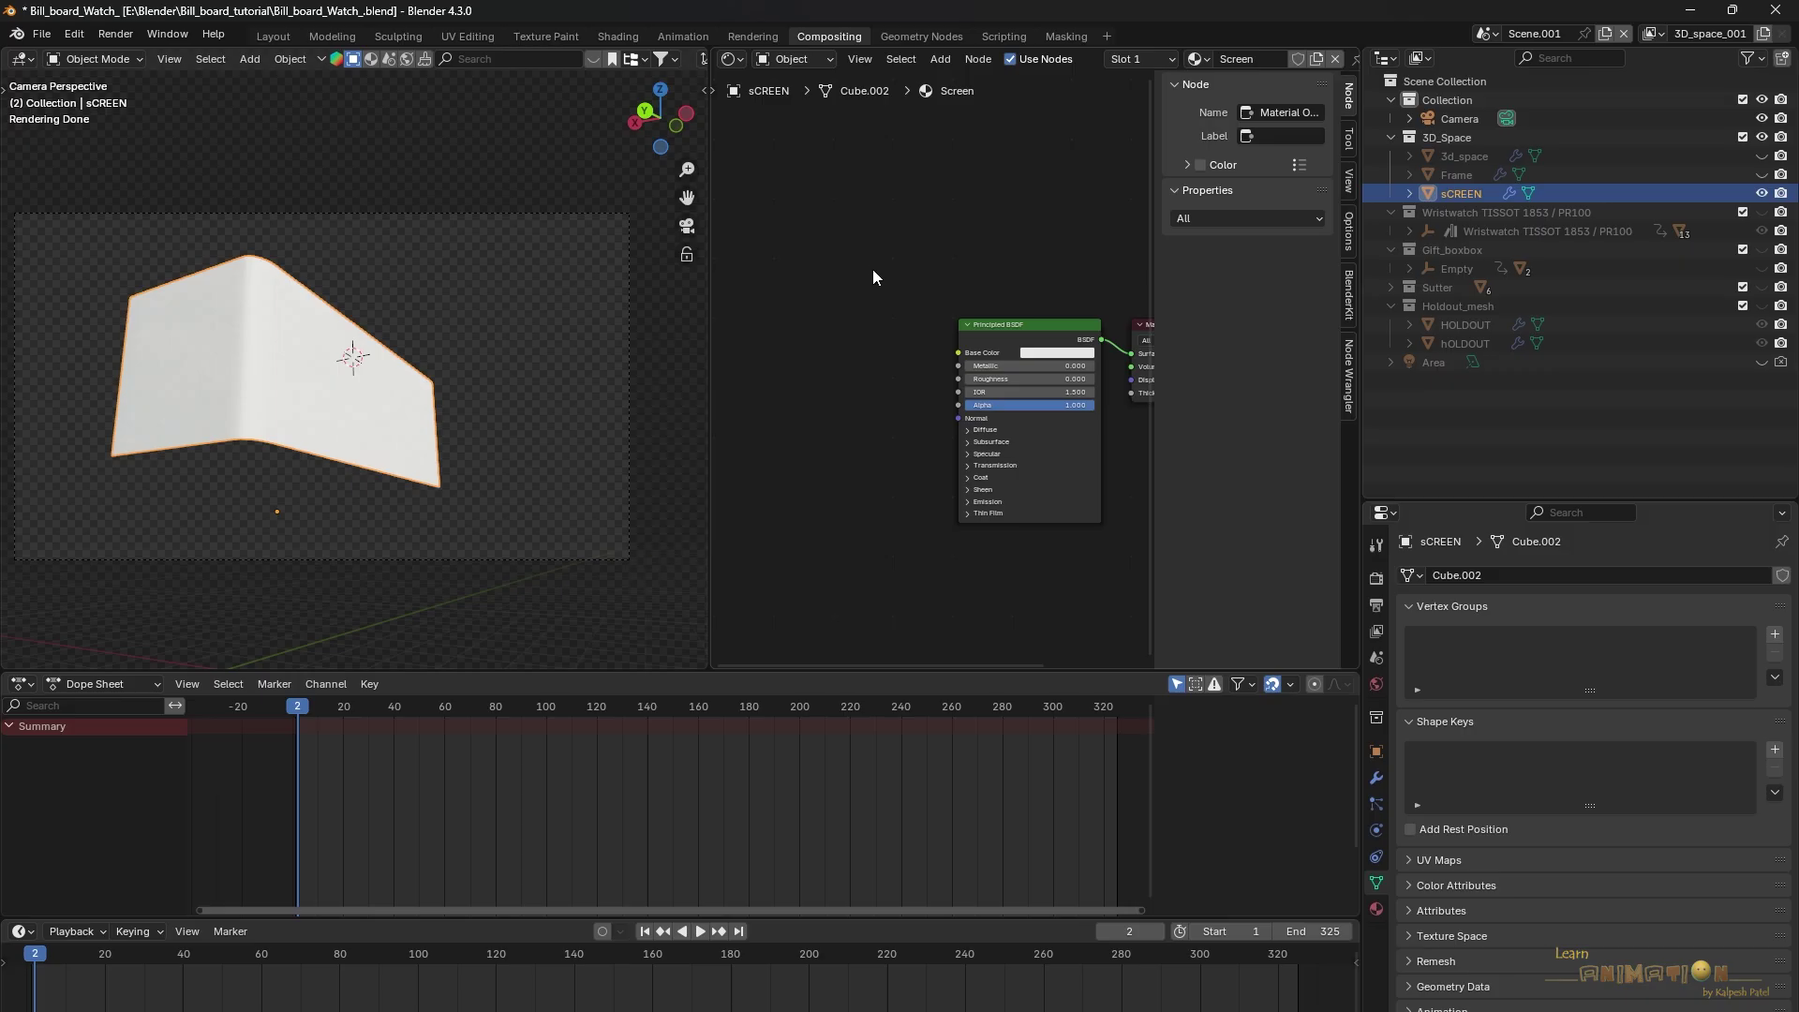
pyautogui.hotkey('shift', 'a')
pyautogui.click(873, 271)
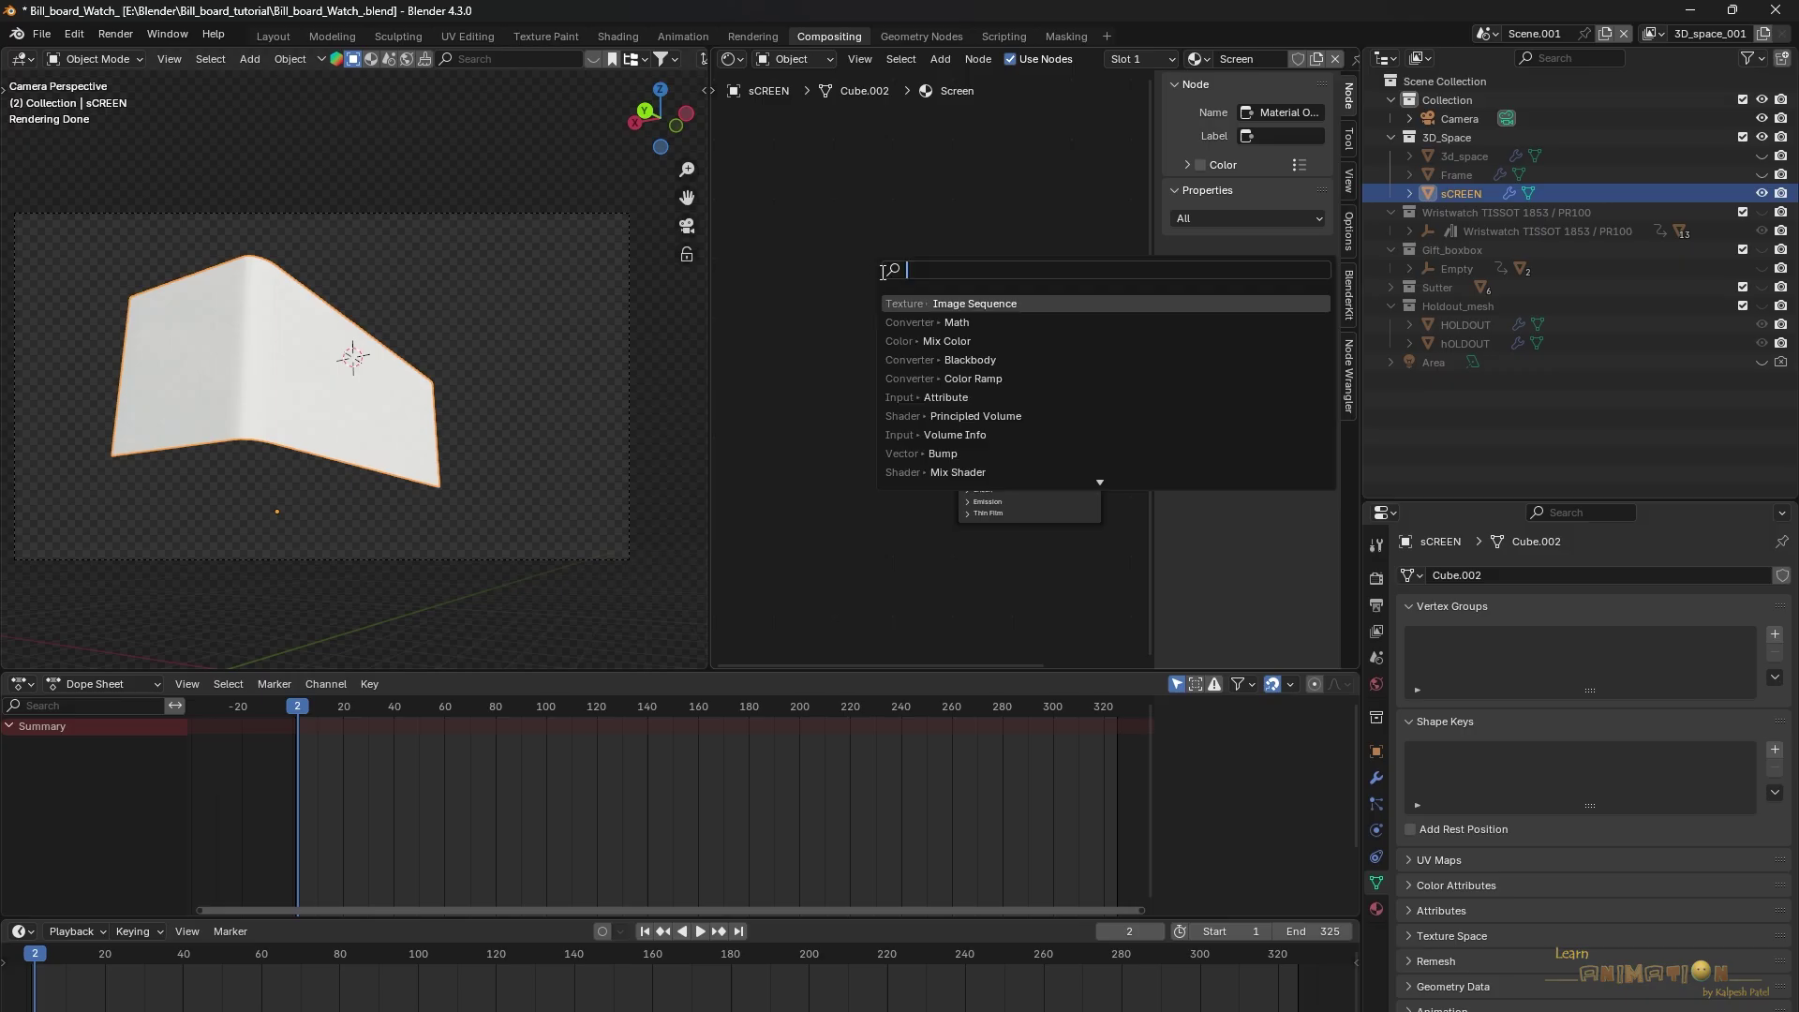
pyautogui.click(948, 302)
pyautogui.doubleClick(536, 317)
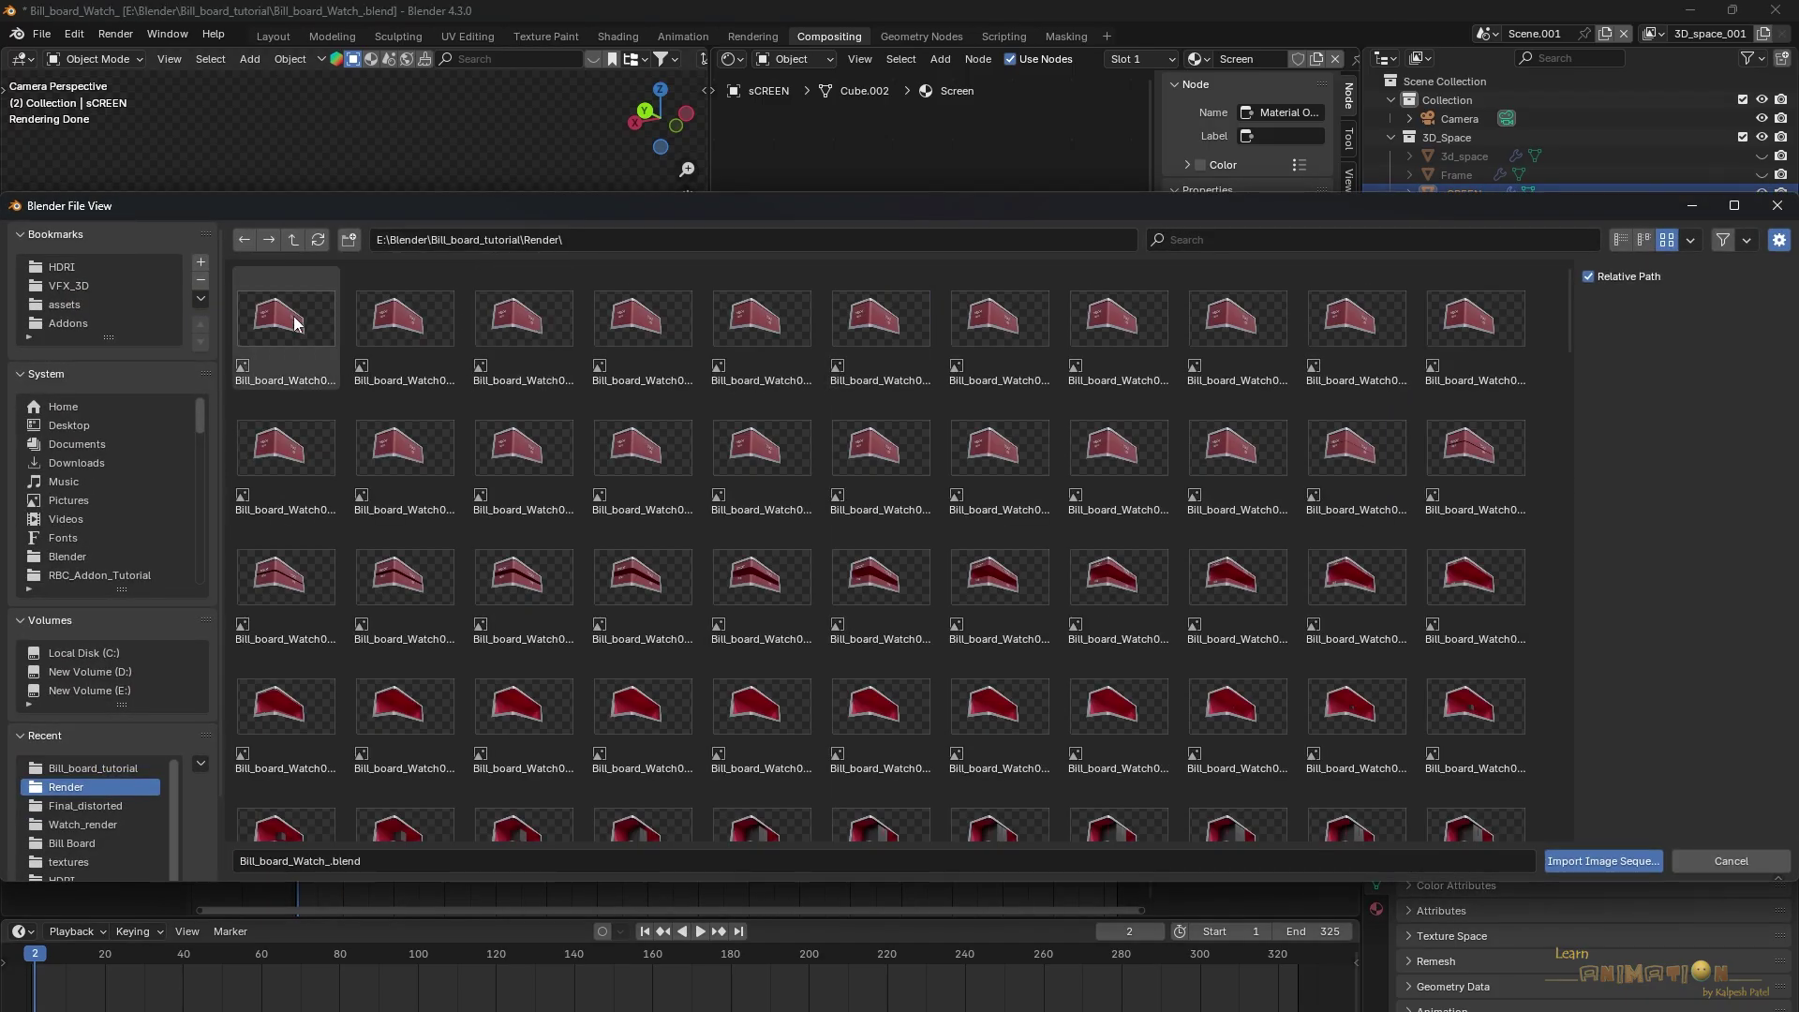
pyautogui.press('a')
pyautogui.press('Return')
pyautogui.moveTo(953, 356); pyautogui.dragTo(953, 356)
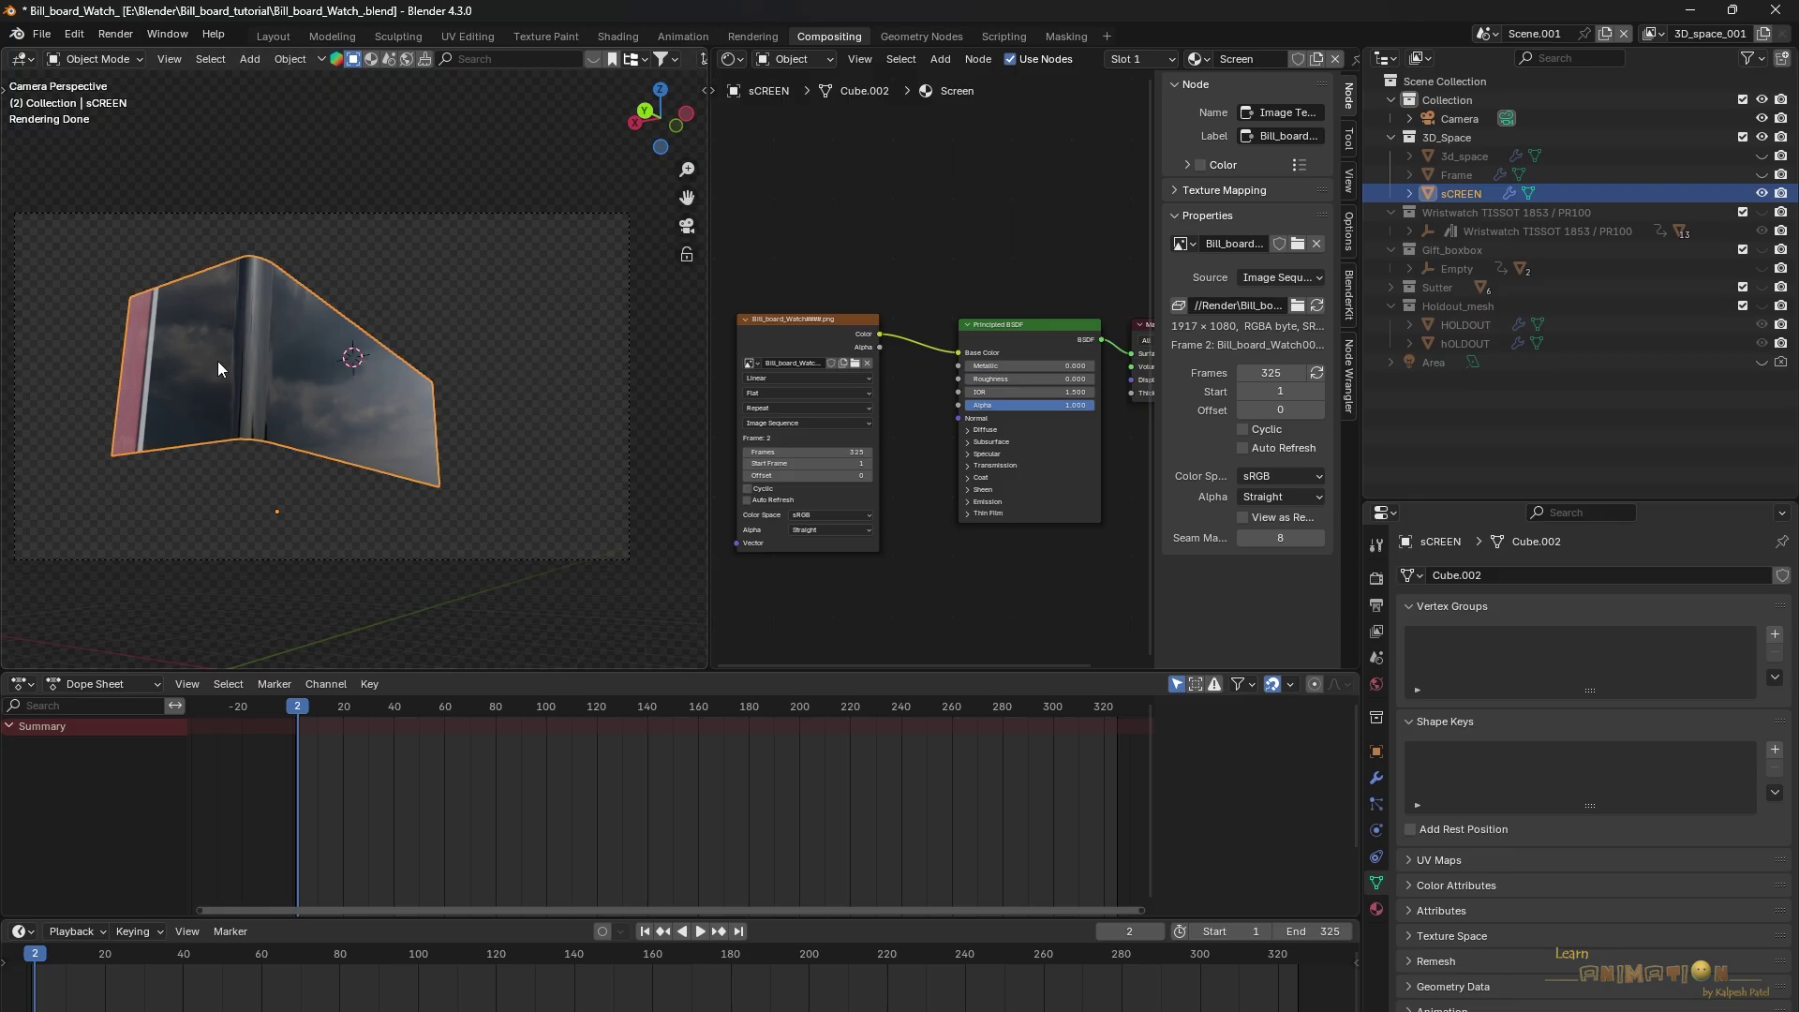
# Play the animation to check the image sequence on the screen mesh, and stop playback
pyautogui.press('space')
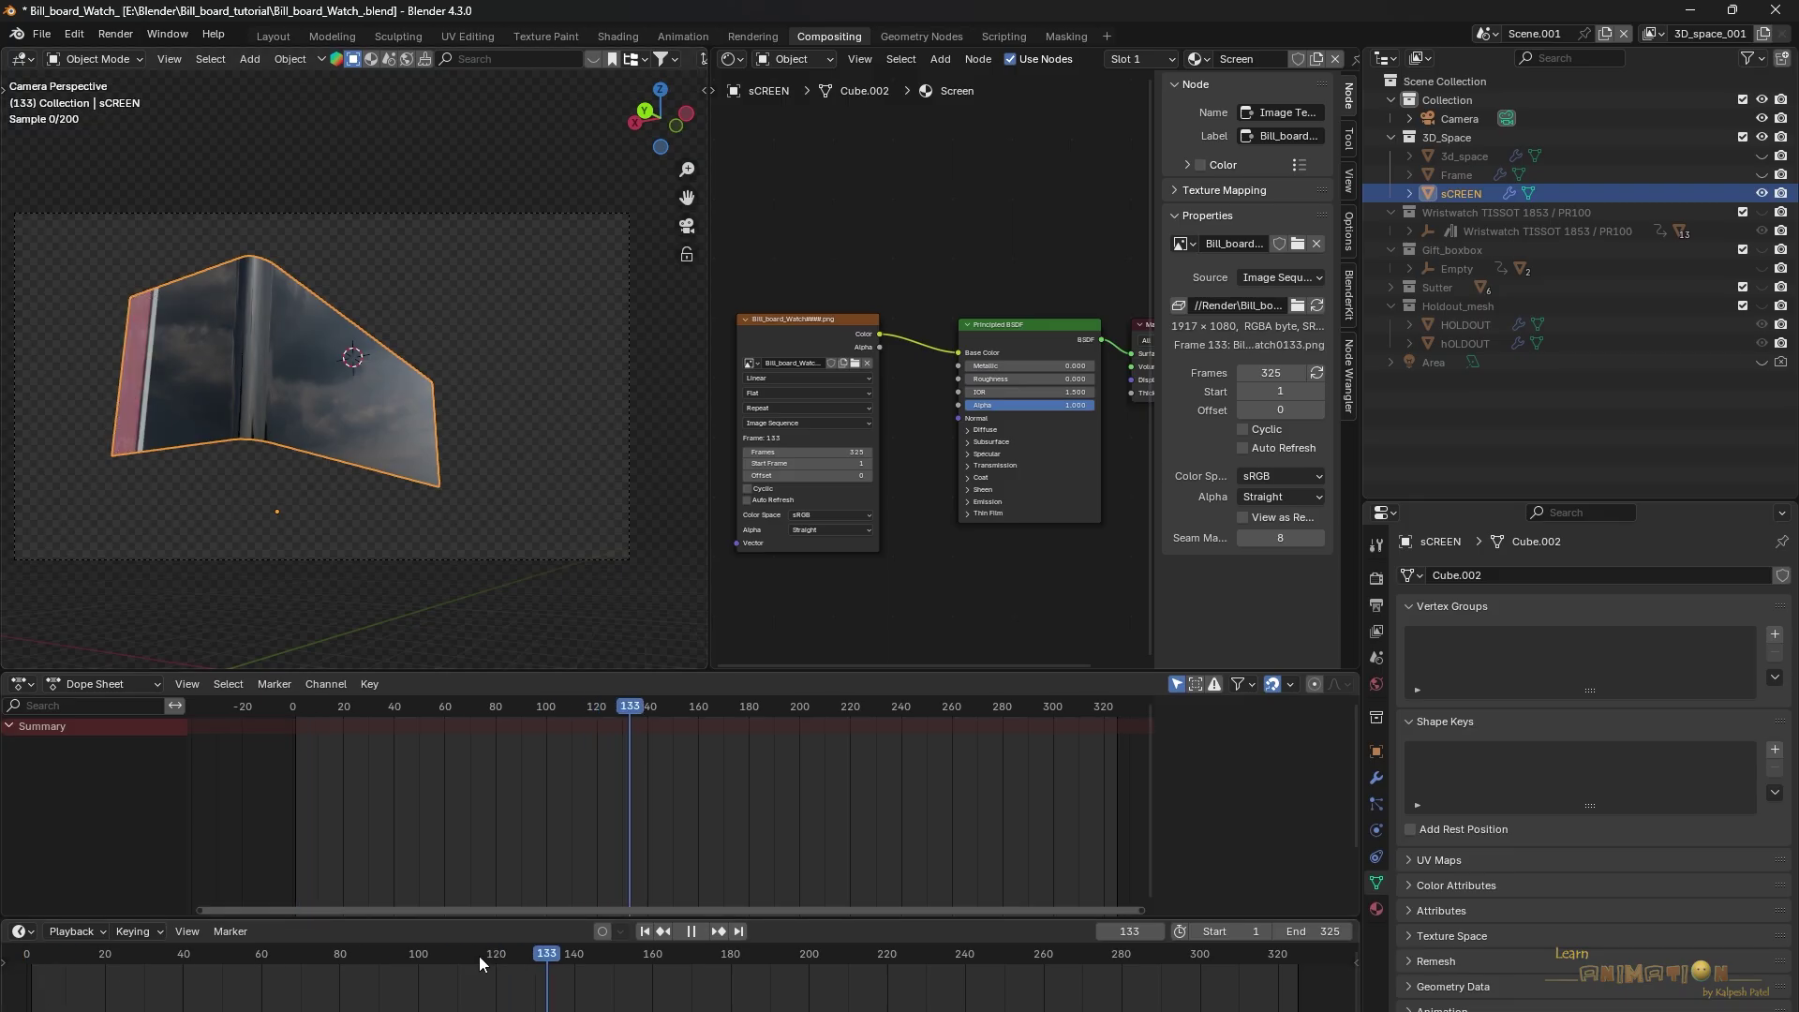
pyautogui.press('Escape')
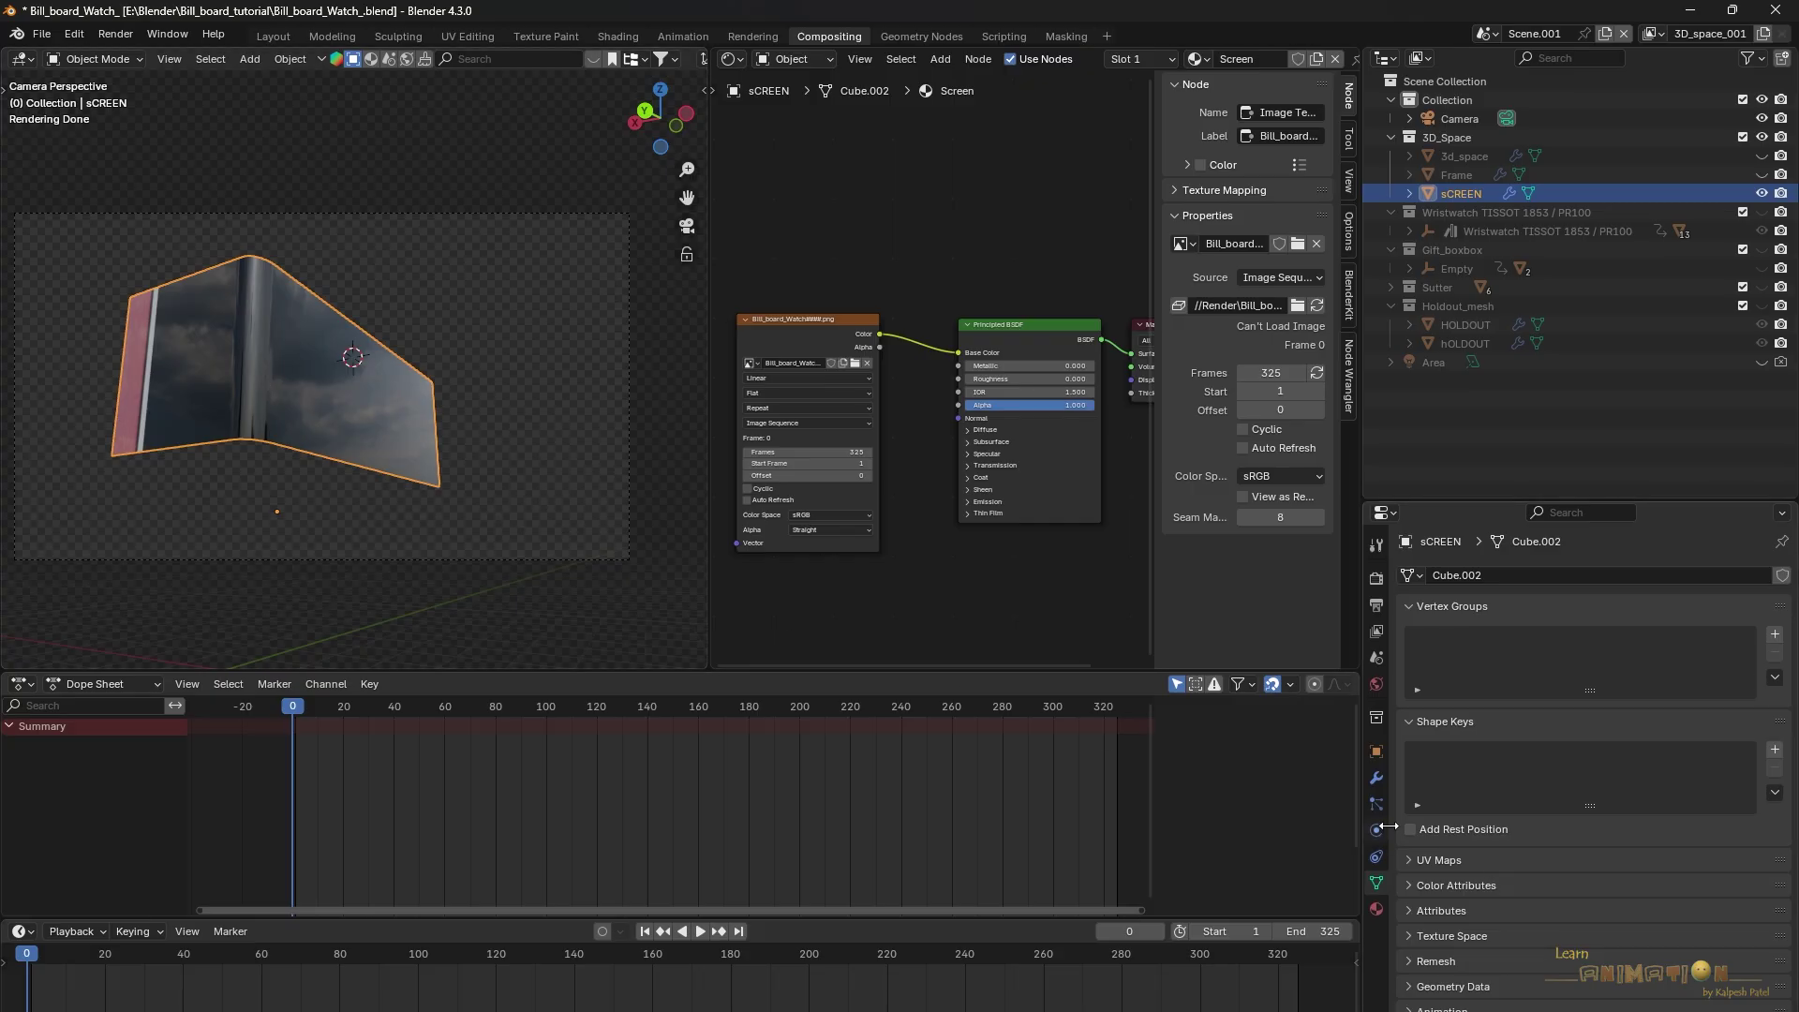
# Apply the Bevel modifier on the sCREEN object
pyautogui.click(1377, 779)
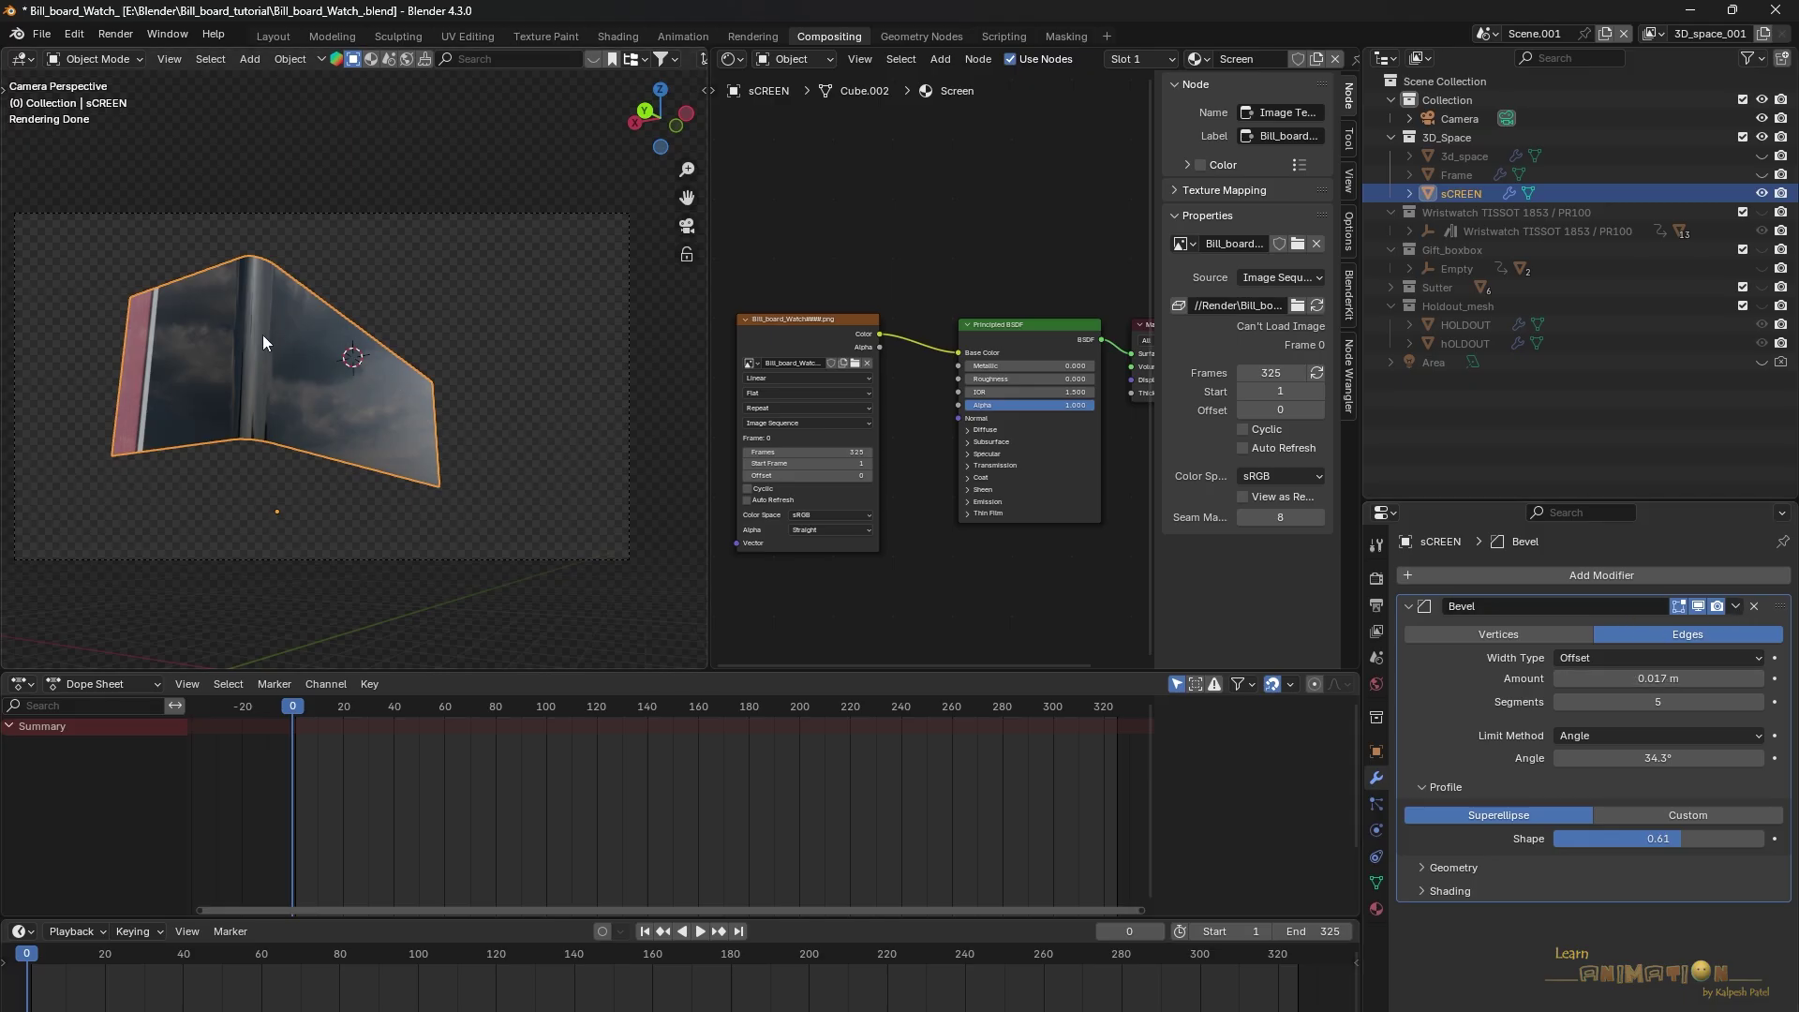
pyautogui.click(1735, 607)
pyautogui.click(1669, 626)
# Add a UV Project modifier to the sCREEN object and set its UV map to UVMap
pyautogui.click(1603, 574)
pyautogui.click(1604, 572)
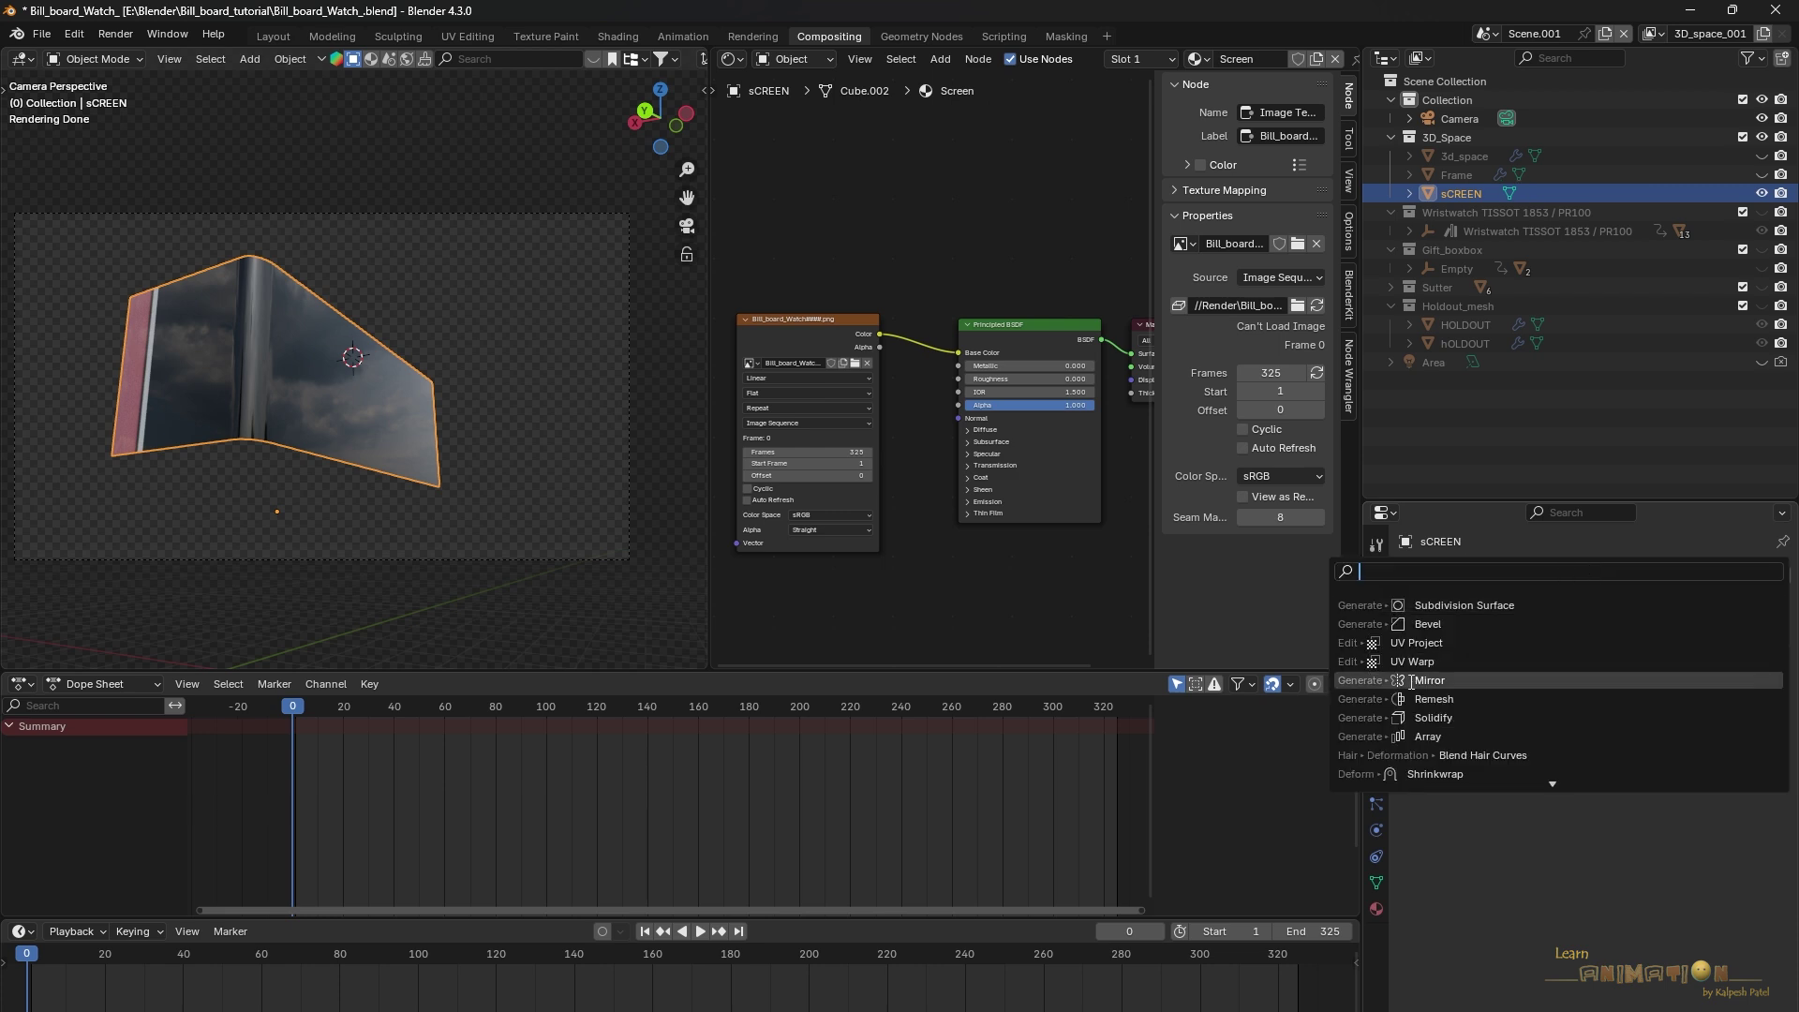
pyautogui.click(1437, 645)
pyautogui.click(1617, 644)
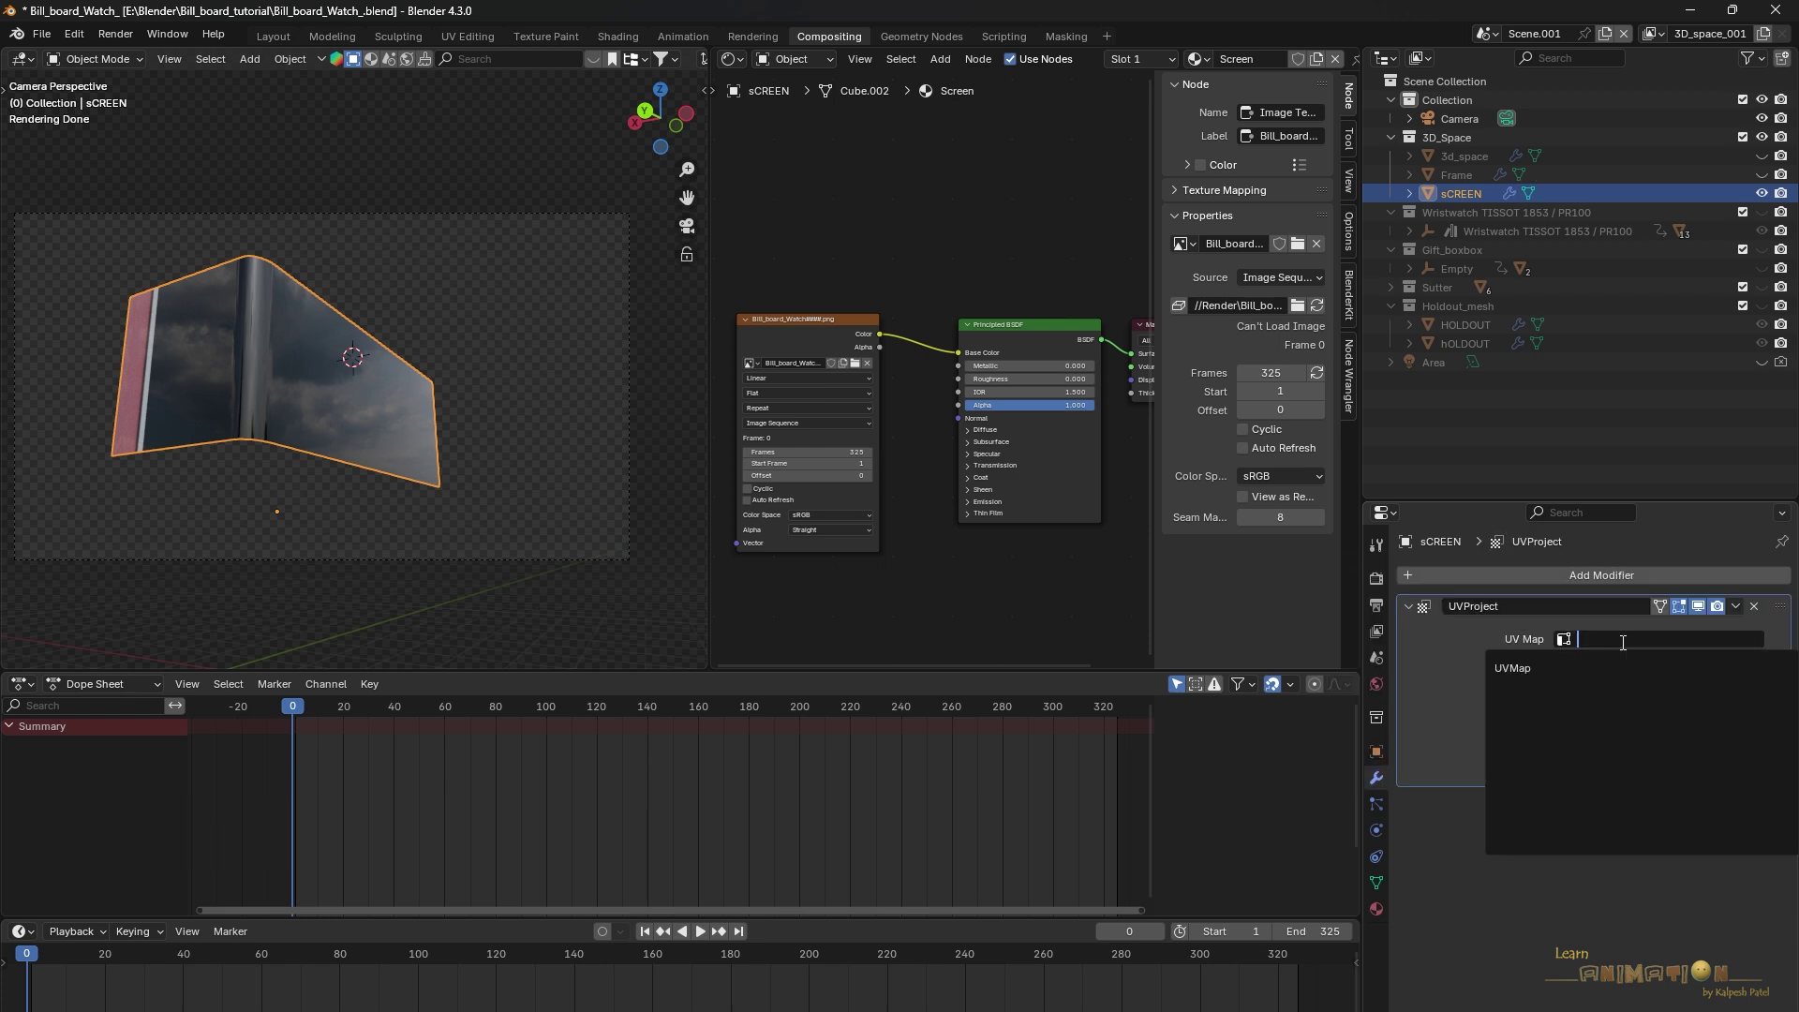
pyautogui.click(1553, 663)
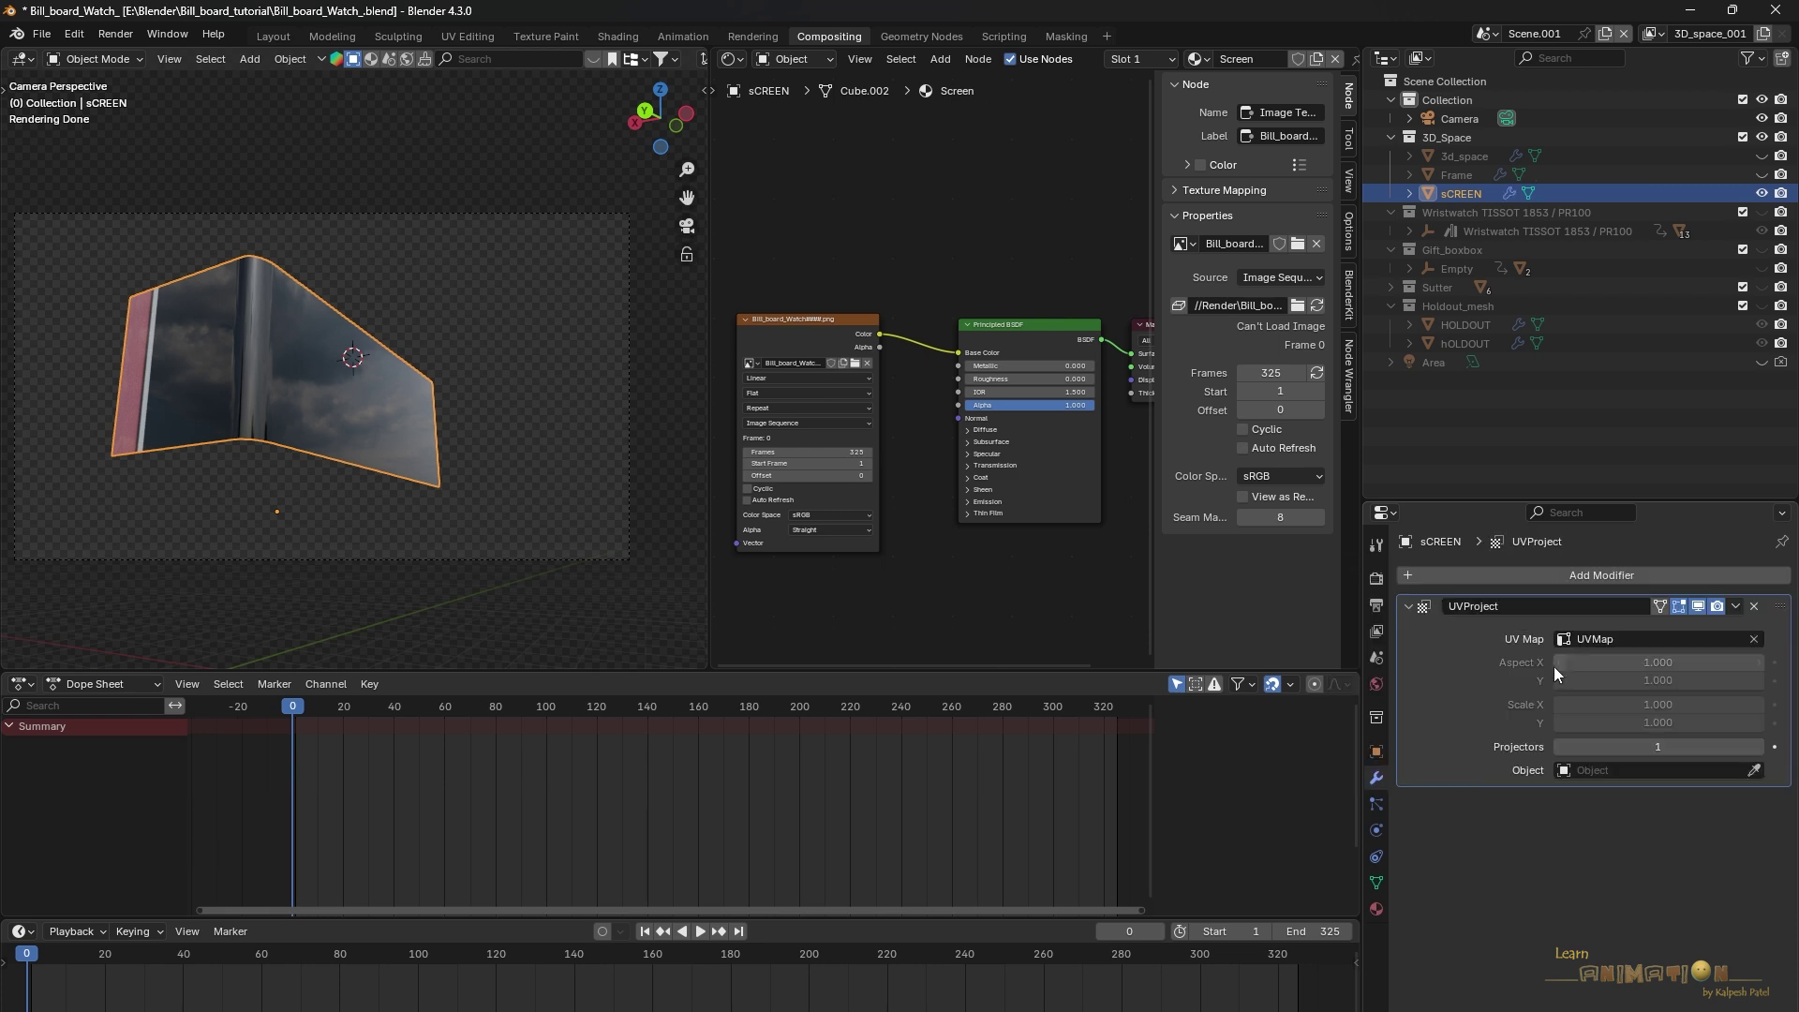
# Set the UV Project modifier's projector object to Camera and its Aspect X to 1.77778
pyautogui.click(1677, 770)
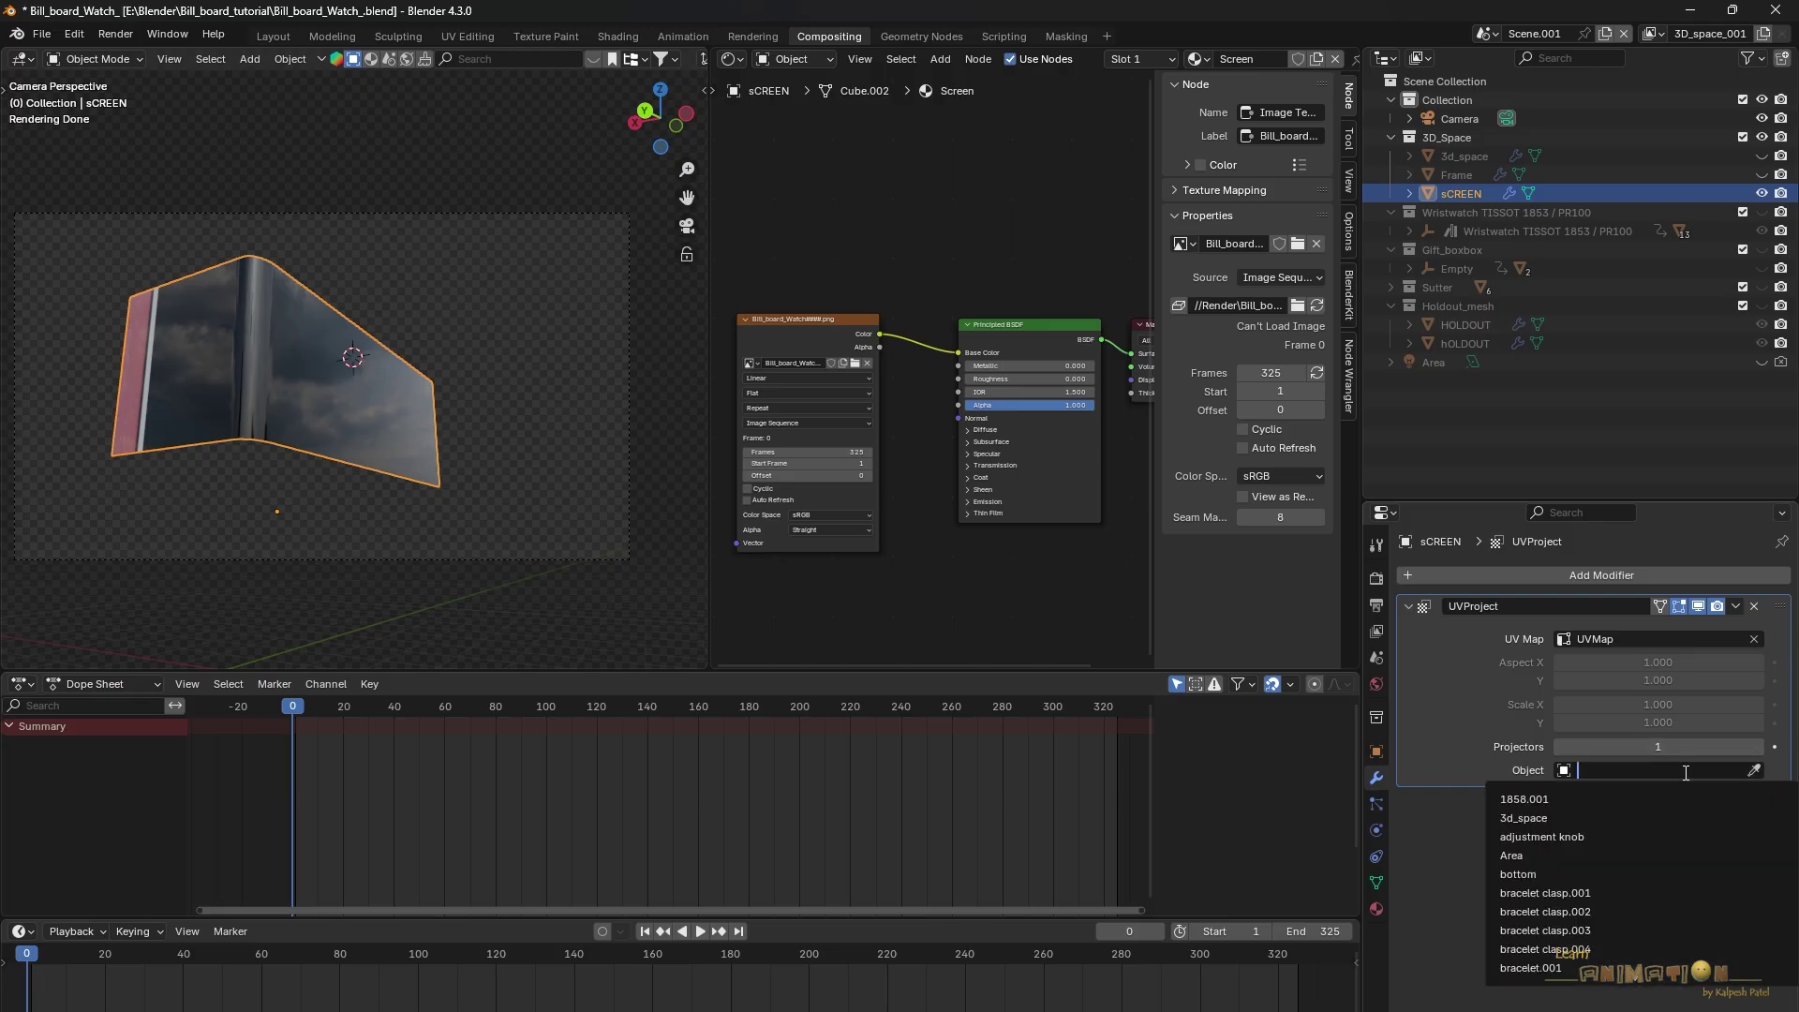
pyautogui.click(1754, 770)
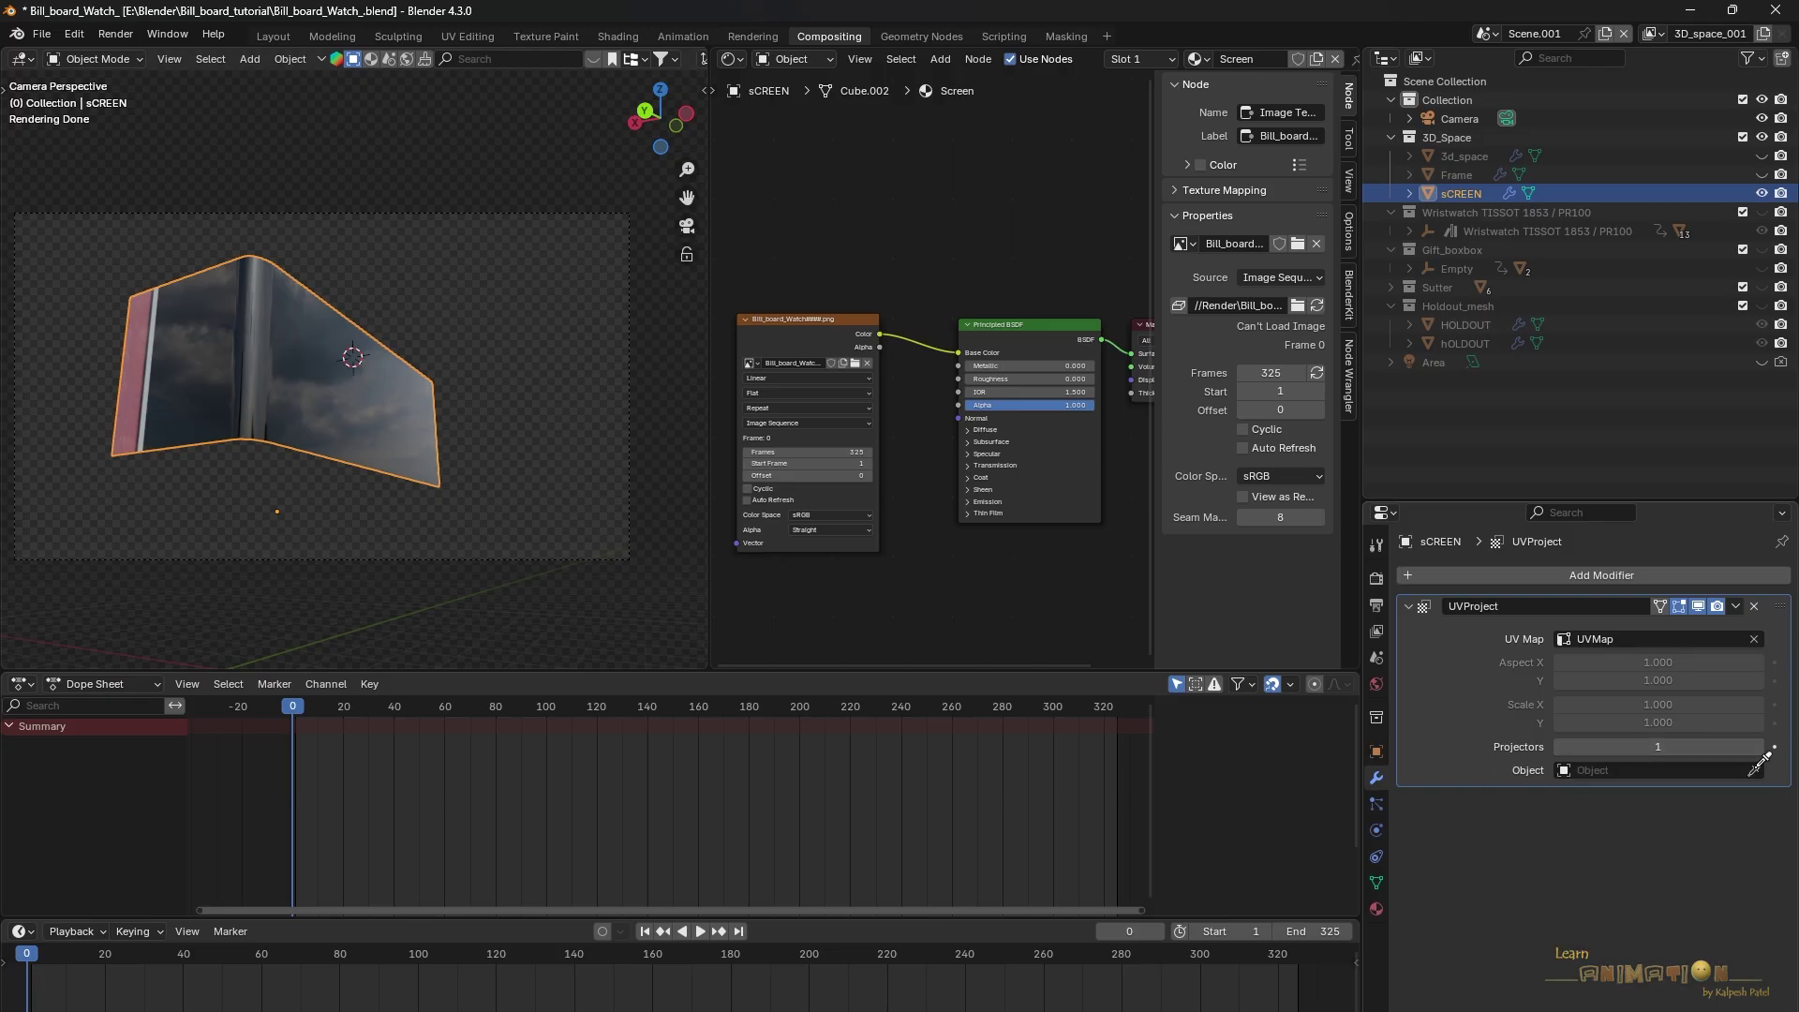
pyautogui.click(1459, 121)
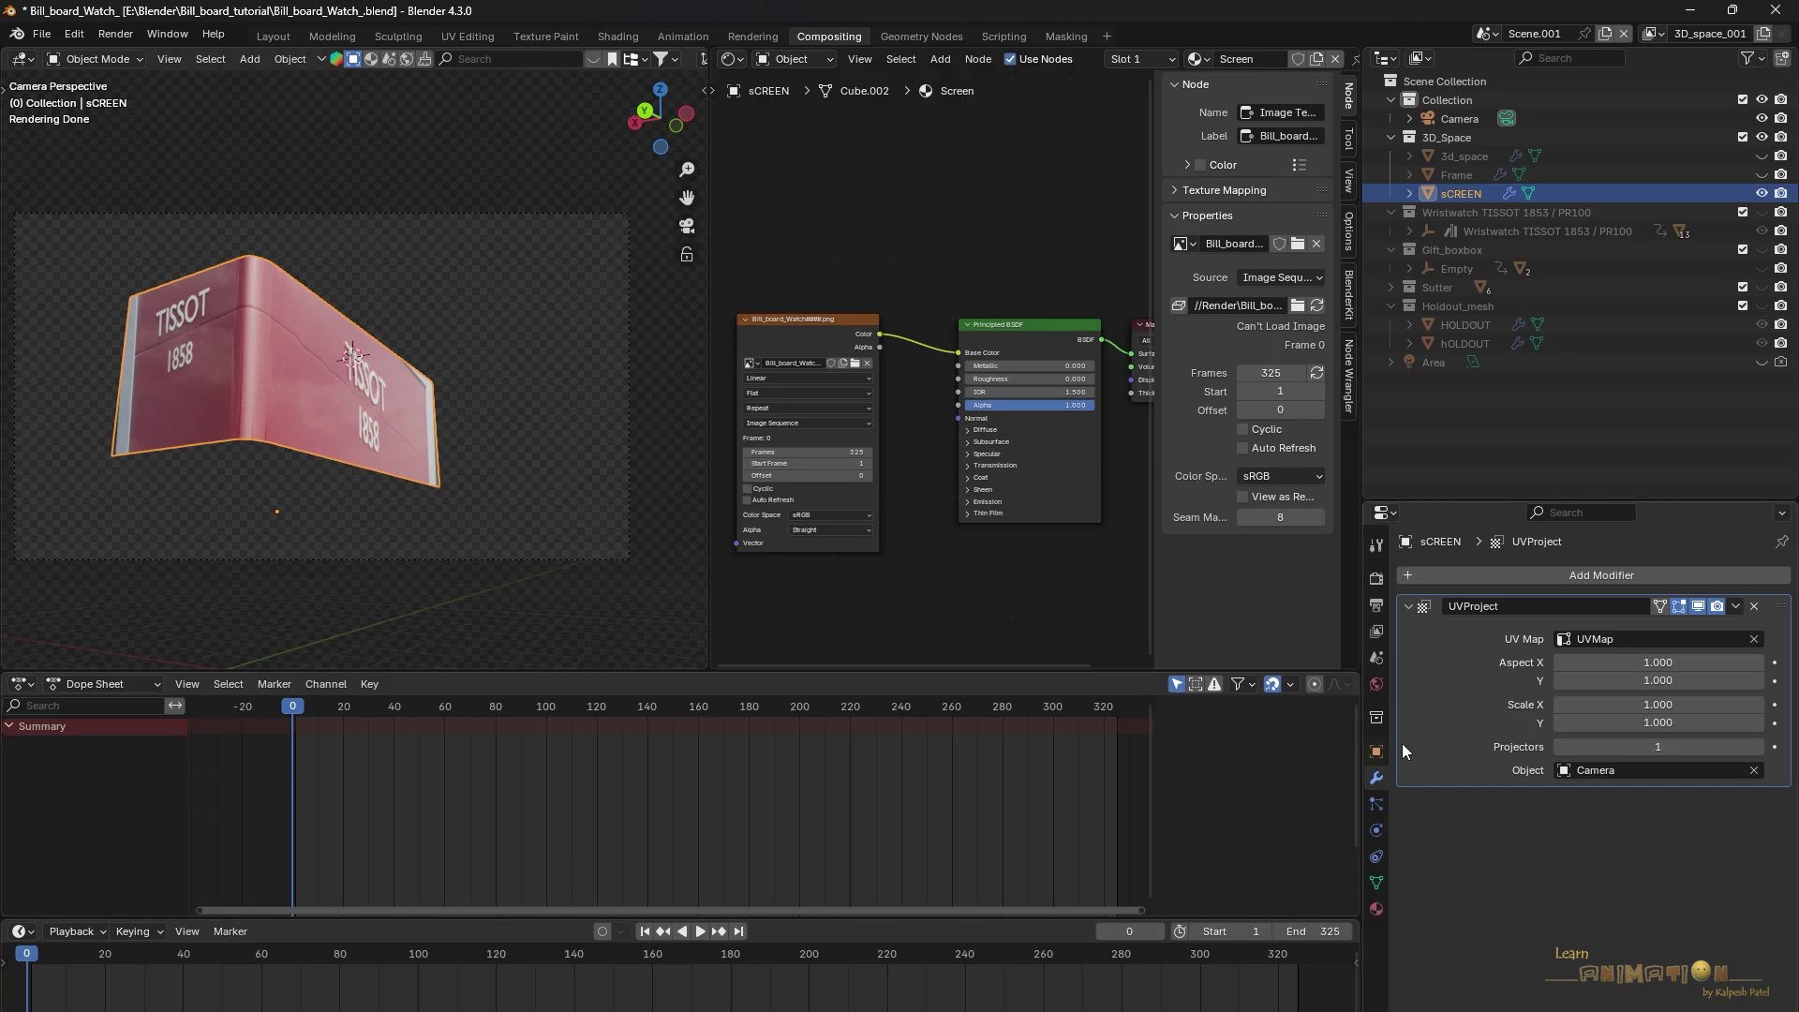
pyautogui.click(1659, 660)
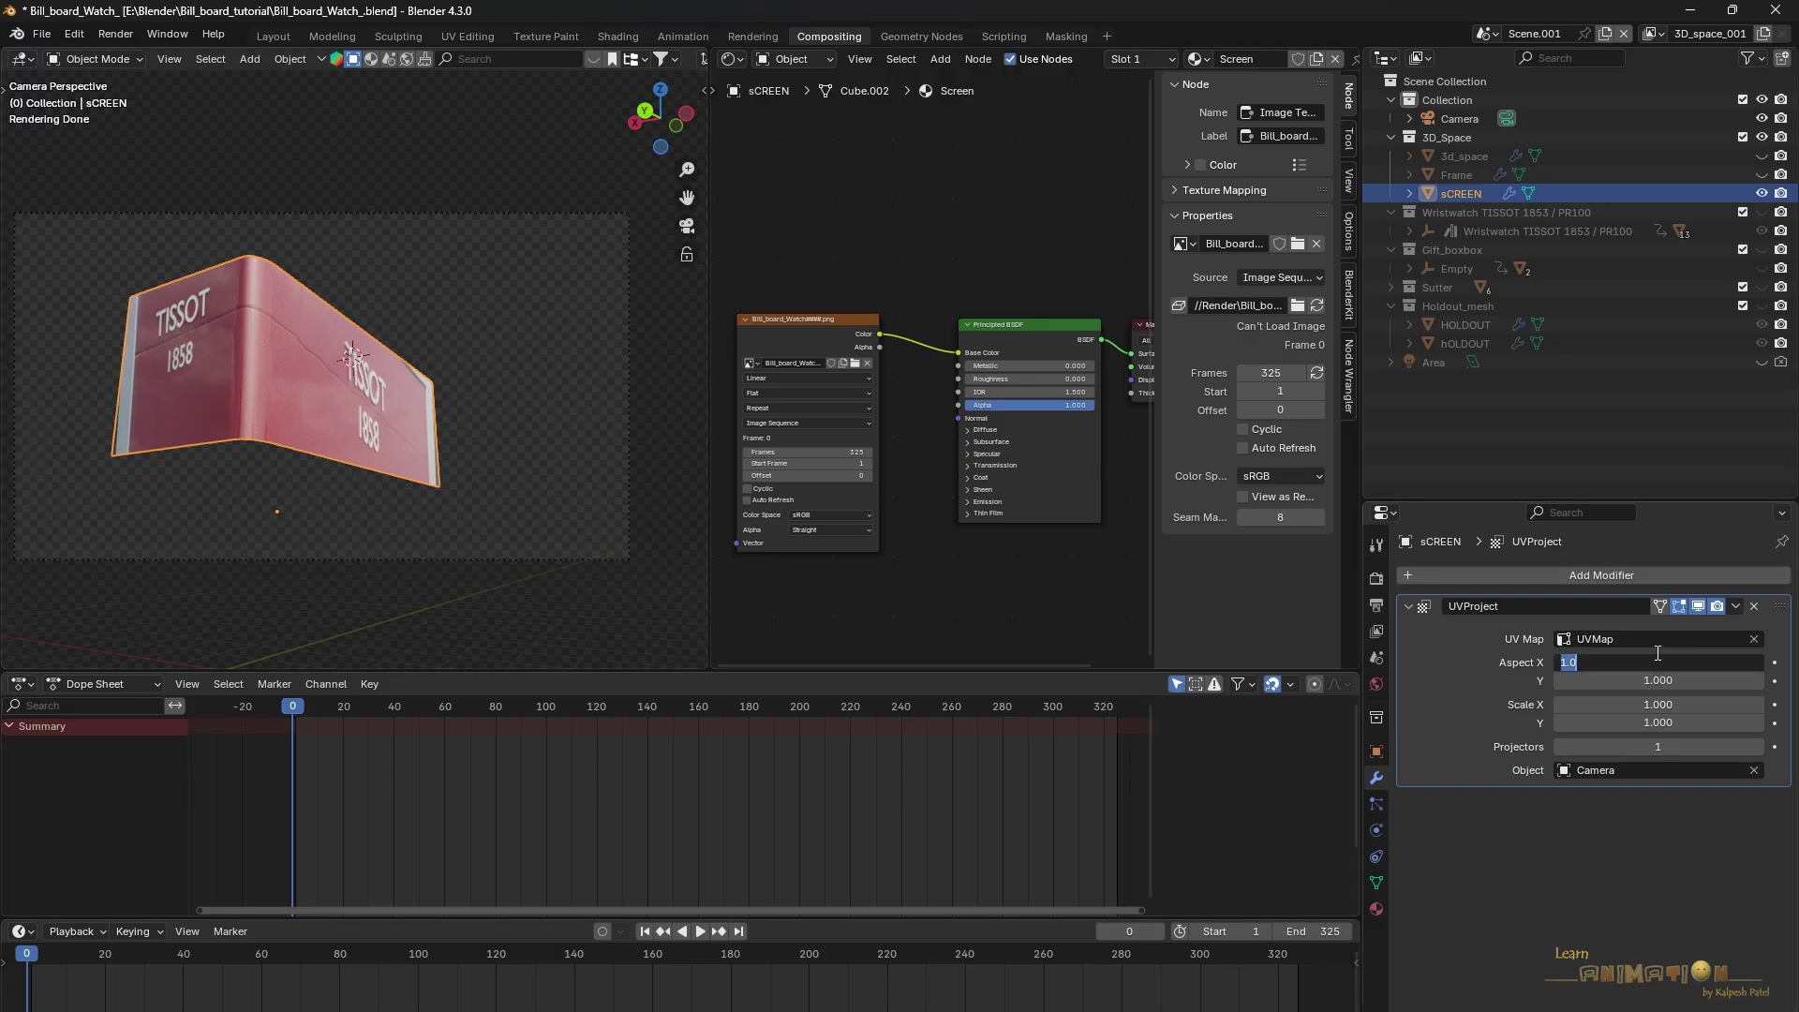
pyautogui.write('1.')
pyautogui.write('777')
pyautogui.write('78')
pyautogui.press('Return')
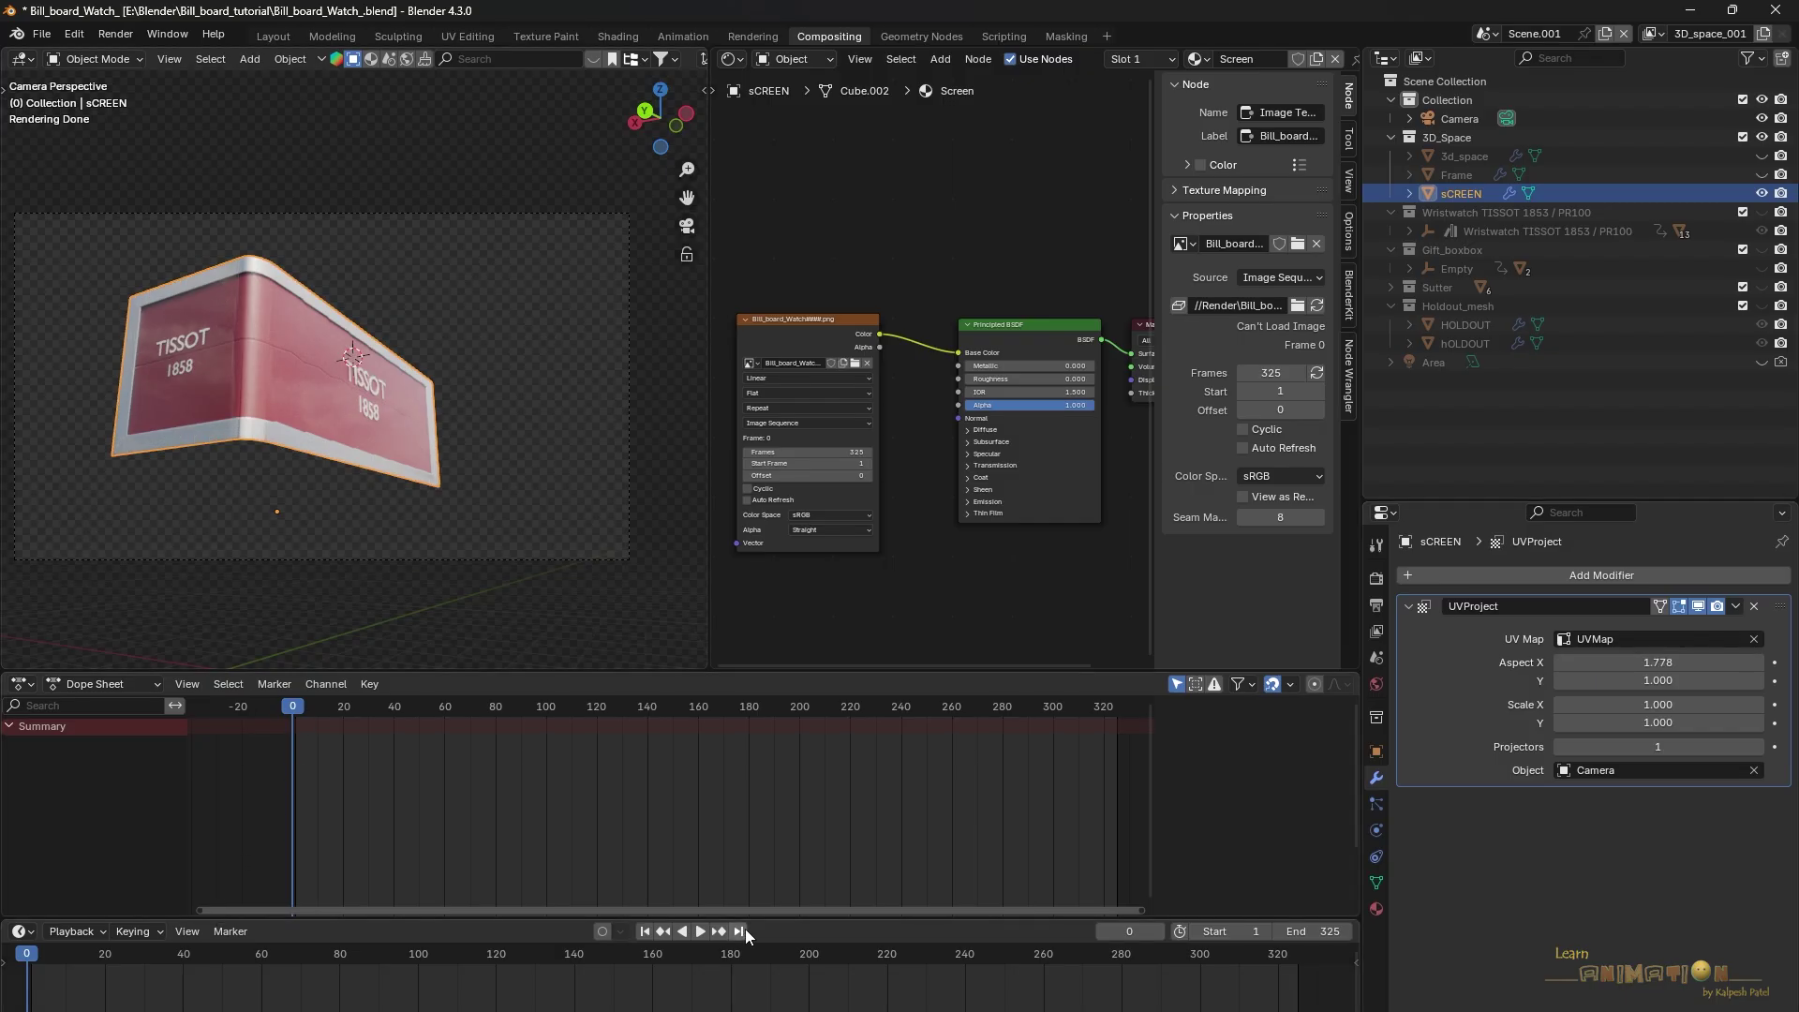
# Play back the projected animation briefly and enable Cyclic and Auto Refresh on the Bill_board_Watch image texture
pyautogui.click(700, 931)
pyautogui.press('space')
pyautogui.moveTo(784, 334); pyautogui.dragTo(798, 273)
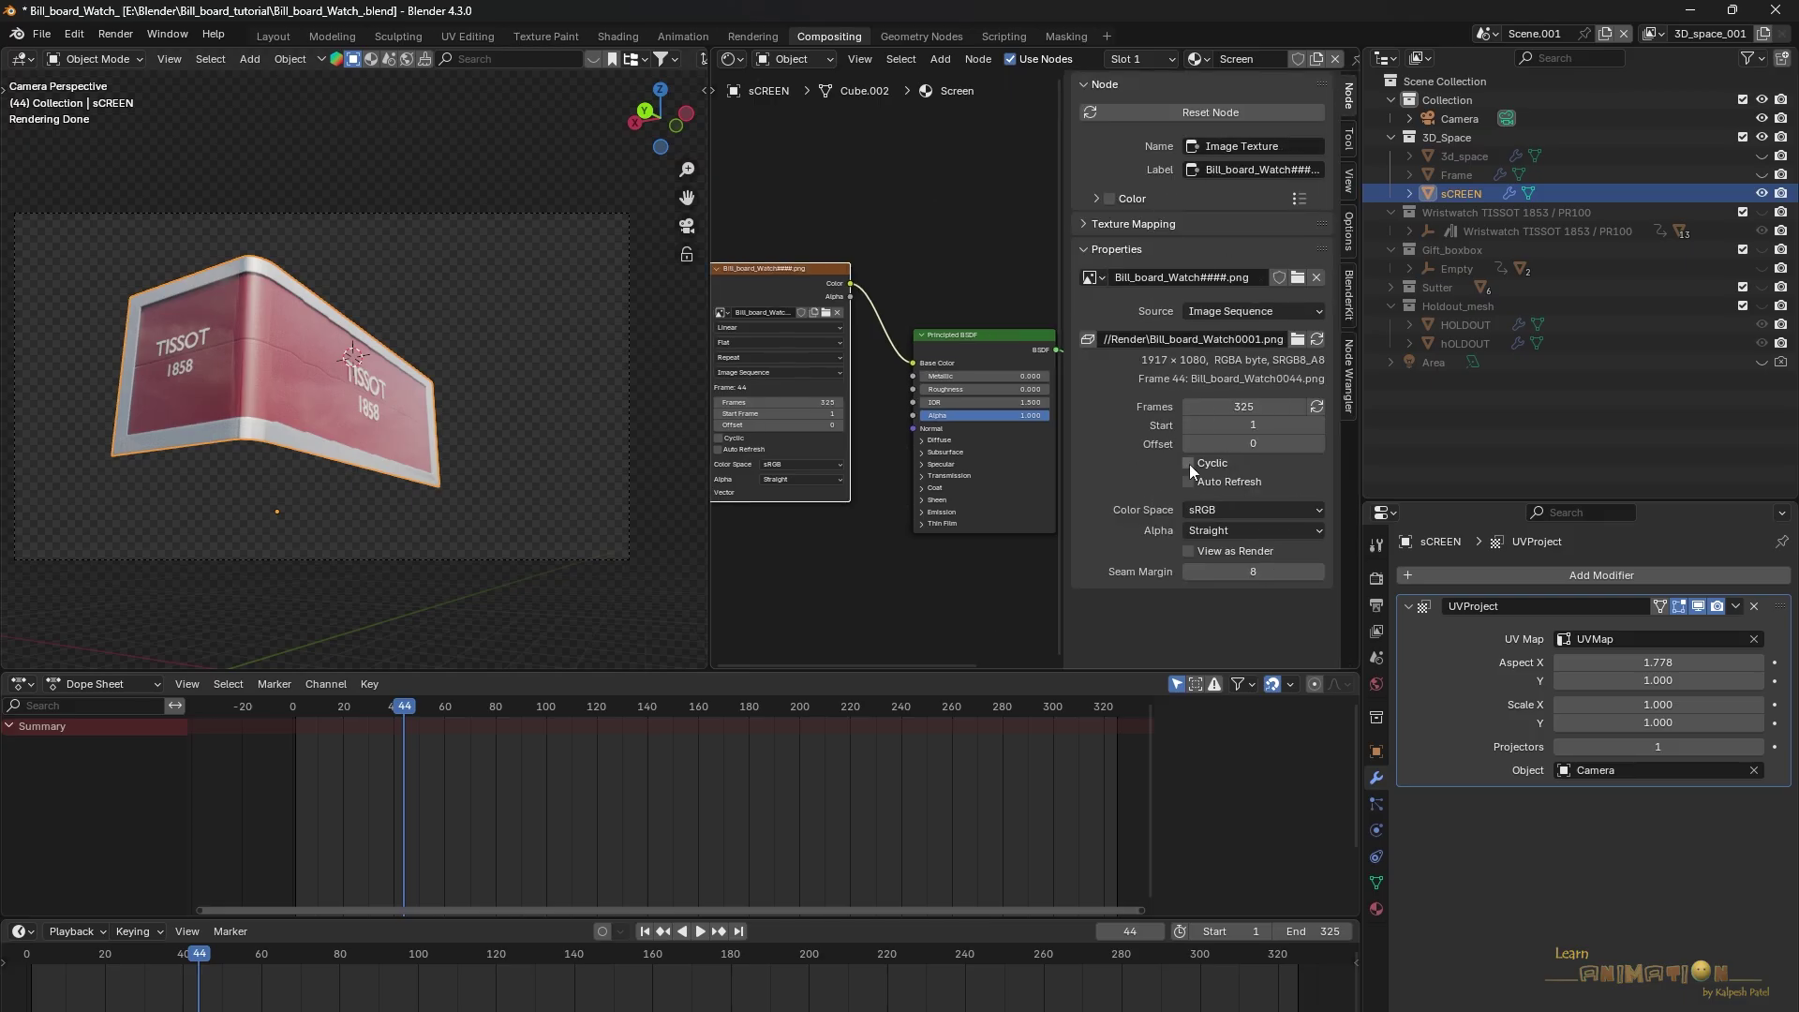
pyautogui.click(1188, 463)
pyautogui.click(1189, 482)
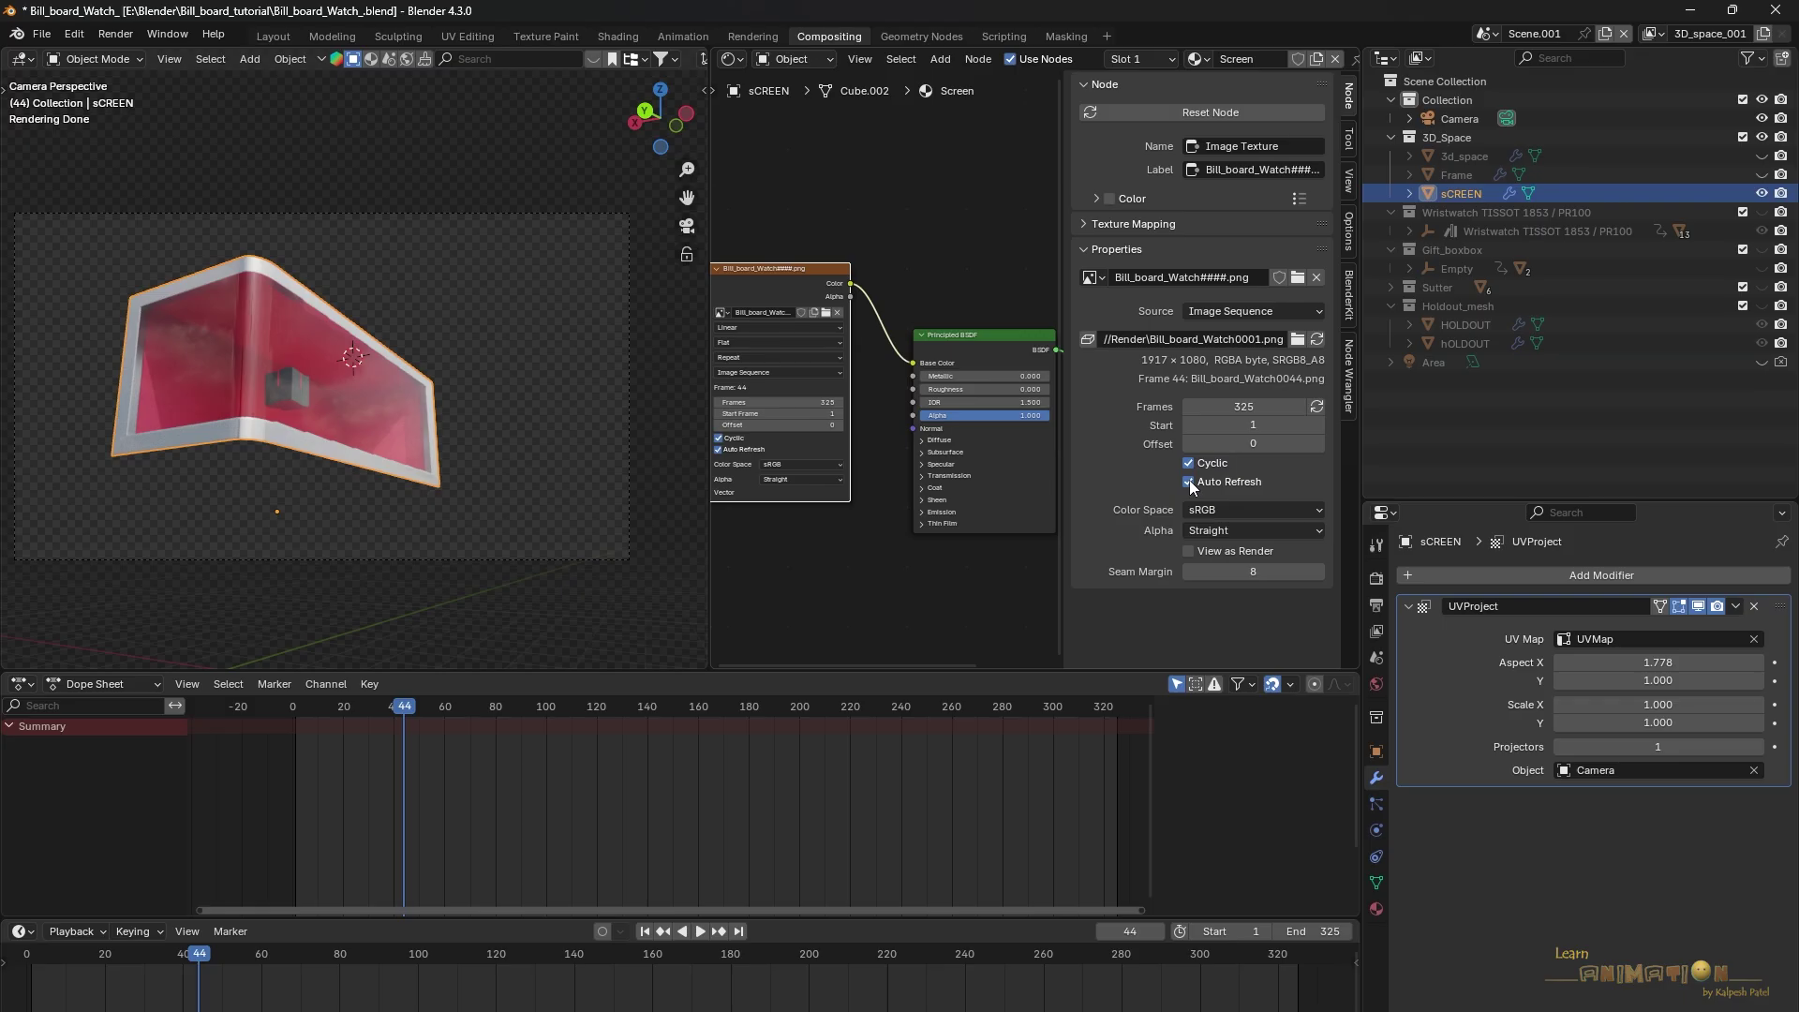
# Scrub and play the timeline to check how the image sequence updates on the screen mesh
pyautogui.scroll(-1, 1190, 484)
pyautogui.moveTo(339, 712); pyautogui.dragTo(667, 701)
pyautogui.click(490, 706)
pyautogui.press('space')
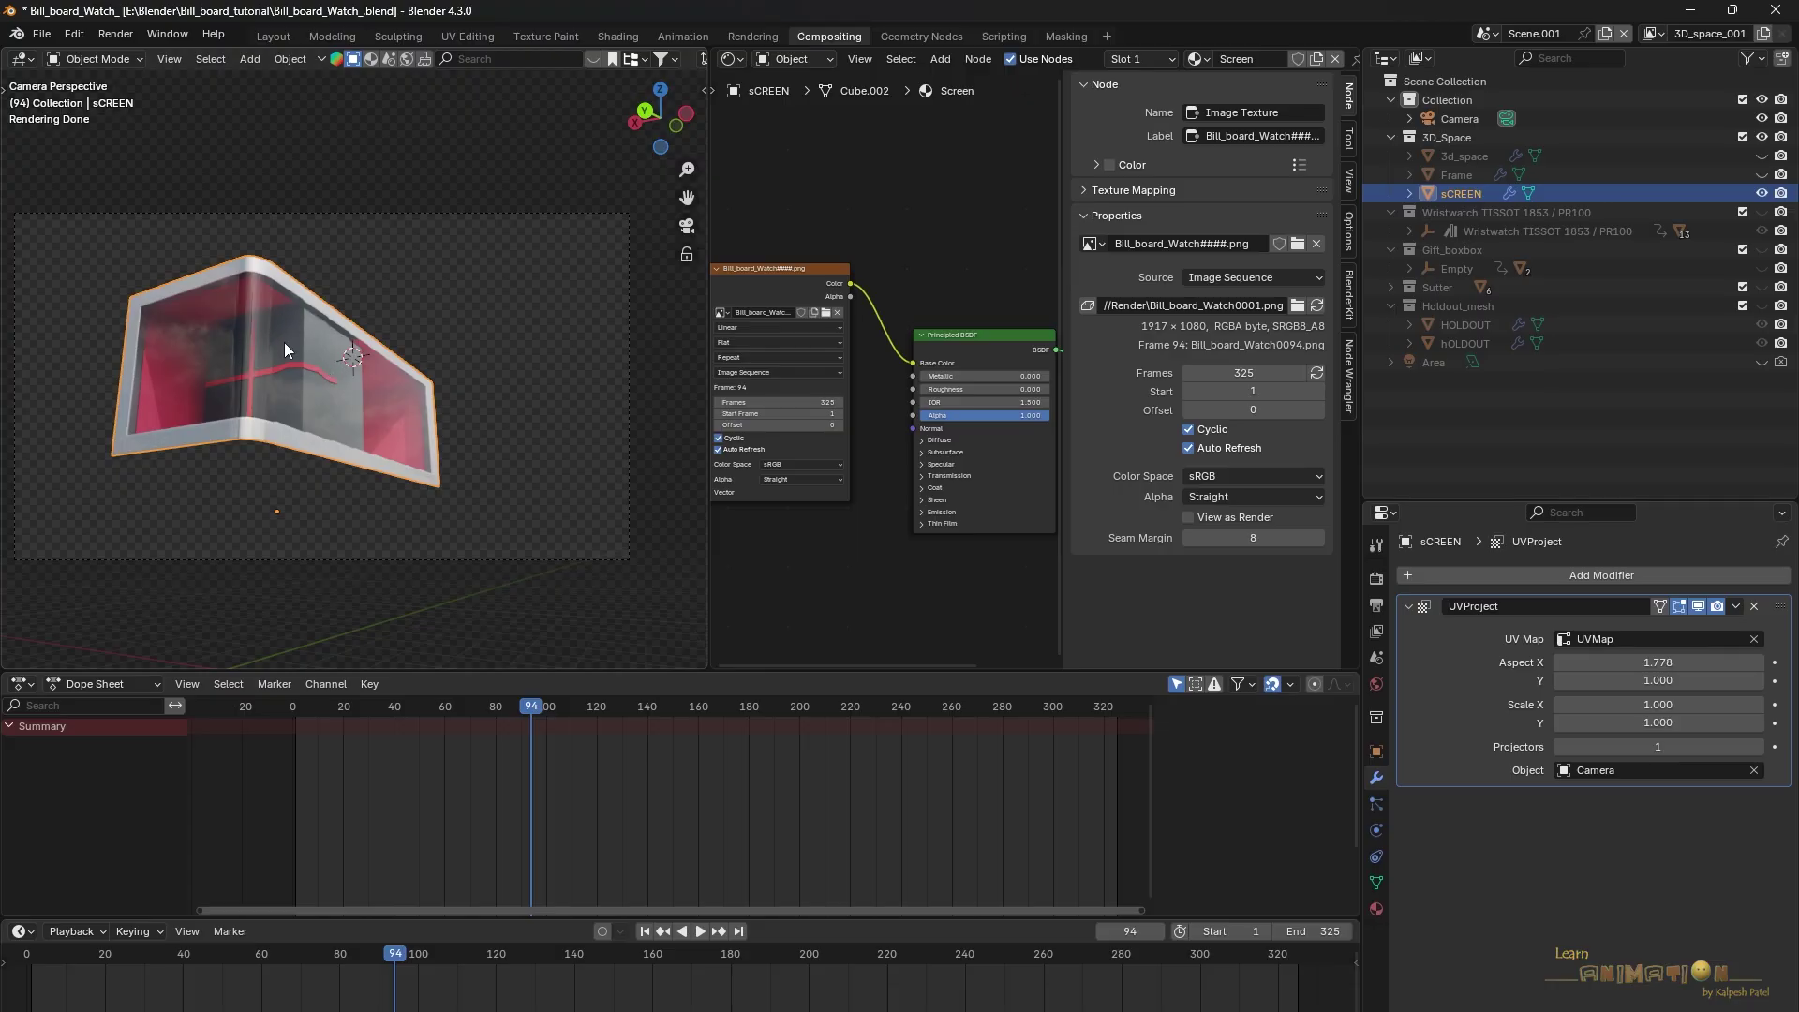
# Change the Shader Editor area to a 3D Viewport and orbit to view the front of the screen mesh
pyautogui.click(733, 59)
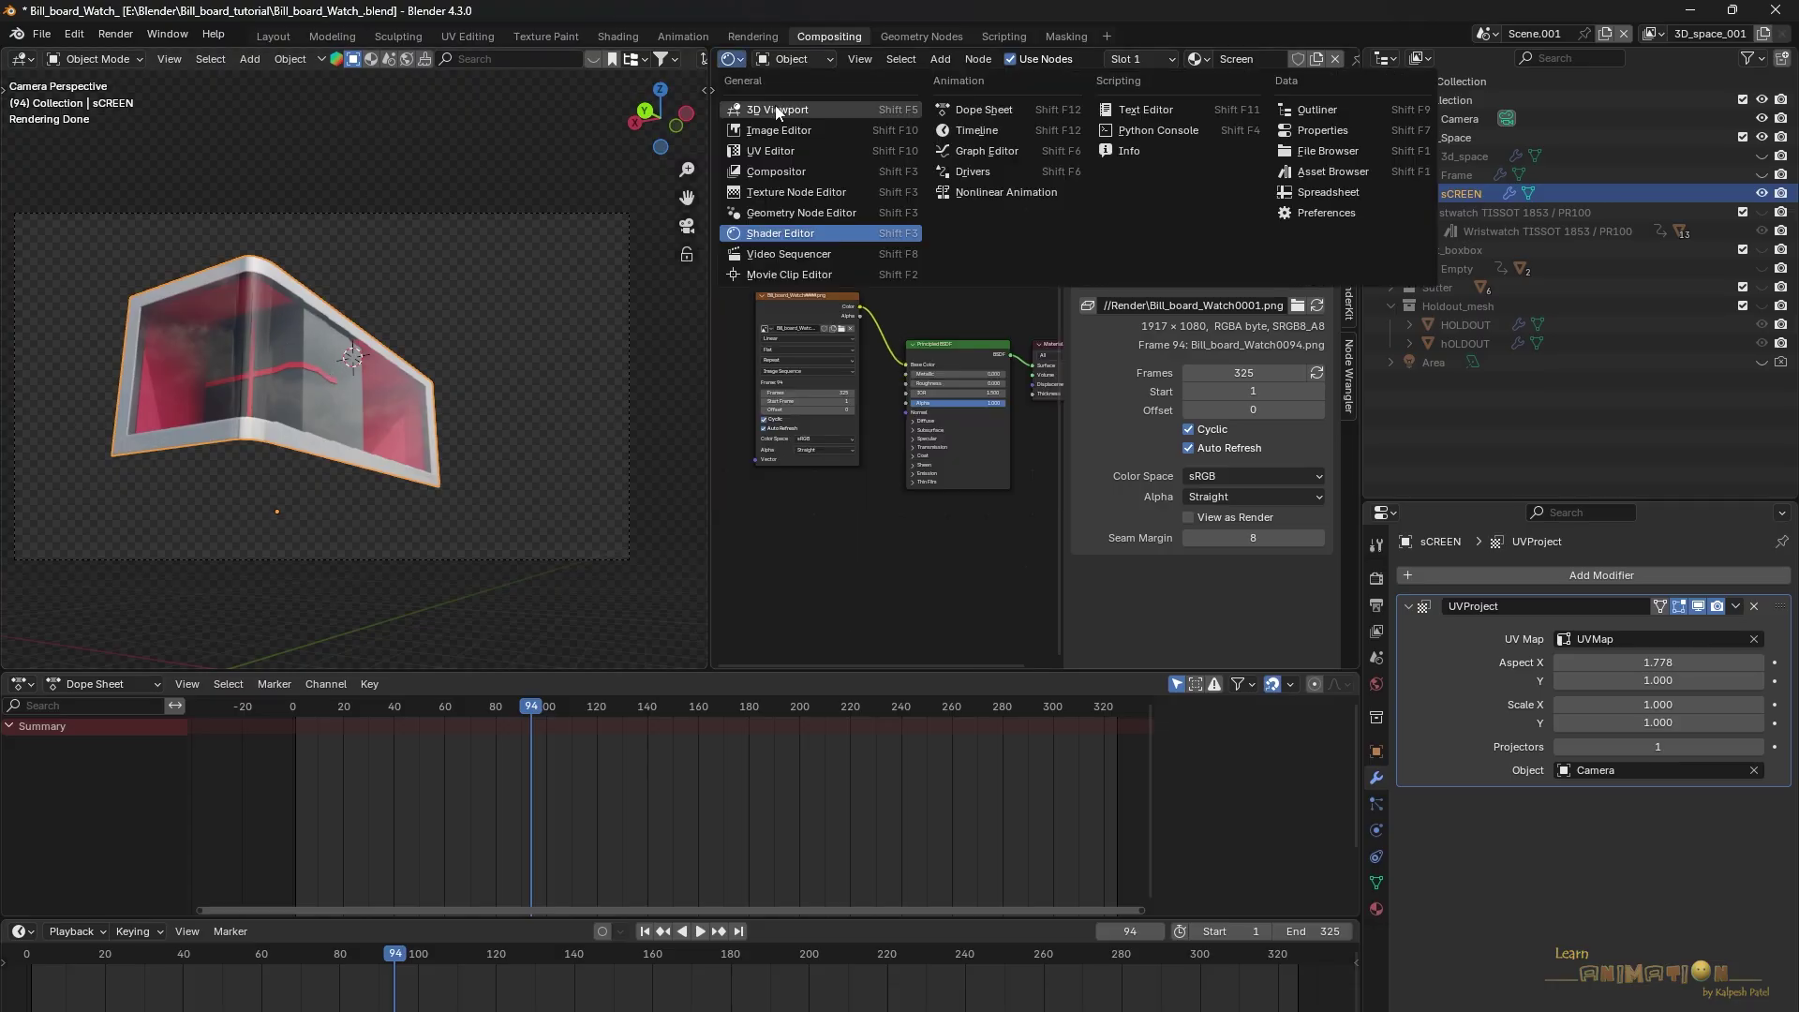
pyautogui.click(778, 108)
pyautogui.moveTo(970, 352); pyautogui.dragTo(1066, 431, button='middle')
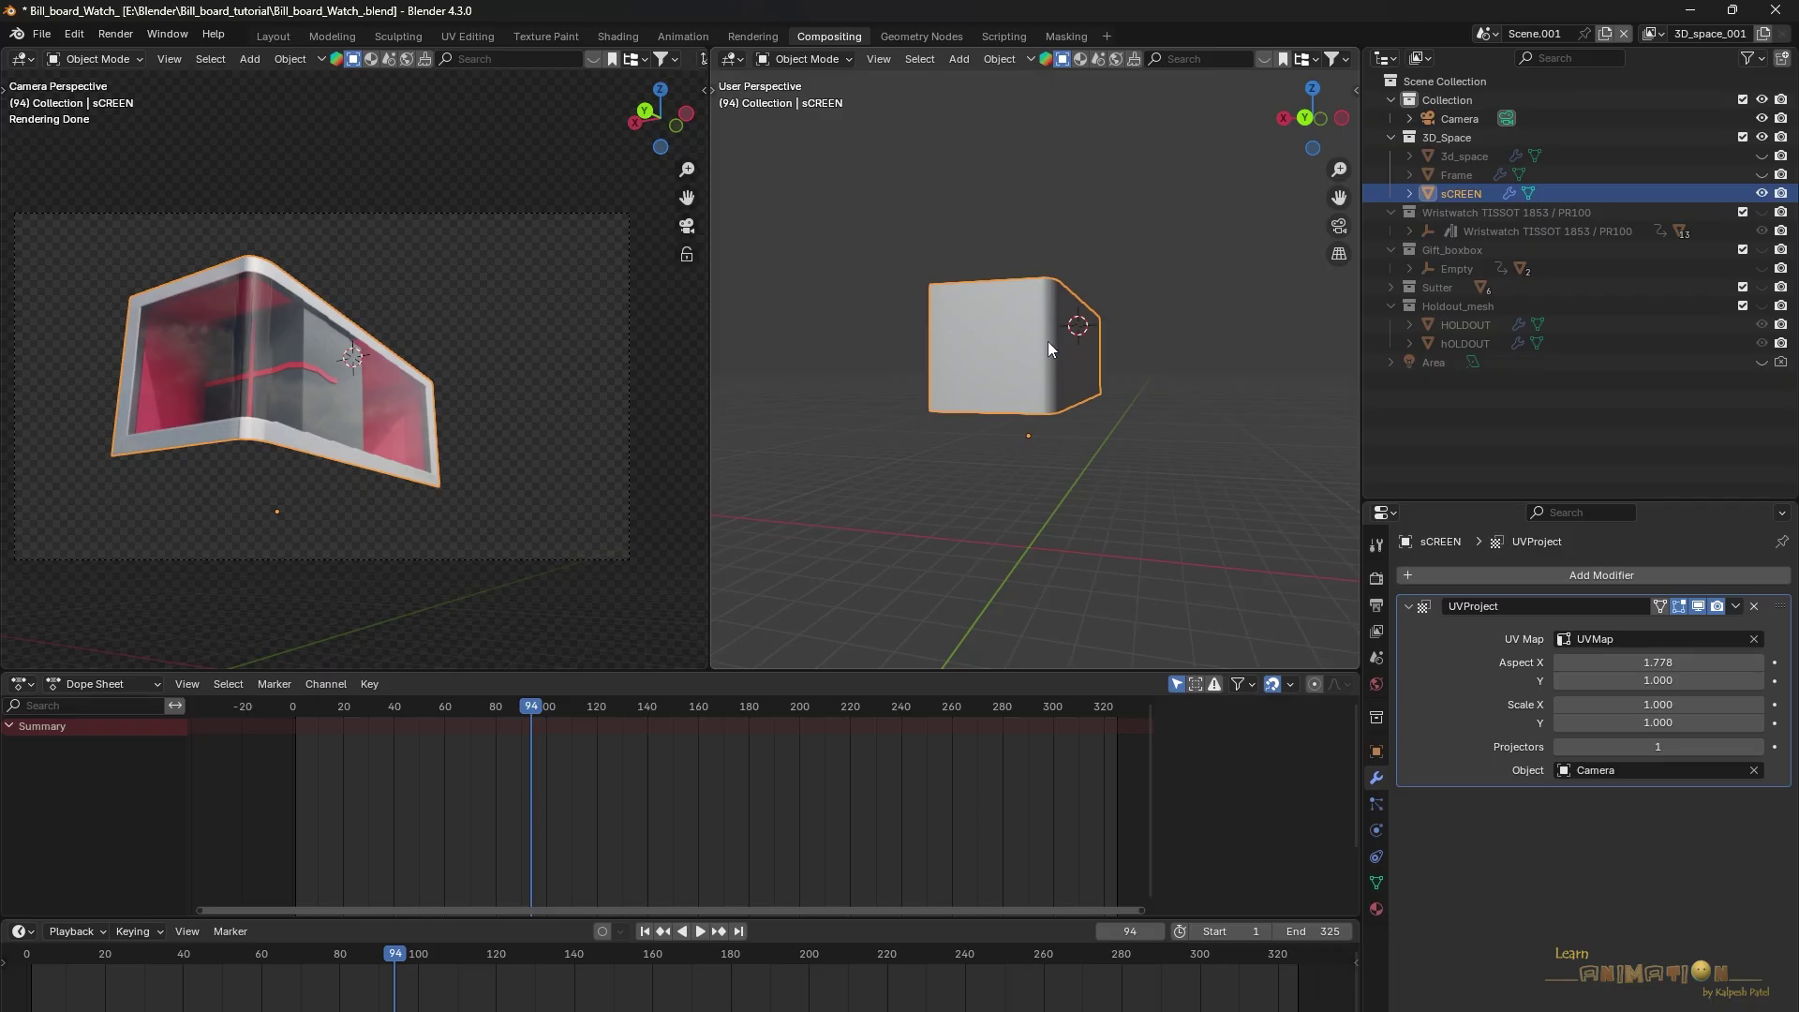
# Set the Screen material's Roughness to 1.000 and examine the projected image up close at another frame
pyautogui.click(1376, 907)
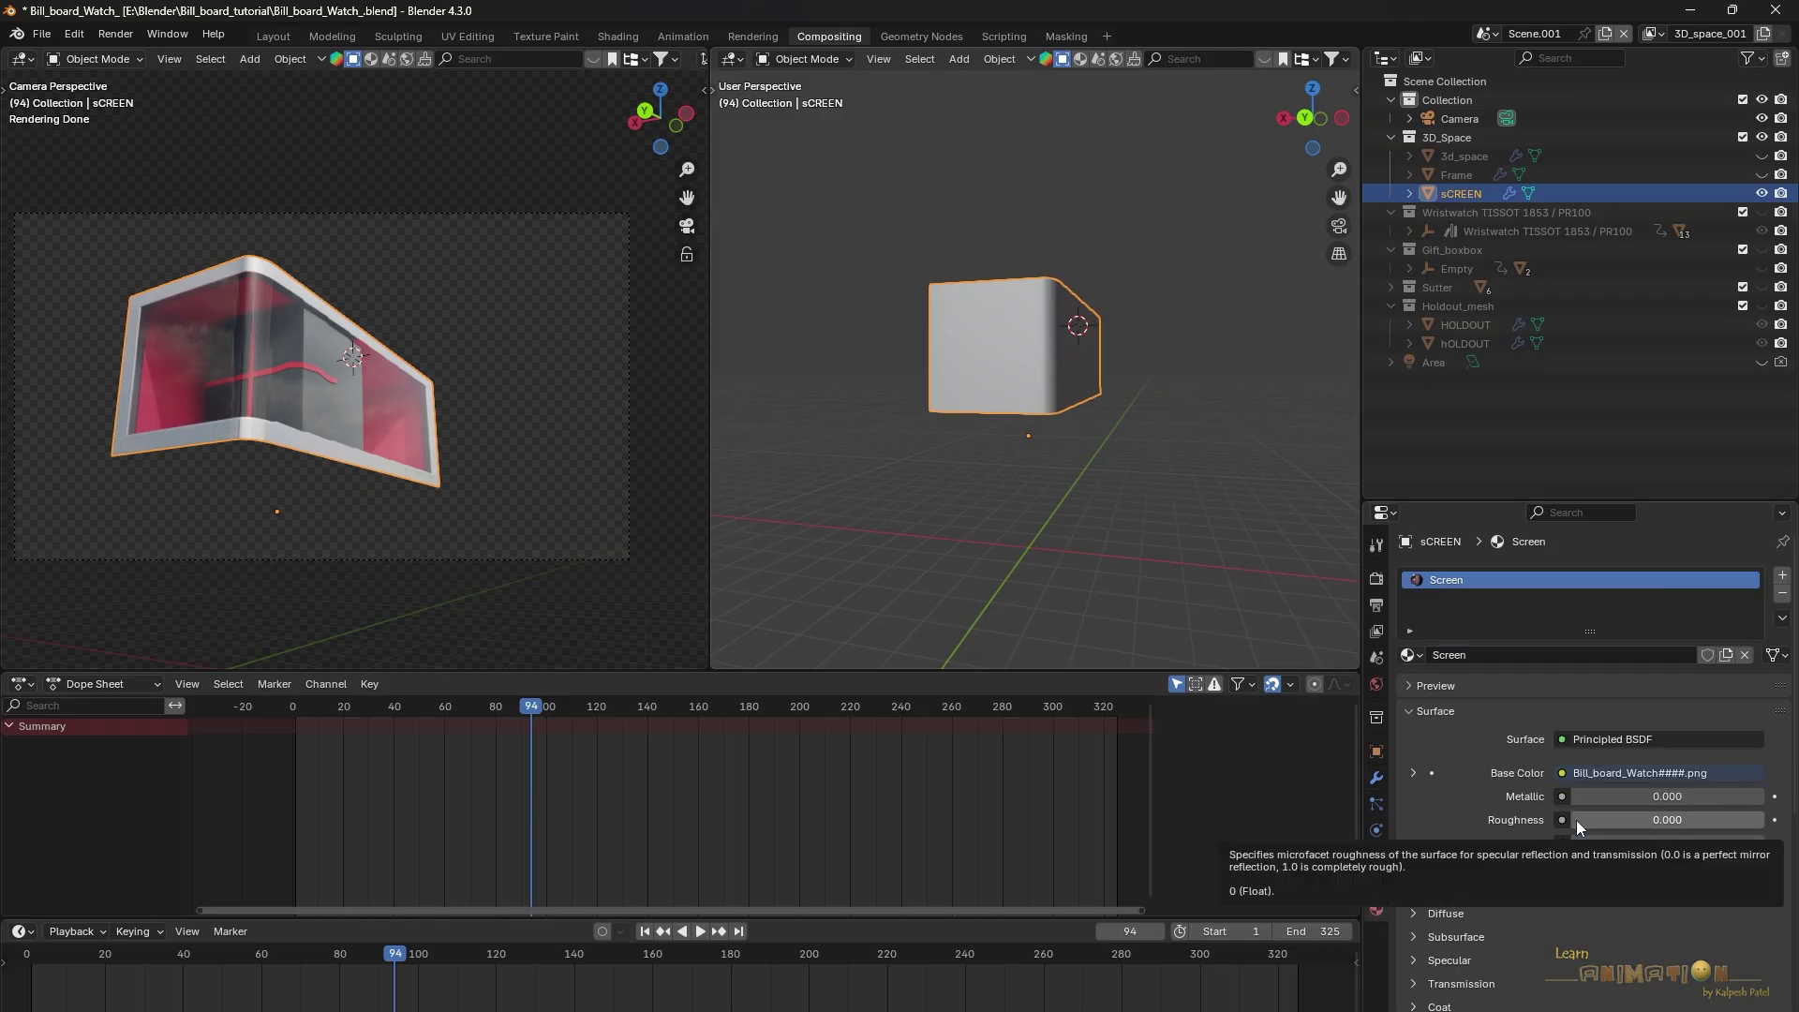
pyautogui.moveTo(1577, 824); pyautogui.dragTo(1766, 824)
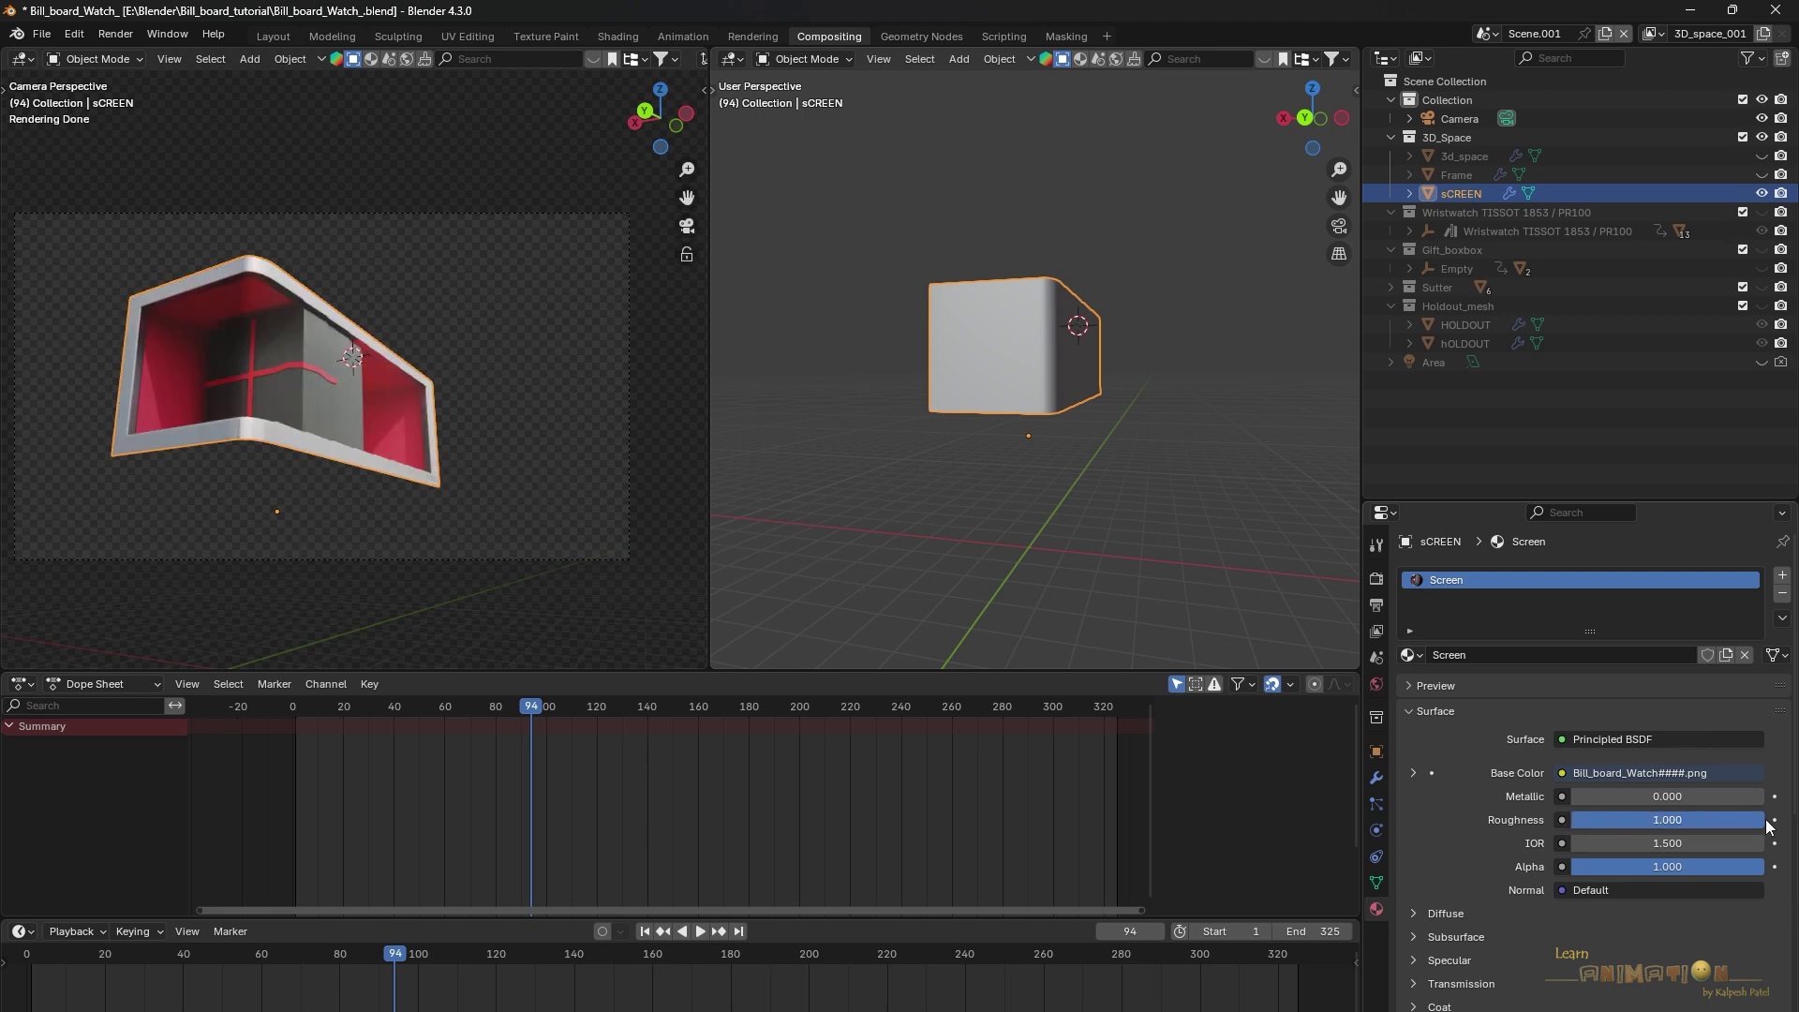
pyautogui.moveTo(1574, 797)
pyautogui.mouseDown()
pyautogui.moveTo(1680, 798)
pyautogui.moveTo(1574, 798)
pyautogui.mouseUp()
pyautogui.scroll(5, 409, 444)
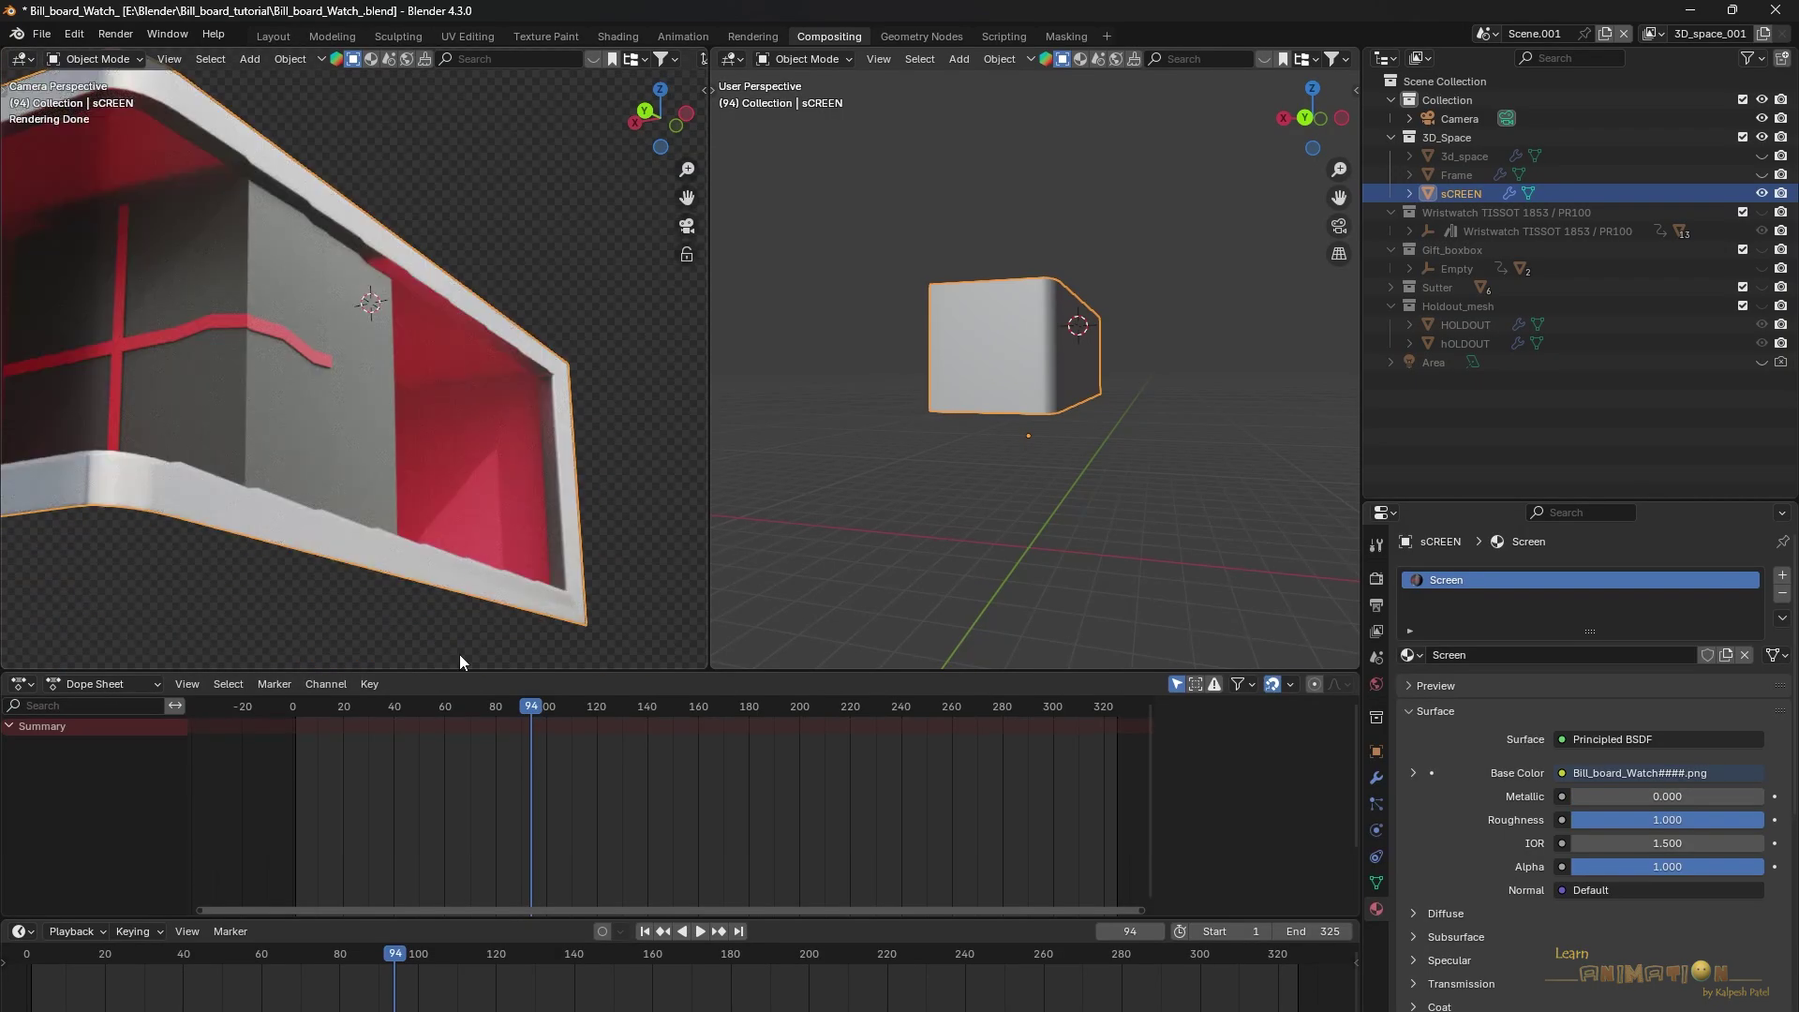
pyautogui.moveTo(323, 708); pyautogui.dragTo(482, 708)
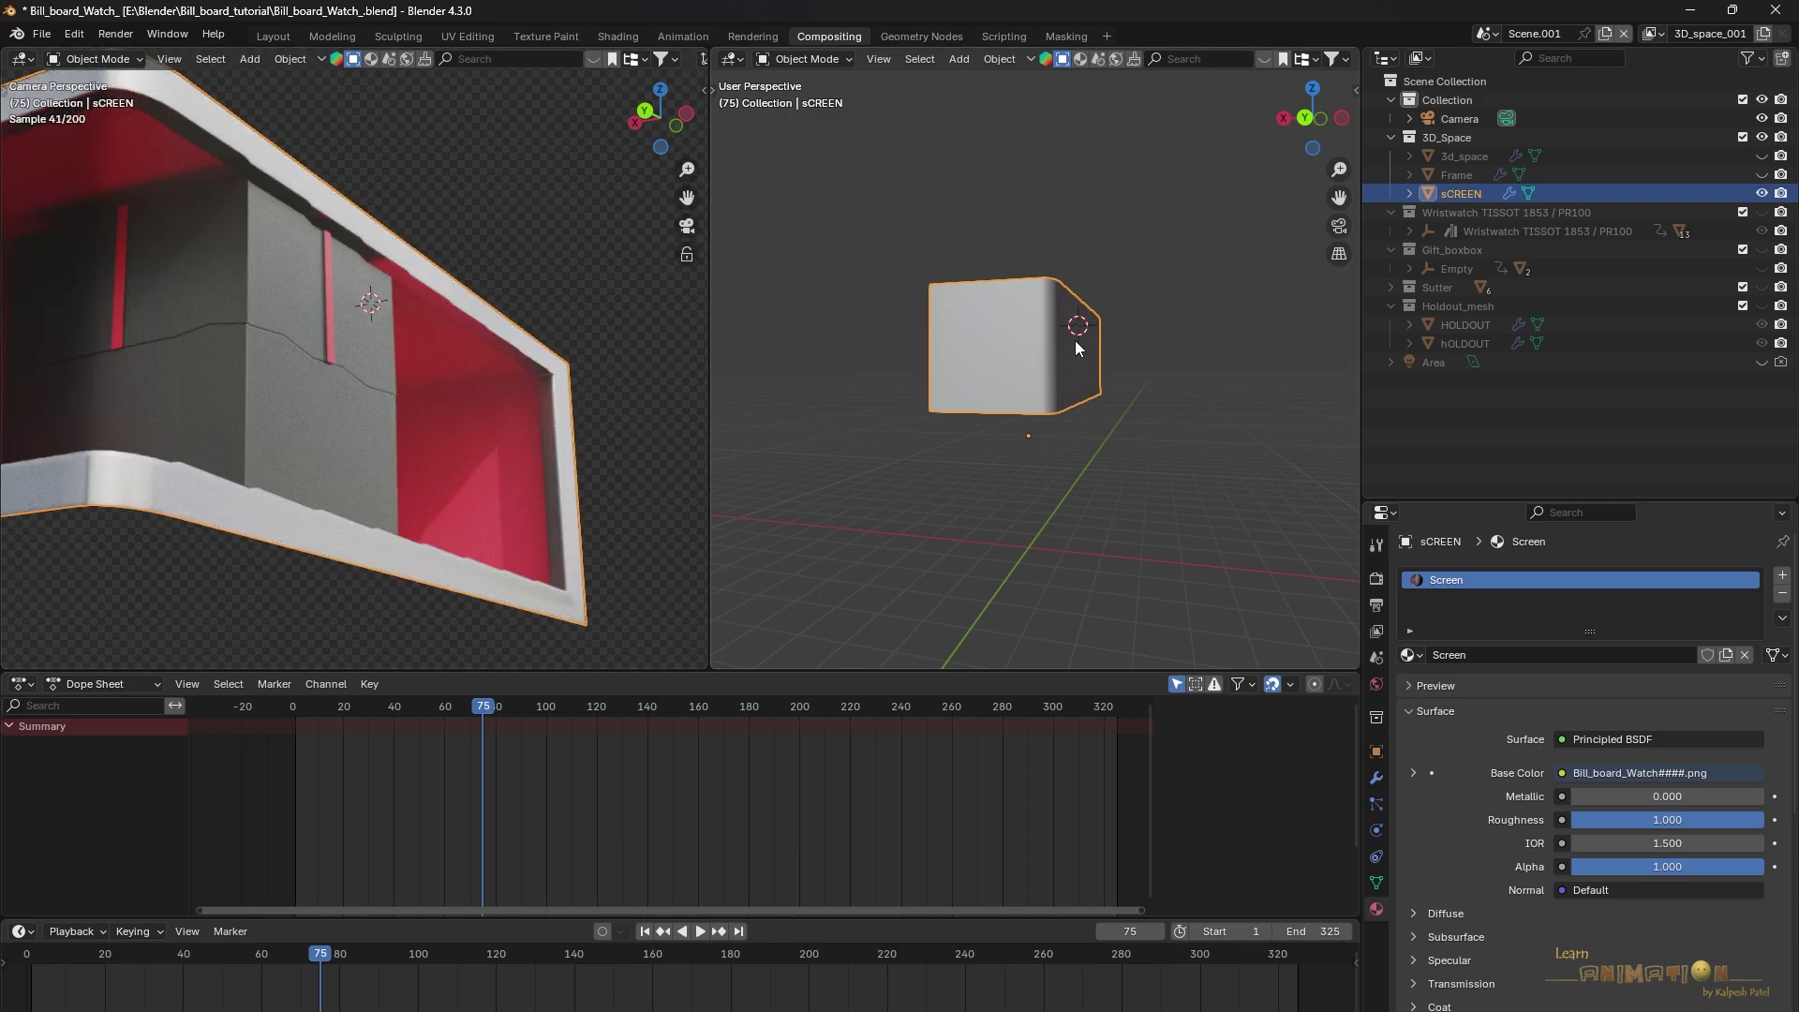
# Add nine evenly spaced horizontal loop cuts around the sCREEN mesh without sliding them
pyautogui.scroll(6, 1068, 337)
pyautogui.scroll(-6, 1030, 343)
pyautogui.press('Tab')
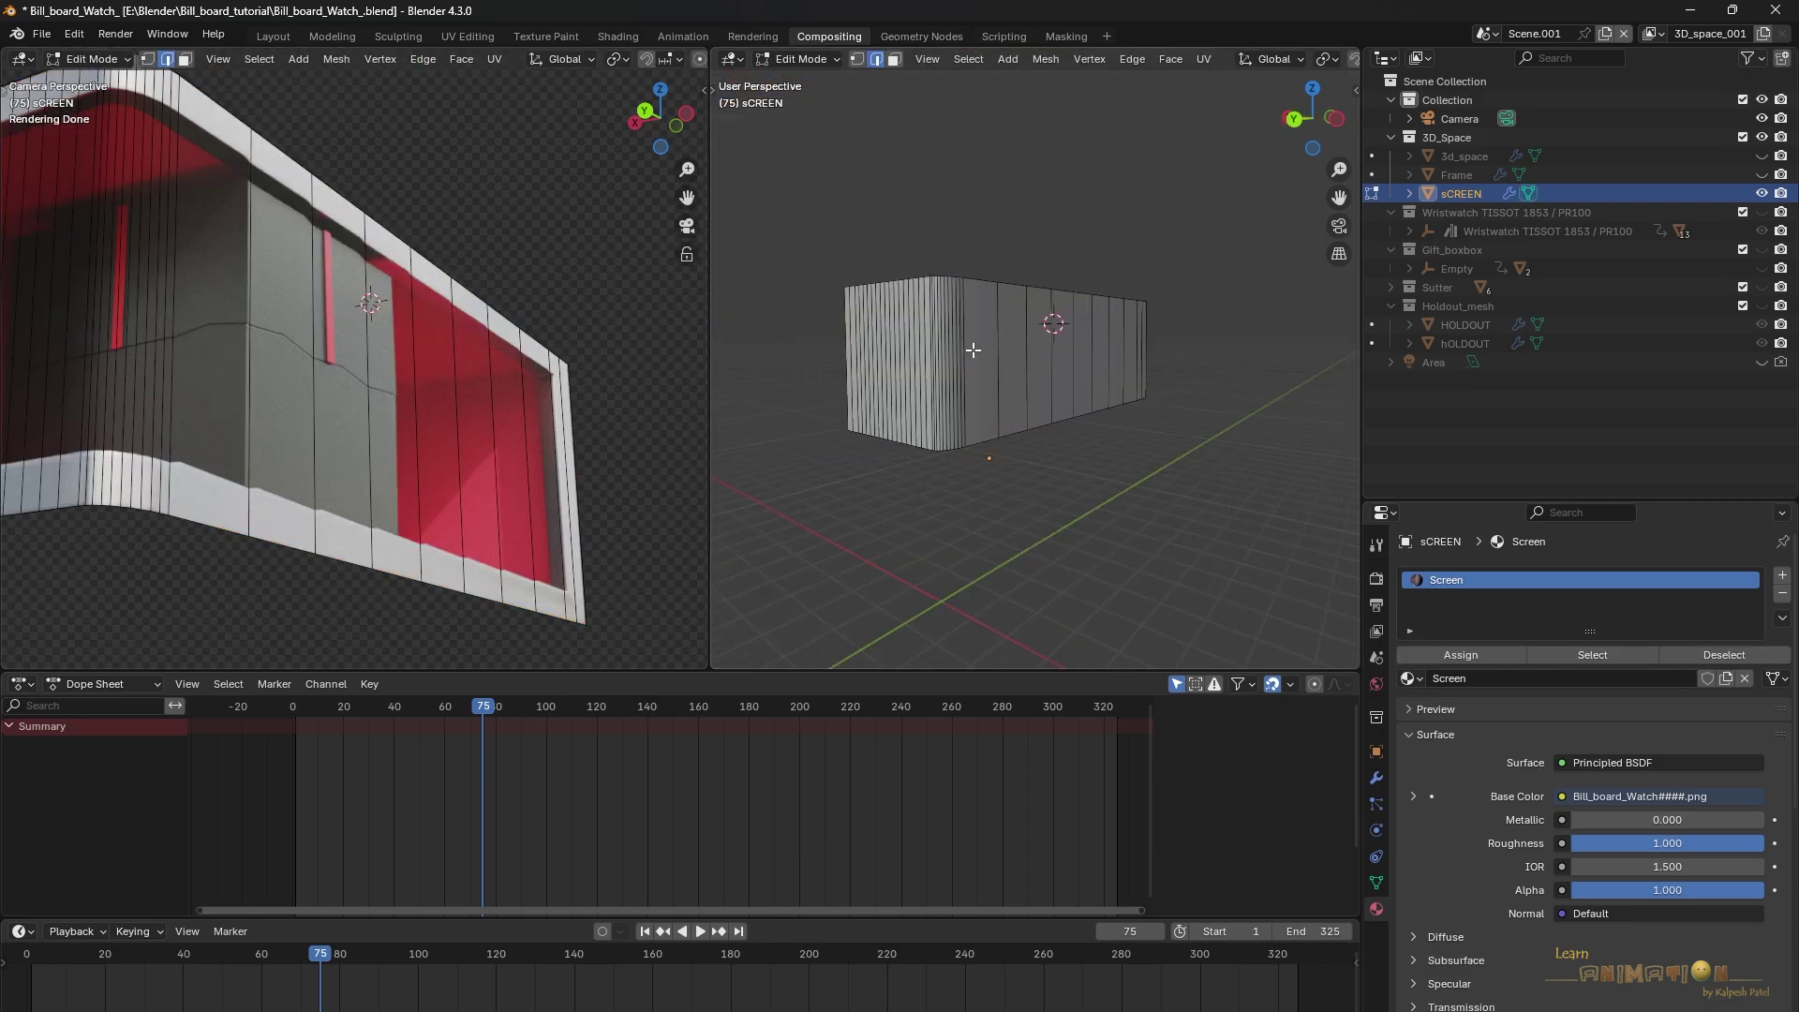
pyautogui.hotkey('ctrl', 'r')
pyautogui.scroll(8, 972, 349)
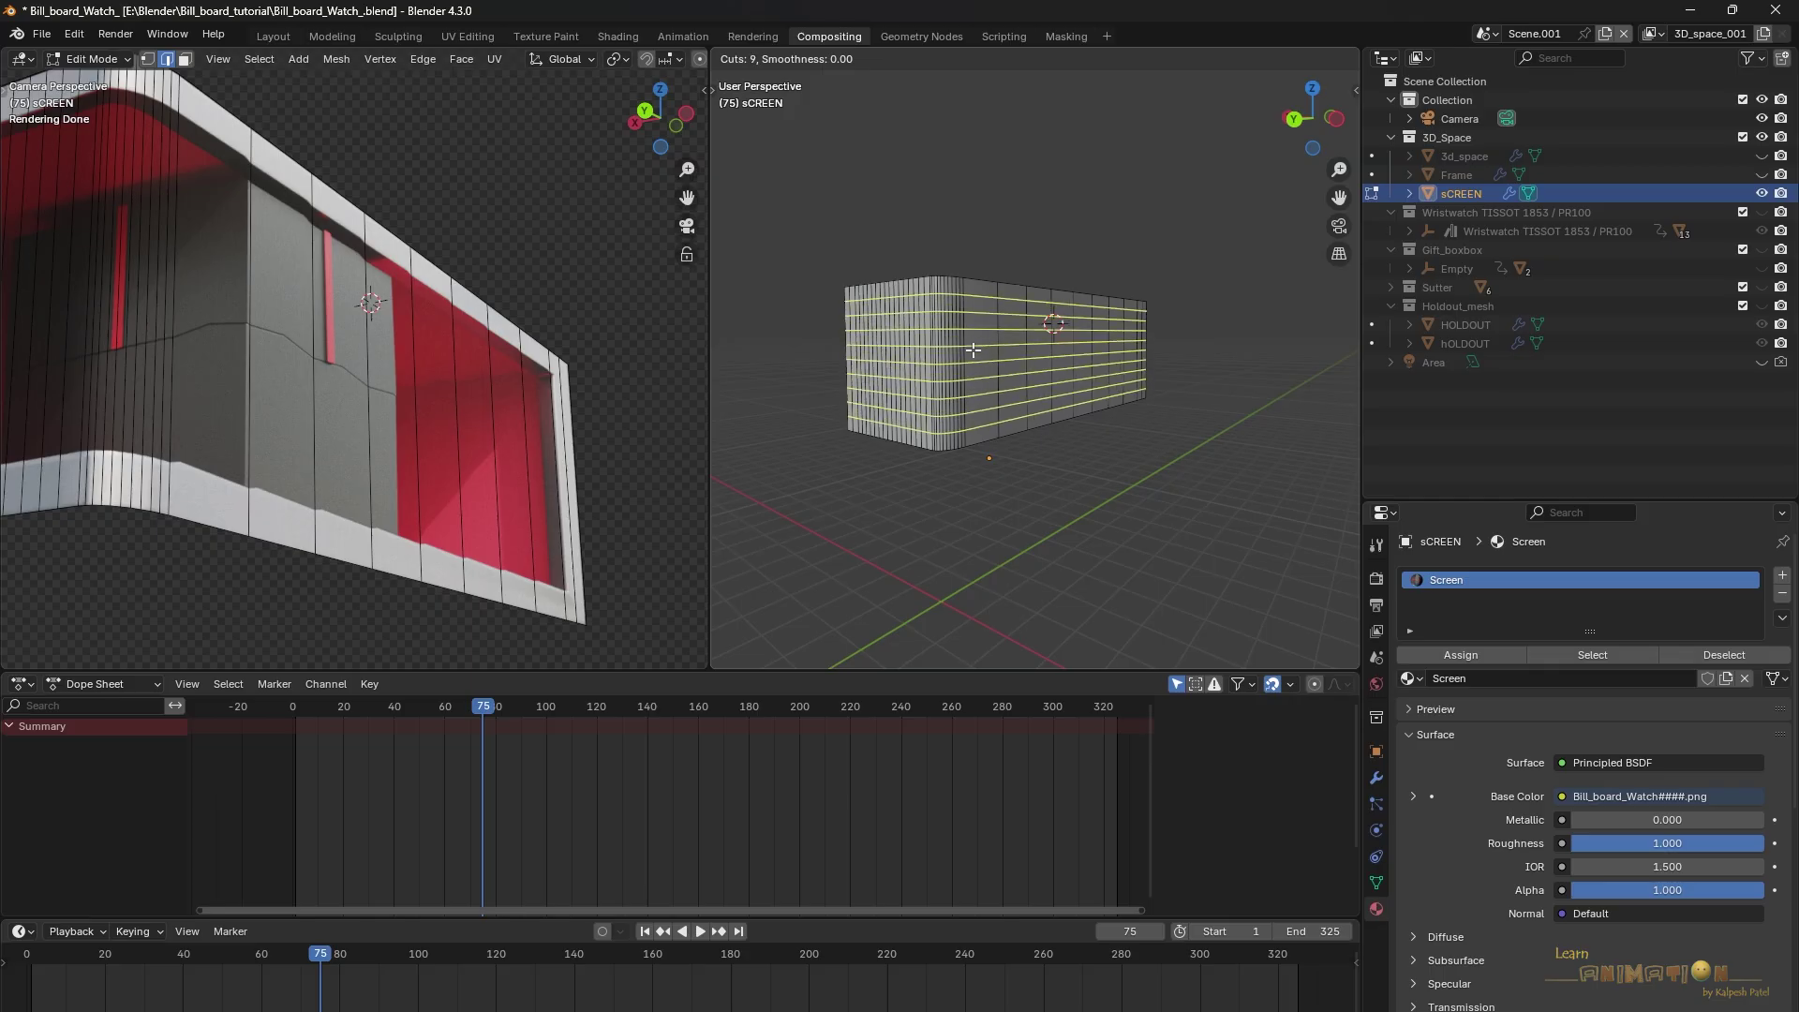
pyautogui.click(973, 350)
pyautogui.rightClick(972, 349)
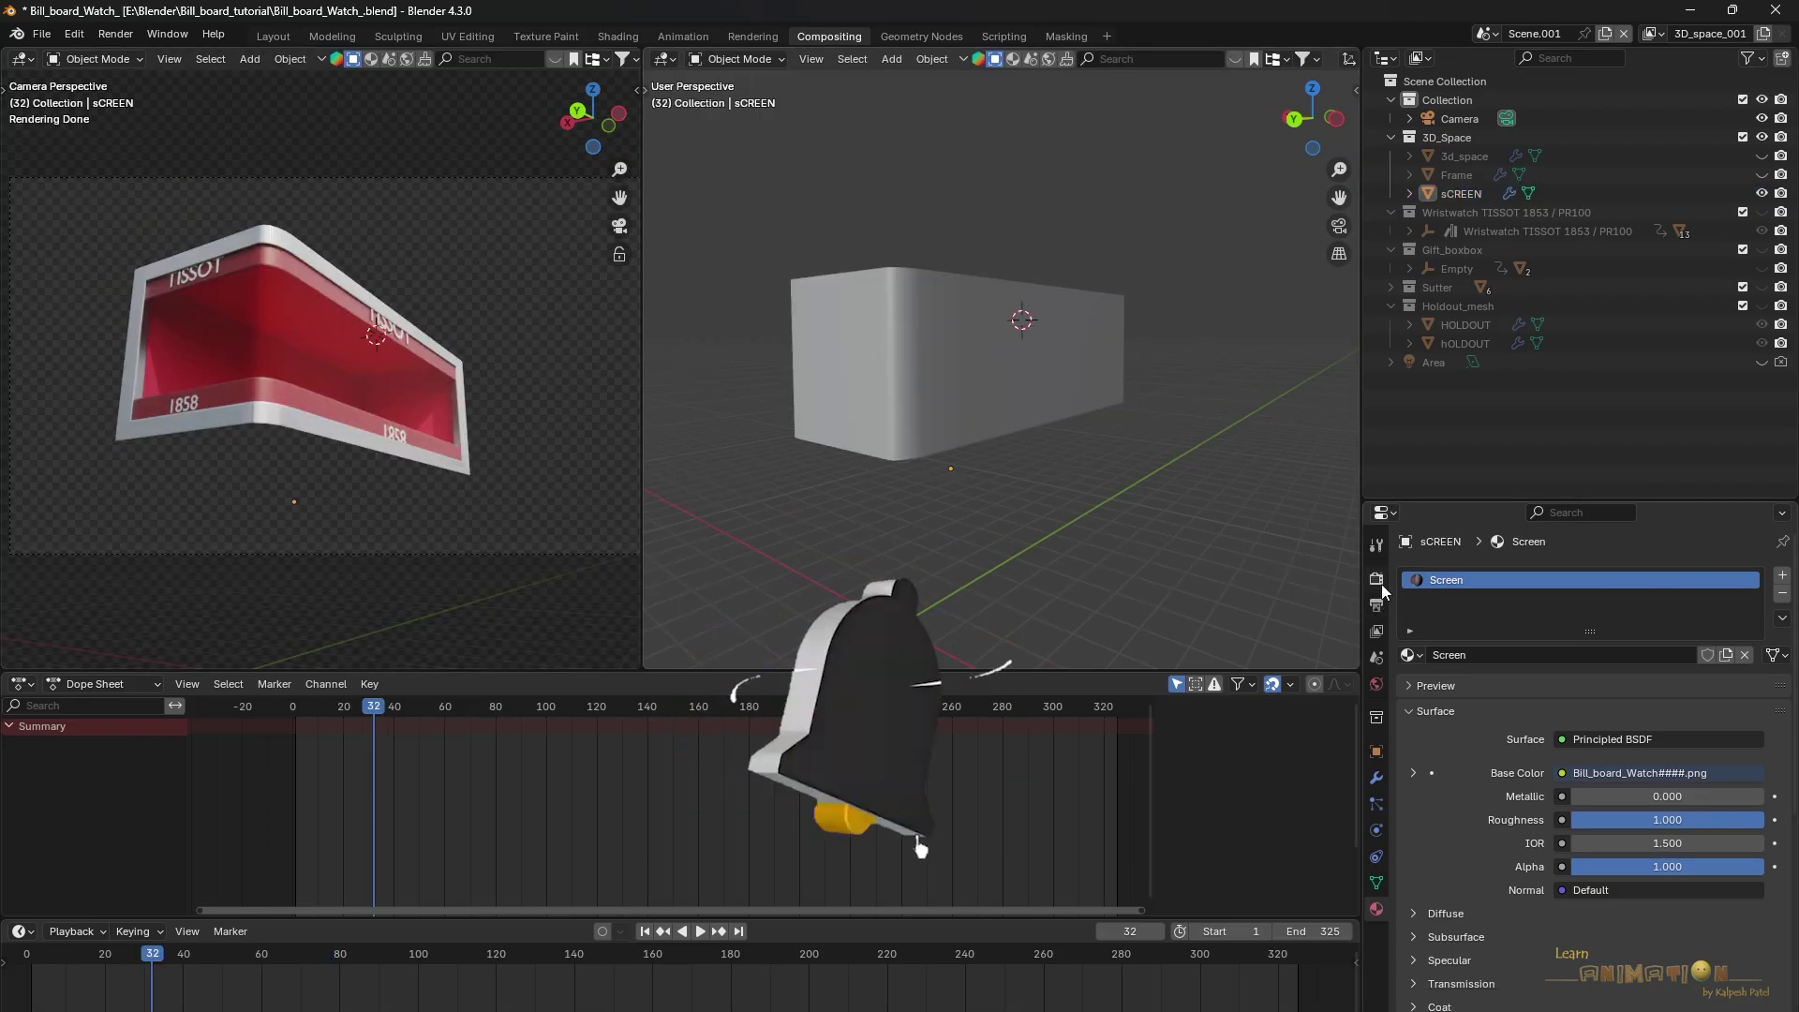
# Switch the render engine to EEVEE
pyautogui.click(1377, 580)
pyautogui.click(1599, 574)
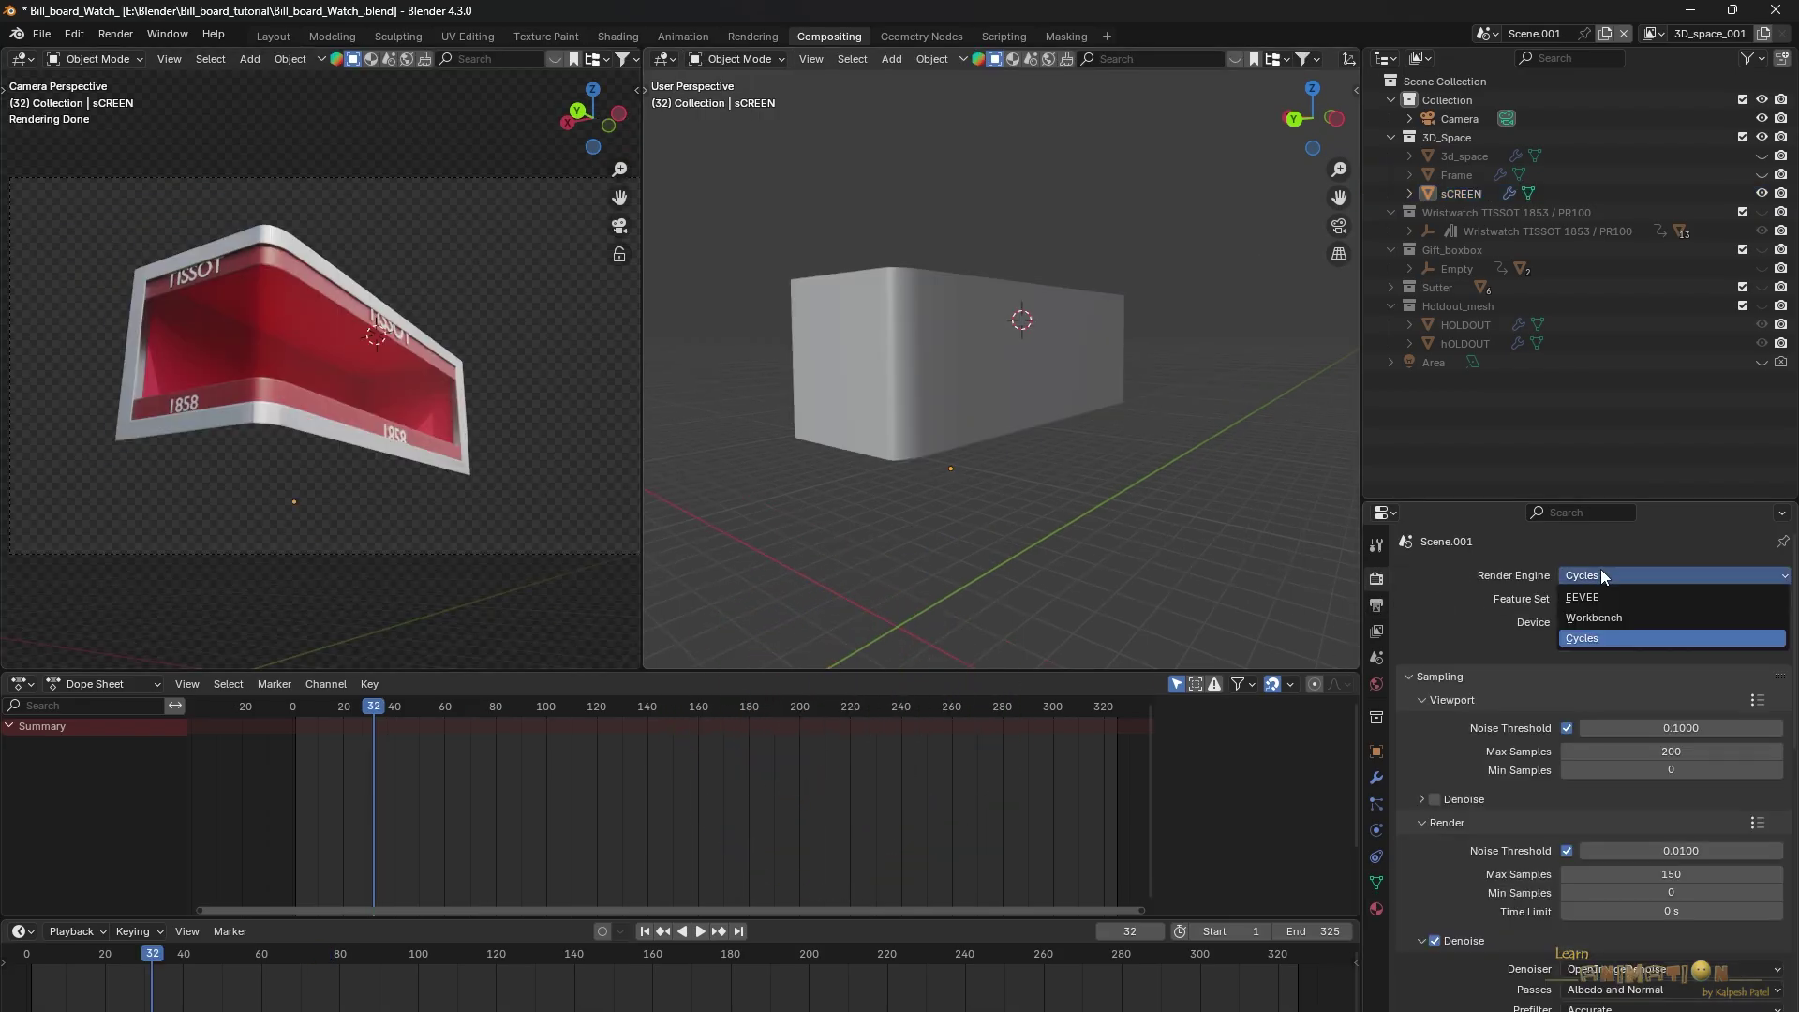
pyautogui.click(1597, 598)
# Play and scrub the animation to review the projection in both viewports, and return to the first frame
pyautogui.press('space')
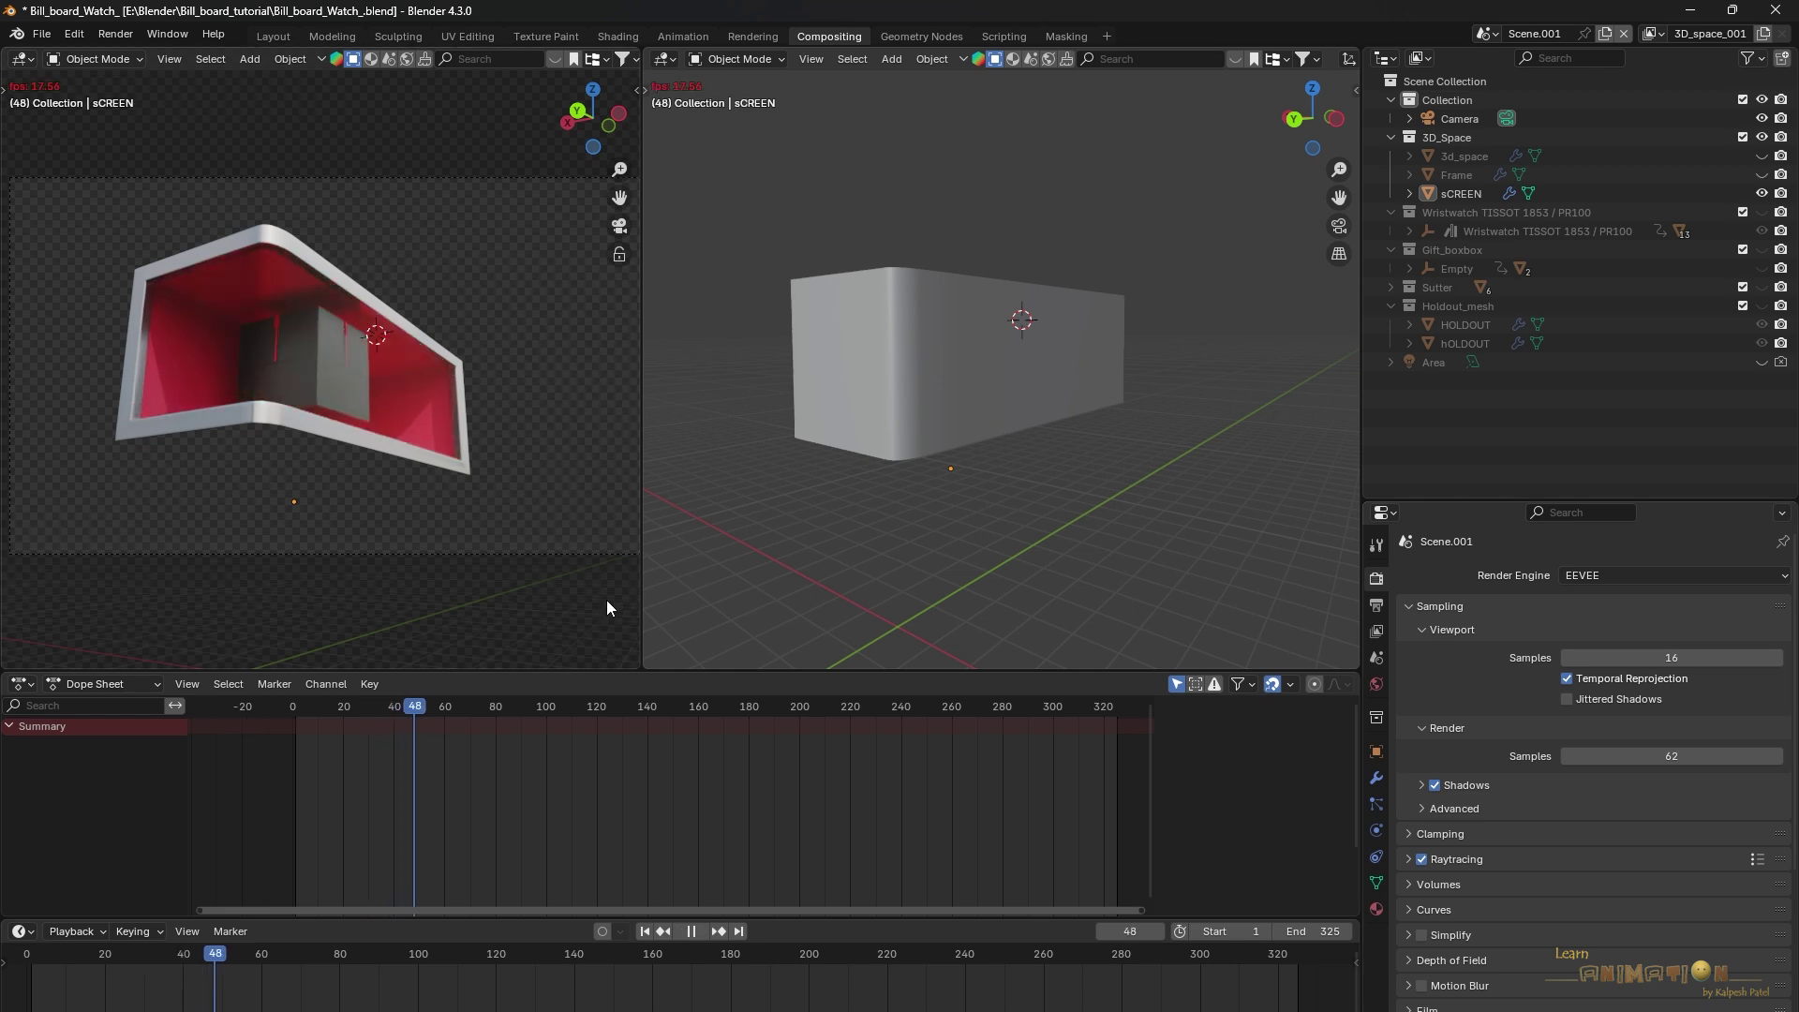
pyautogui.click(179, 953)
pyautogui.moveTo(179, 953); pyautogui.dragTo(882, 953)
pyautogui.click(992, 409)
pyautogui.moveTo(914, 399)
pyautogui.mouseDown(button='middle')
pyautogui.moveTo(1058, 379)
pyautogui.moveTo(802, 399)
pyautogui.moveTo(946, 431)
pyautogui.moveTo(992, 399)
pyautogui.moveTo(862, 374)
pyautogui.moveTo(914, 378)
pyautogui.mouseUp(button='middle')
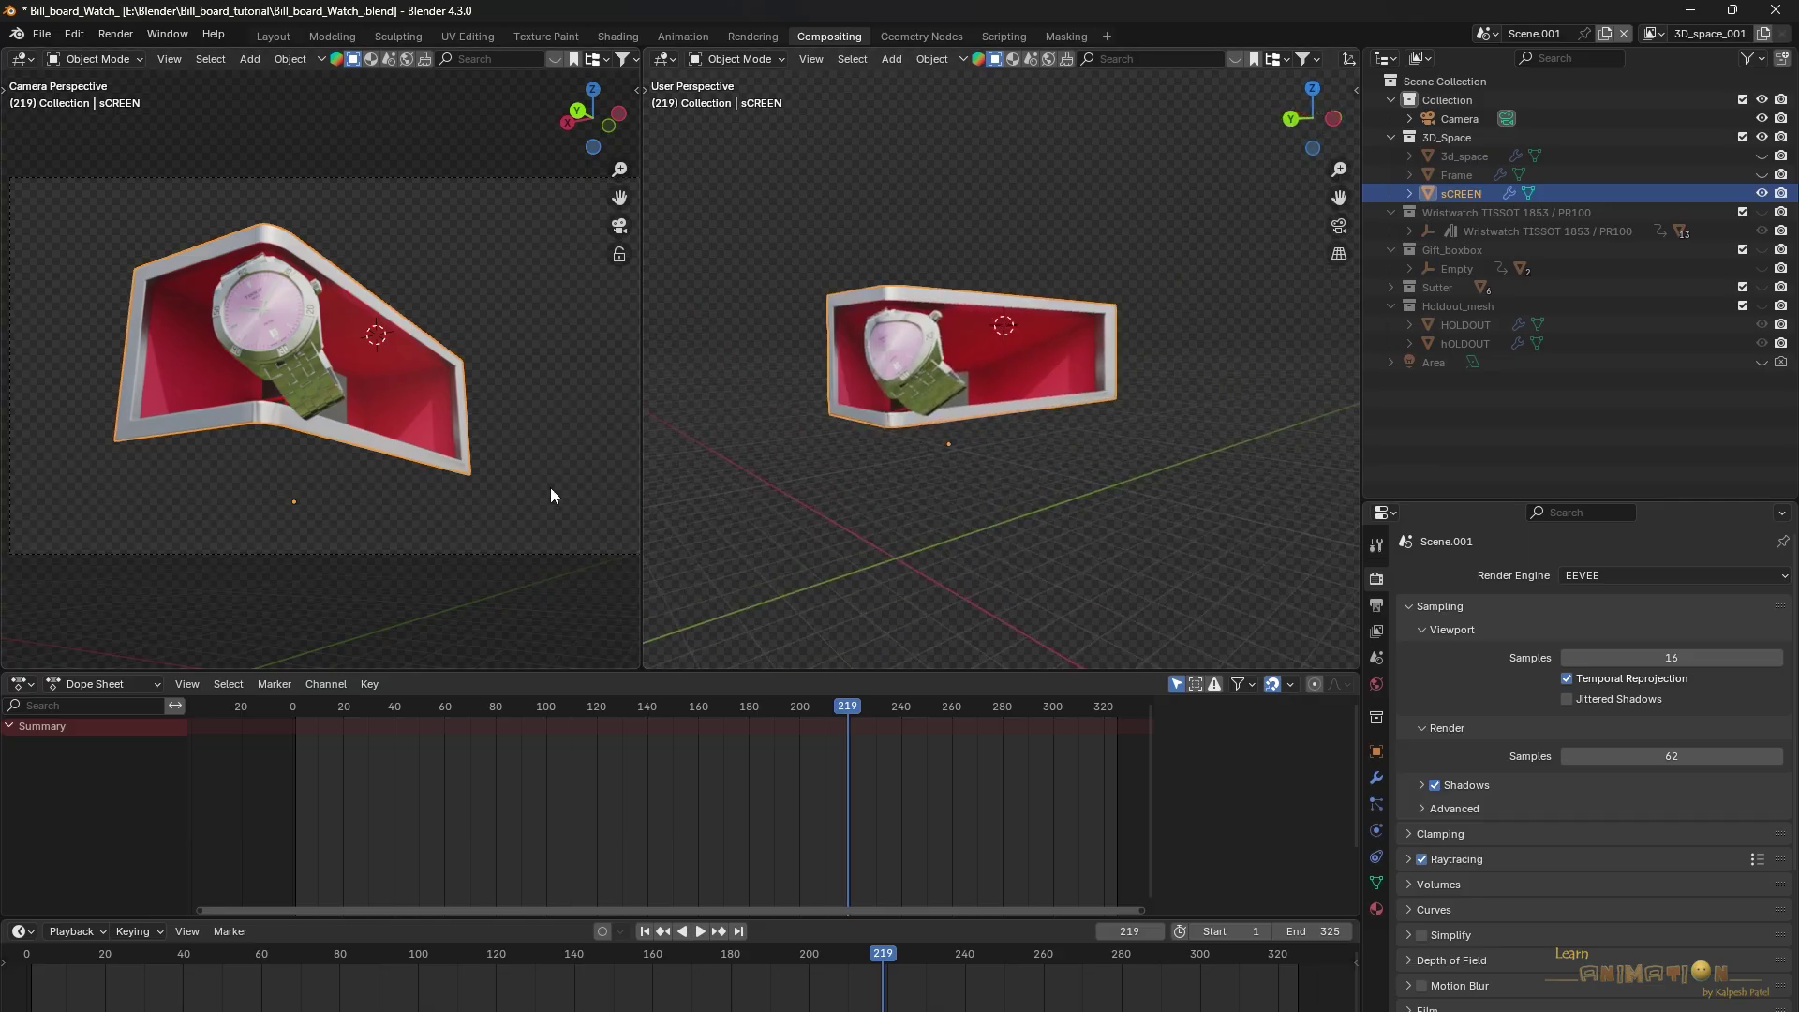
pyautogui.click(644, 932)
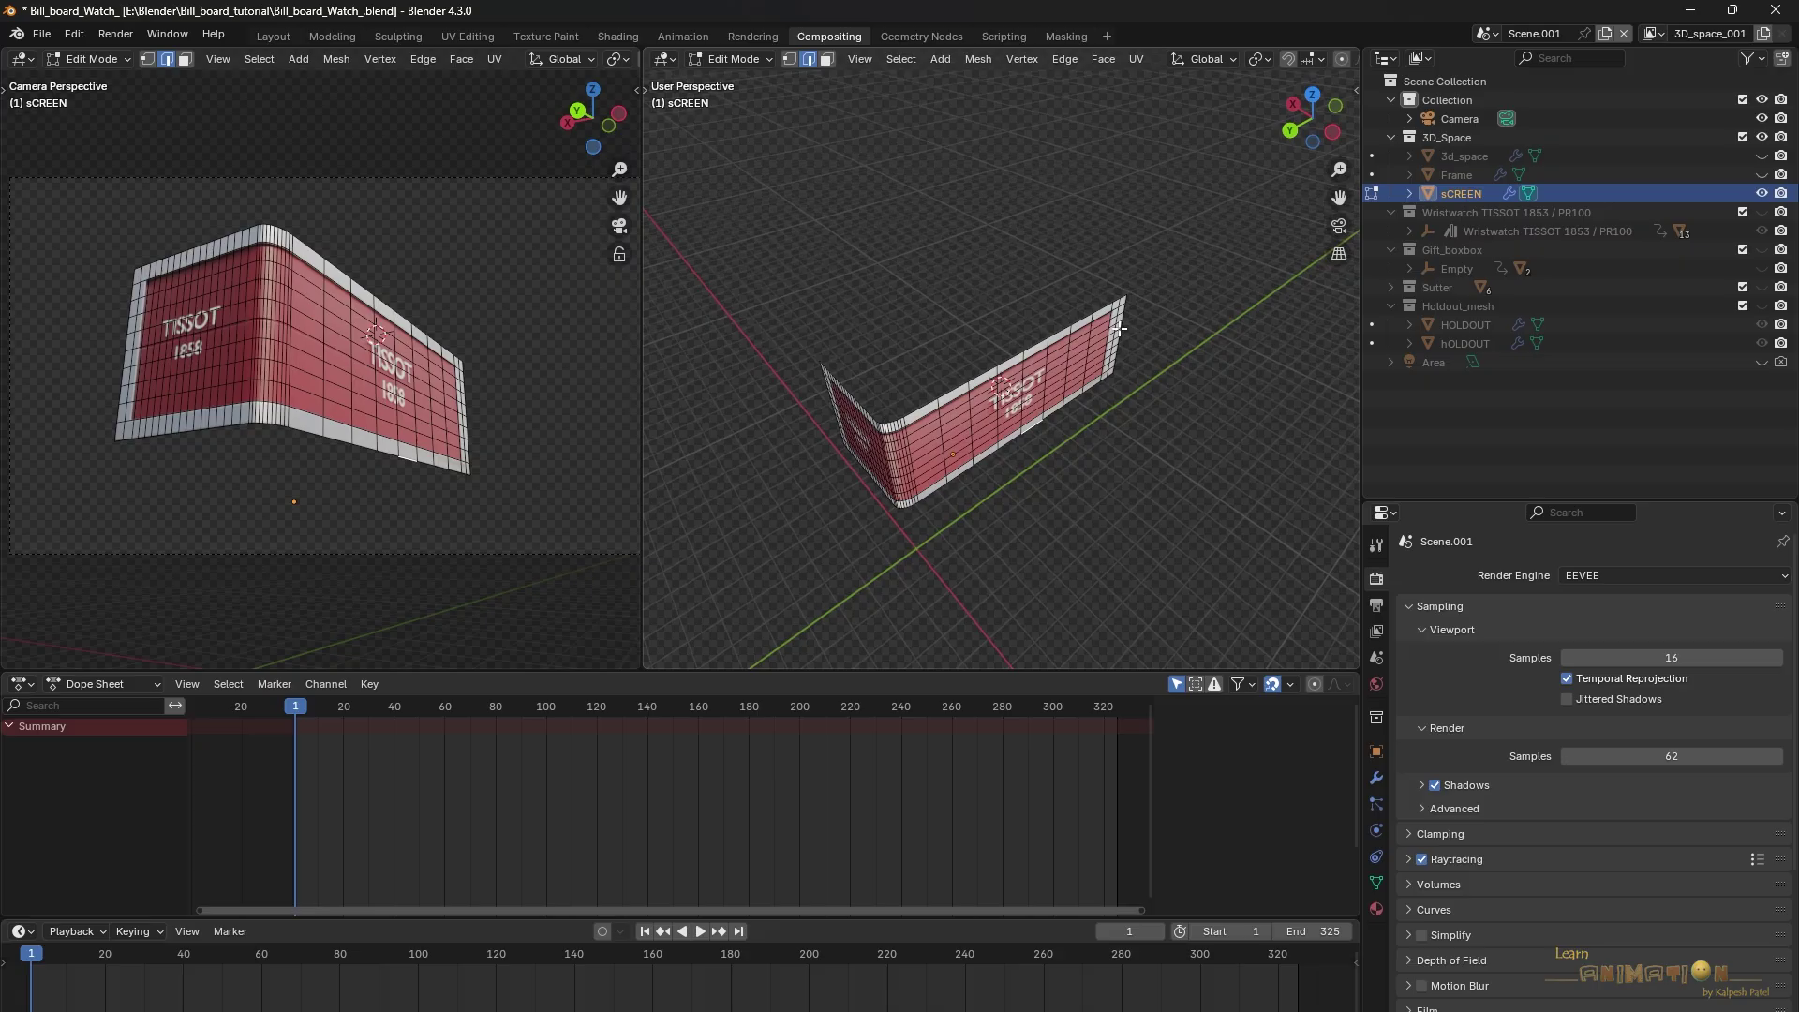
# Inspect the screen mesh's vertices from above and from the front, and return to Object Mode
pyautogui.click(790, 59)
pyautogui.moveTo(803, 181); pyautogui.dragTo(1031, 437, button='middle')
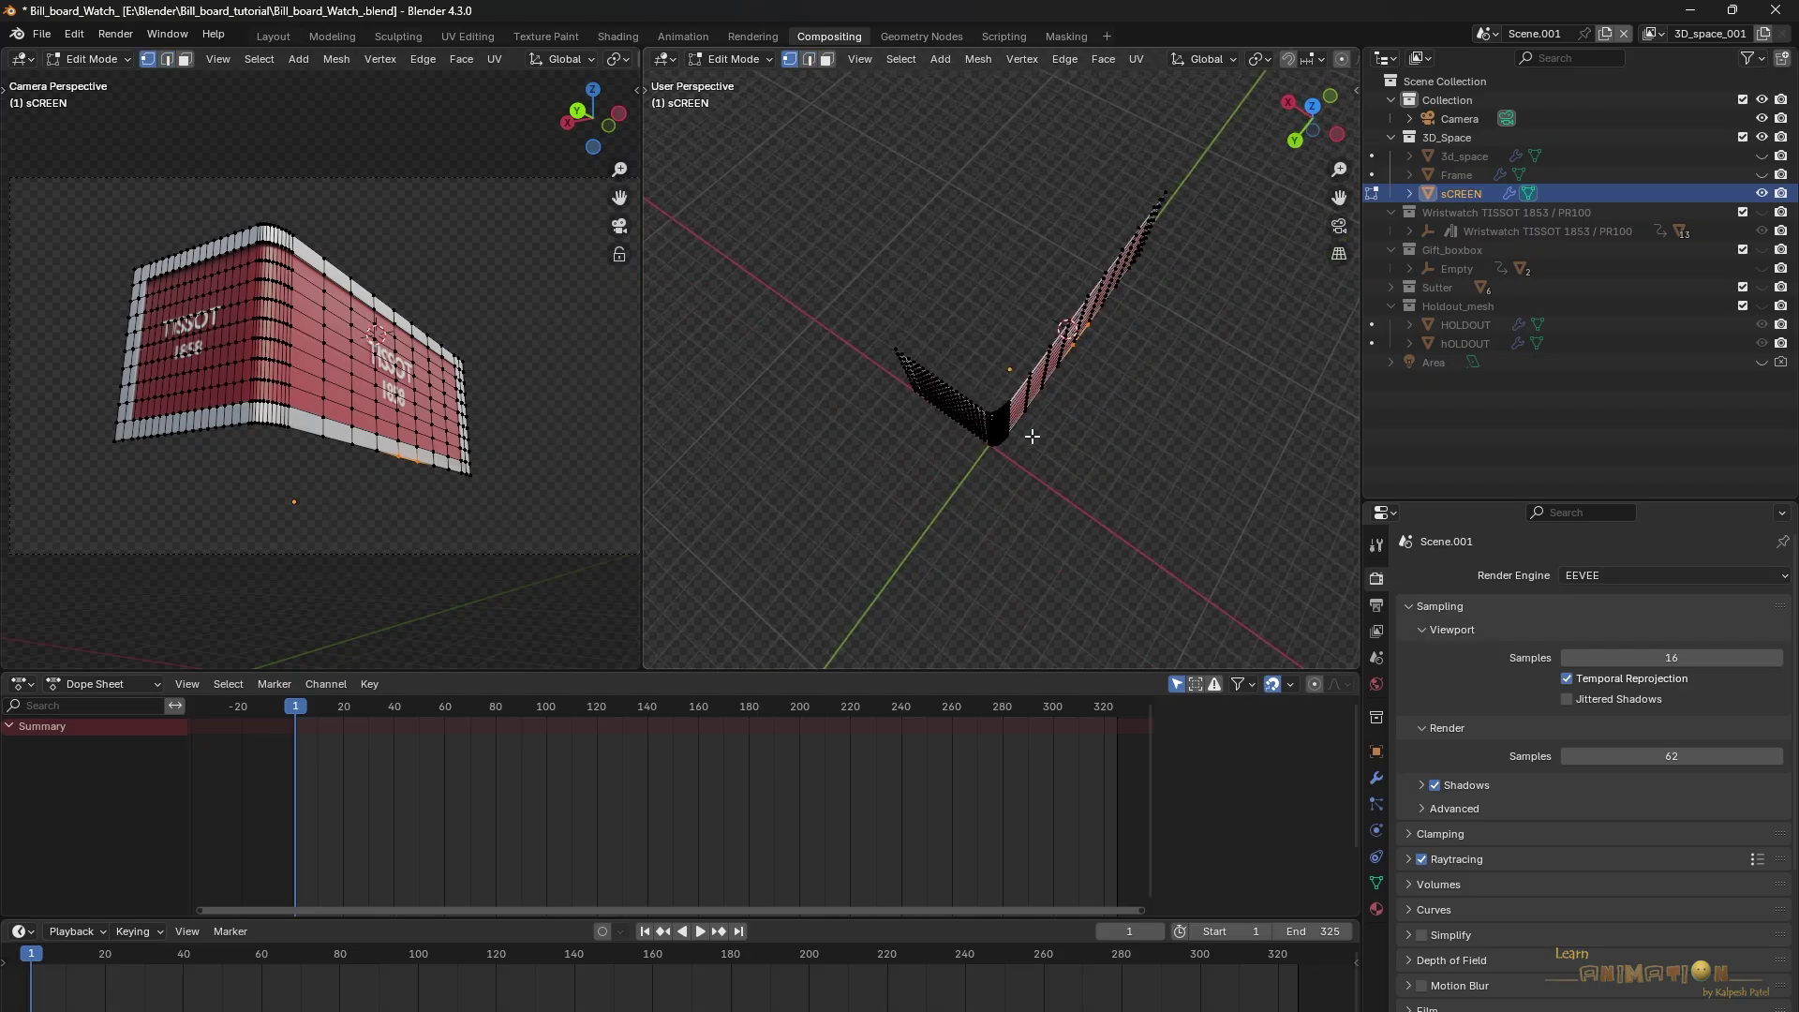
pyautogui.press('KP_7')
pyautogui.moveTo(1015, 362)
pyautogui.mouseDown(button='middle')
pyautogui.moveTo(1011, 333)
pyautogui.moveTo(1038, 374)
pyautogui.mouseUp(button='middle')
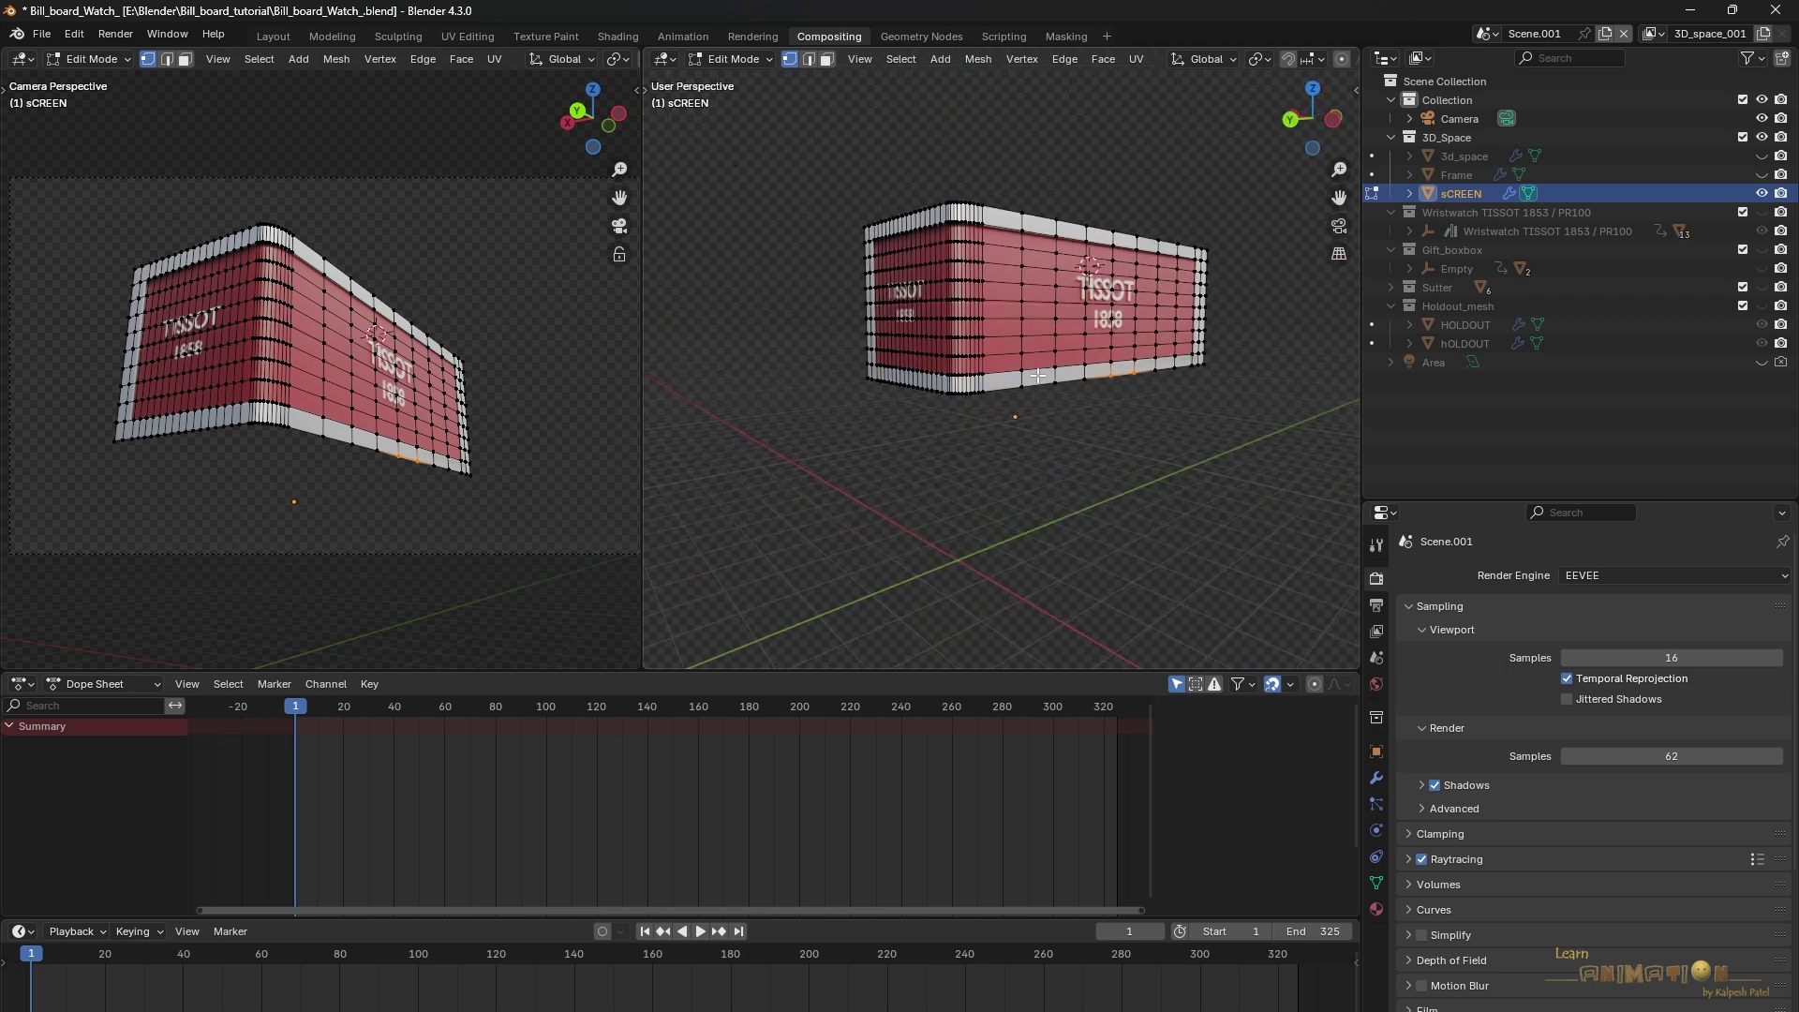
pyautogui.press('Tab')
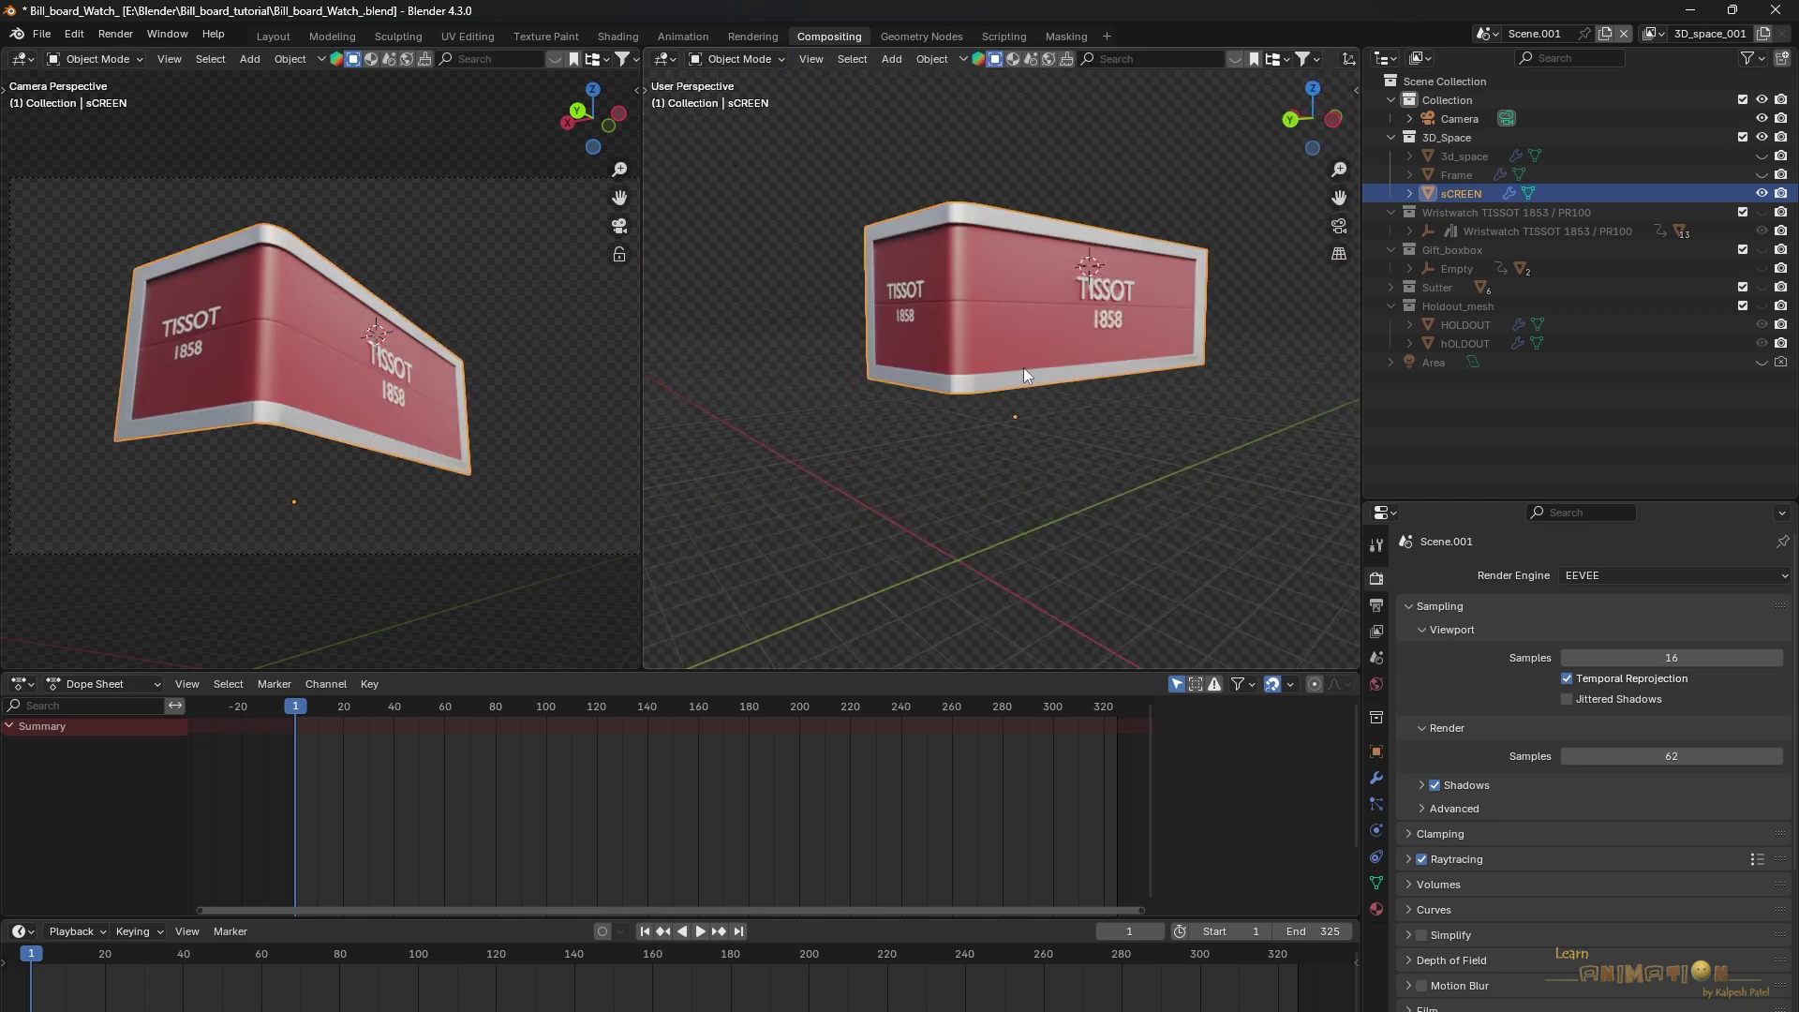
pyautogui.moveTo(1030, 368); pyautogui.dragTo(974, 373, button='middle')
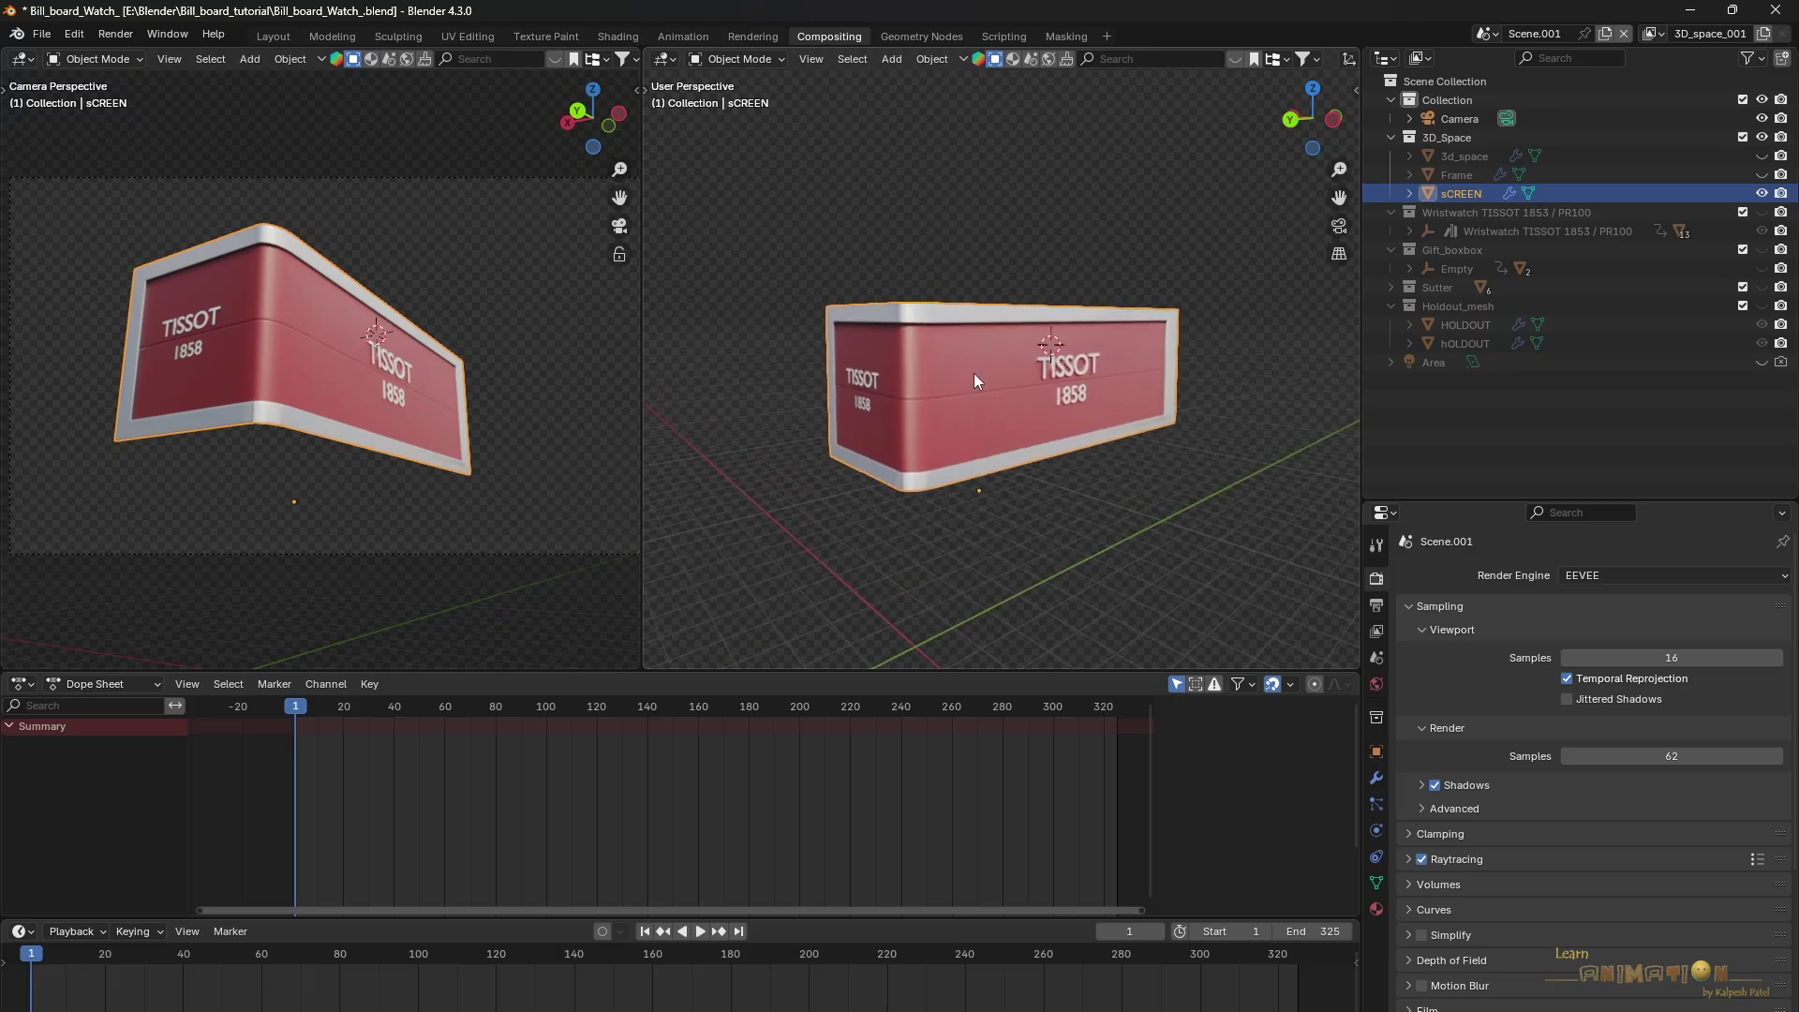
# Add a second UV map to the sCREEN mesh and name it UV2
pyautogui.click(1377, 879)
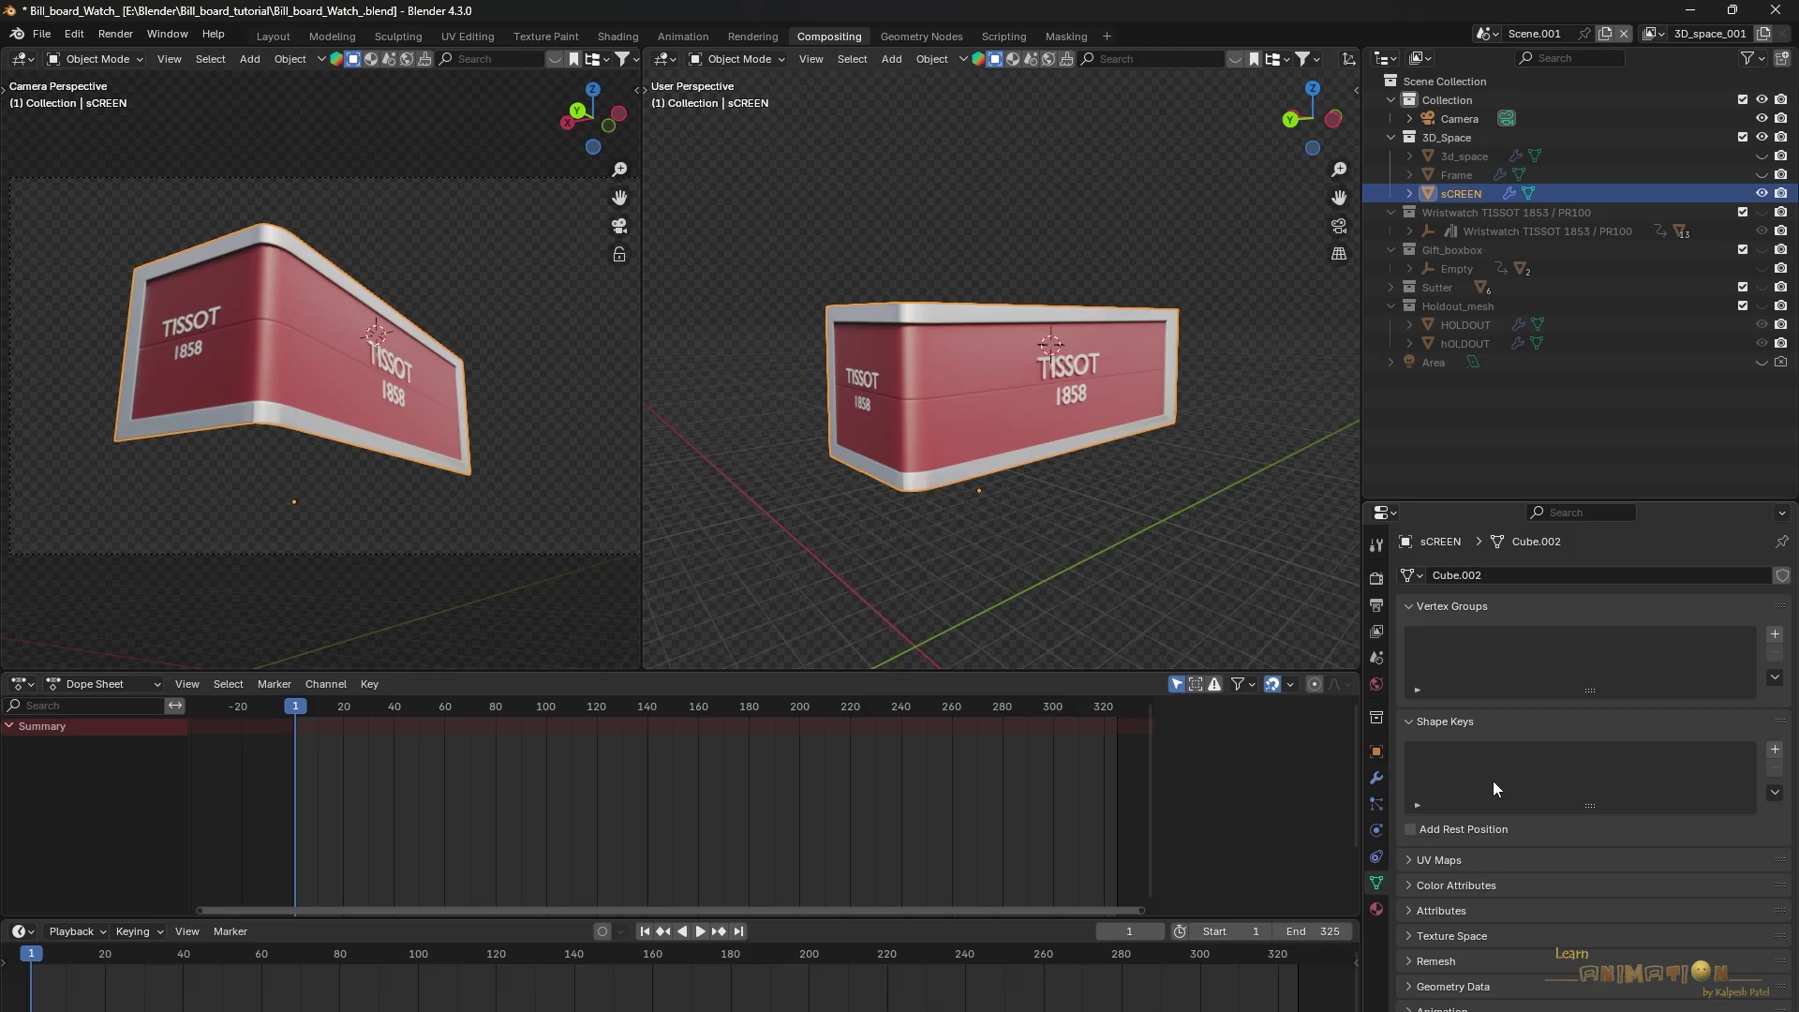
pyautogui.click(1415, 861)
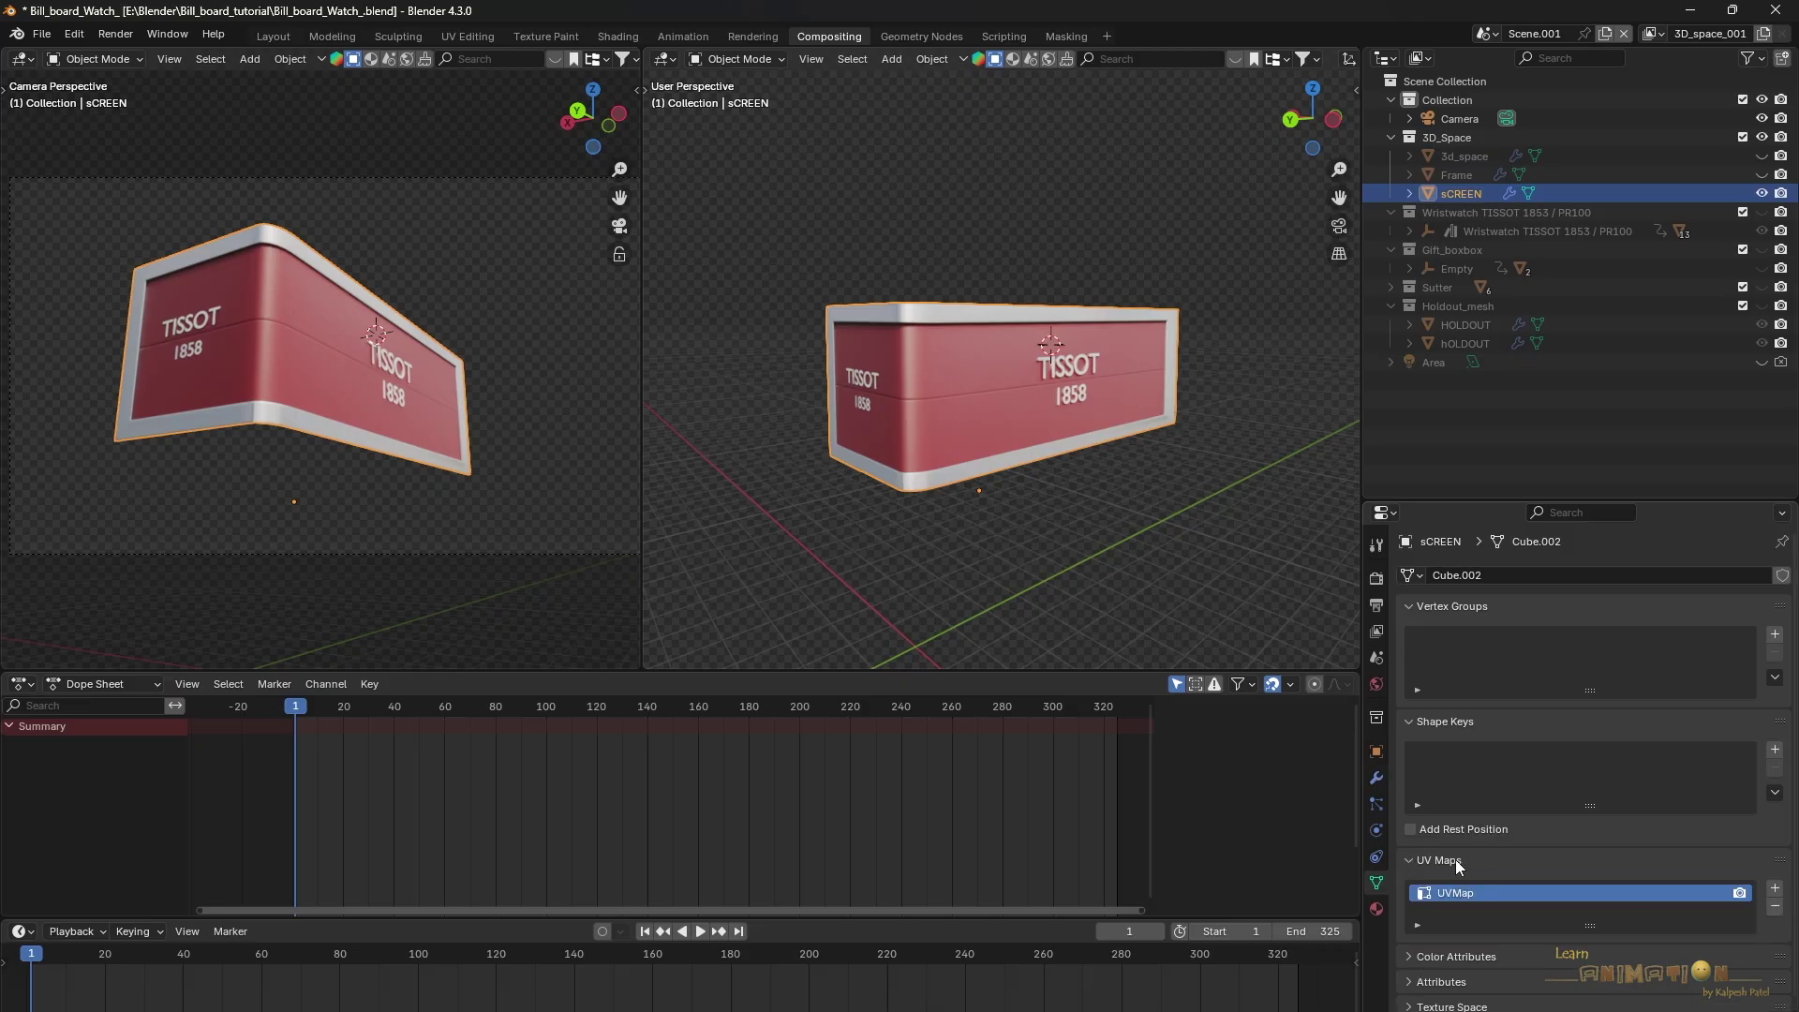
pyautogui.click(1775, 890)
pyautogui.doubleClick(1515, 910)
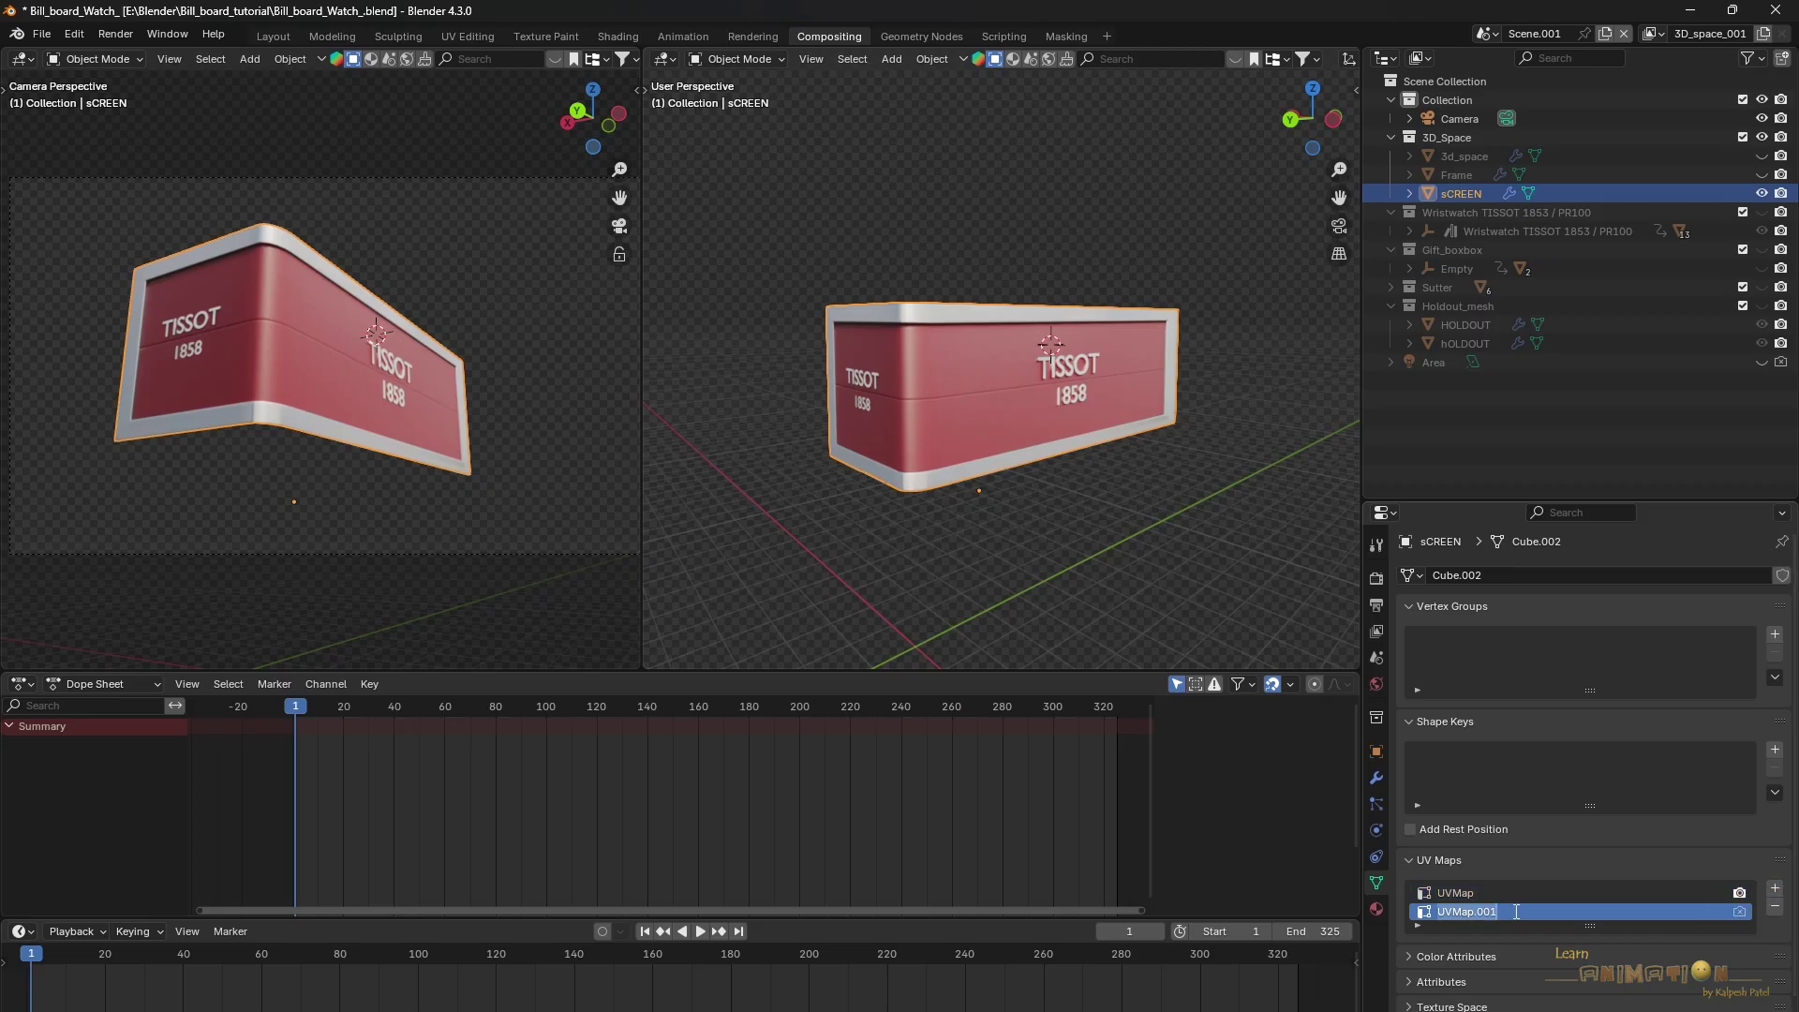
pyautogui.write('UV2')
# Show the user-perspective viewport in Solid shading and select the whole screen mesh in Edit Mode
pyautogui.moveTo(995, 463); pyautogui.dragTo(931, 405, button='middle')
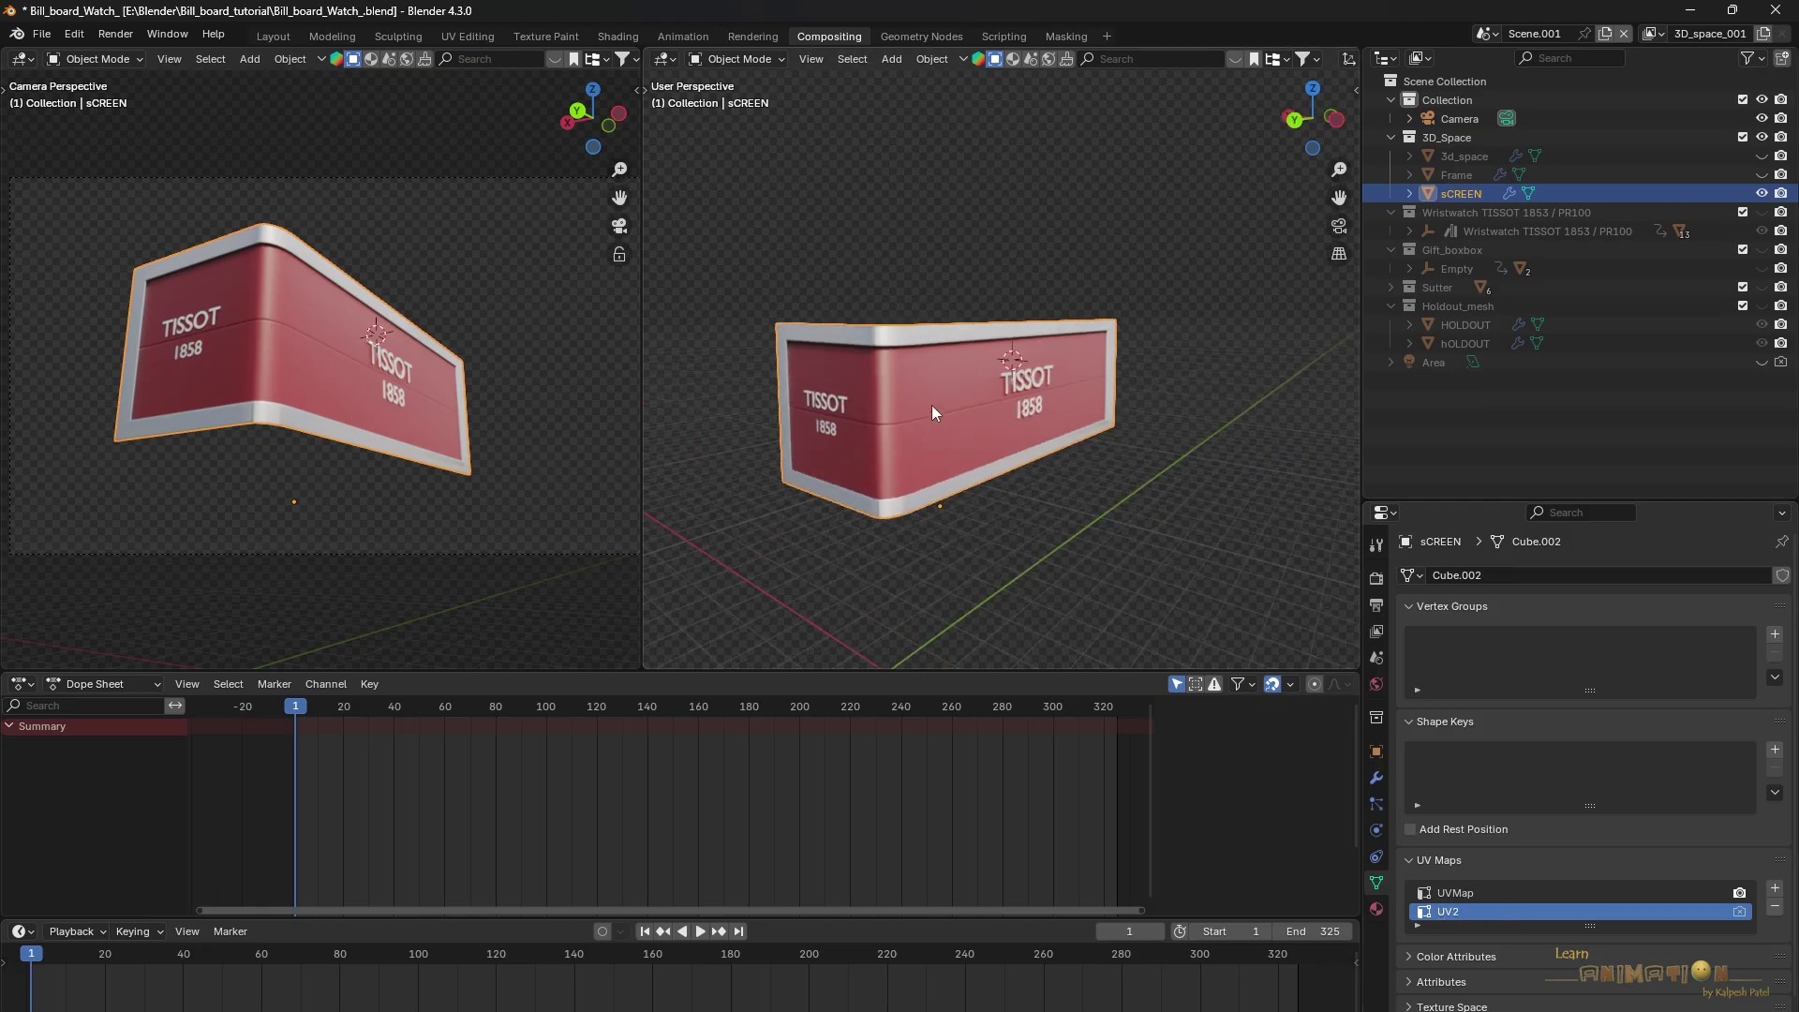
pyautogui.press('z')
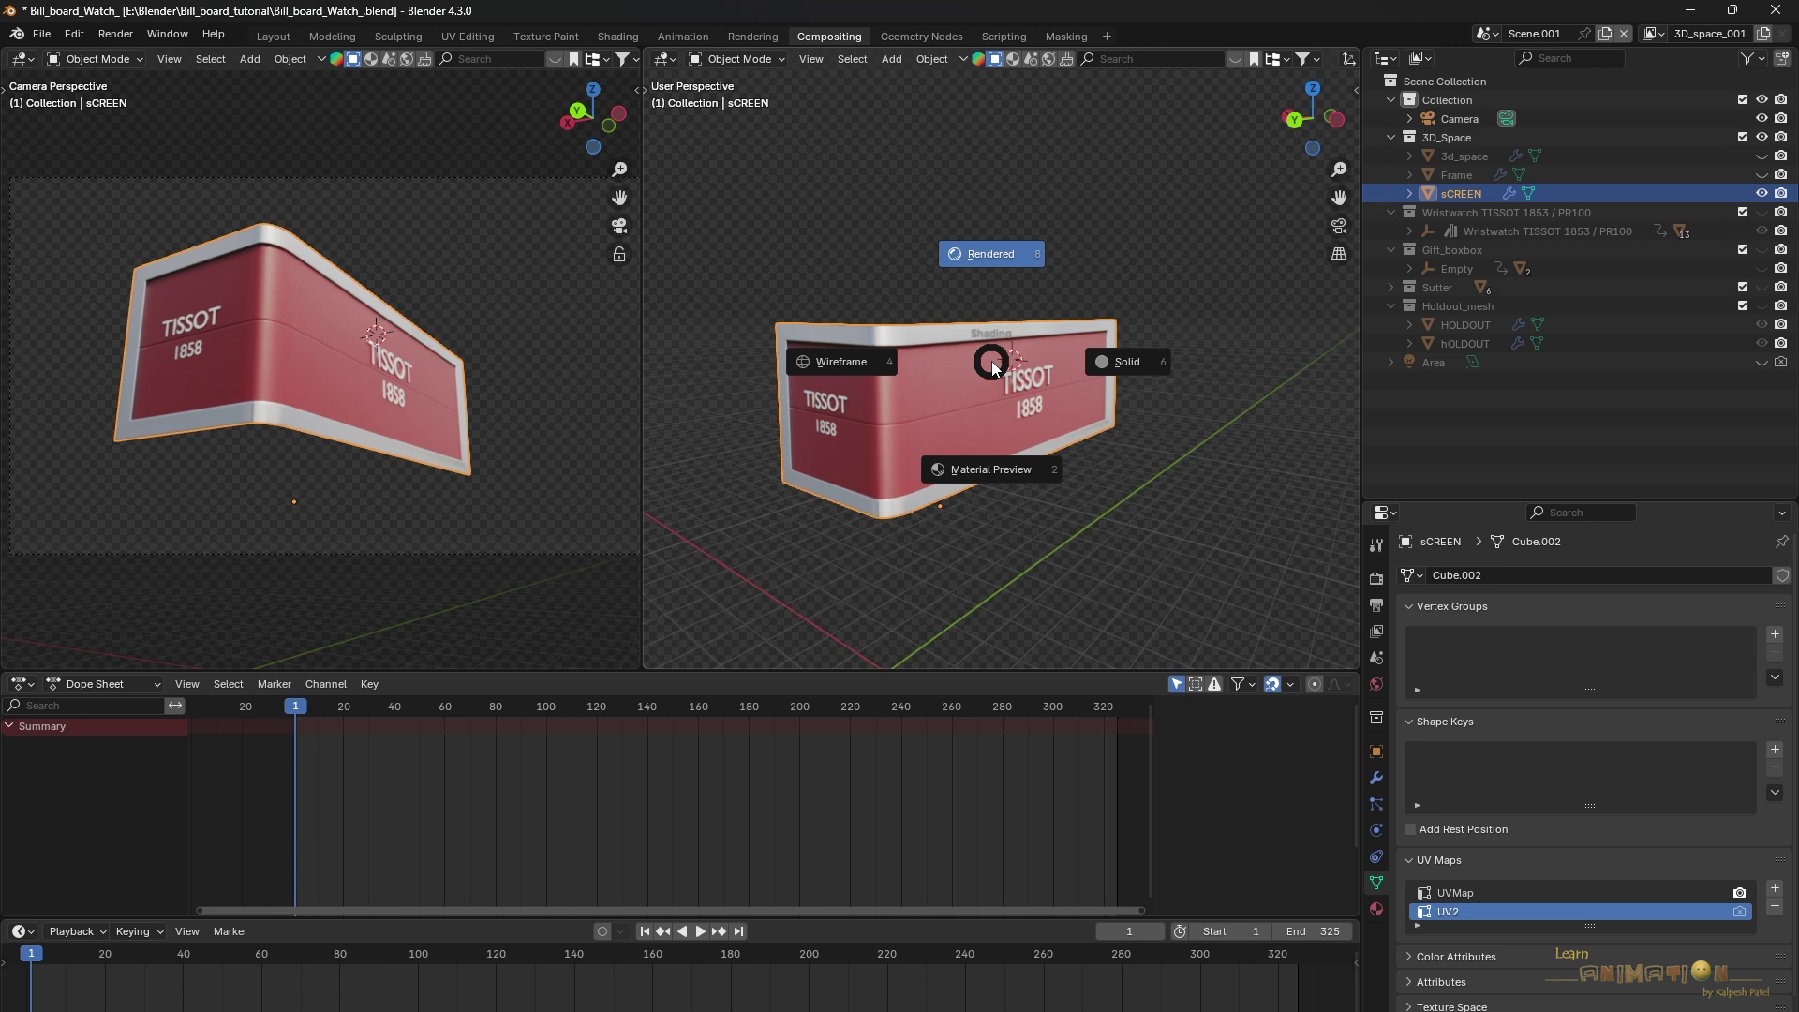
pyautogui.press('6')
pyautogui.press('Tab')
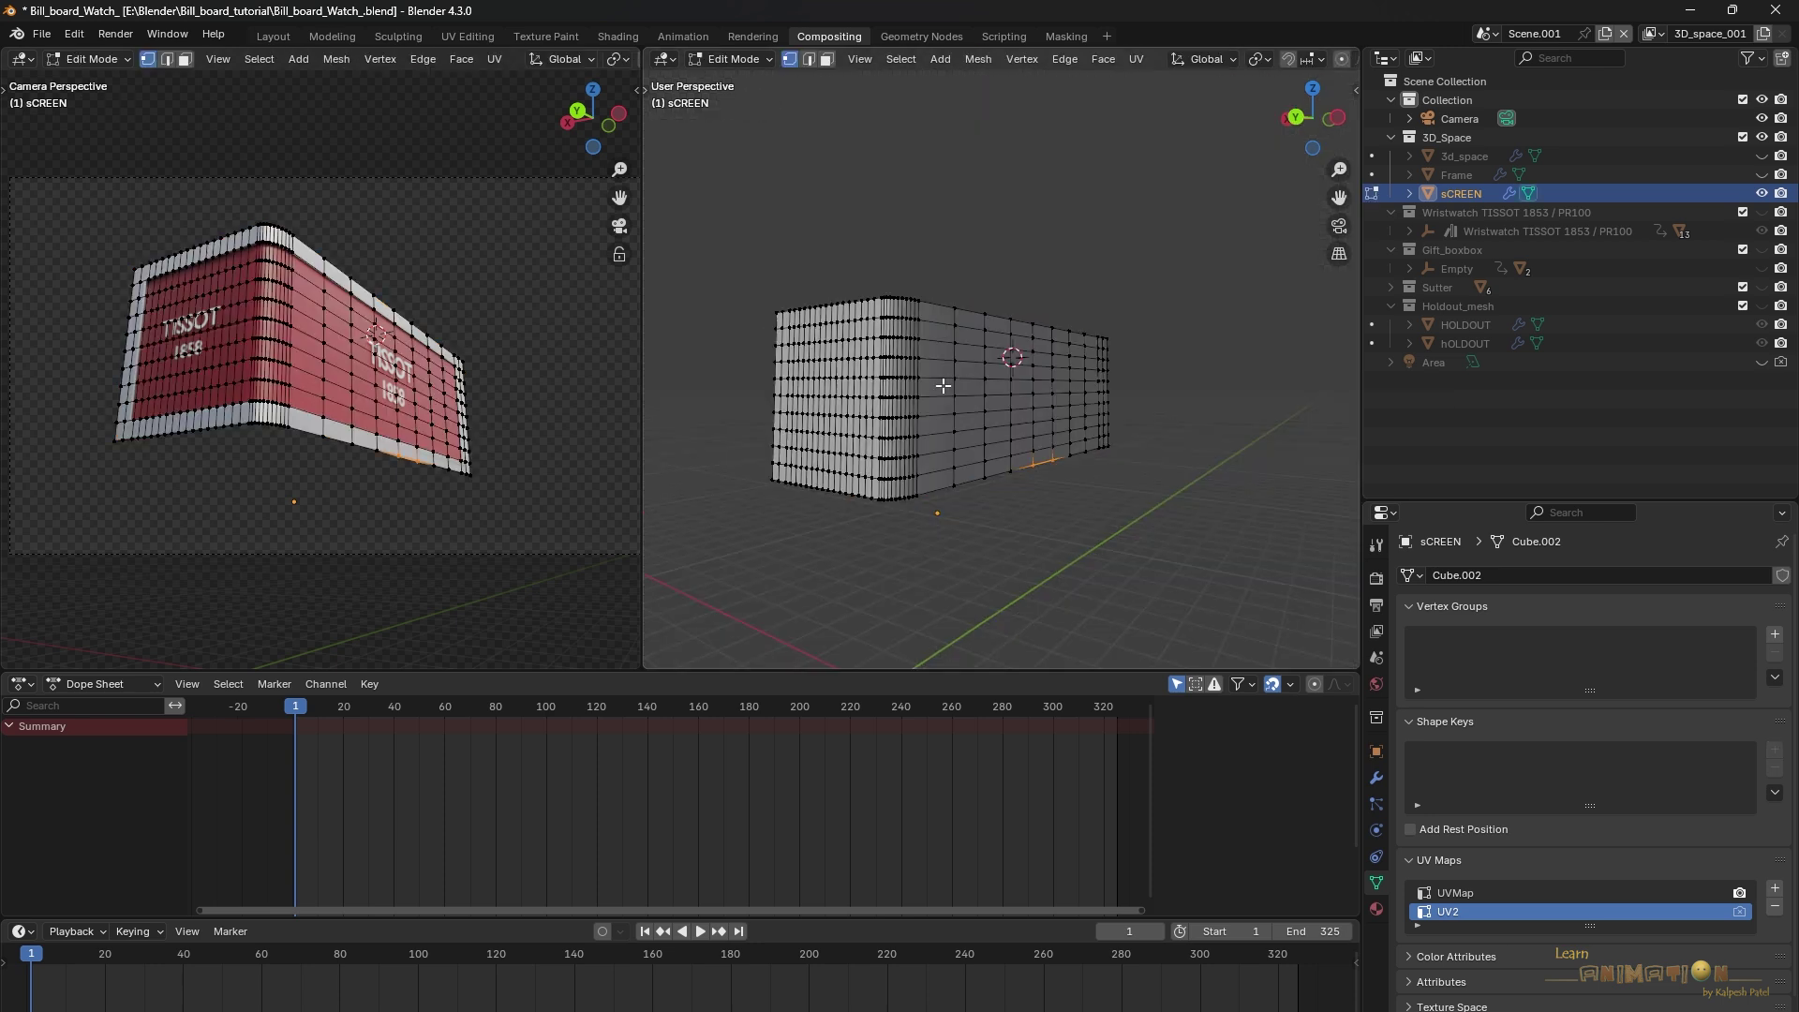
pyautogui.press('a')
pyautogui.moveTo(1057, 367); pyautogui.dragTo(984, 375, button='middle')
# Change the camera viewport to a UV Editor and make the neighbouring 3D Viewport wider
pyautogui.click(34, 60)
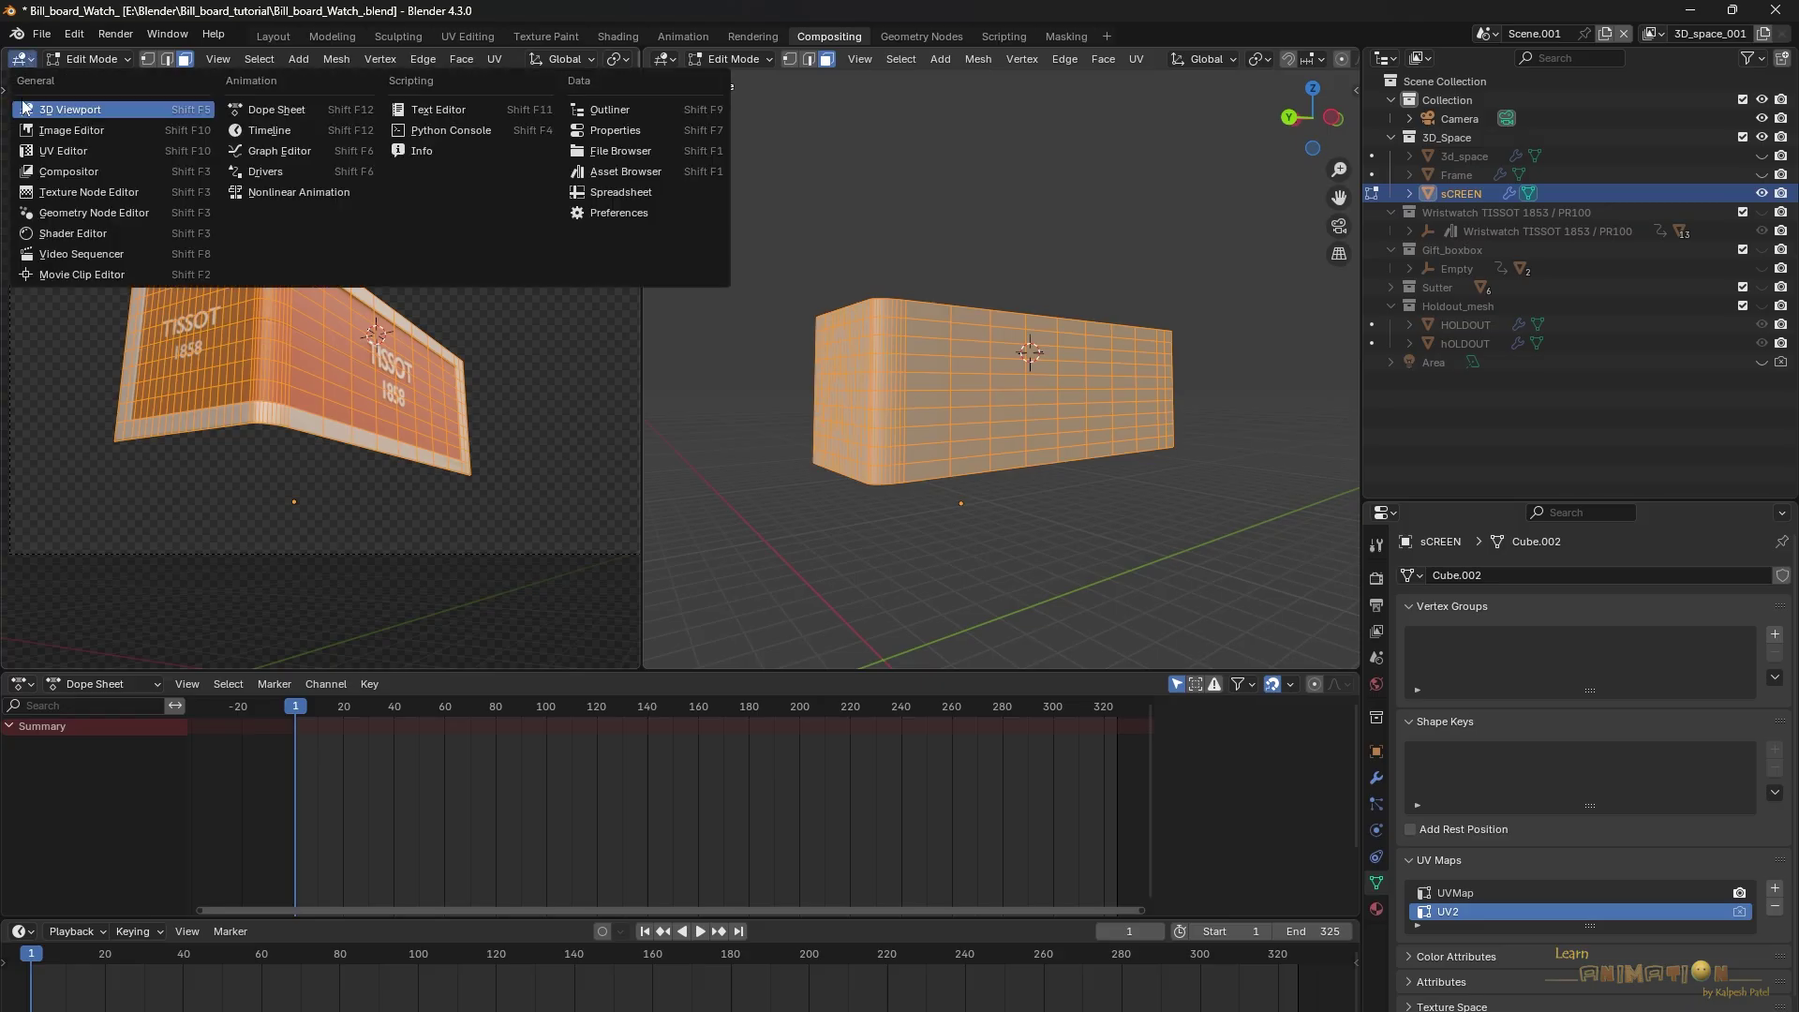
pyautogui.click(56, 131)
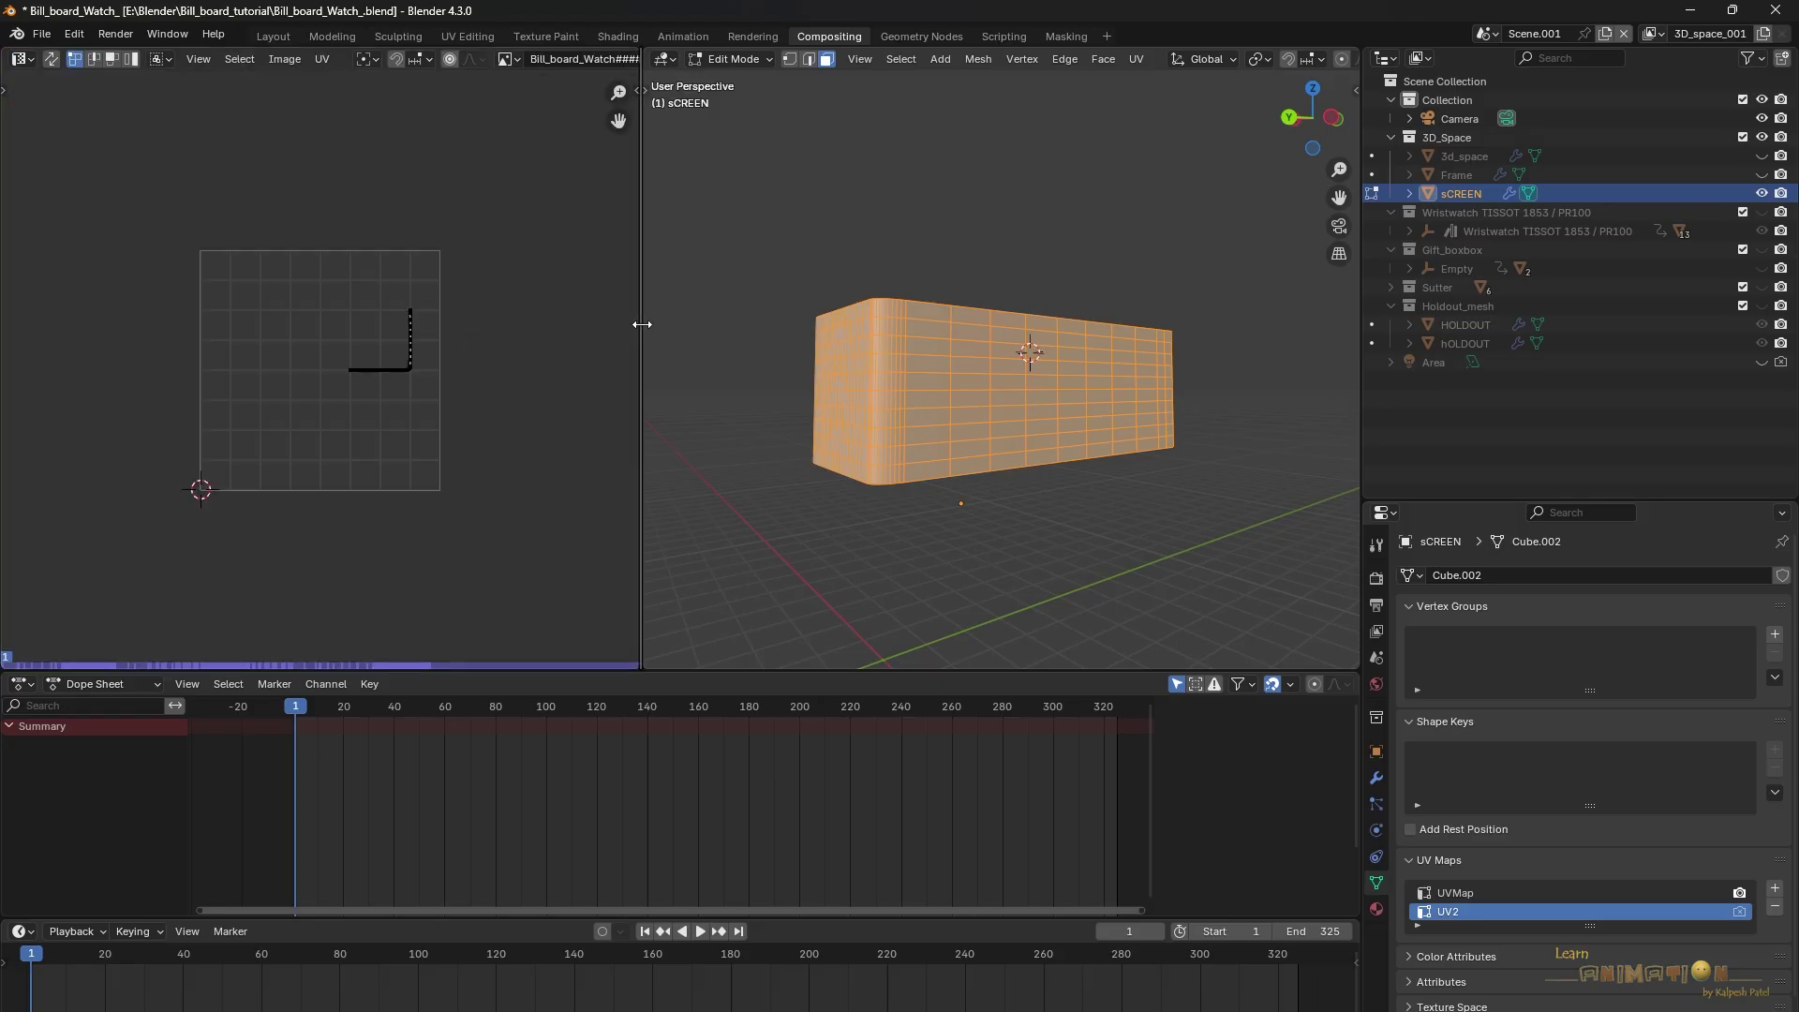
pyautogui.moveTo(639, 334); pyautogui.dragTo(562, 334)
# Unwrap the selected screen mesh into the UV2 map and fit the UV Editor view to the image
pyautogui.press('u')
pyautogui.moveTo(992, 295)
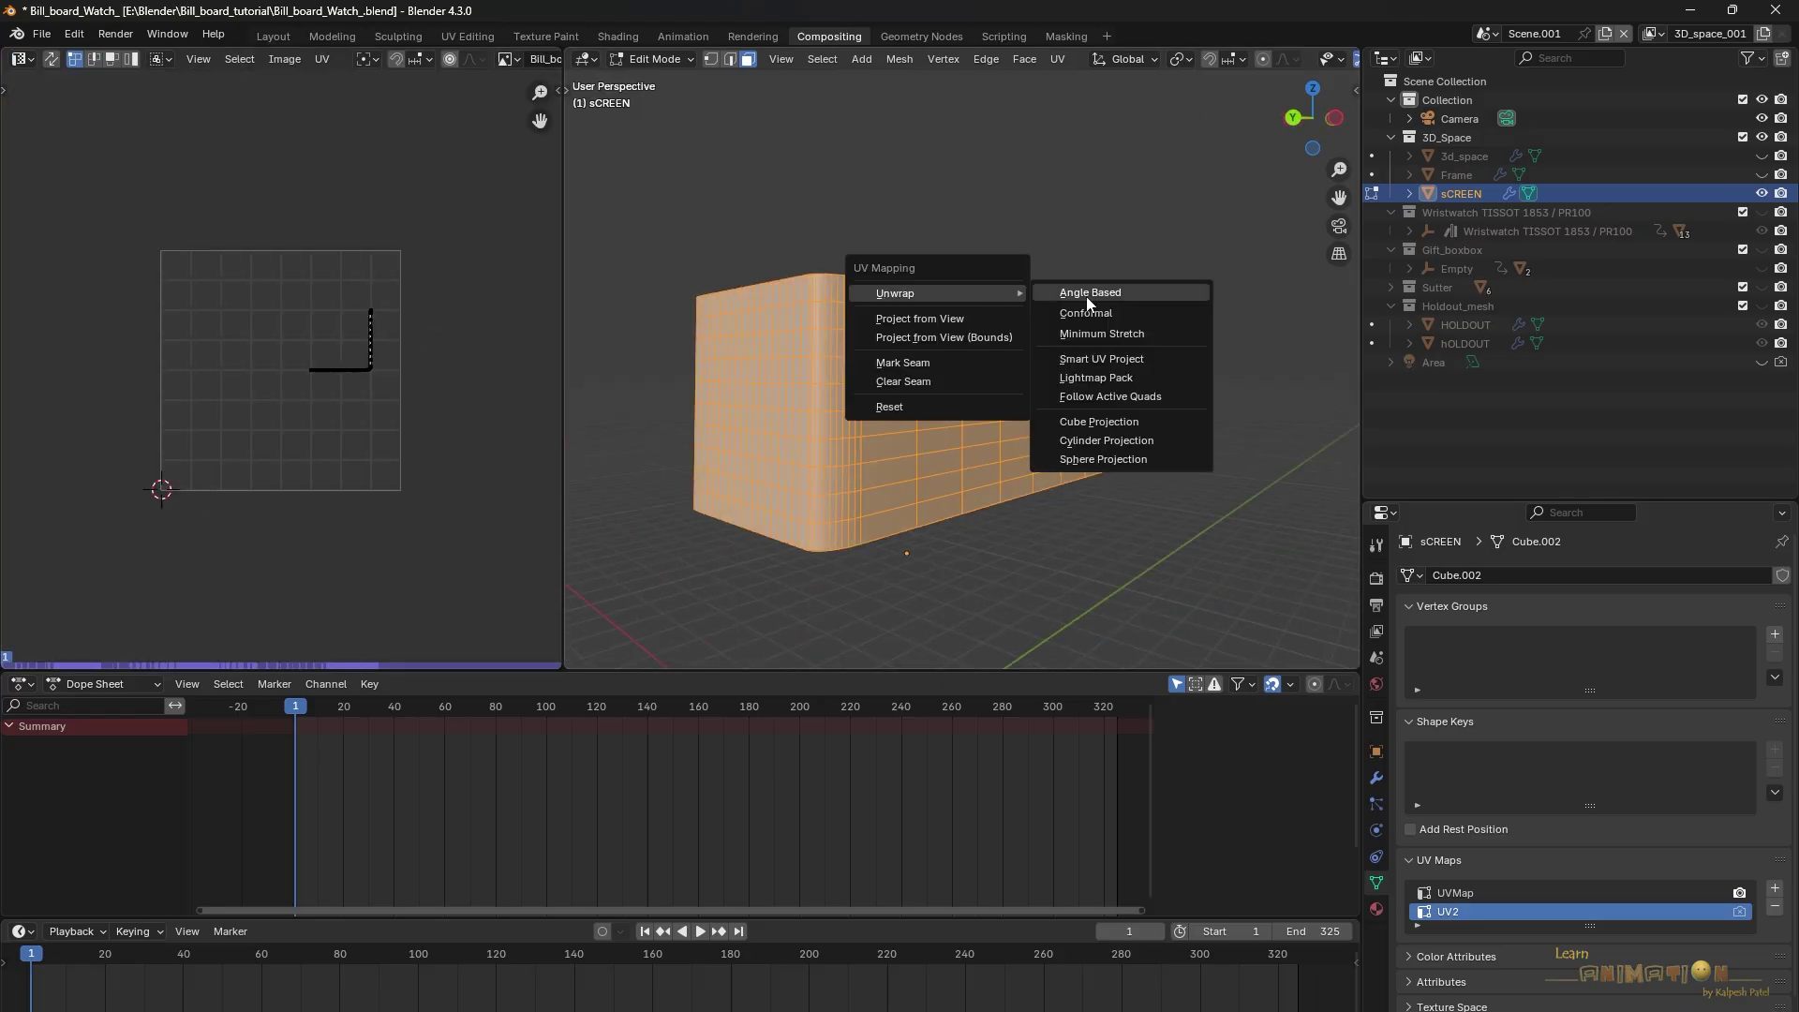
pyautogui.click(1095, 313)
pyautogui.press('Home')
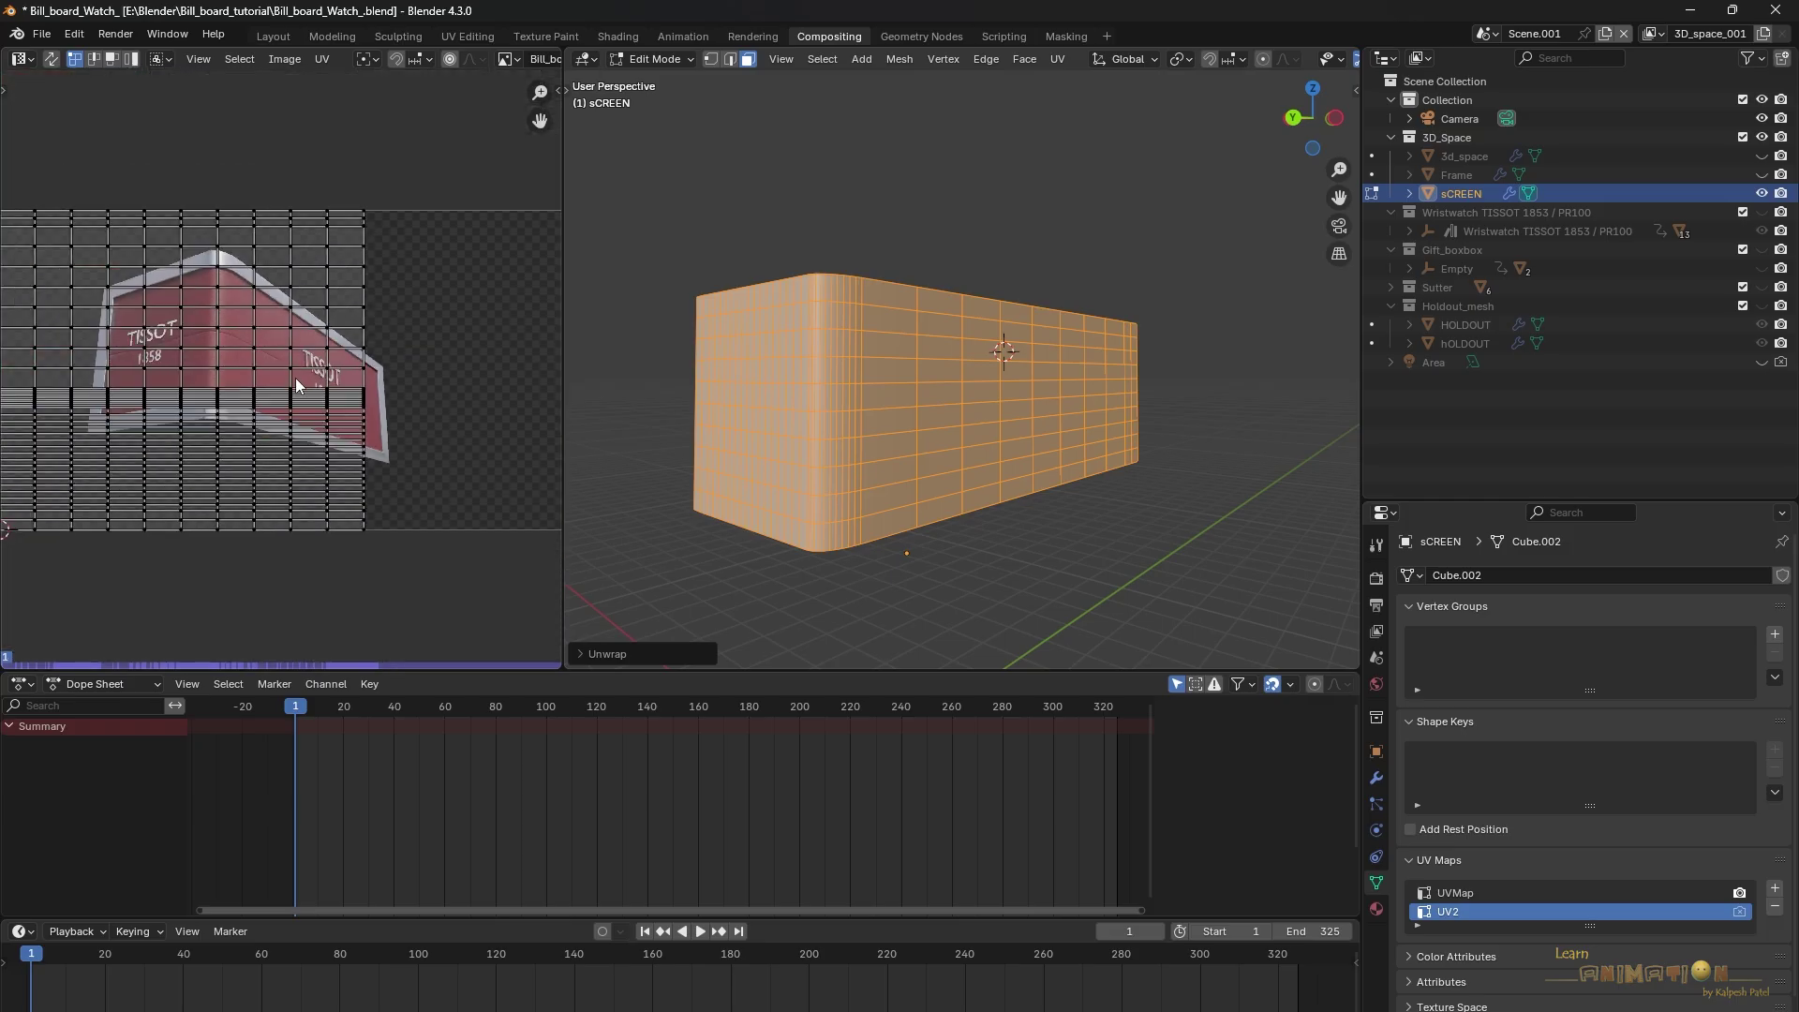
# Set the UV unwrap's margin method to Add and return the screen mesh to Object Mode
pyautogui.click(605, 654)
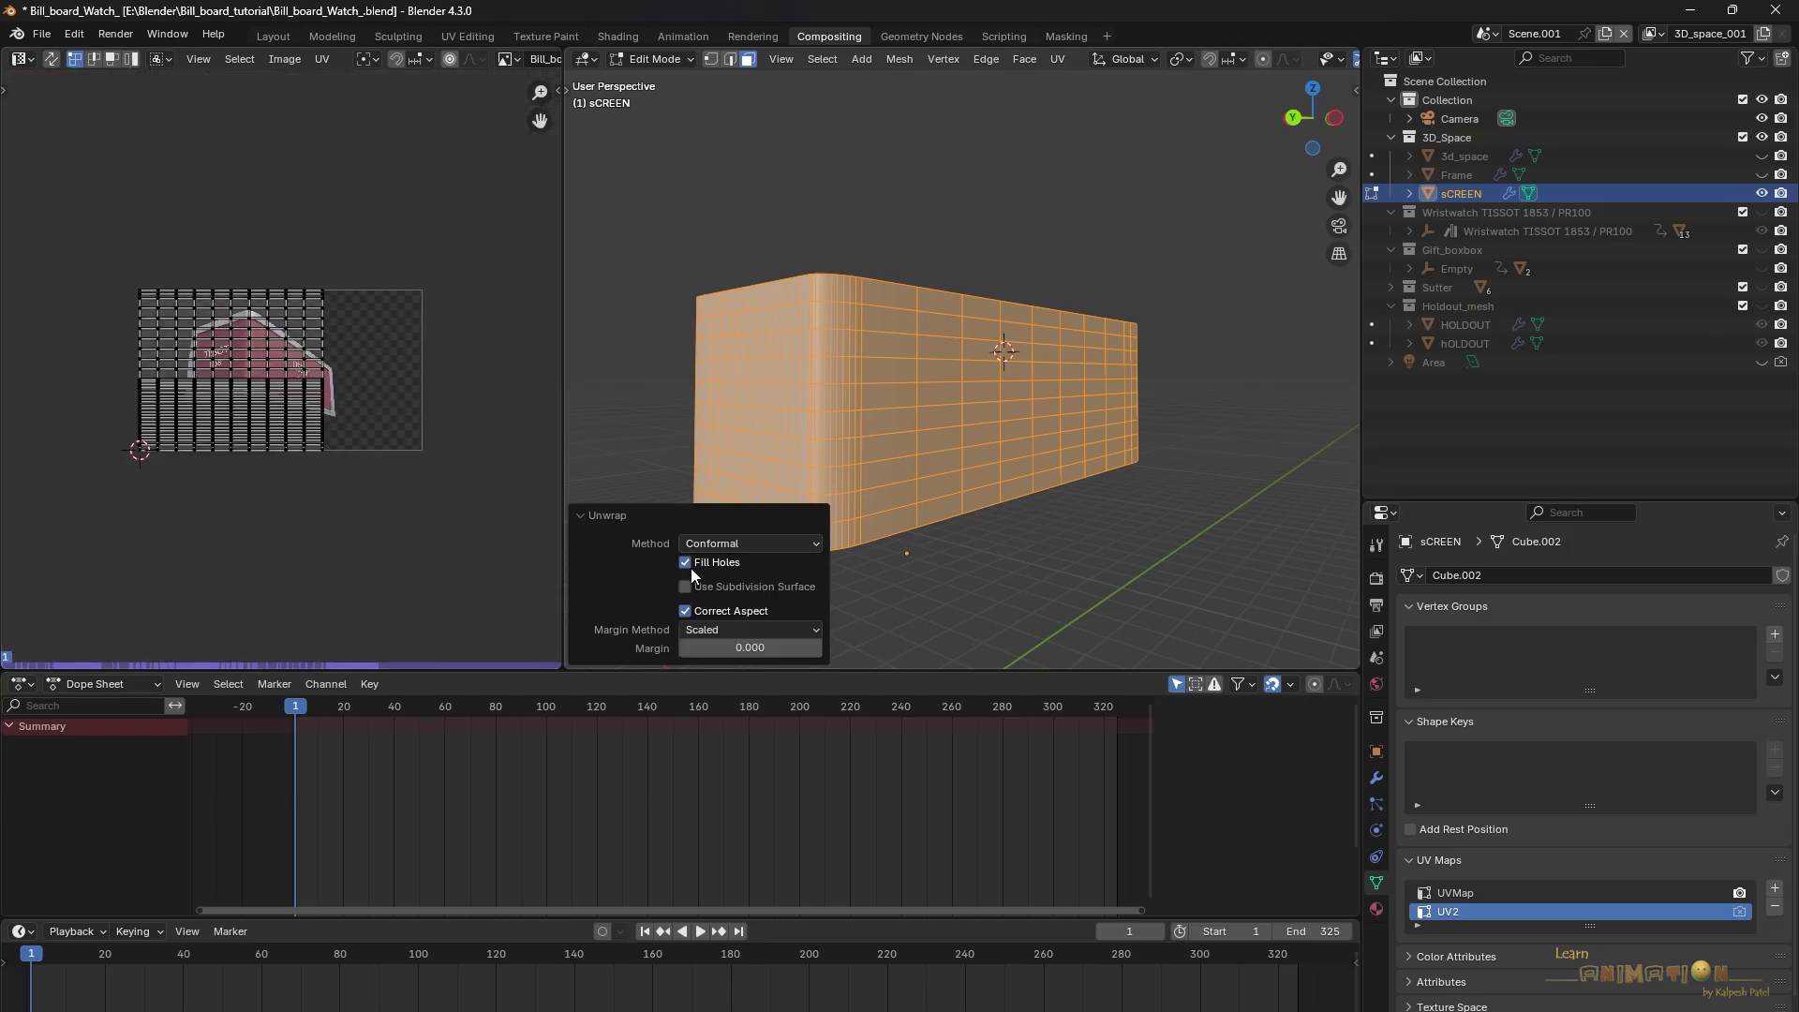
pyautogui.click(705, 628)
pyautogui.click(709, 671)
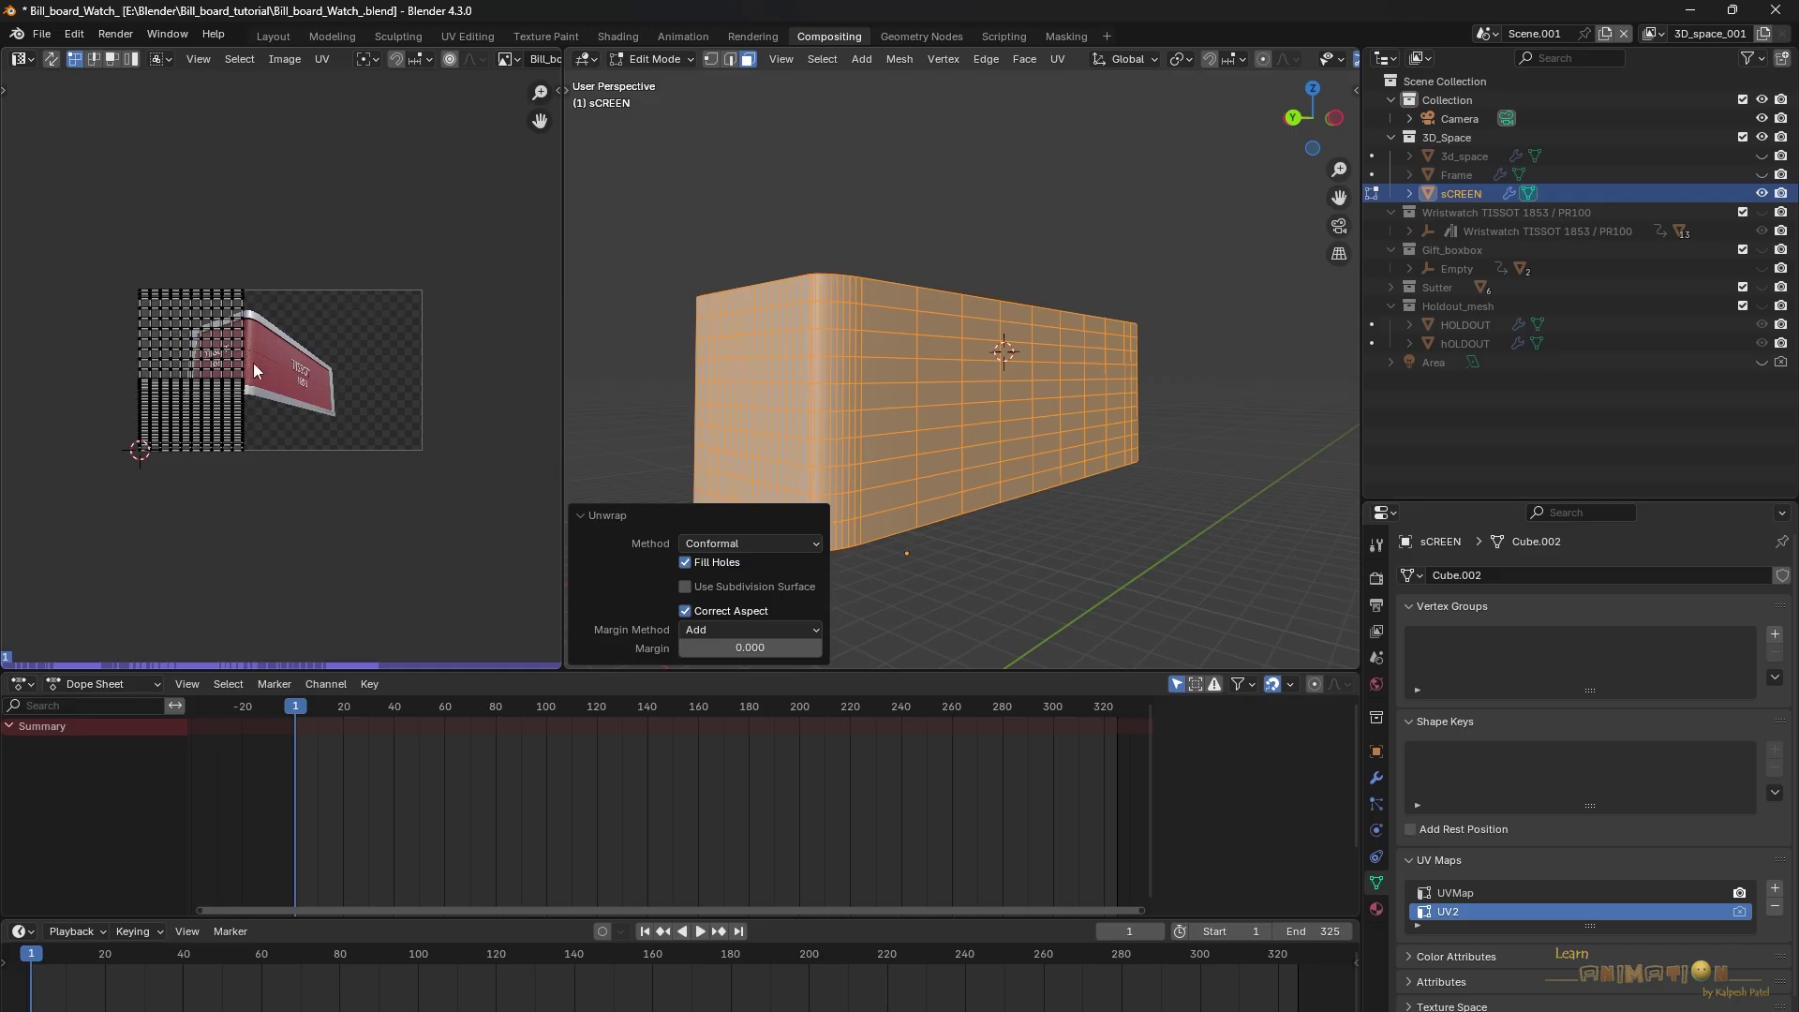
pyautogui.scroll(1, 250, 365)
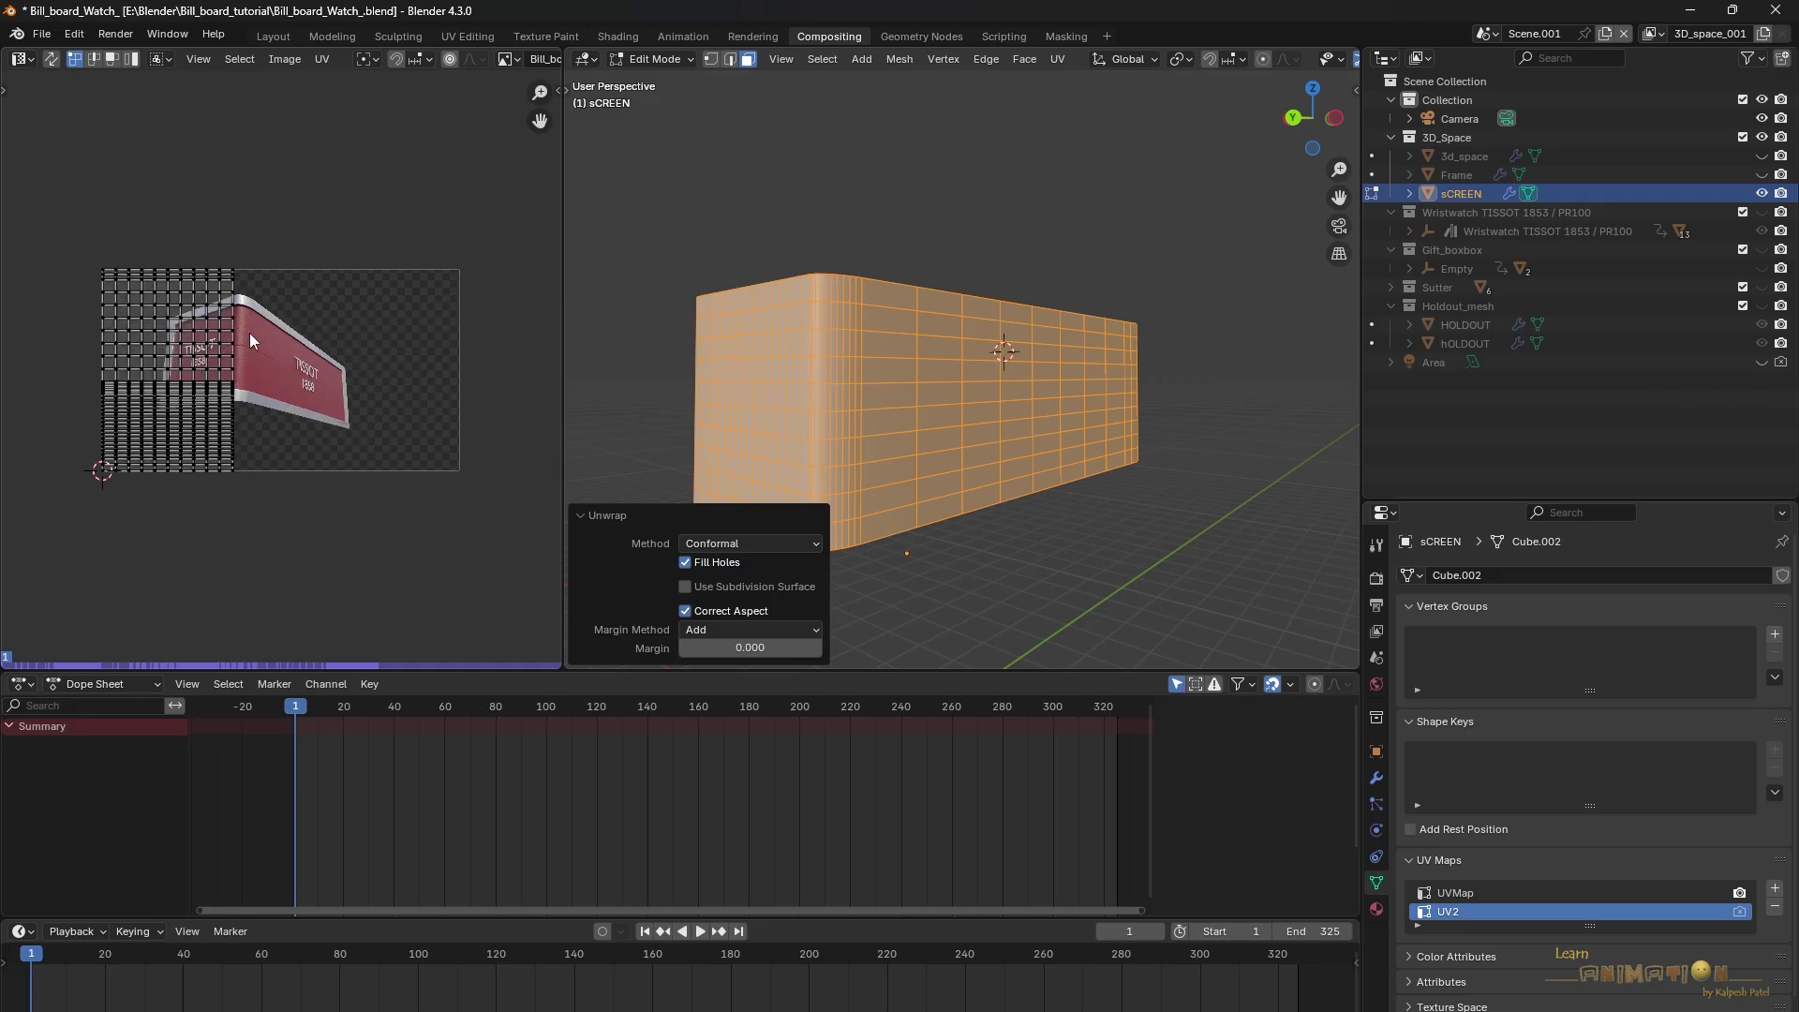
pyautogui.press('Tab')
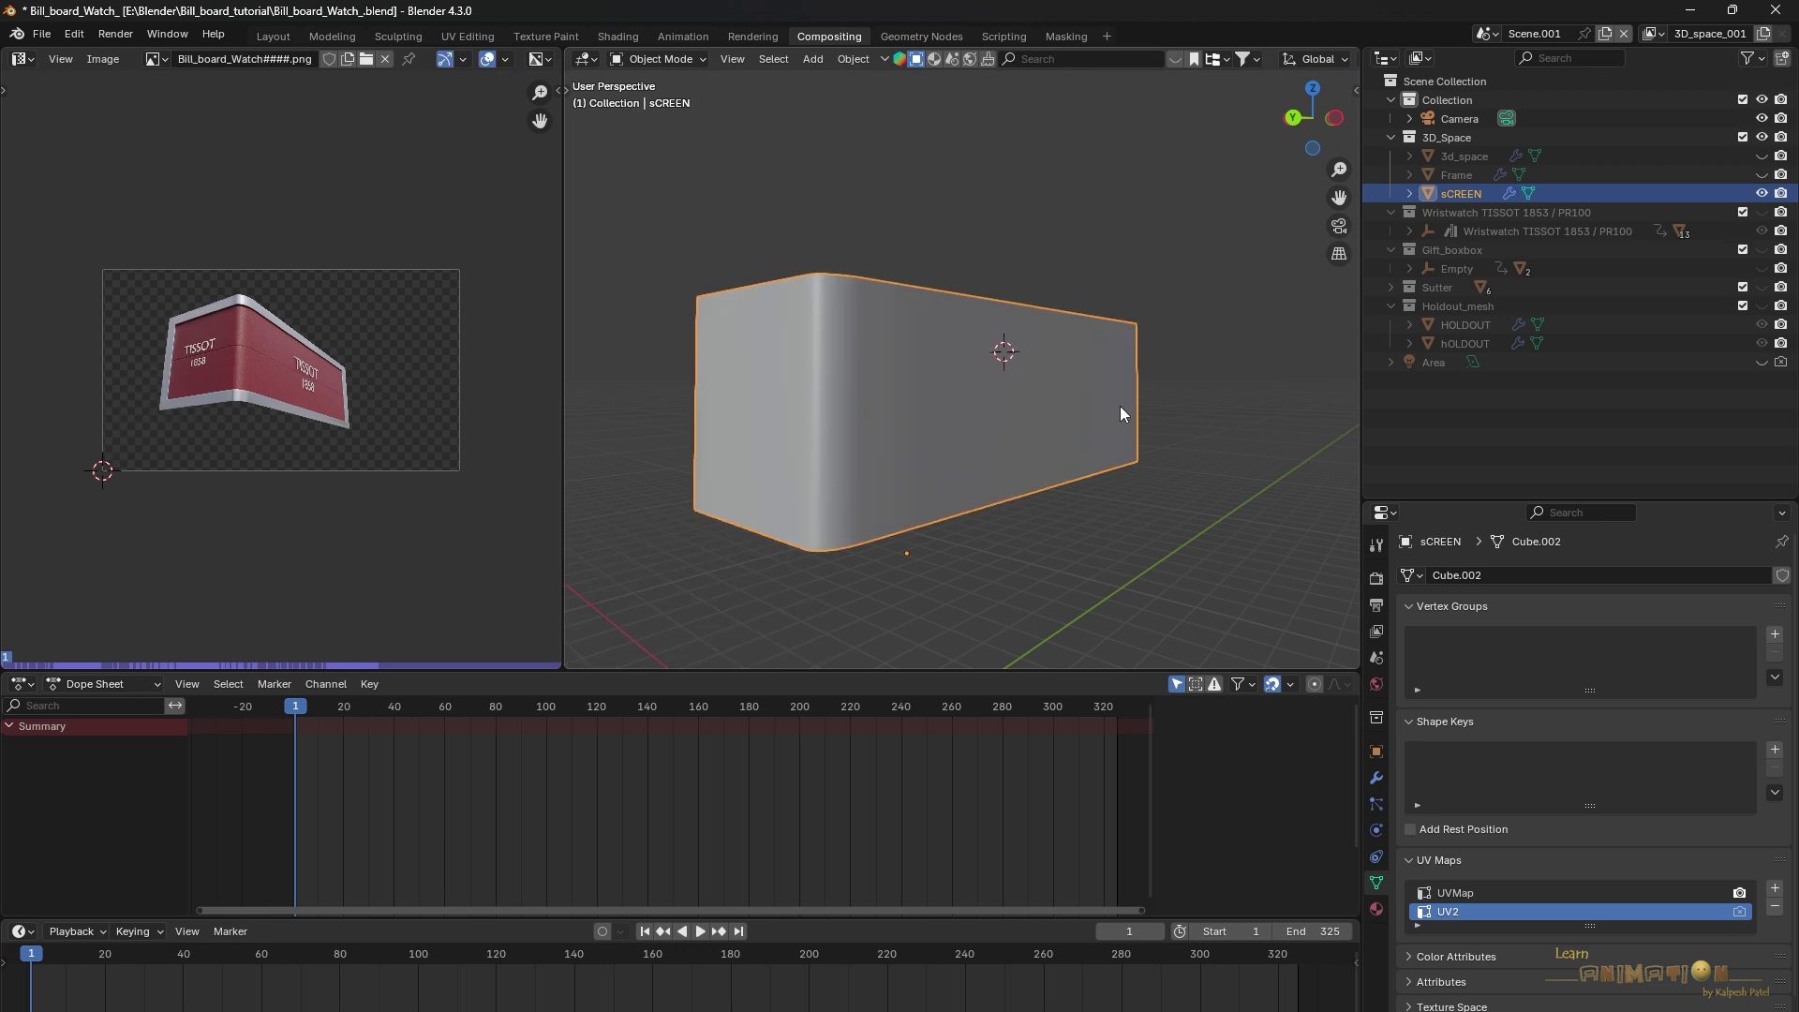
# Snap the 3D cursor to the world origin
pyautogui.moveTo(1121, 407); pyautogui.dragTo(991, 441, button='middle')
pyautogui.hotkey('shift', 'a')
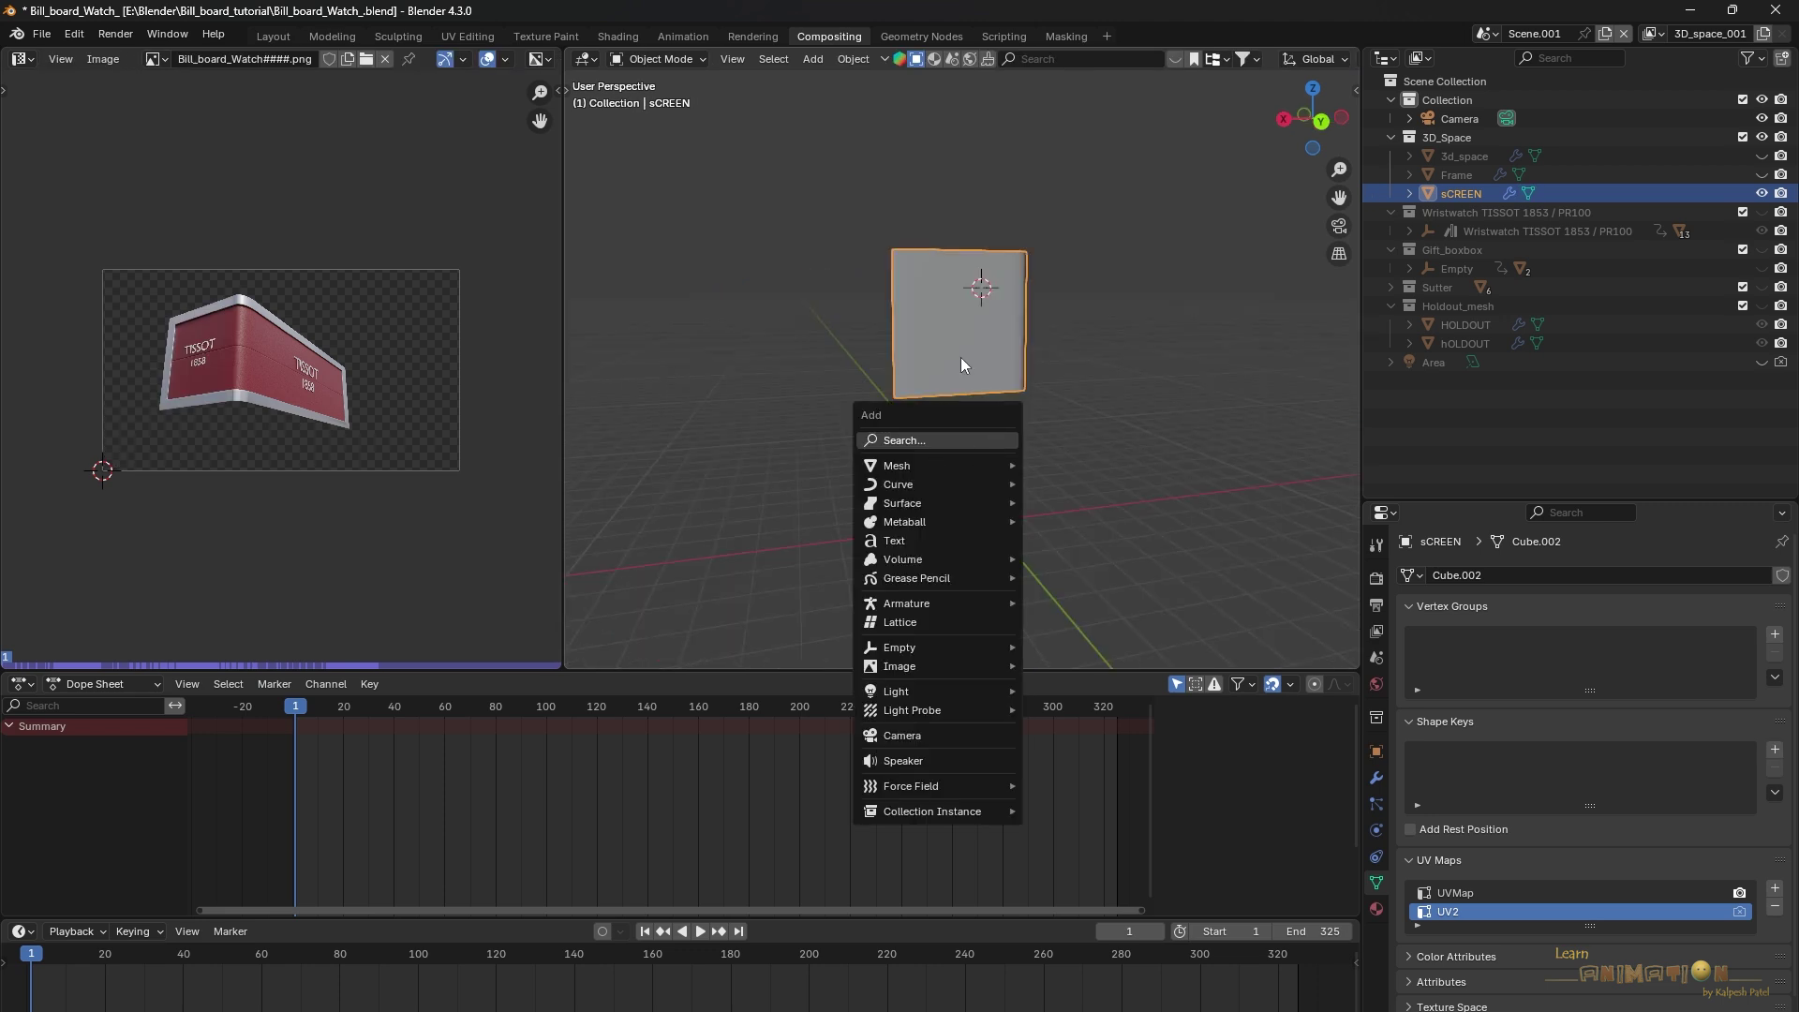
pyautogui.hotkey('shift', 's')
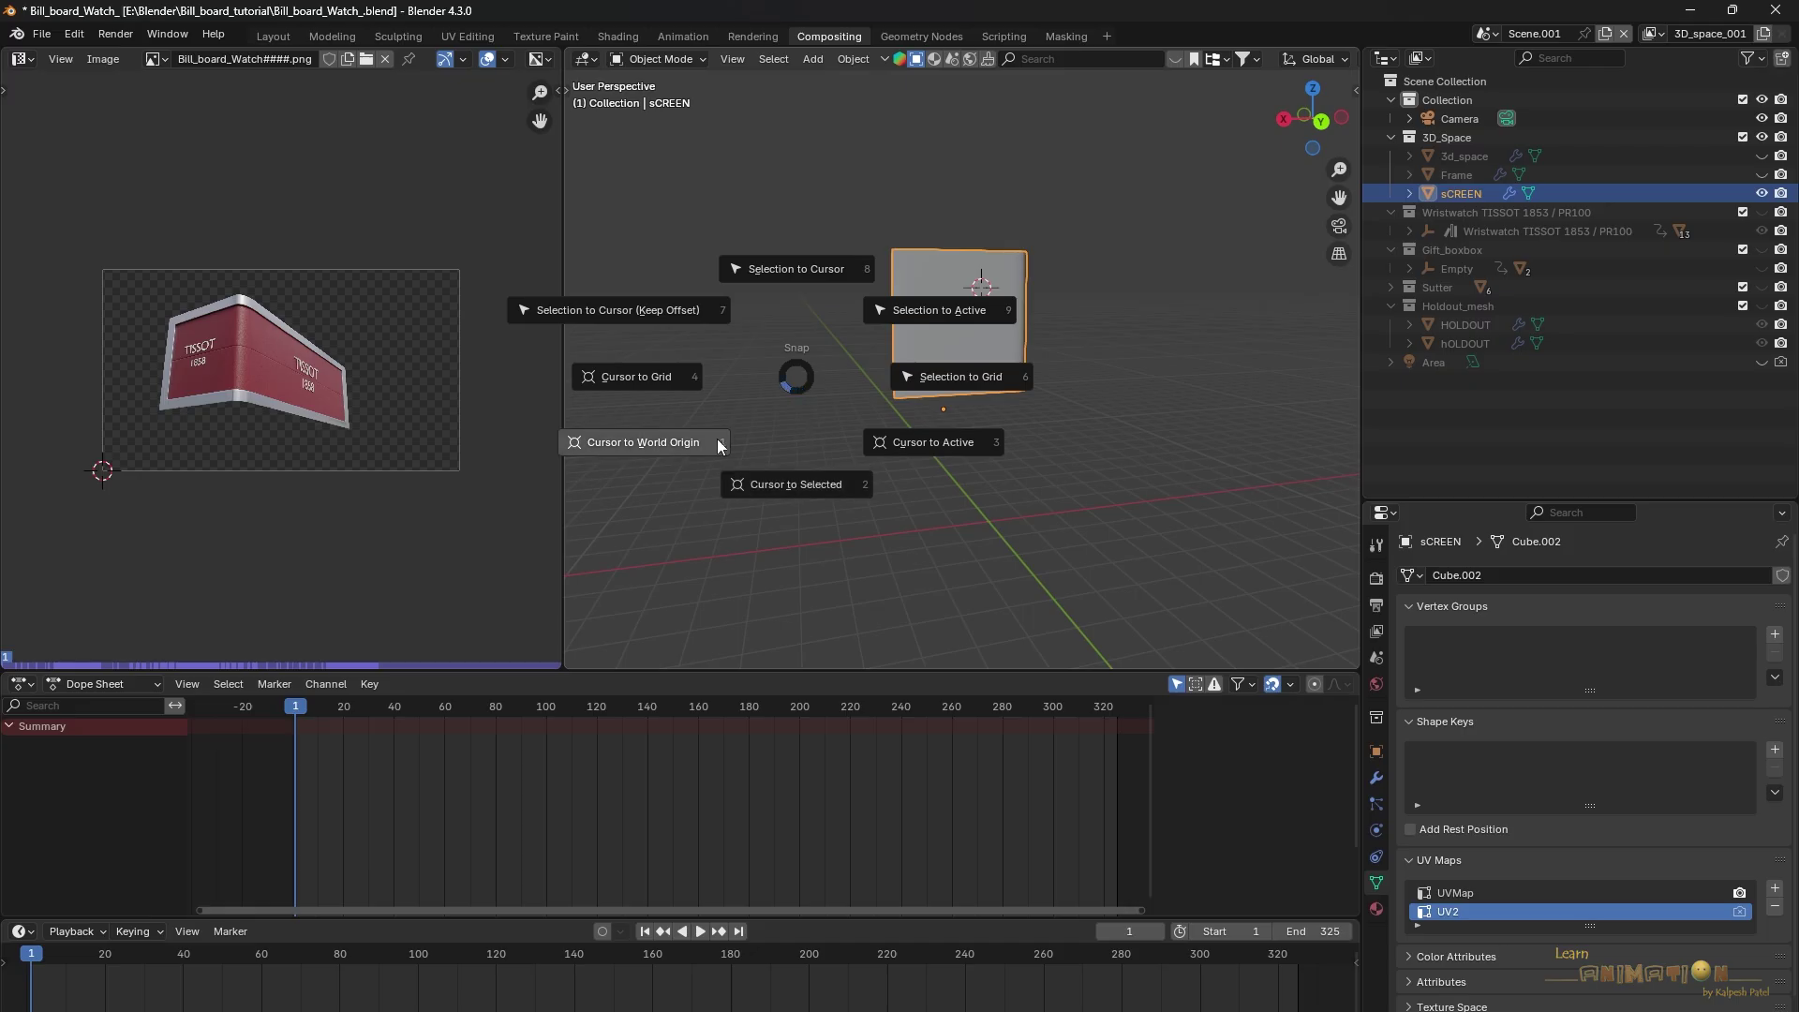
pyautogui.click(667, 442)
pyautogui.moveTo(992, 521)
pyautogui.mouseDown(button='middle')
pyautogui.moveTo(1040, 524)
pyautogui.moveTo(1059, 500)
pyautogui.moveTo(964, 504)
pyautogui.mouseUp(button='middle')
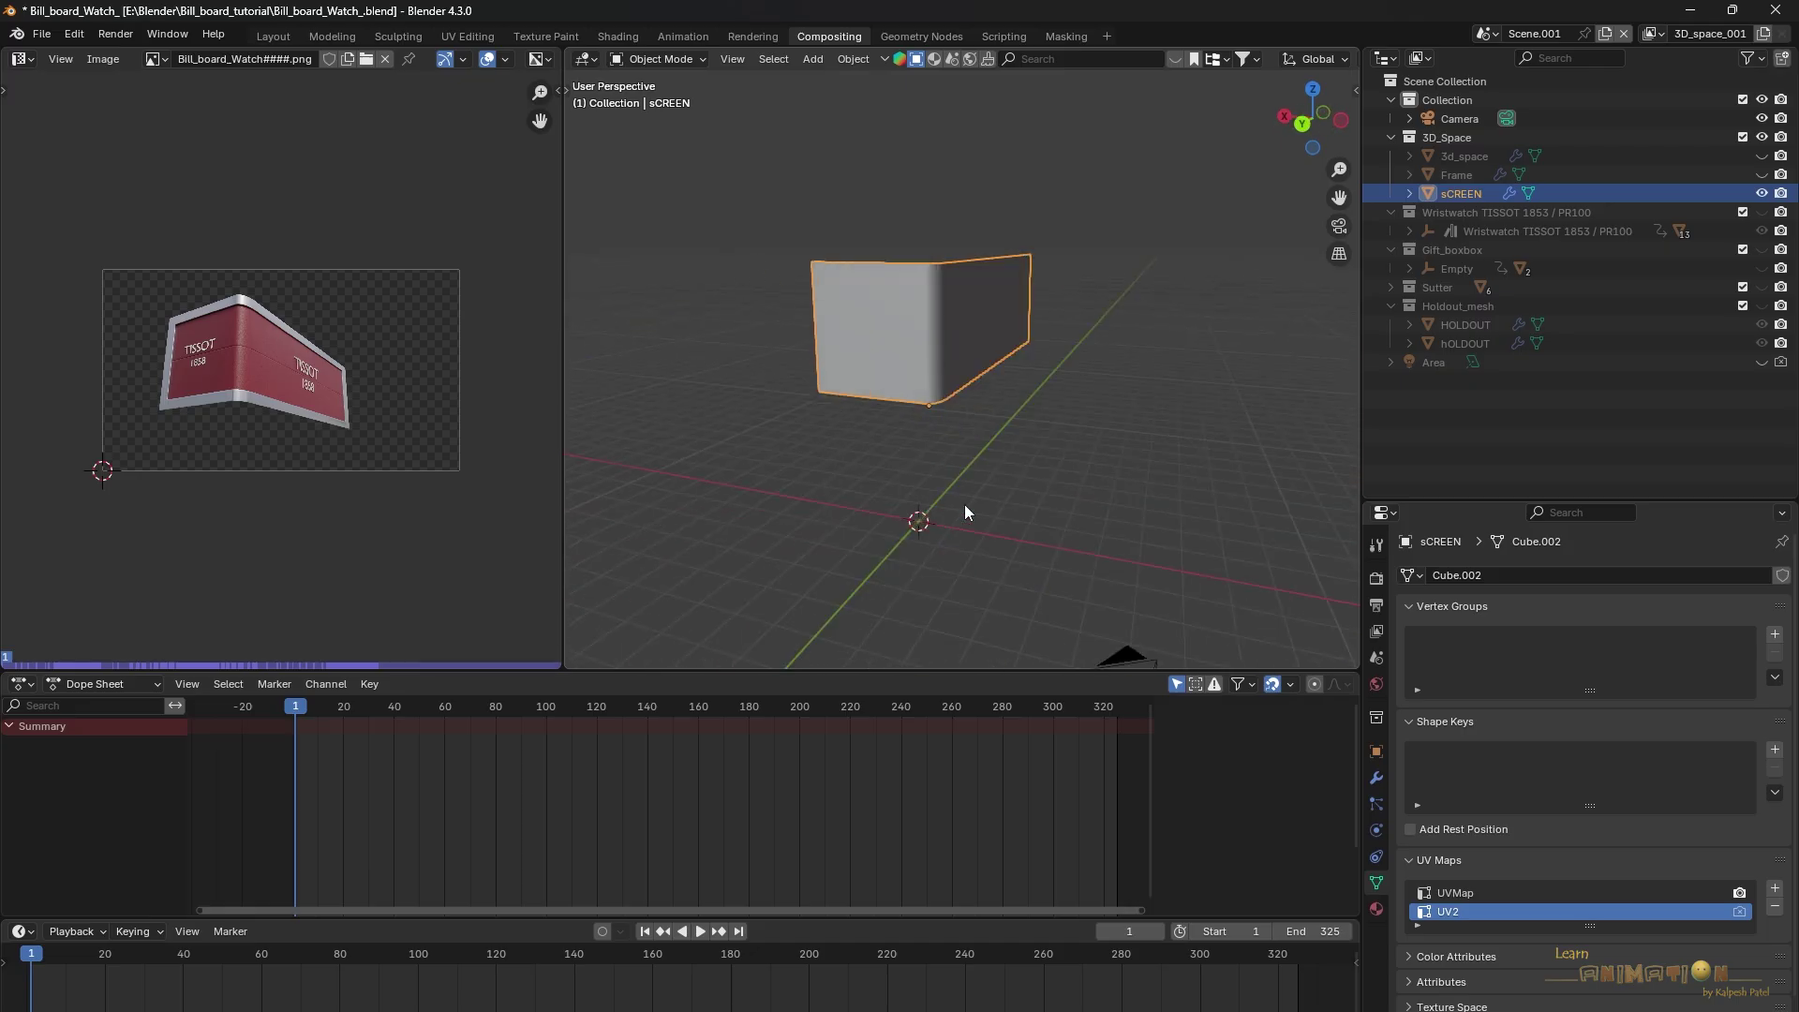
pyautogui.scroll(2, 964, 504)
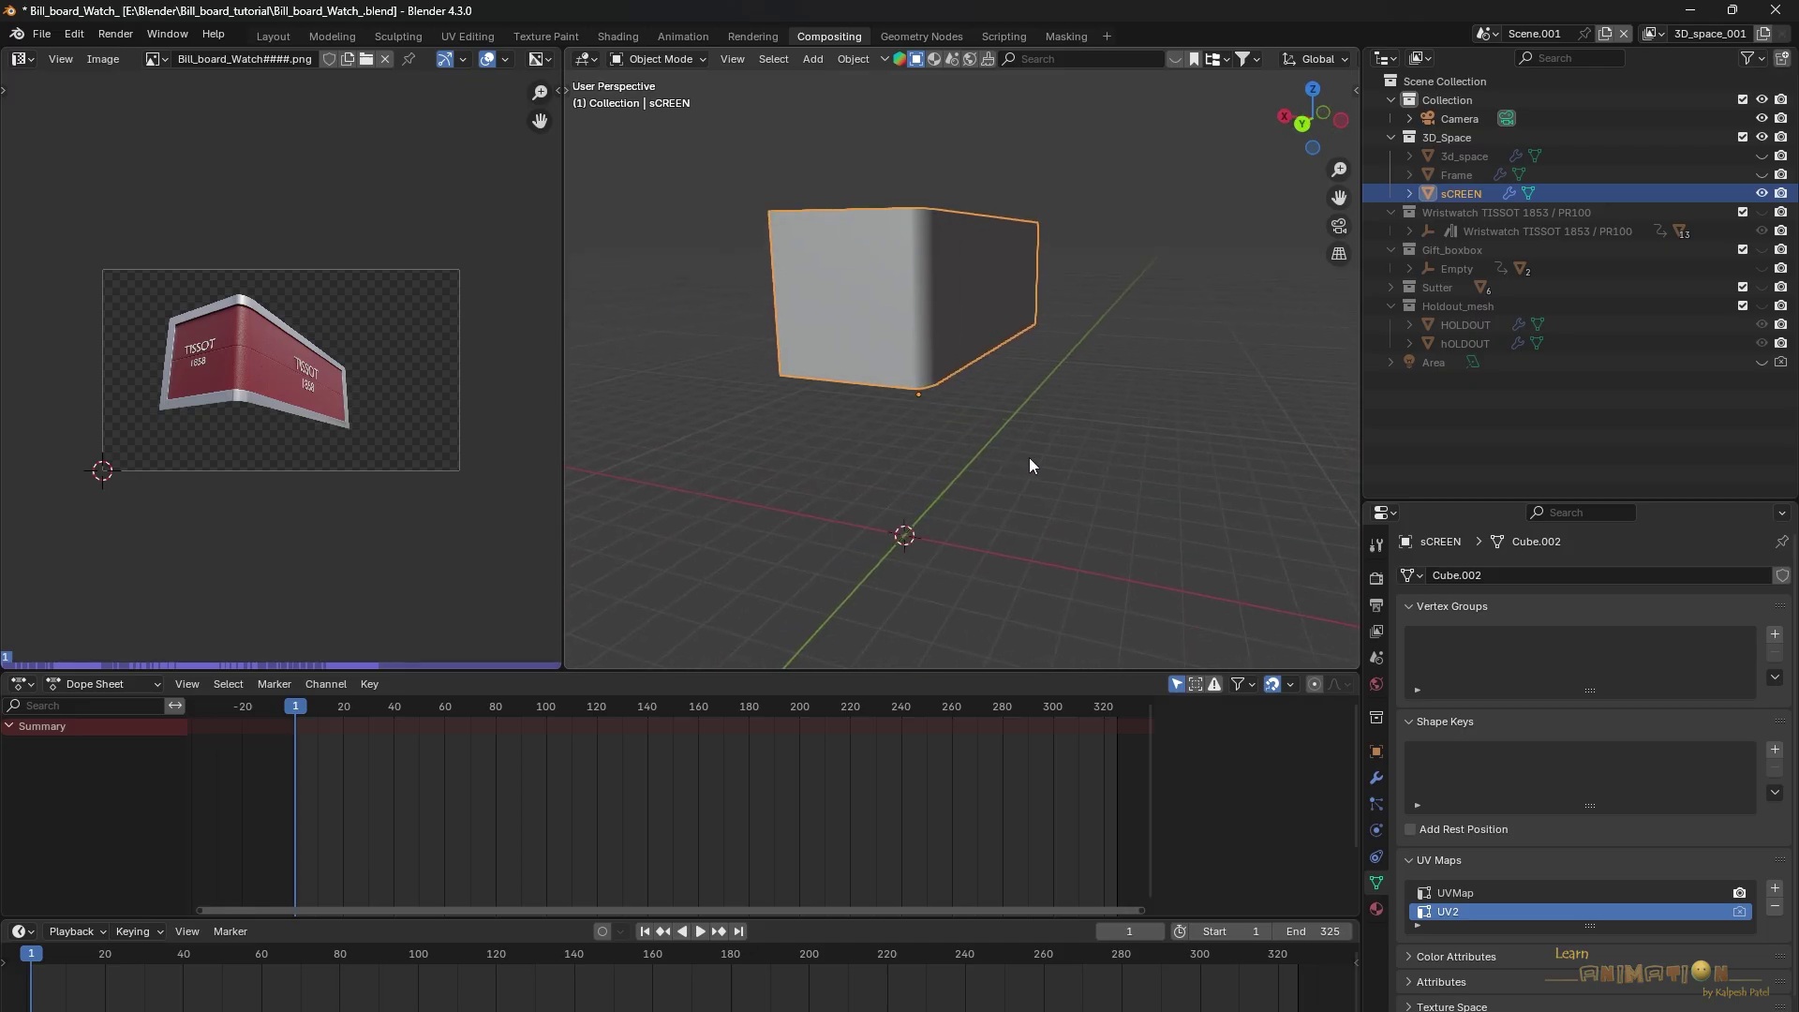
# Change the Dope Sheet to a Geometry Node Editor and create a new node tree on the sCREEN mesh
pyautogui.click(28, 684)
pyautogui.click(192, 837)
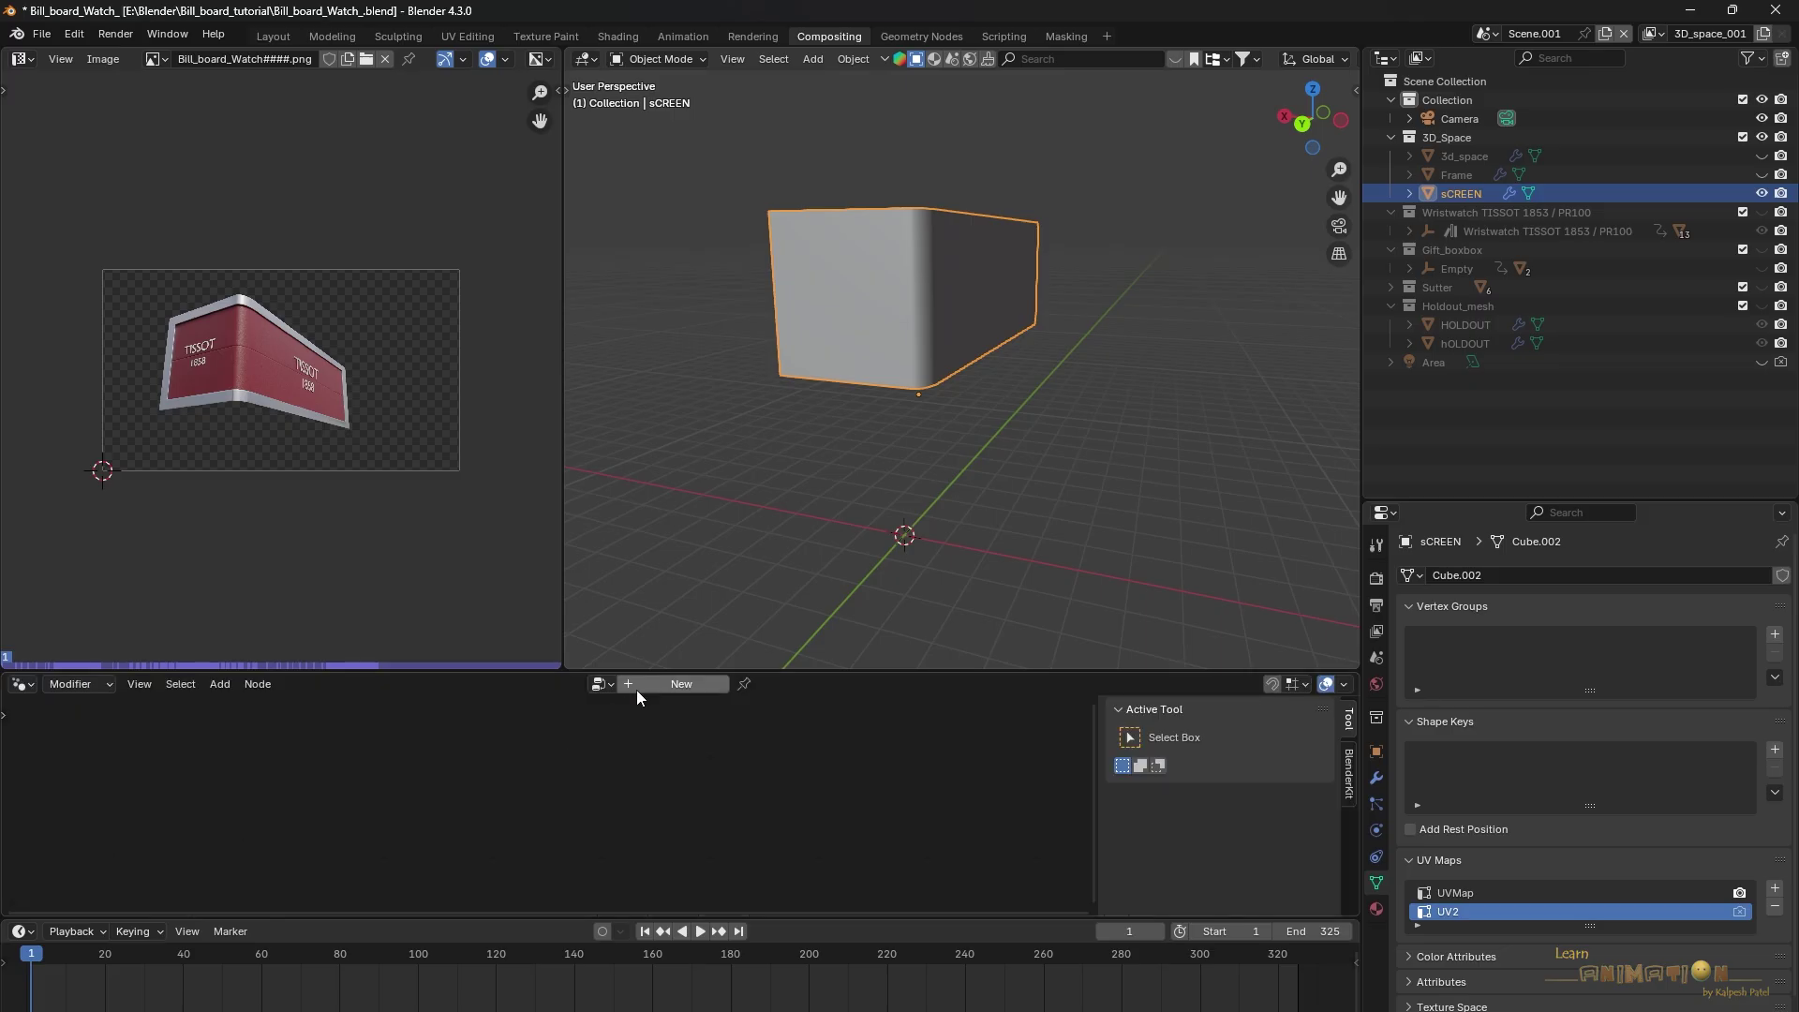
pyautogui.scroll(2, 614, 792)
# Insert a Set Position node between Group Input and Group Output and expose its Position socket on the Group Input
pyautogui.hotkey('shift', 'a')
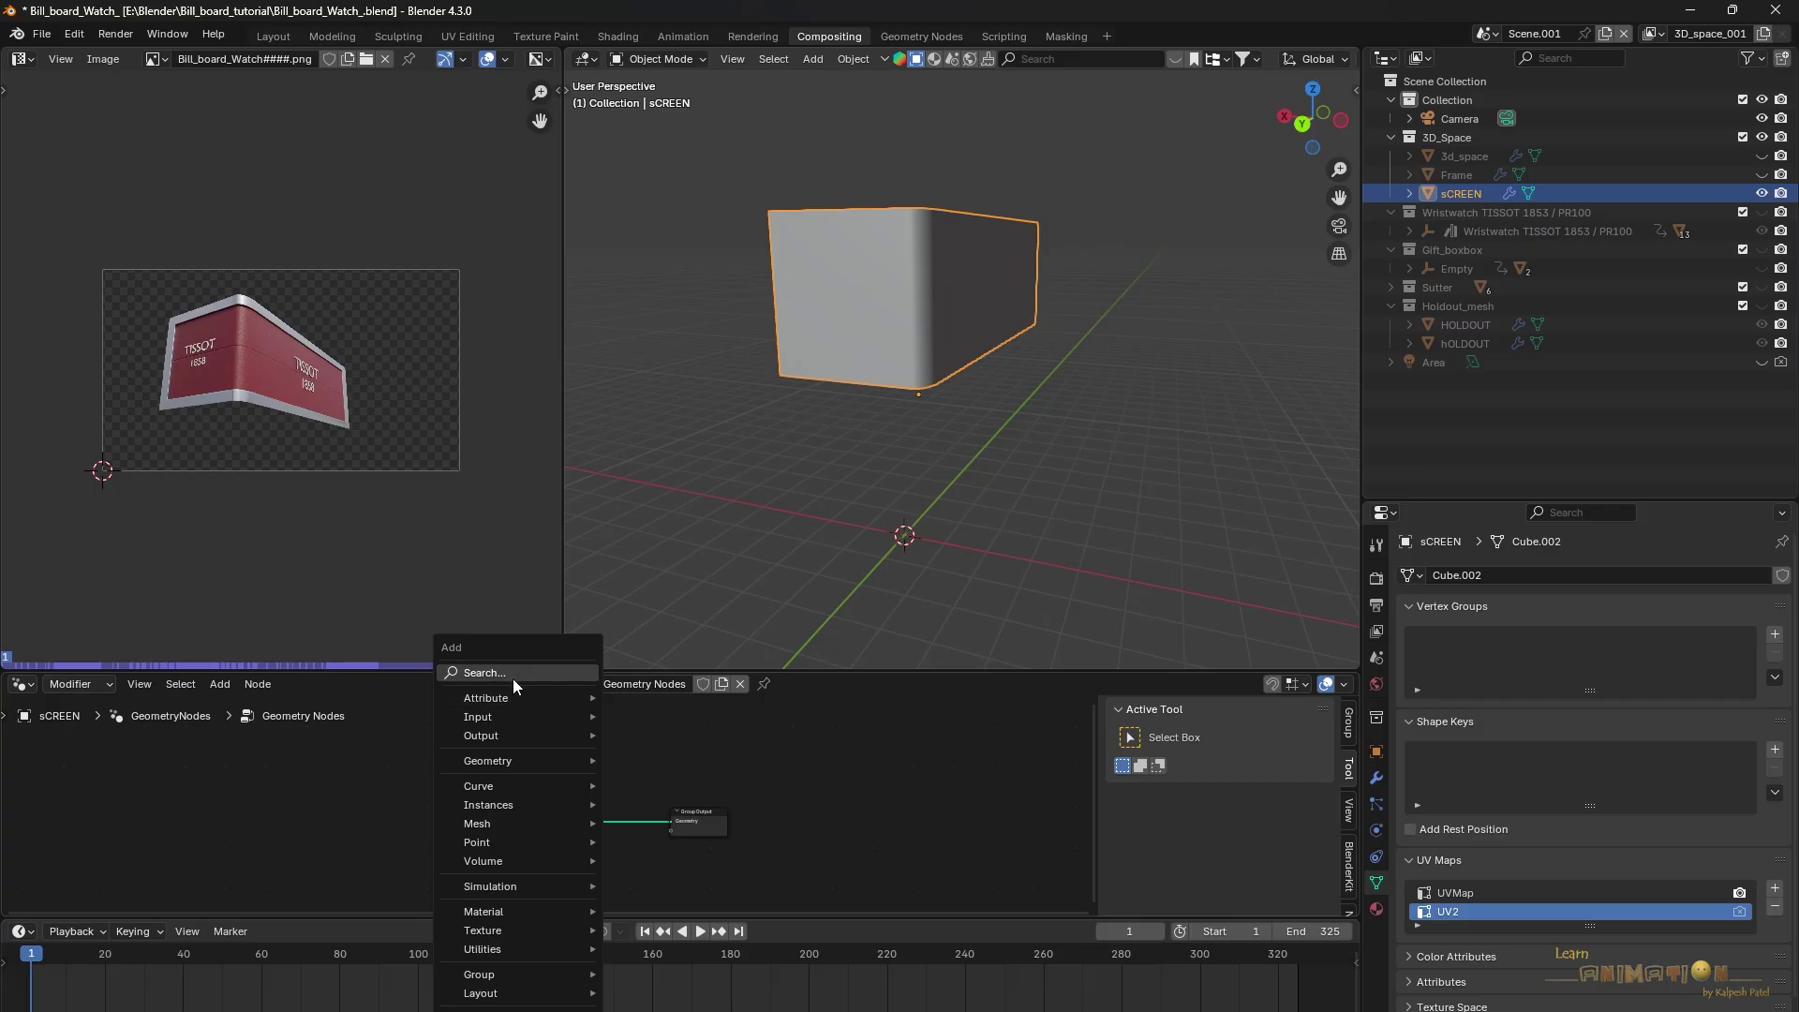
pyautogui.click(513, 674)
pyautogui.write('se')
pyautogui.click(610, 731)
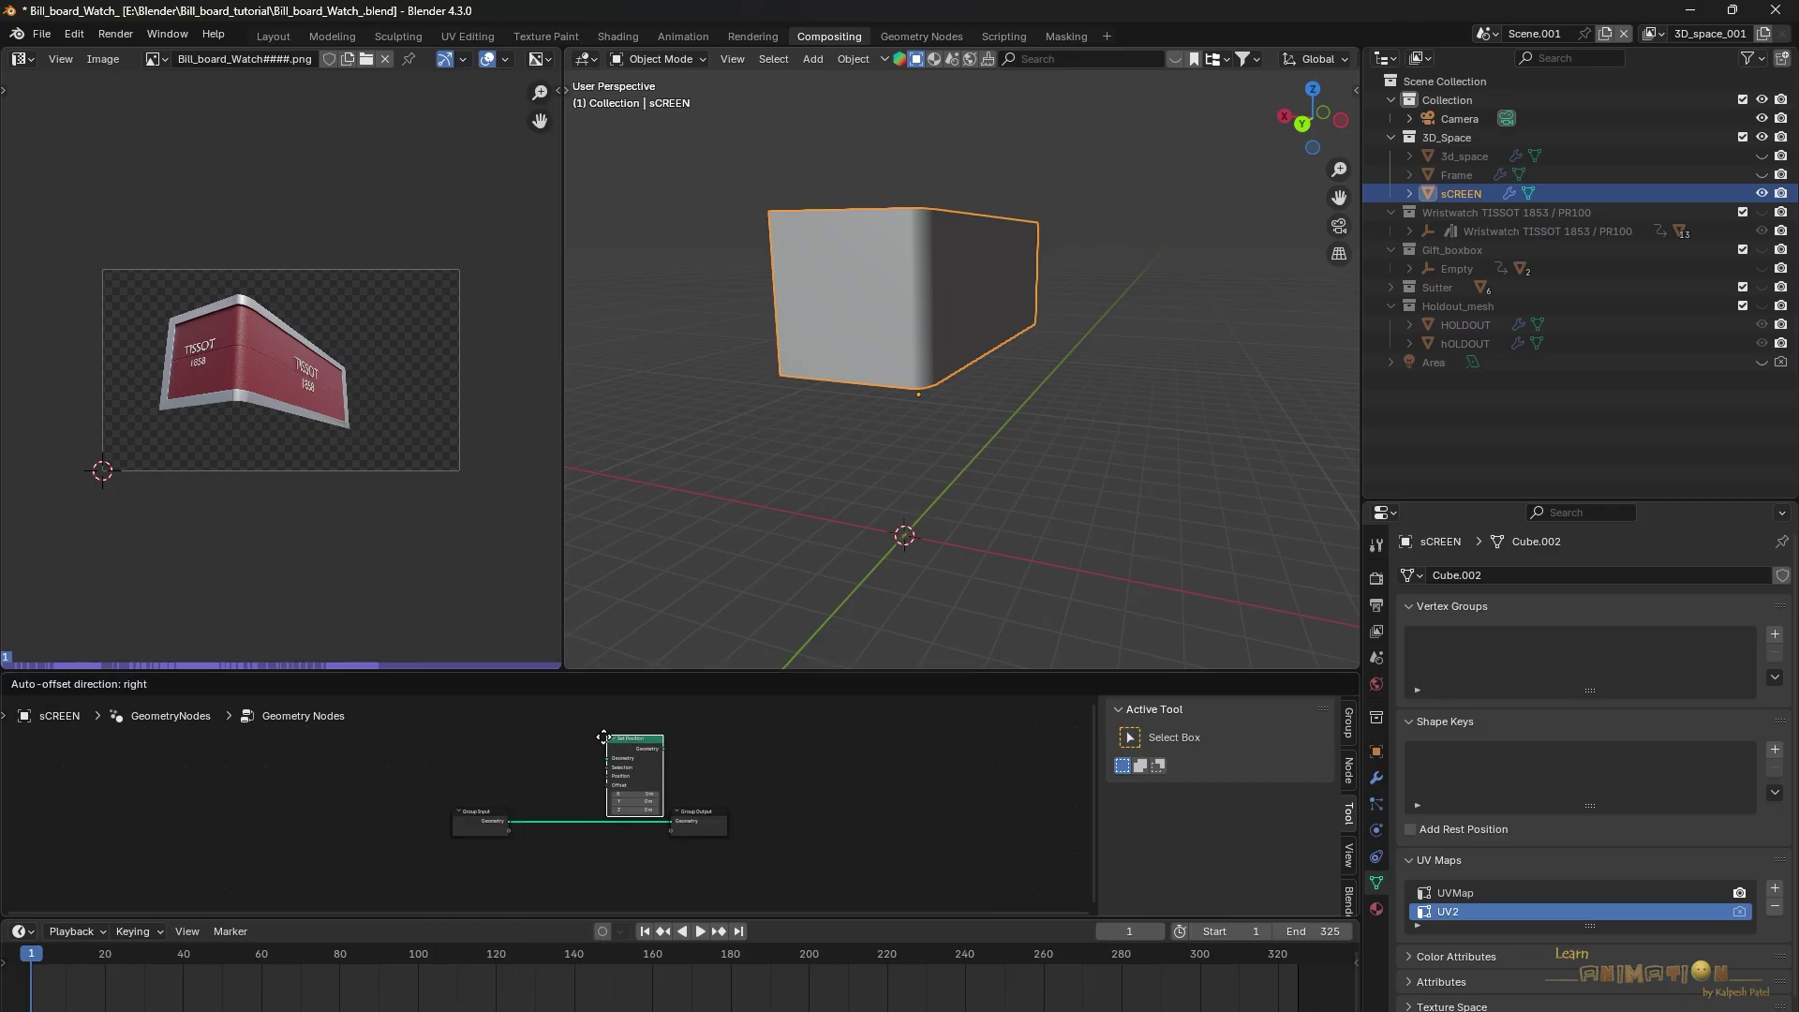
pyautogui.click(574, 774)
pyautogui.scroll(4, 569, 774)
pyautogui.moveTo(438, 770); pyautogui.dragTo(613, 798)
pyautogui.moveTo(940, 435)
pyautogui.mouseDown(button='middle')
pyautogui.moveTo(940, 465)
pyautogui.moveTo(919, 446)
pyautogui.moveTo(950, 491)
pyautogui.moveTo(953, 431)
pyautogui.mouseUp(button='middle')
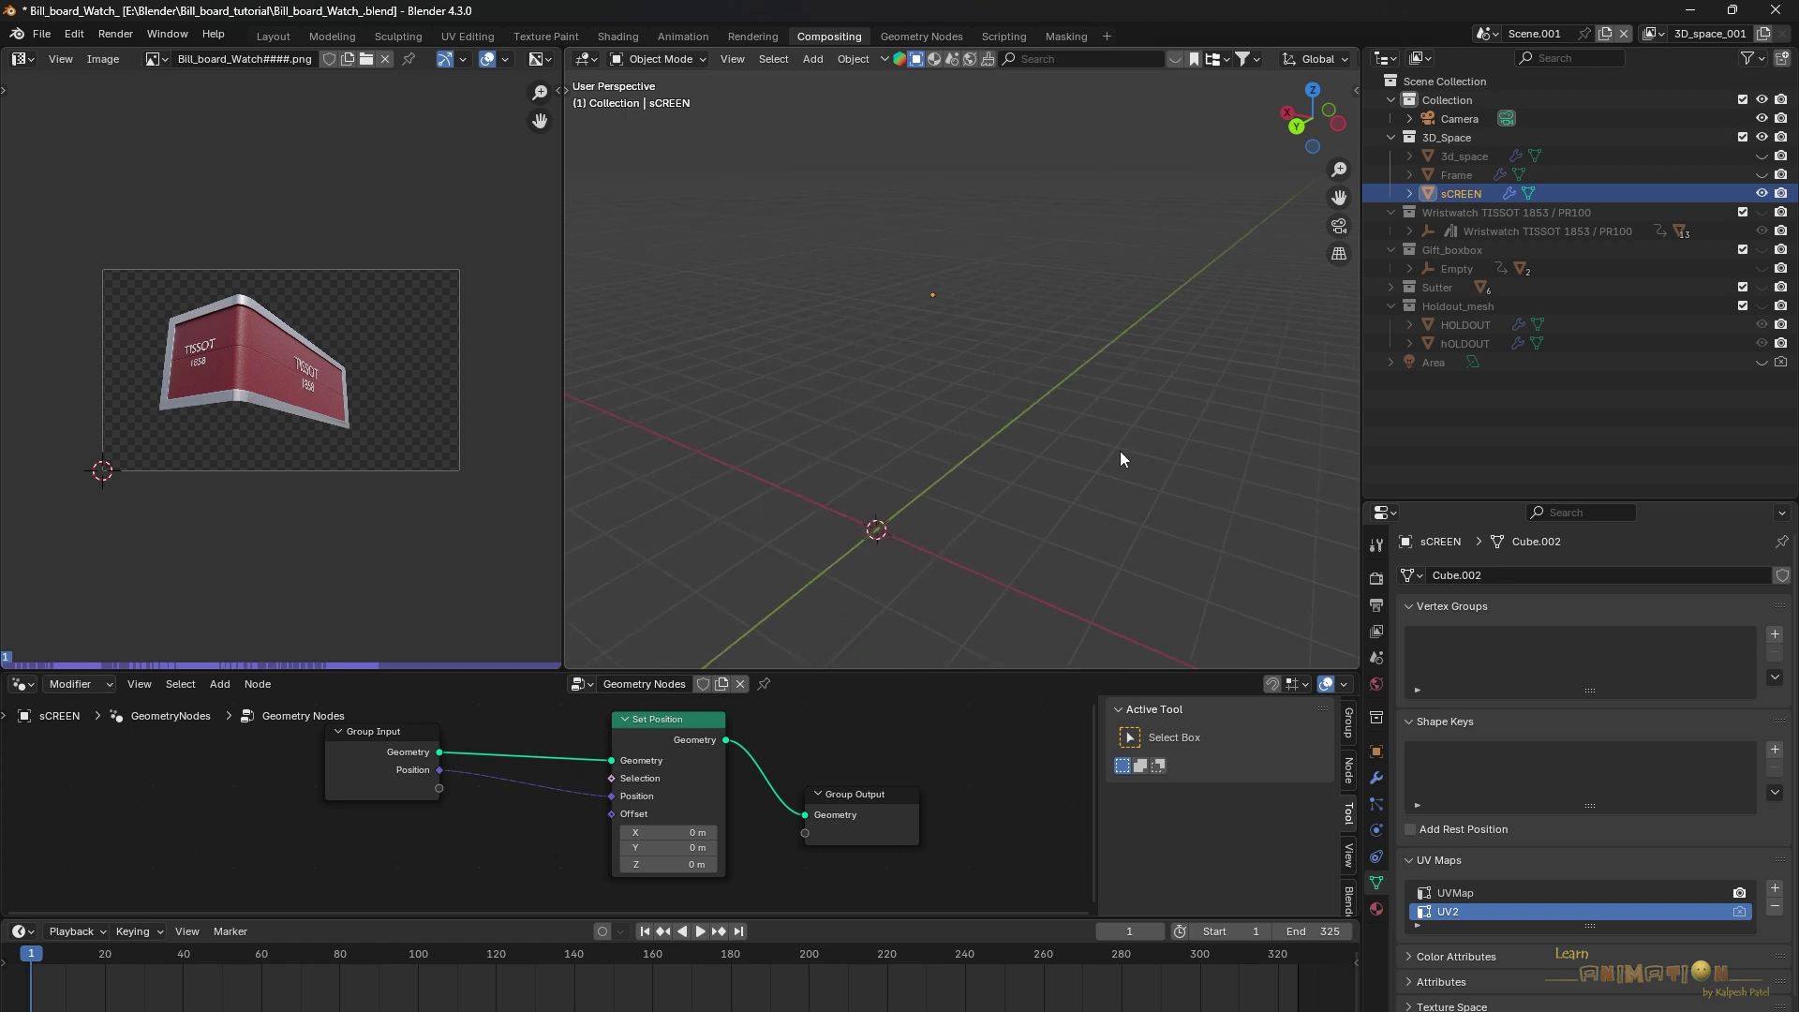
# Drive the GeometryNodes modifier's Position input with the UV2 attribute to flatten the screen mesh
pyautogui.click(1377, 778)
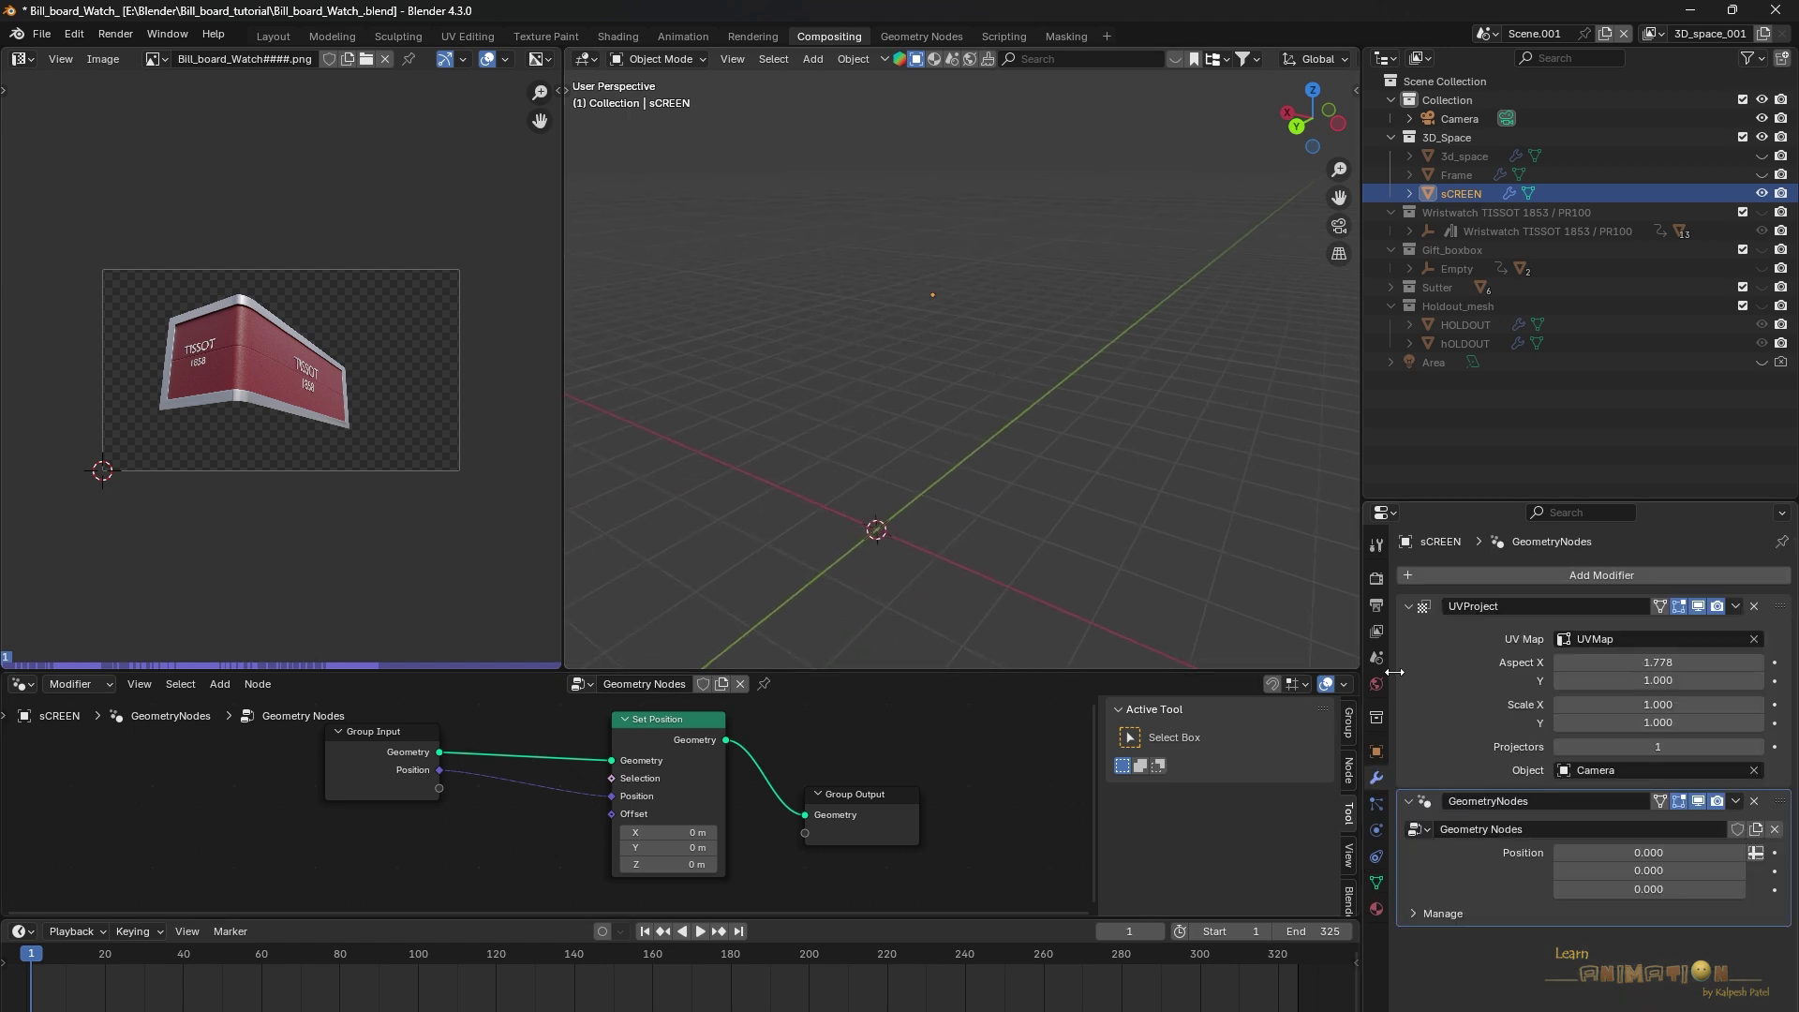
pyautogui.click(1755, 853)
pyautogui.click(1649, 853)
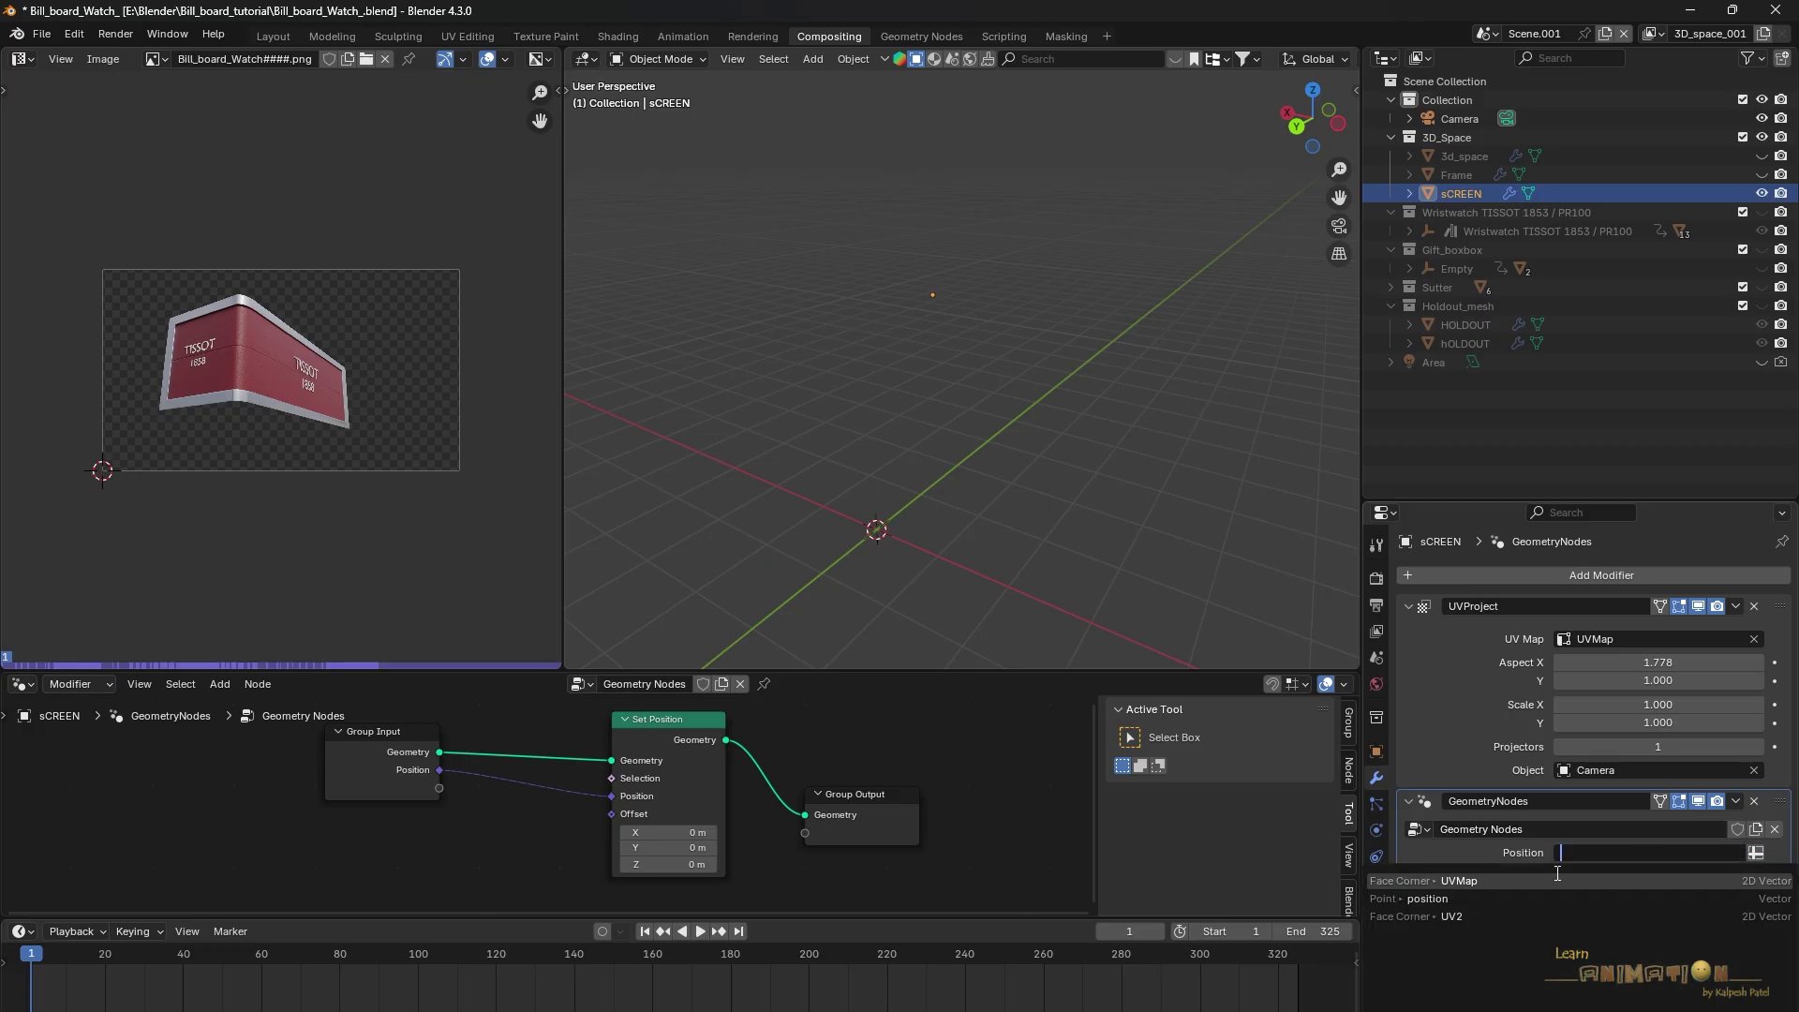
pyautogui.click(1451, 916)
pyautogui.moveTo(1312, 525); pyautogui.dragTo(868, 332, button='middle')
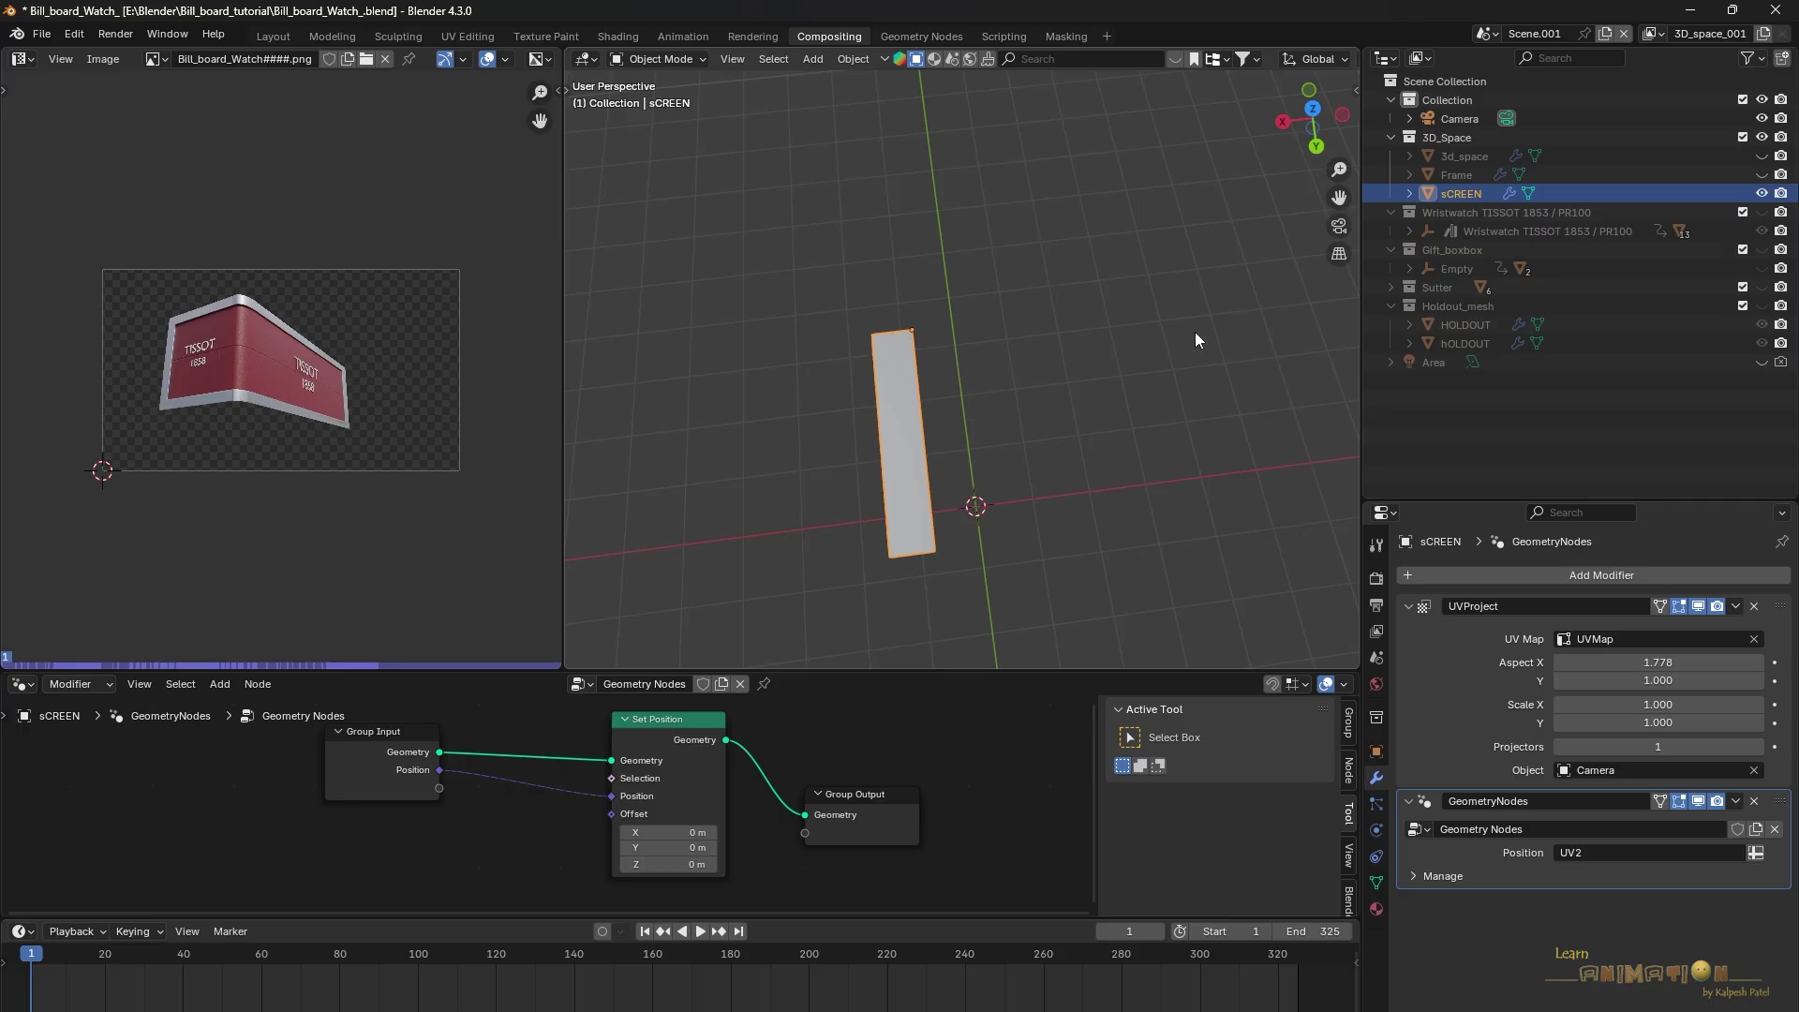
# Widen the 3D Viewport slightly, switch it to Rendered shading and inspect the deselected flat screen from several angles
pyautogui.moveTo(1359, 291); pyautogui.dragTo(1387, 291)
pyautogui.moveTo(1037, 481); pyautogui.dragTo(1117, 418, button='middle')
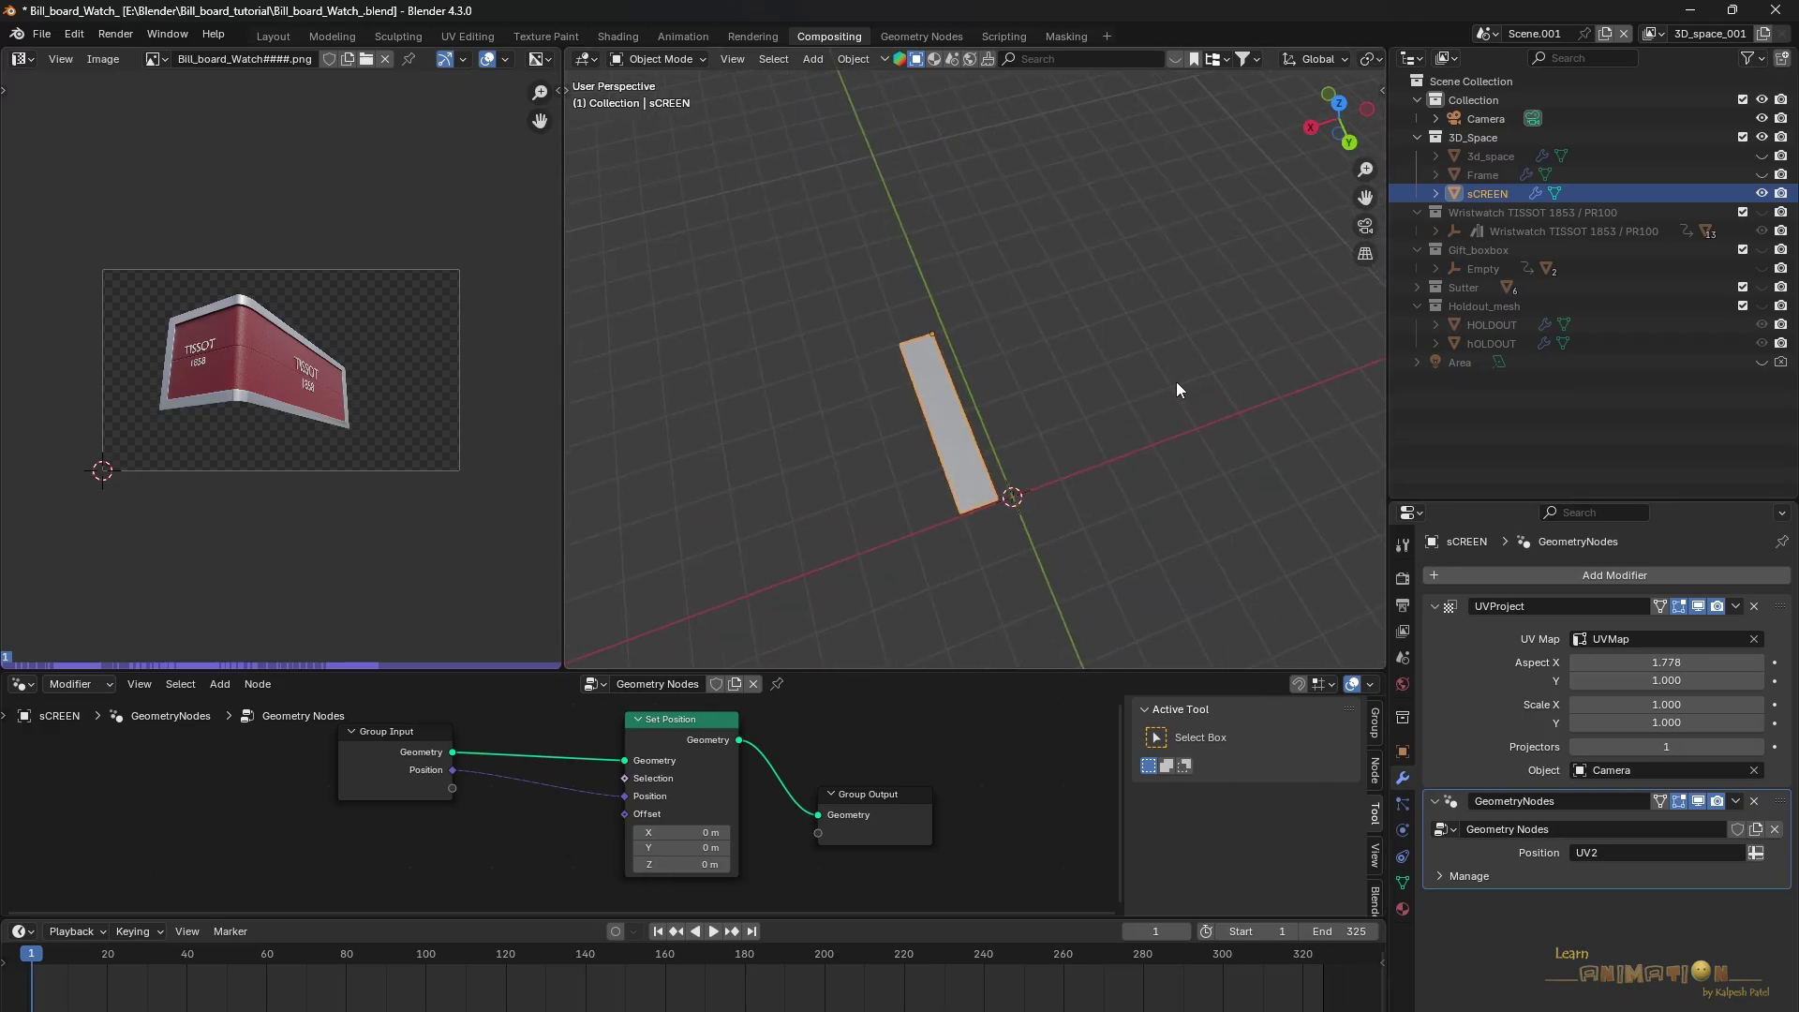
pyautogui.press('z')
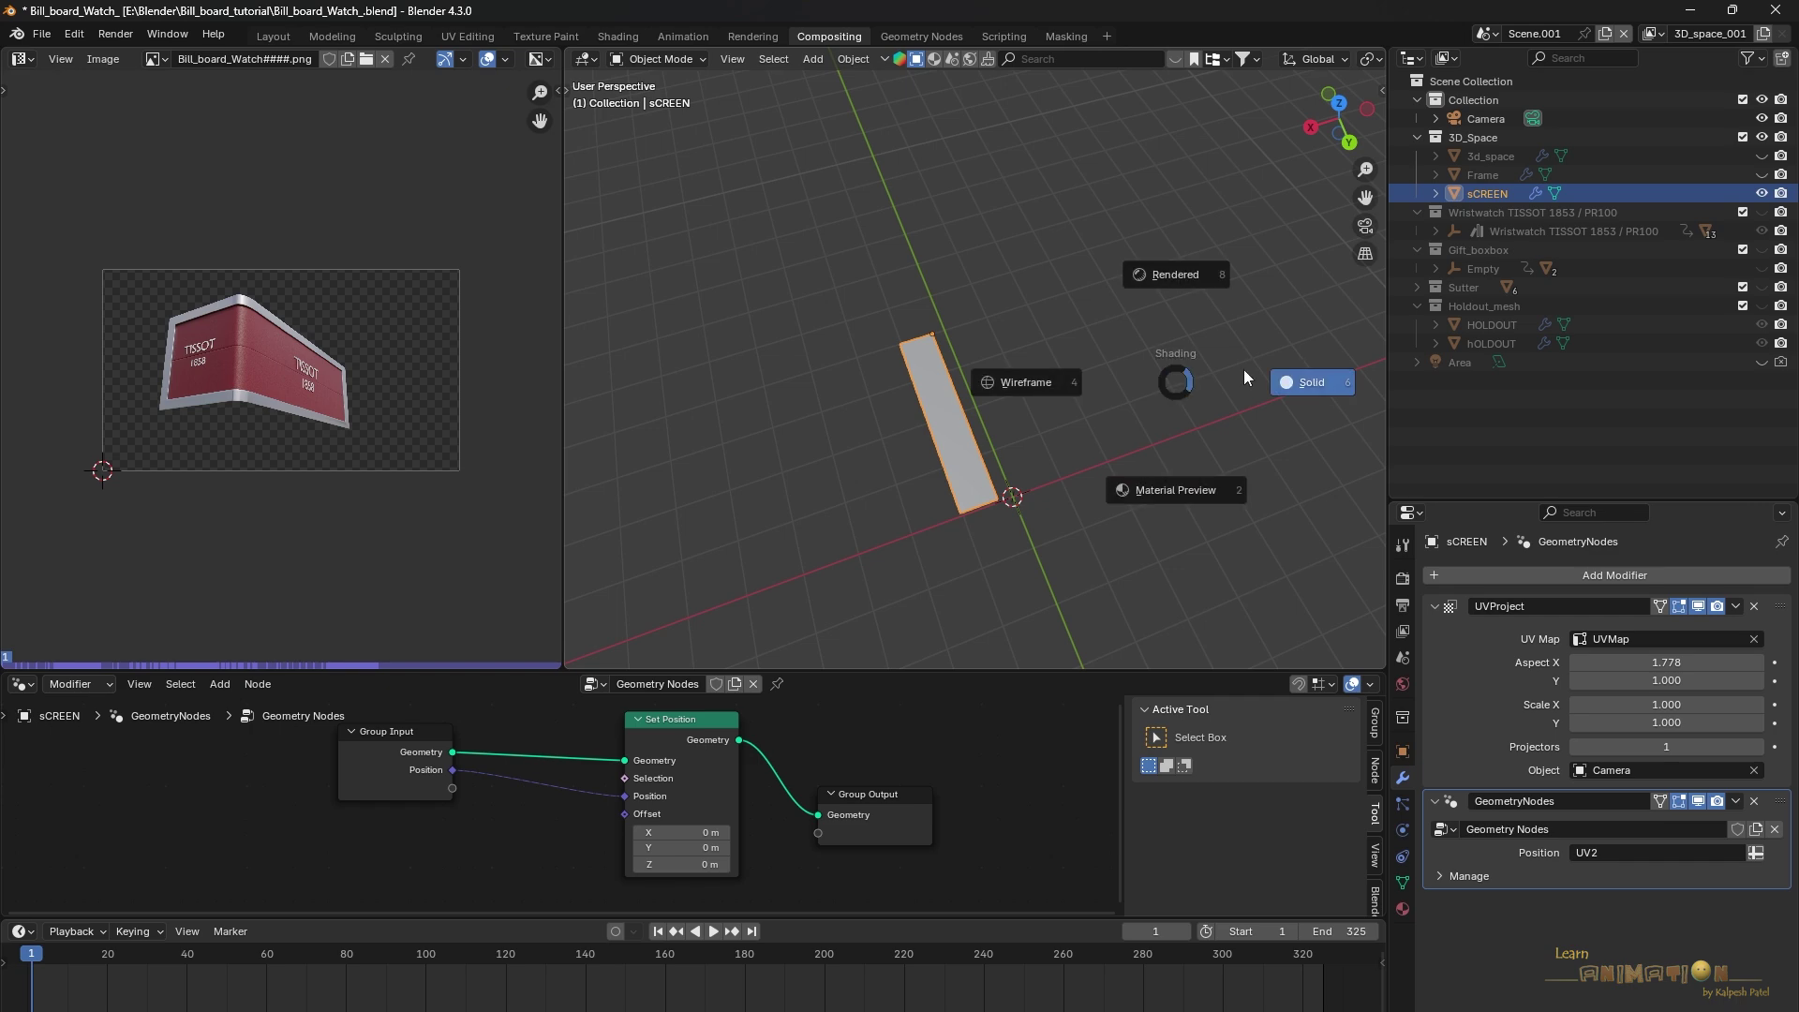
pyautogui.click(1192, 273)
pyautogui.moveTo(1190, 277)
pyautogui.mouseDown(button='middle')
pyautogui.moveTo(1094, 444)
pyautogui.moveTo(994, 437)
pyautogui.mouseUp(button='middle')
pyautogui.moveTo(1122, 464); pyautogui.dragTo(1025, 277, button='middle')
pyautogui.hotkey('alt', 'a')
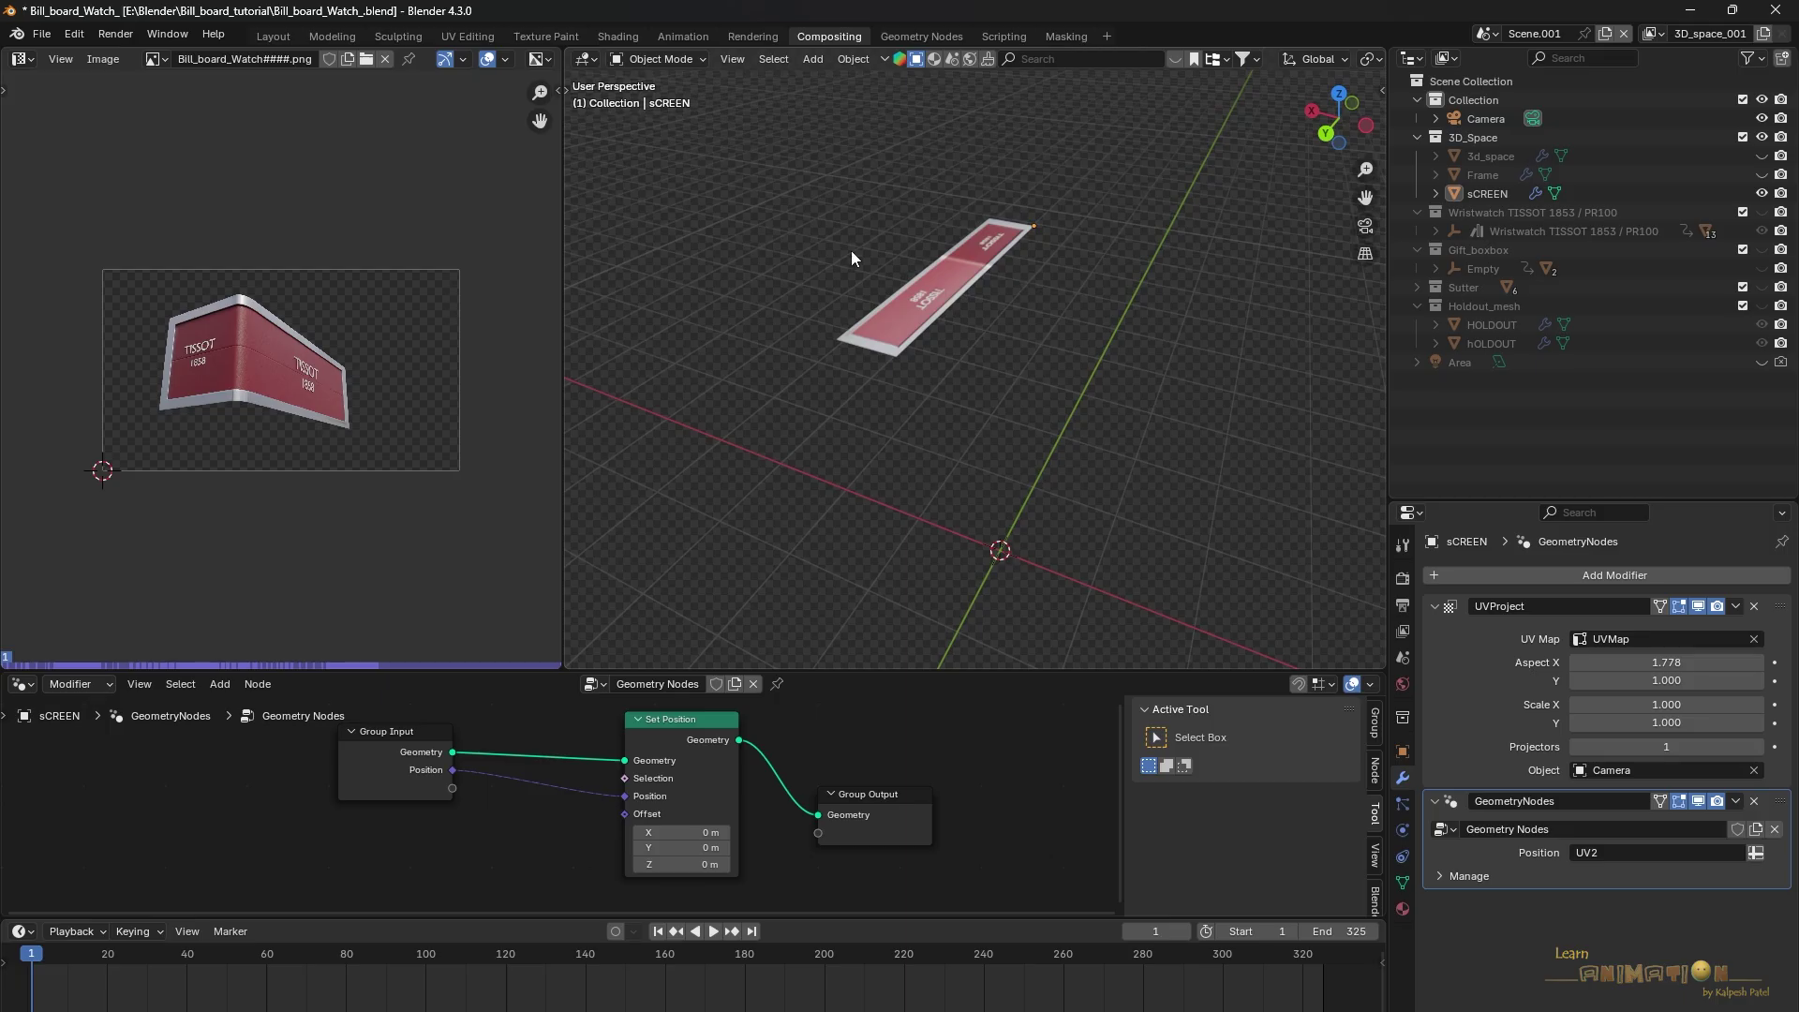
pyautogui.moveTo(920, 153); pyautogui.dragTo(995, 200, button='middle')
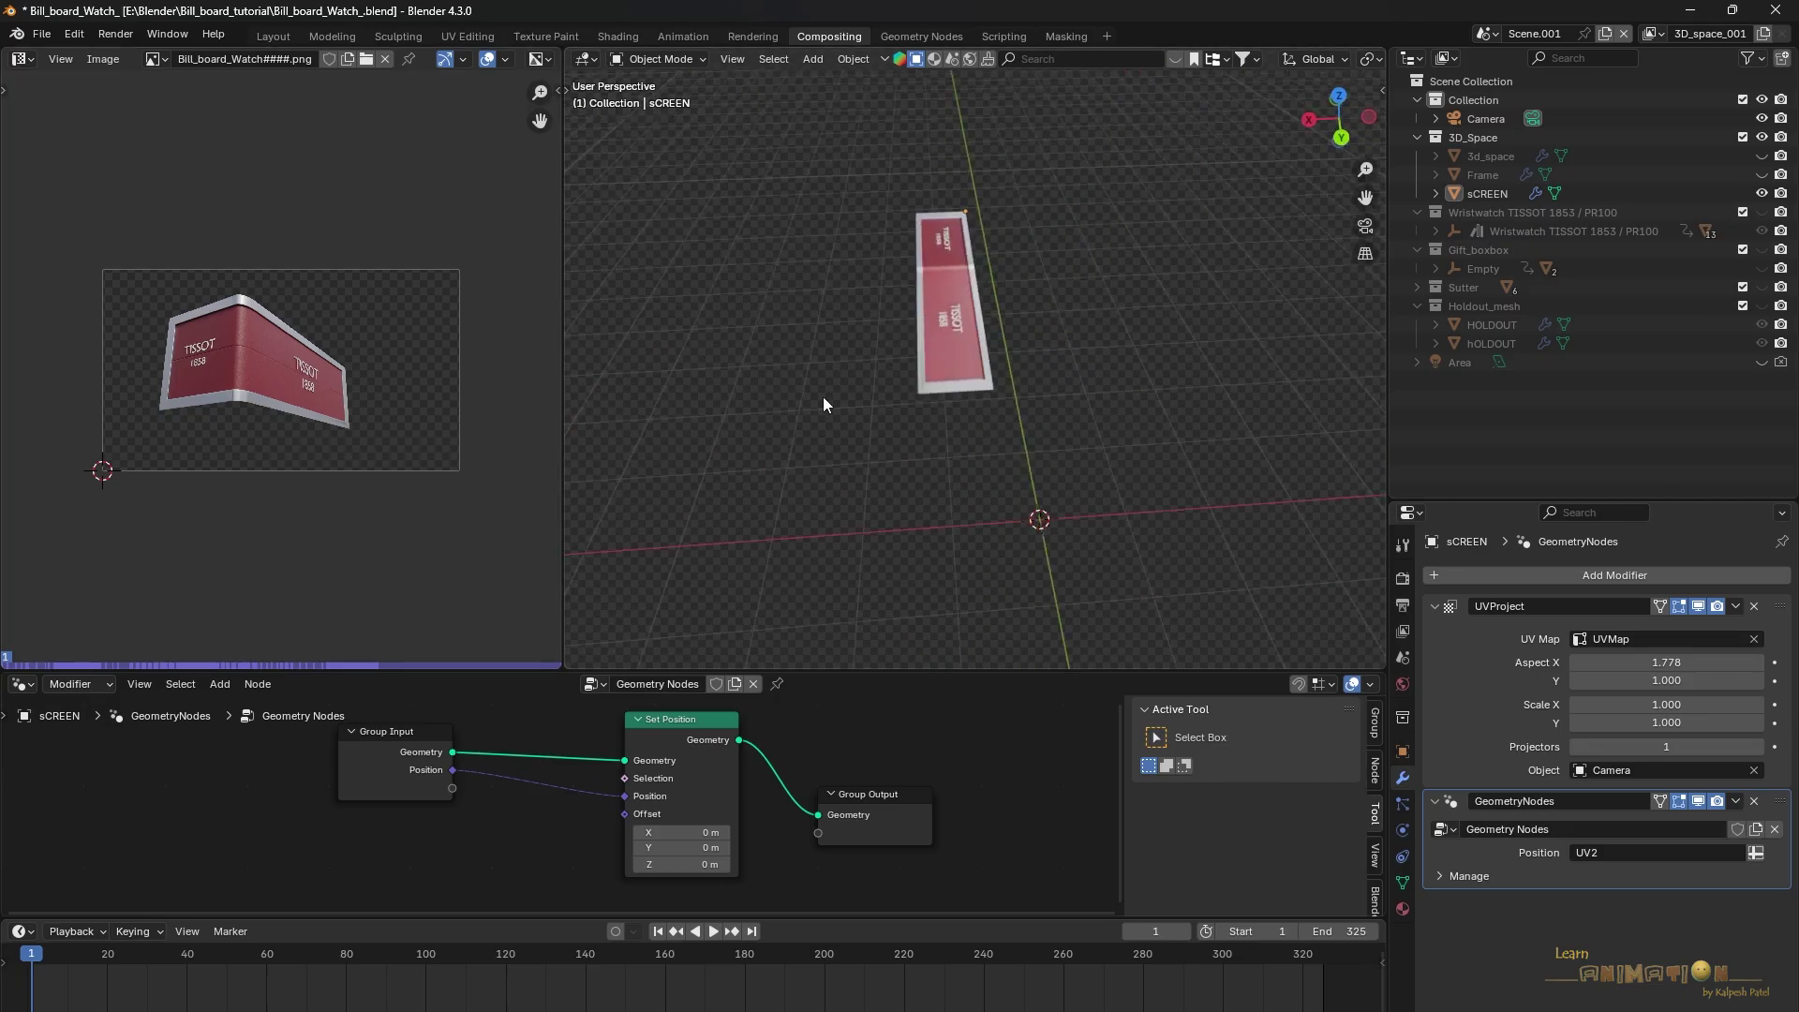
pyautogui.moveTo(905, 375); pyautogui.dragTo(1159, 539, button='middle')
# Apply the UVProject modifier and the GeometryNodes modifier on the screen mesh
pyautogui.click(1736, 607)
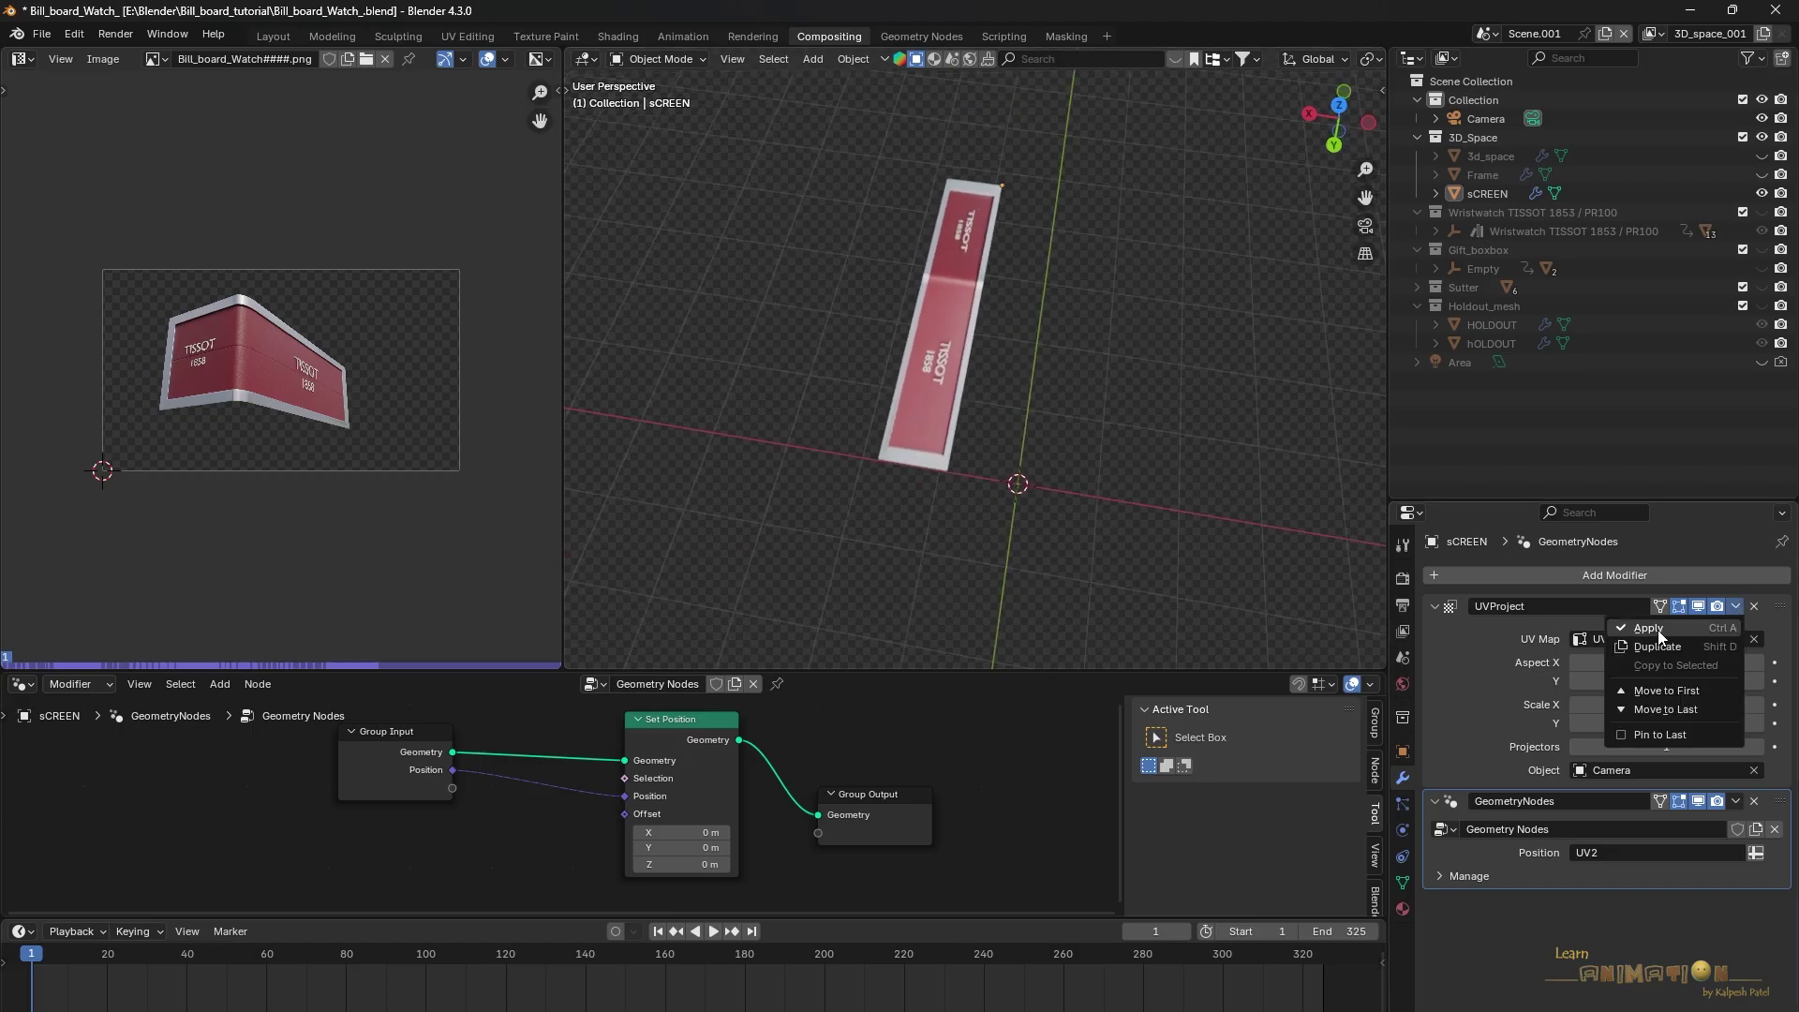
pyautogui.click(1654, 630)
pyautogui.click(1736, 607)
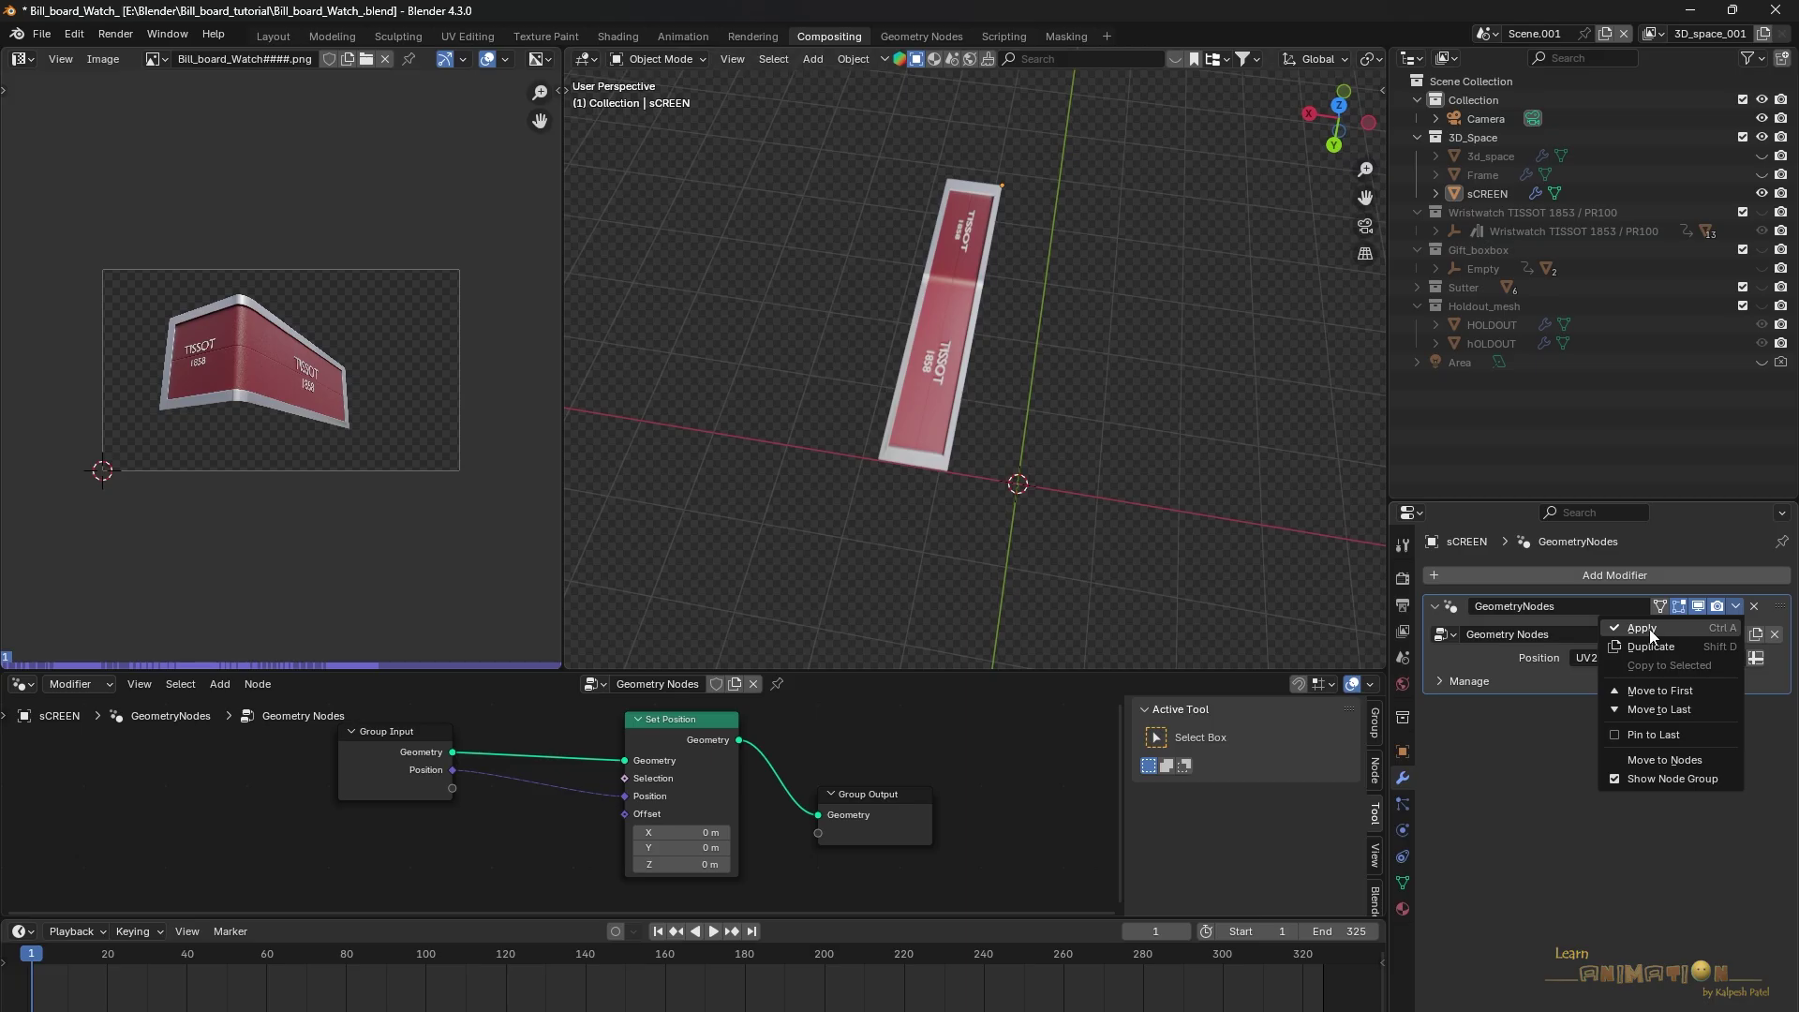
pyautogui.click(1650, 632)
pyautogui.moveTo(980, 376); pyautogui.dragTo(993, 412, button='middle')
# Select the sCREEN mesh and set its origin to Center of Mass (Surface)
pyautogui.click(1495, 192)
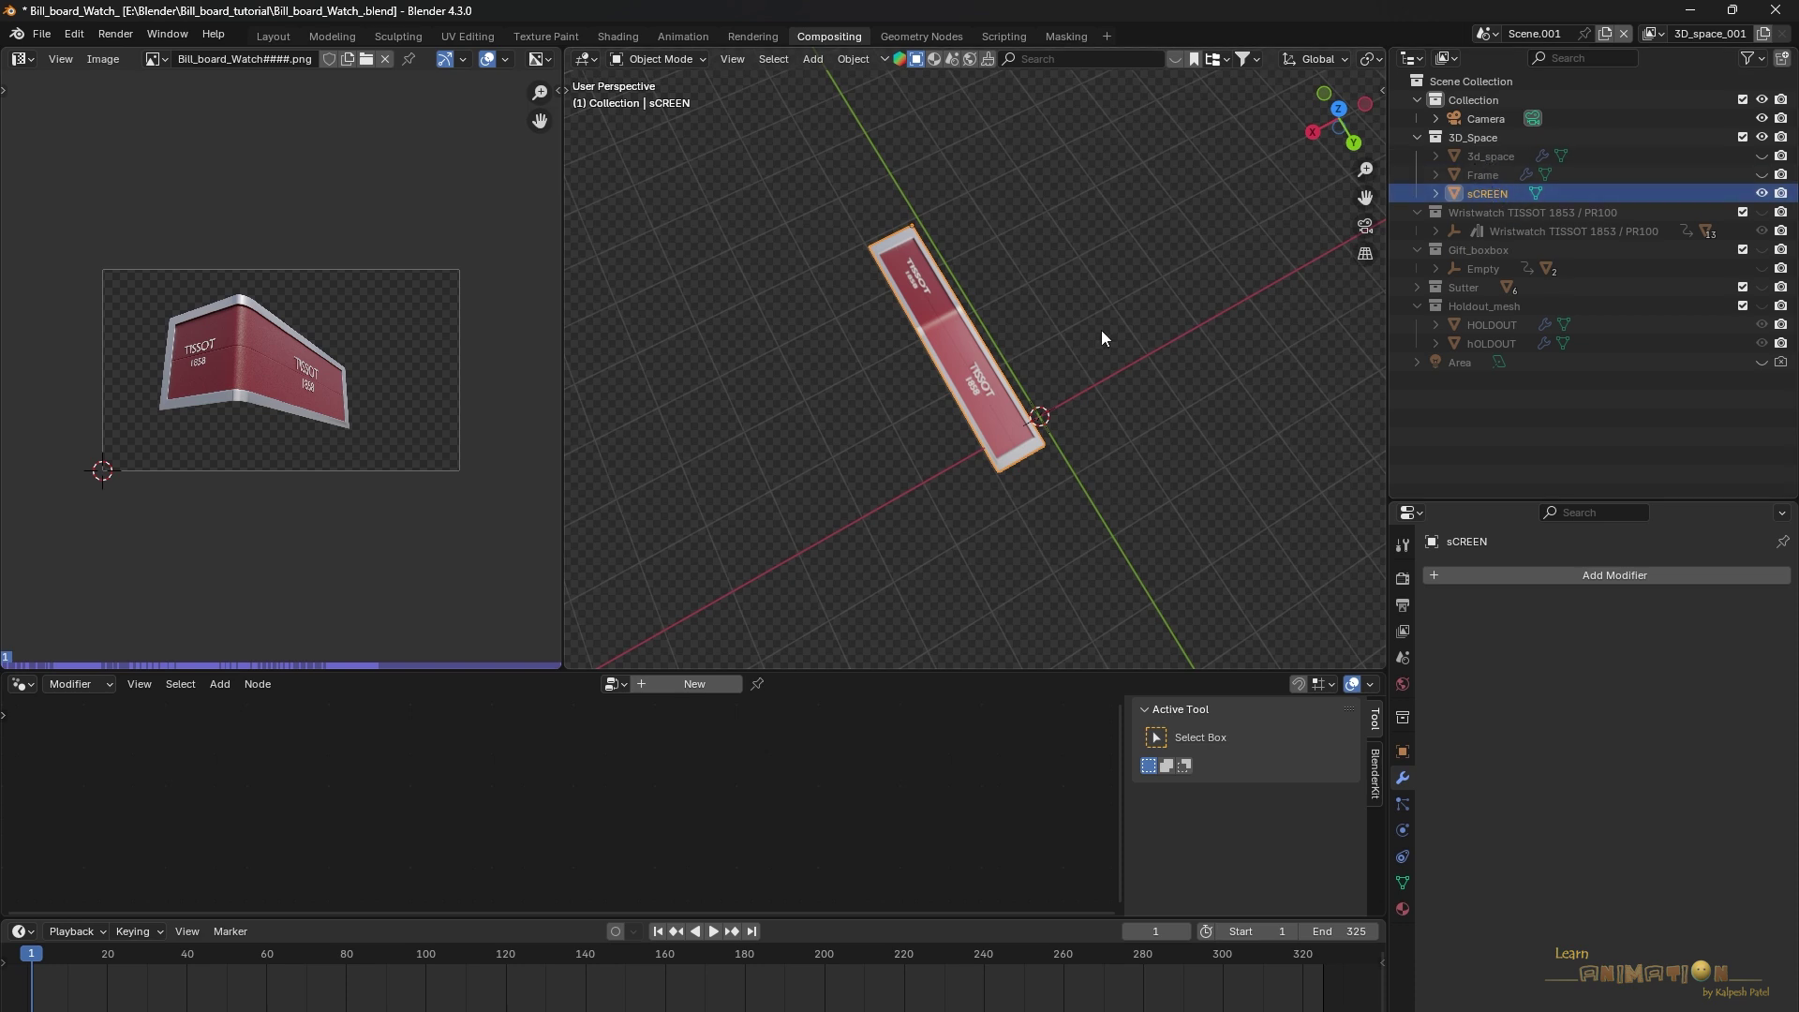
pyautogui.moveTo(1098, 338); pyautogui.dragTo(1020, 255, button='middle')
pyautogui.click(863, 60)
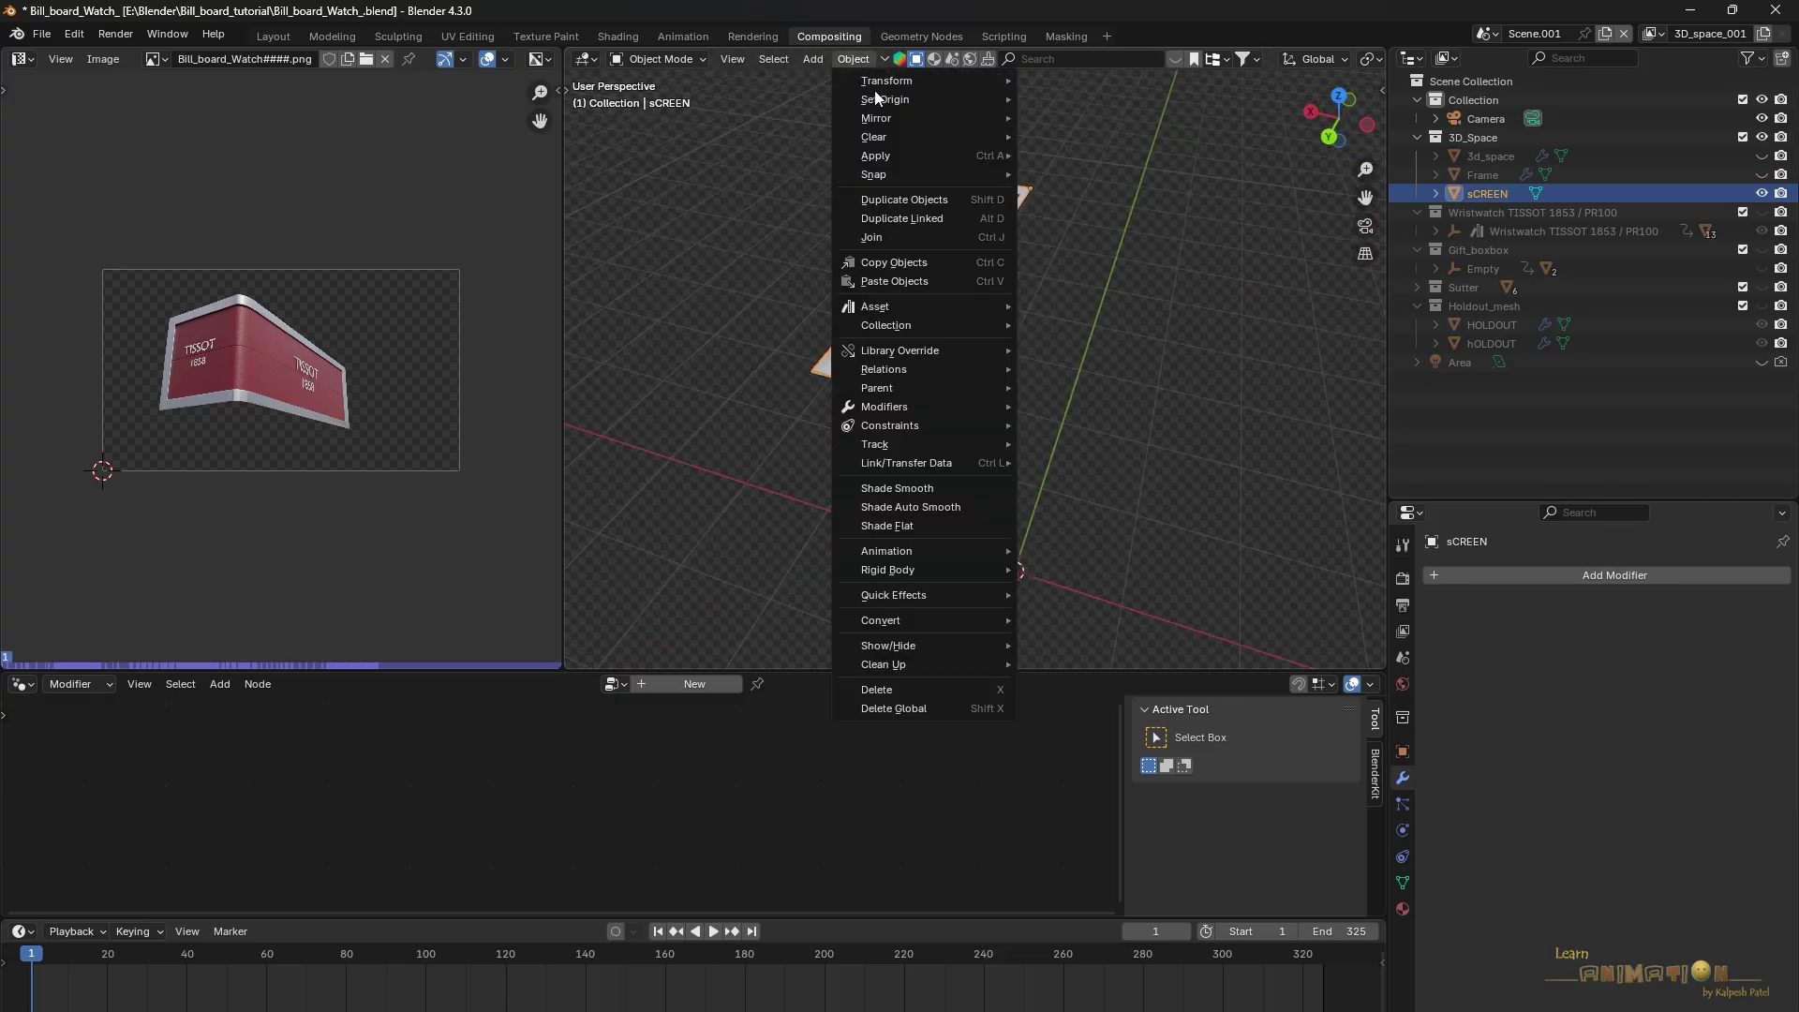
pyautogui.moveTo(884, 101)
pyautogui.click(1124, 159)
pyautogui.moveTo(978, 312); pyautogui.dragTo(1122, 314, button='middle')
# Snap the flat screen mesh to the 3D cursor at the world origin
pyautogui.hotkey('shift', 'a')
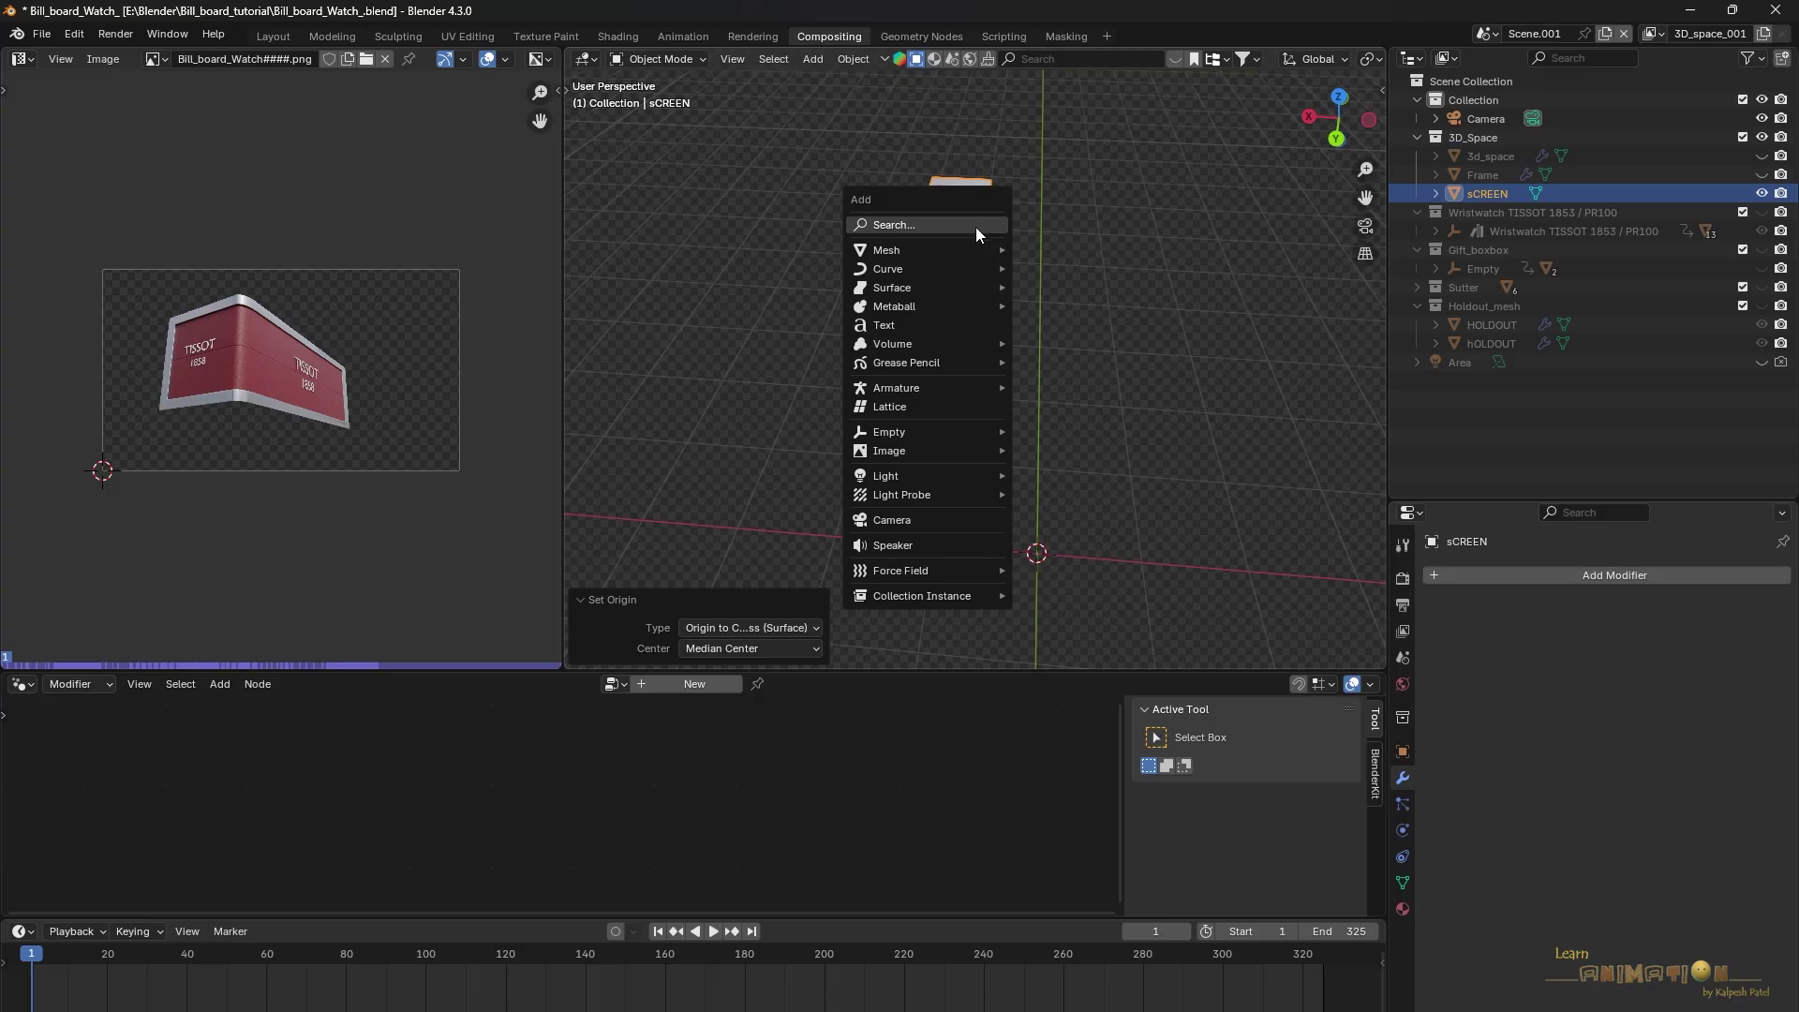
pyautogui.hotkey('shift', 's')
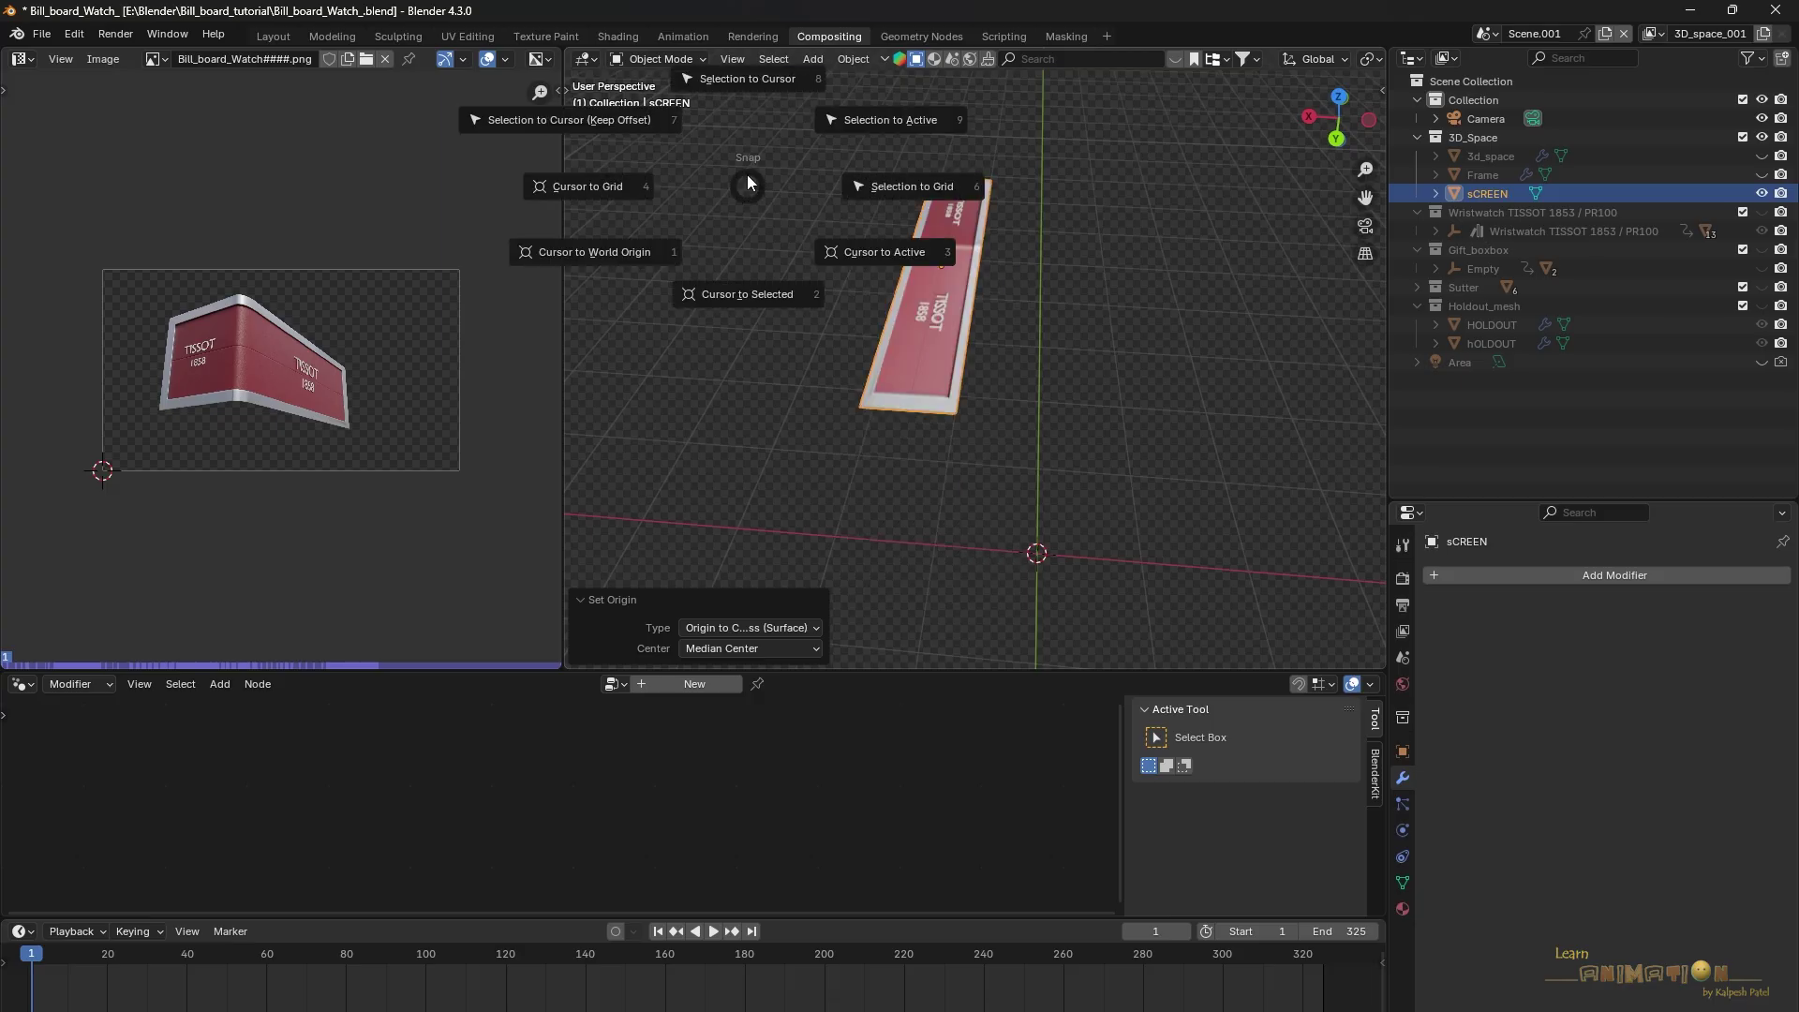
pyautogui.click(750, 80)
pyautogui.scroll(-2, 935, 377)
pyautogui.moveTo(987, 464); pyautogui.dragTo(1145, 442, button='middle')
# Add a new camera in top view and rotate it by -90 degrees
pyautogui.press('KP_7')
pyautogui.moveTo(942, 317); pyautogui.dragTo(909, 440, button='middle')
pyautogui.press('KP_7')
pyautogui.hotkey('shift', 'a')
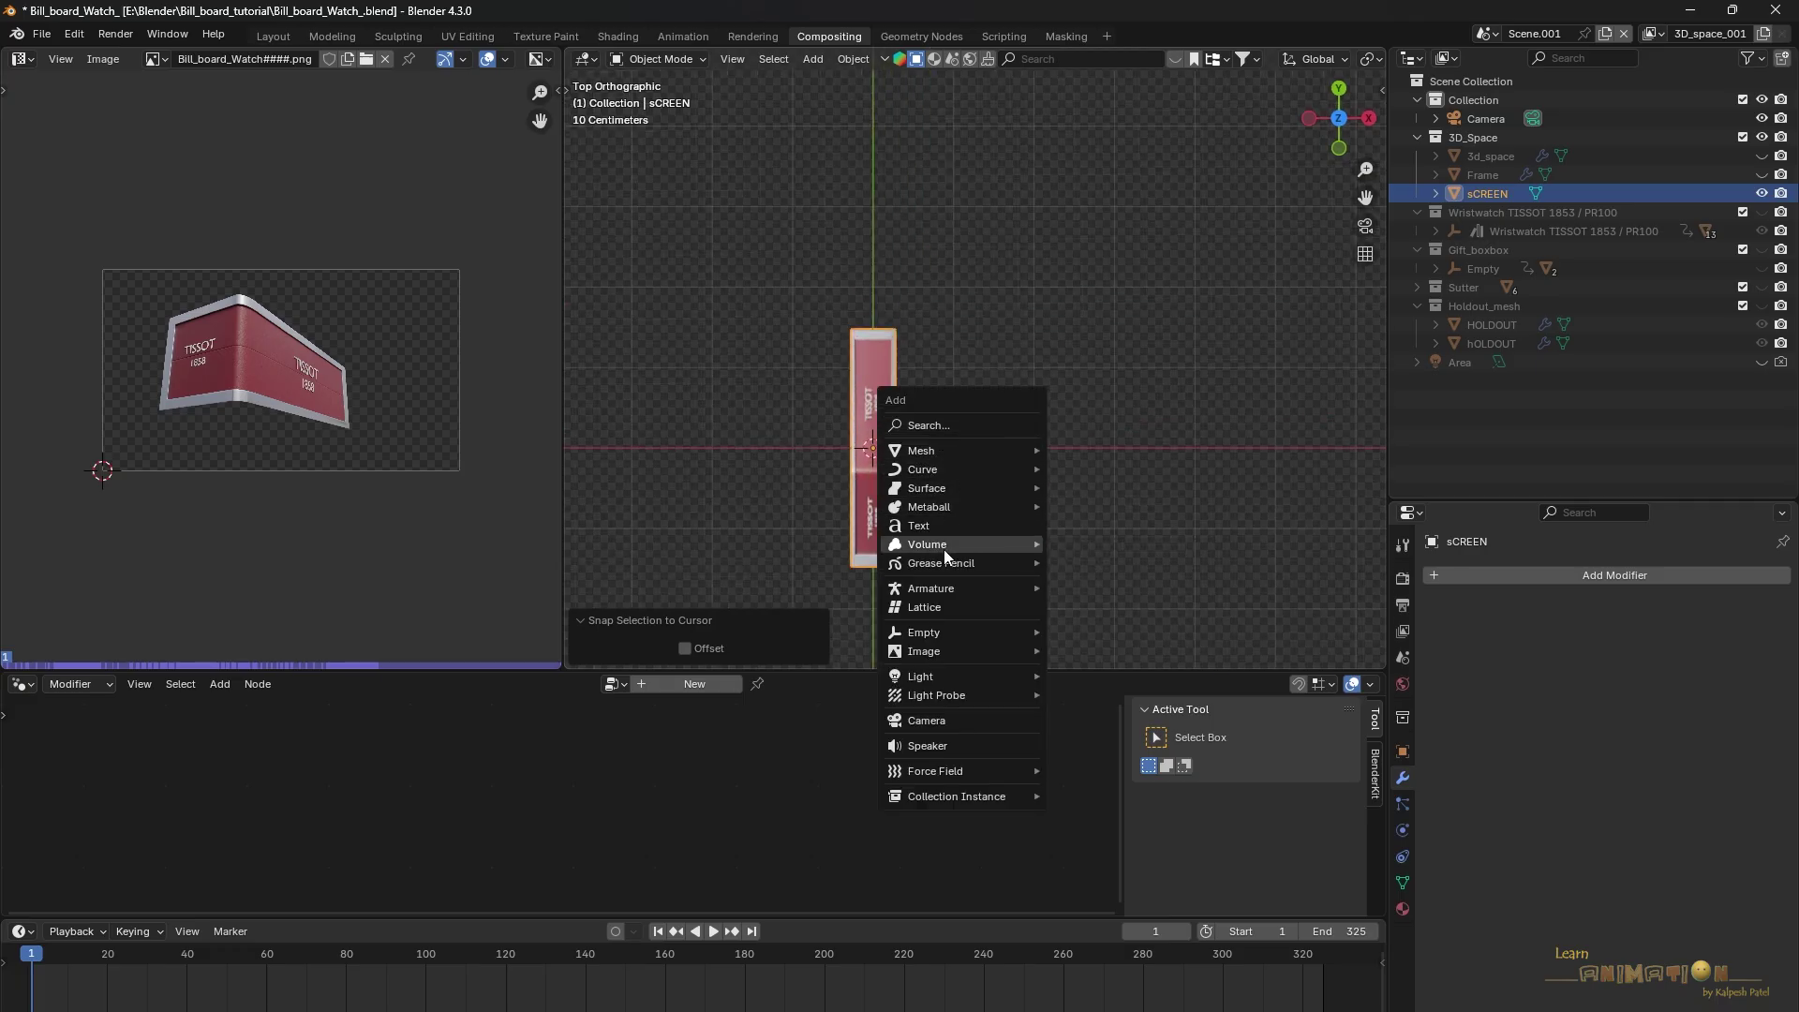
pyautogui.click(926, 719)
pyautogui.press('r')
pyautogui.press('-')
pyautogui.press('9')
pyautogui.press('0')
pyautogui.press('Return')
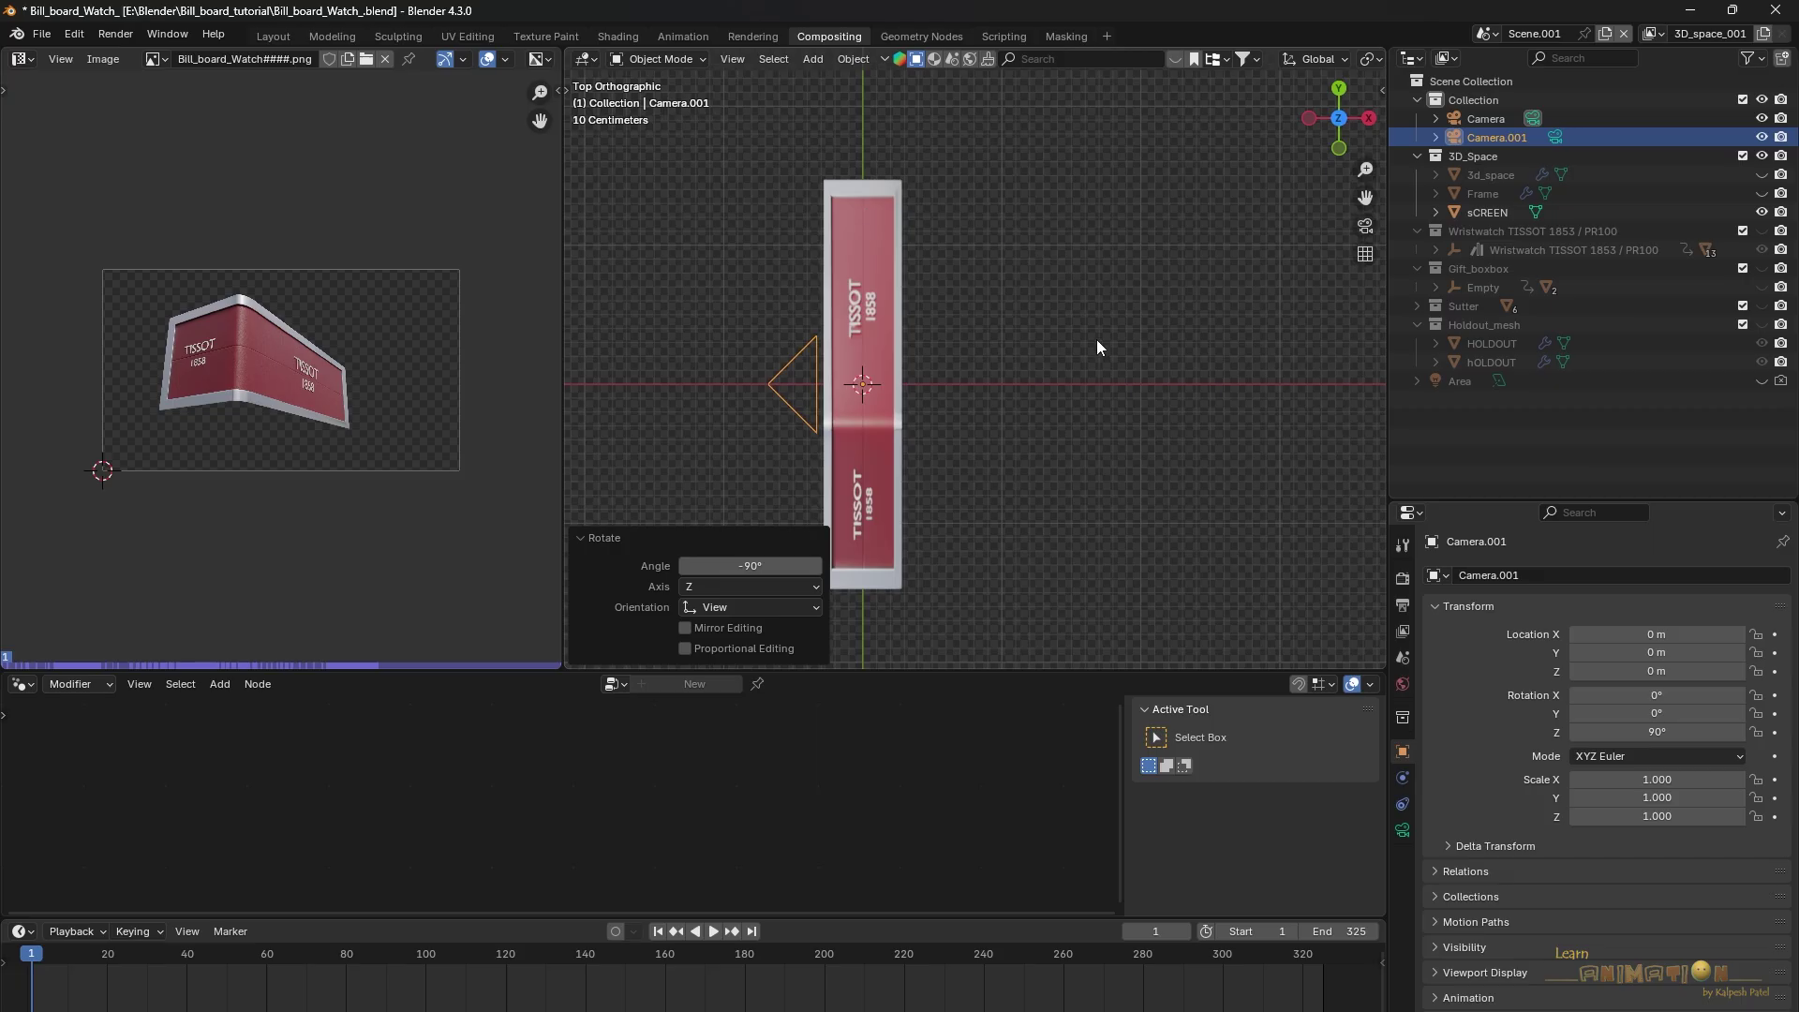
# Change the image editor to a 3D Viewport in camera view and make Camera.001 the scene's active camera
pyautogui.click(22, 58)
pyautogui.click(47, 83)
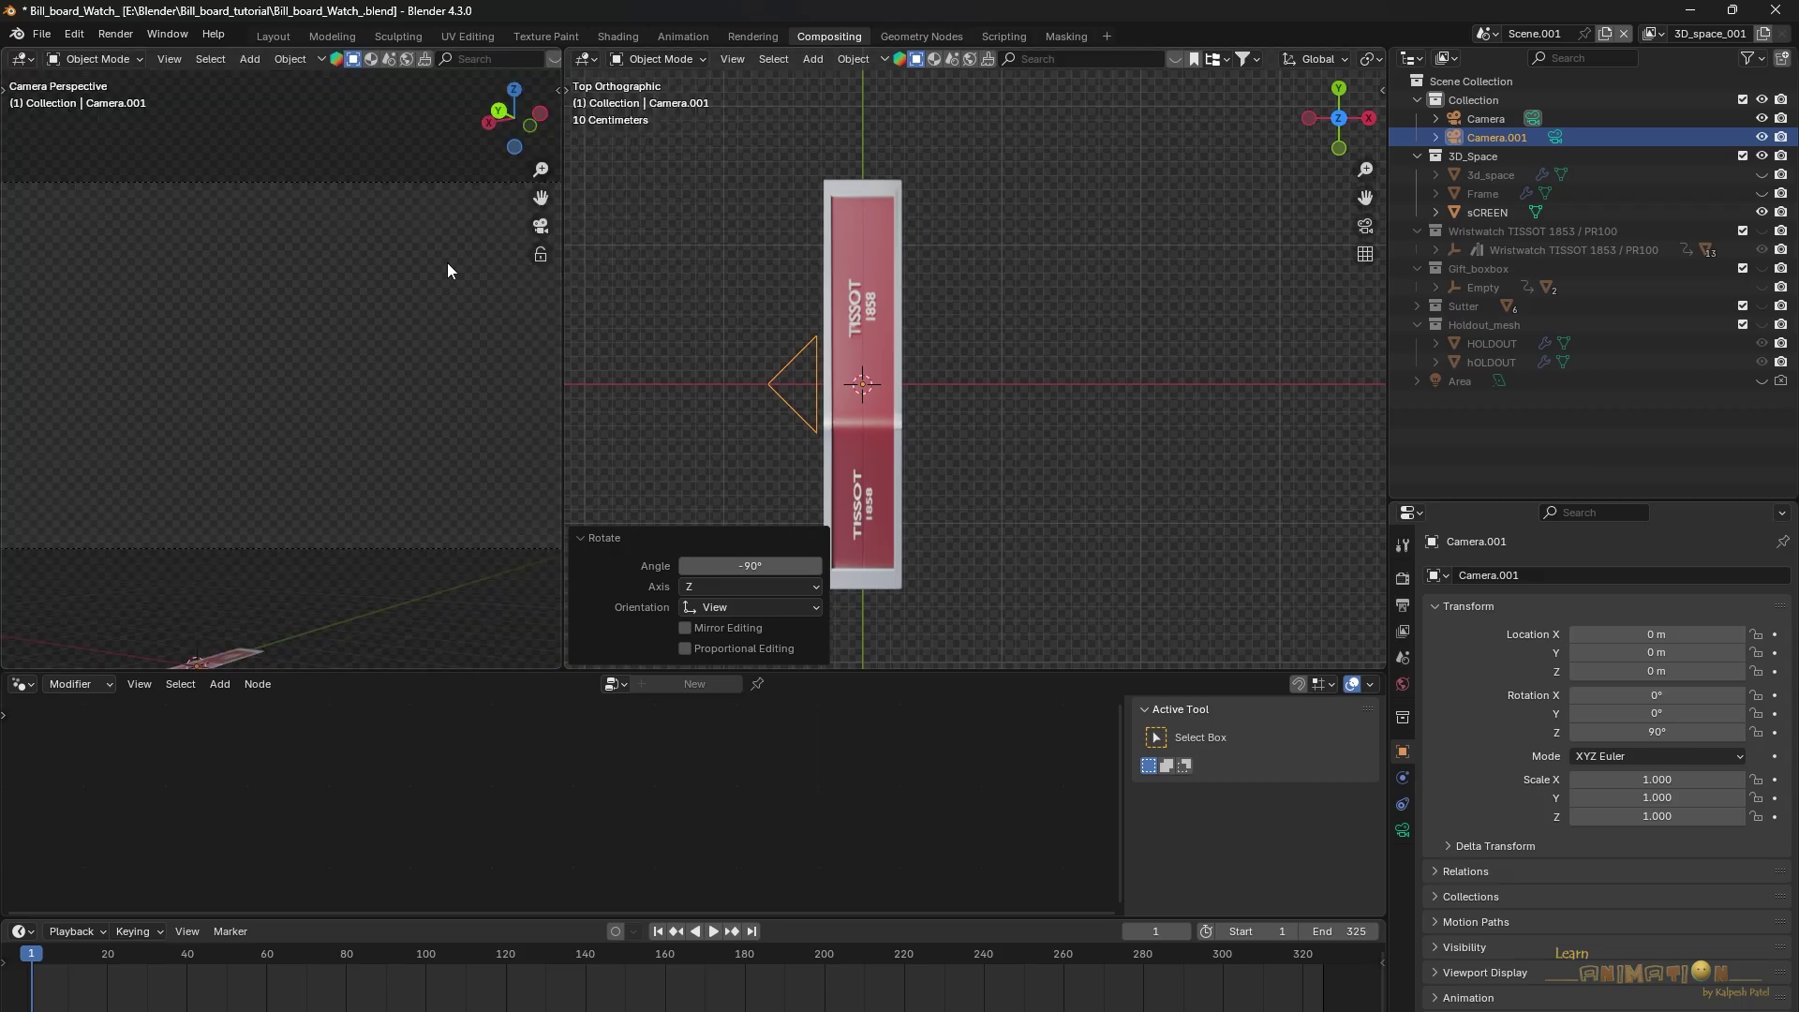
pyautogui.click(549, 231)
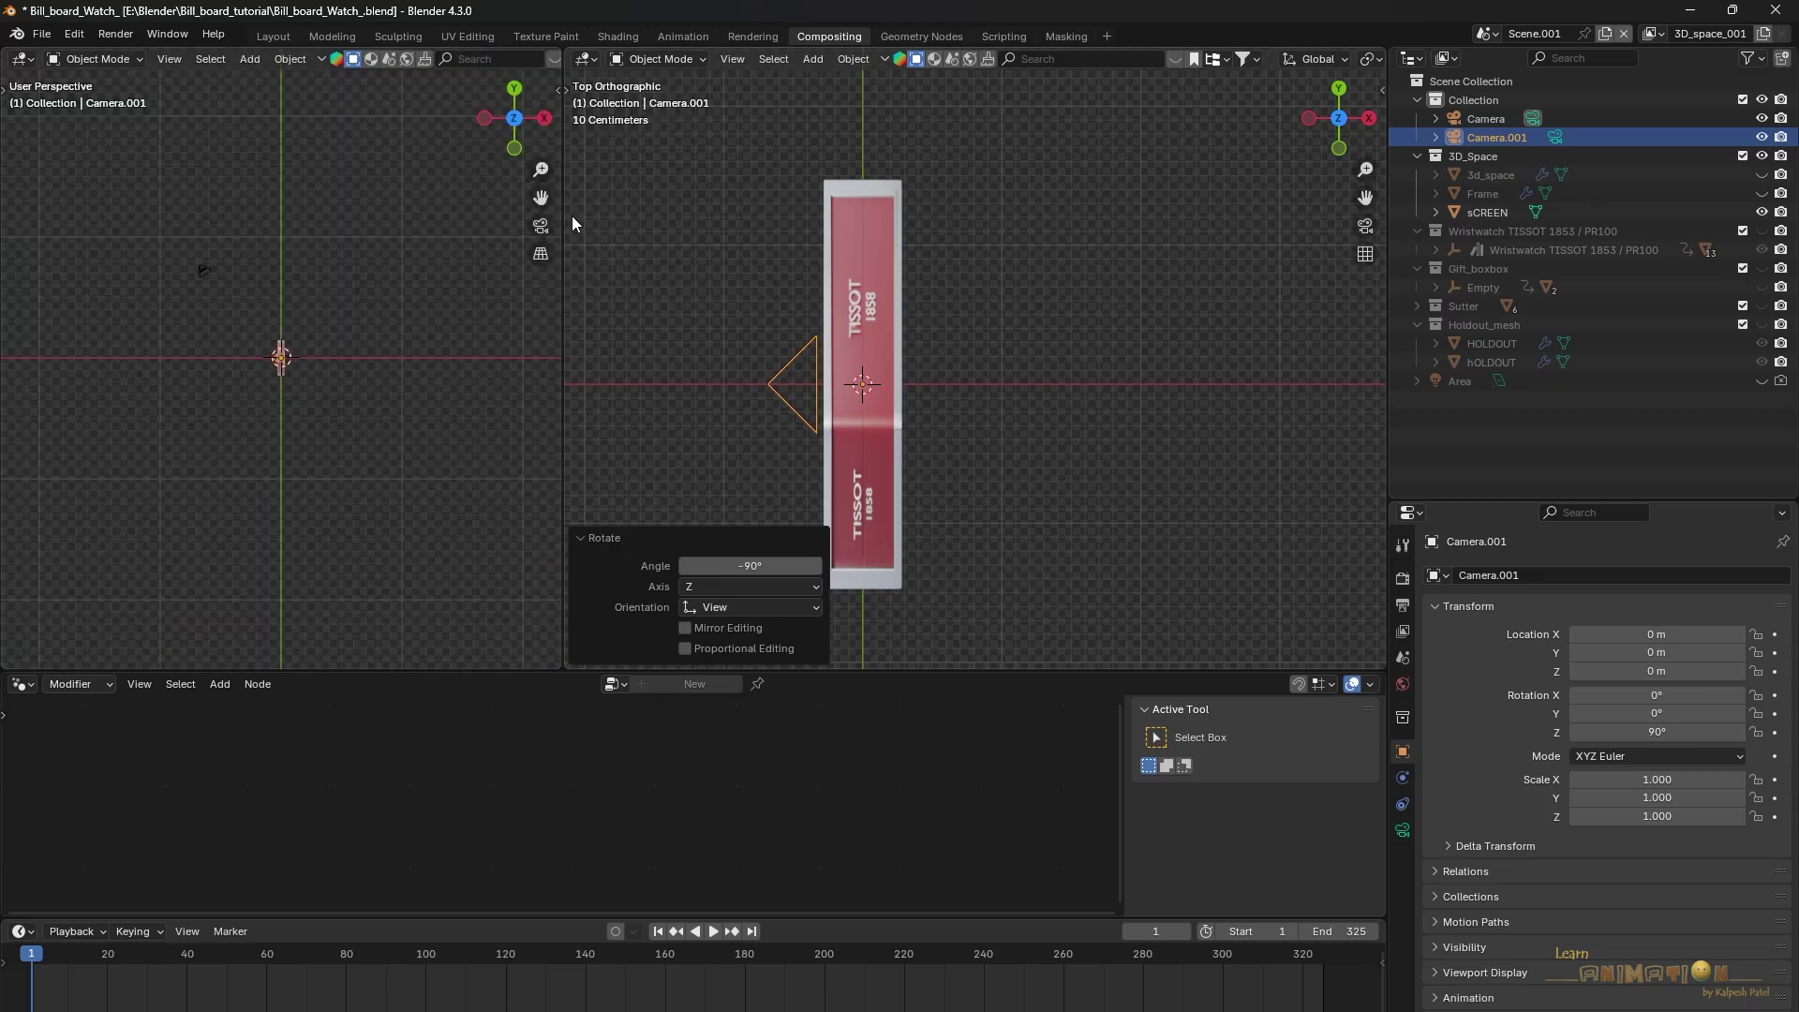
pyautogui.click(541, 225)
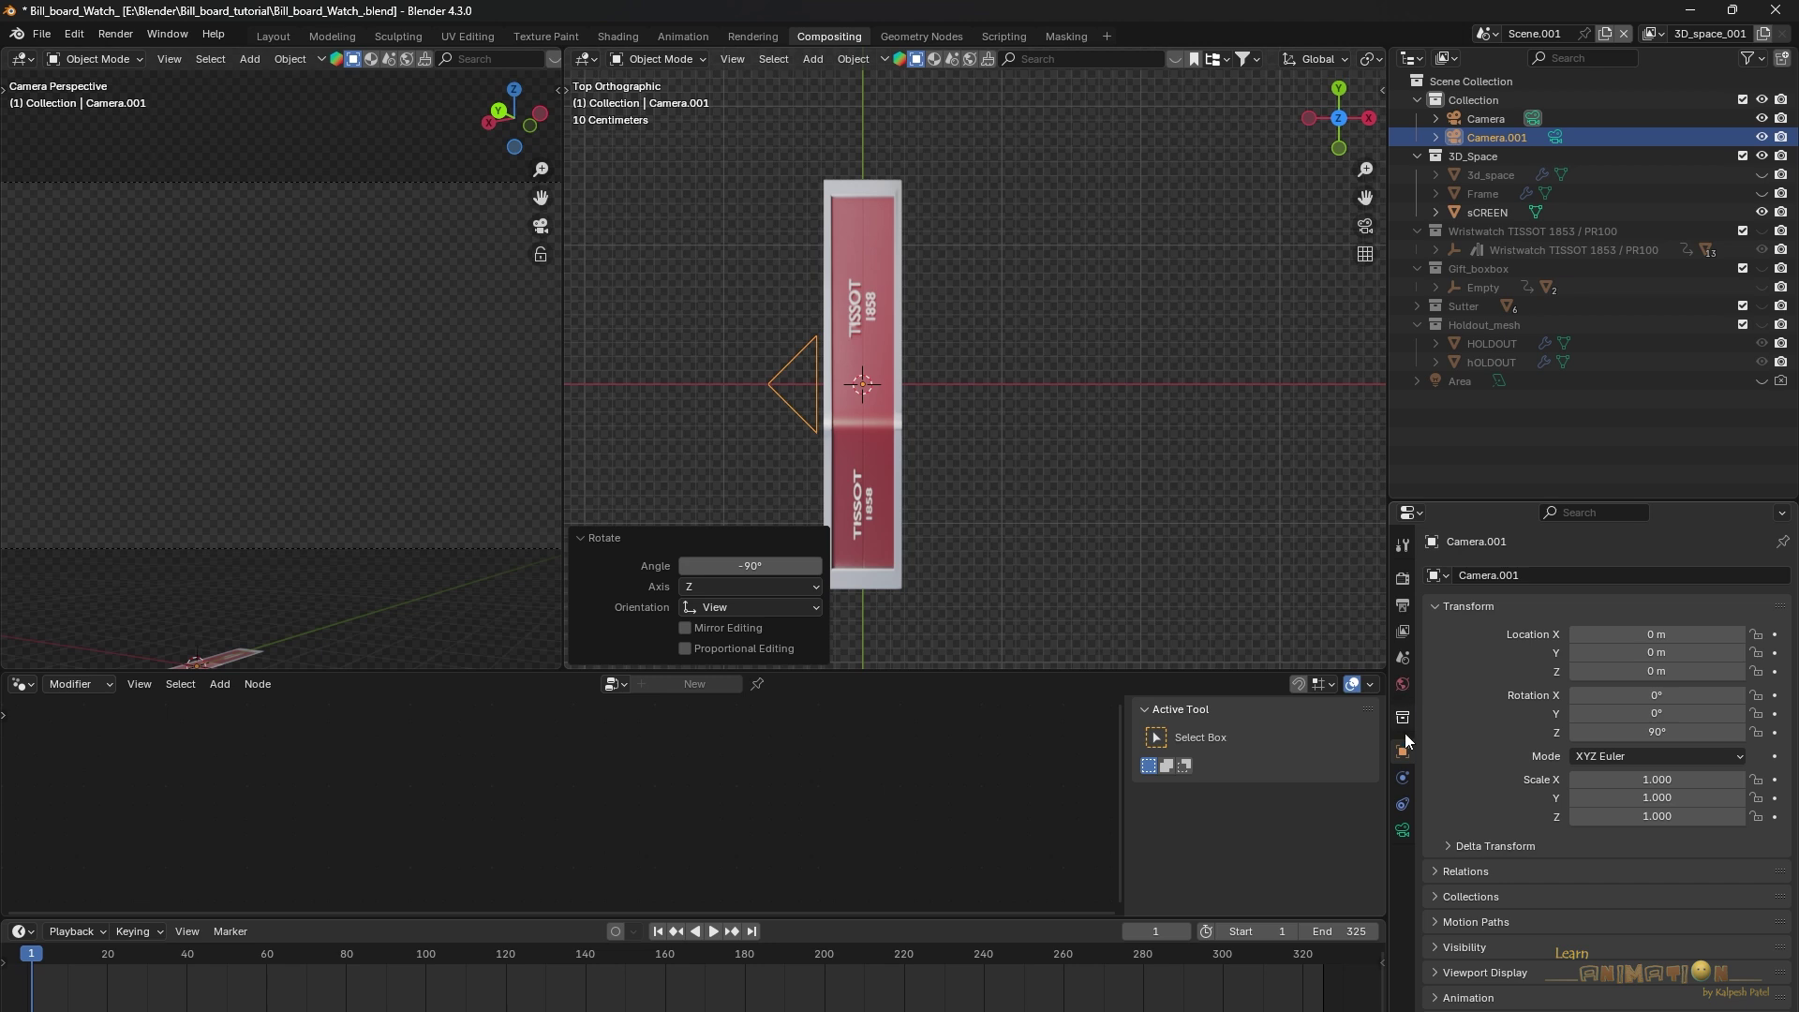
pyautogui.click(1403, 657)
pyautogui.click(1649, 601)
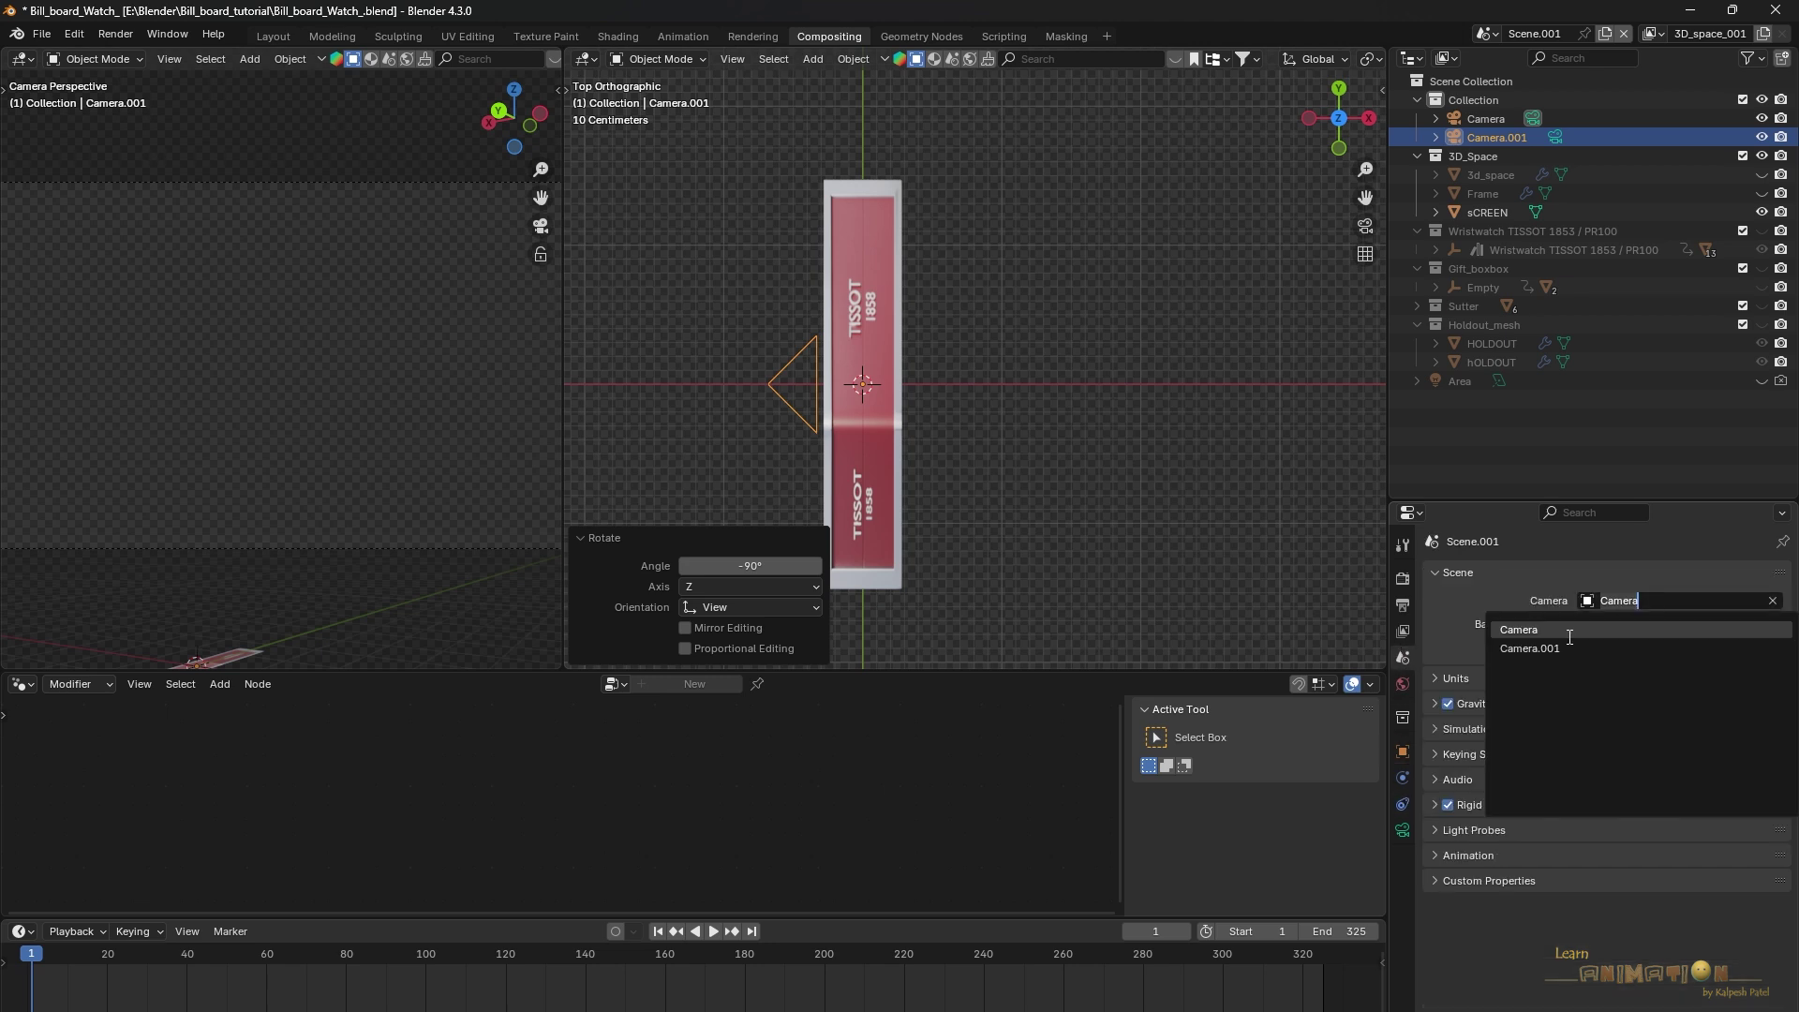
pyautogui.click(1560, 641)
# Raise Camera.001 about 2.34 m along the Z axis above the flat screen
pyautogui.moveTo(1124, 282); pyautogui.dragTo(1138, 442, button='middle')
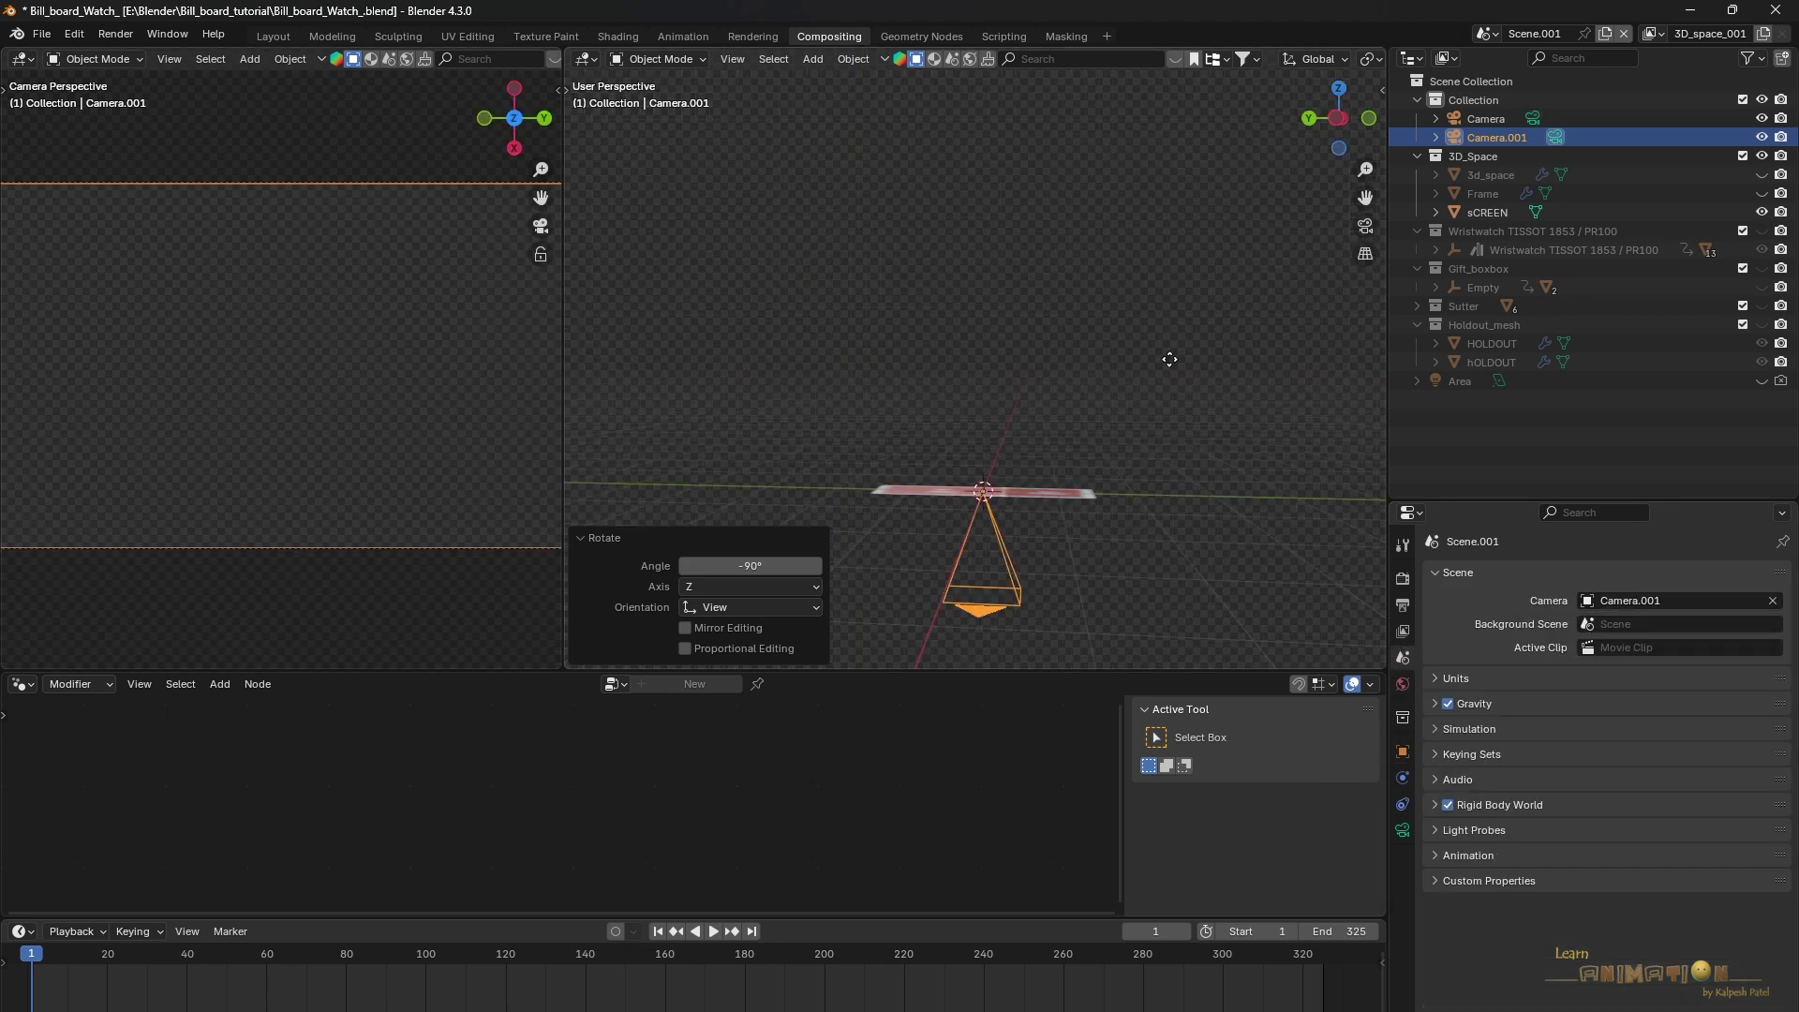
pyautogui.press('g')
pyautogui.press('z')
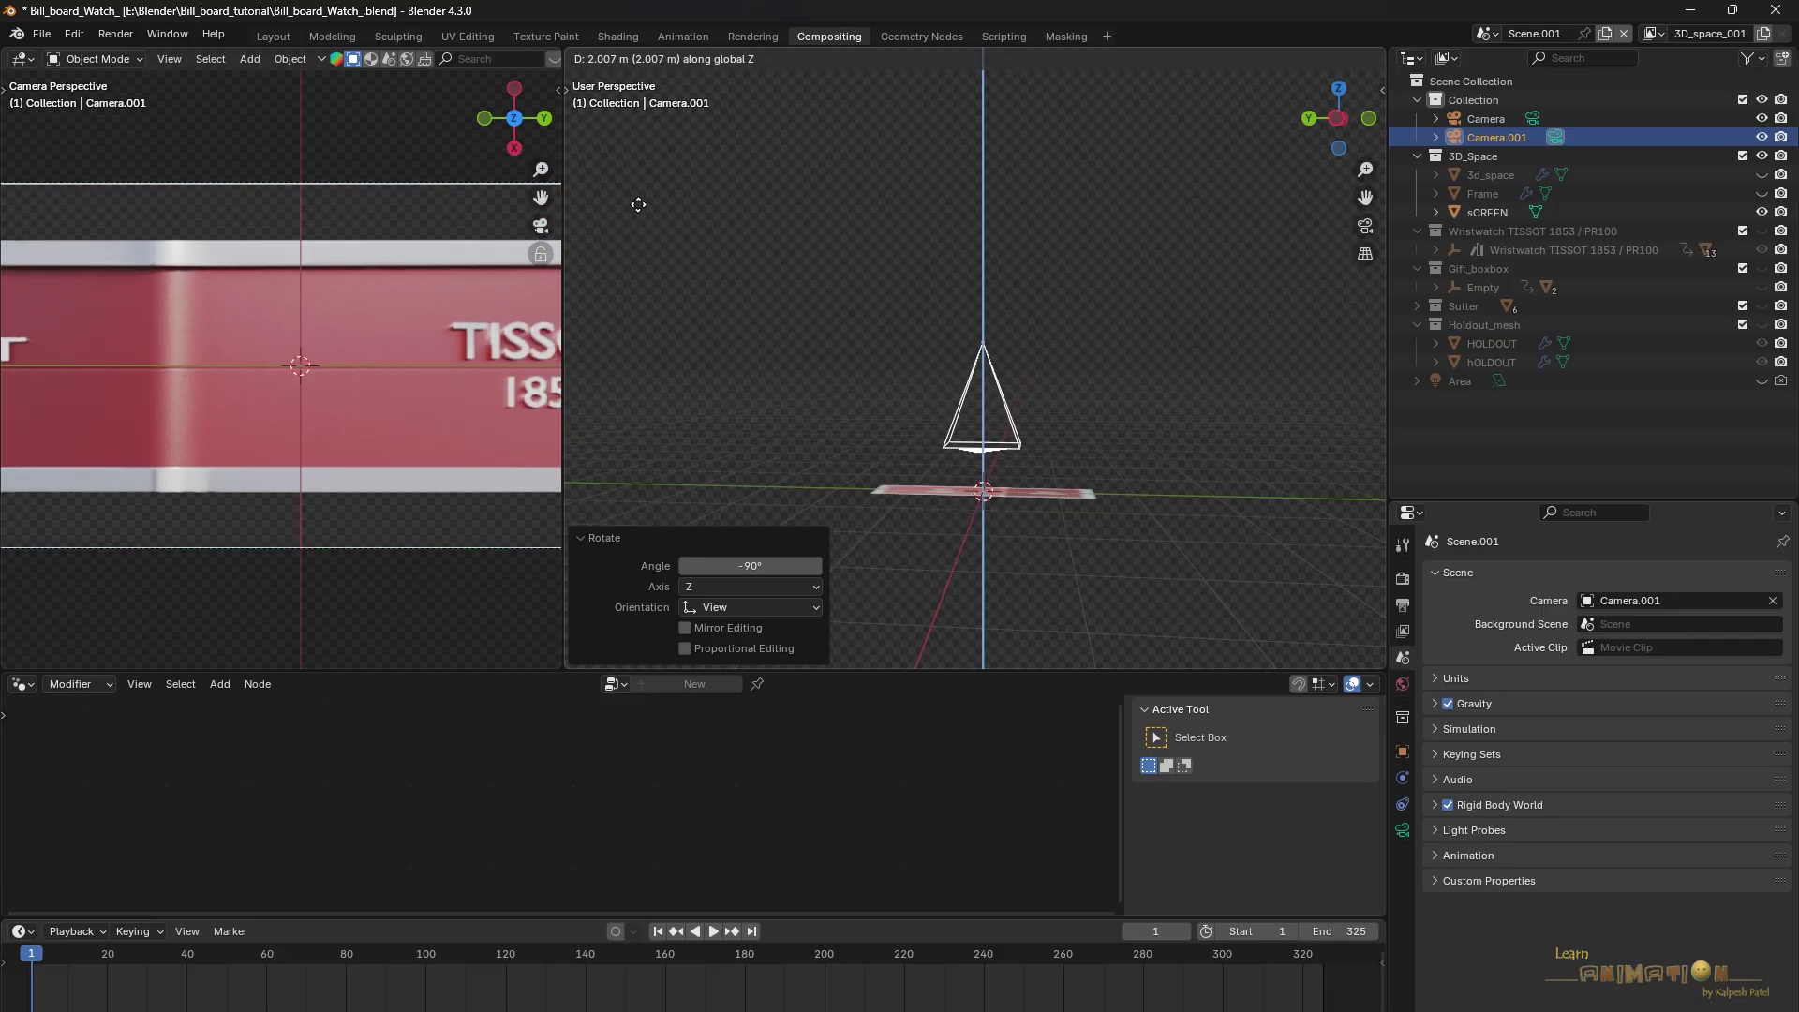
pyautogui.click(637, 189)
pyautogui.scroll(-5, 371, 350)
pyautogui.scroll(2, 372, 352)
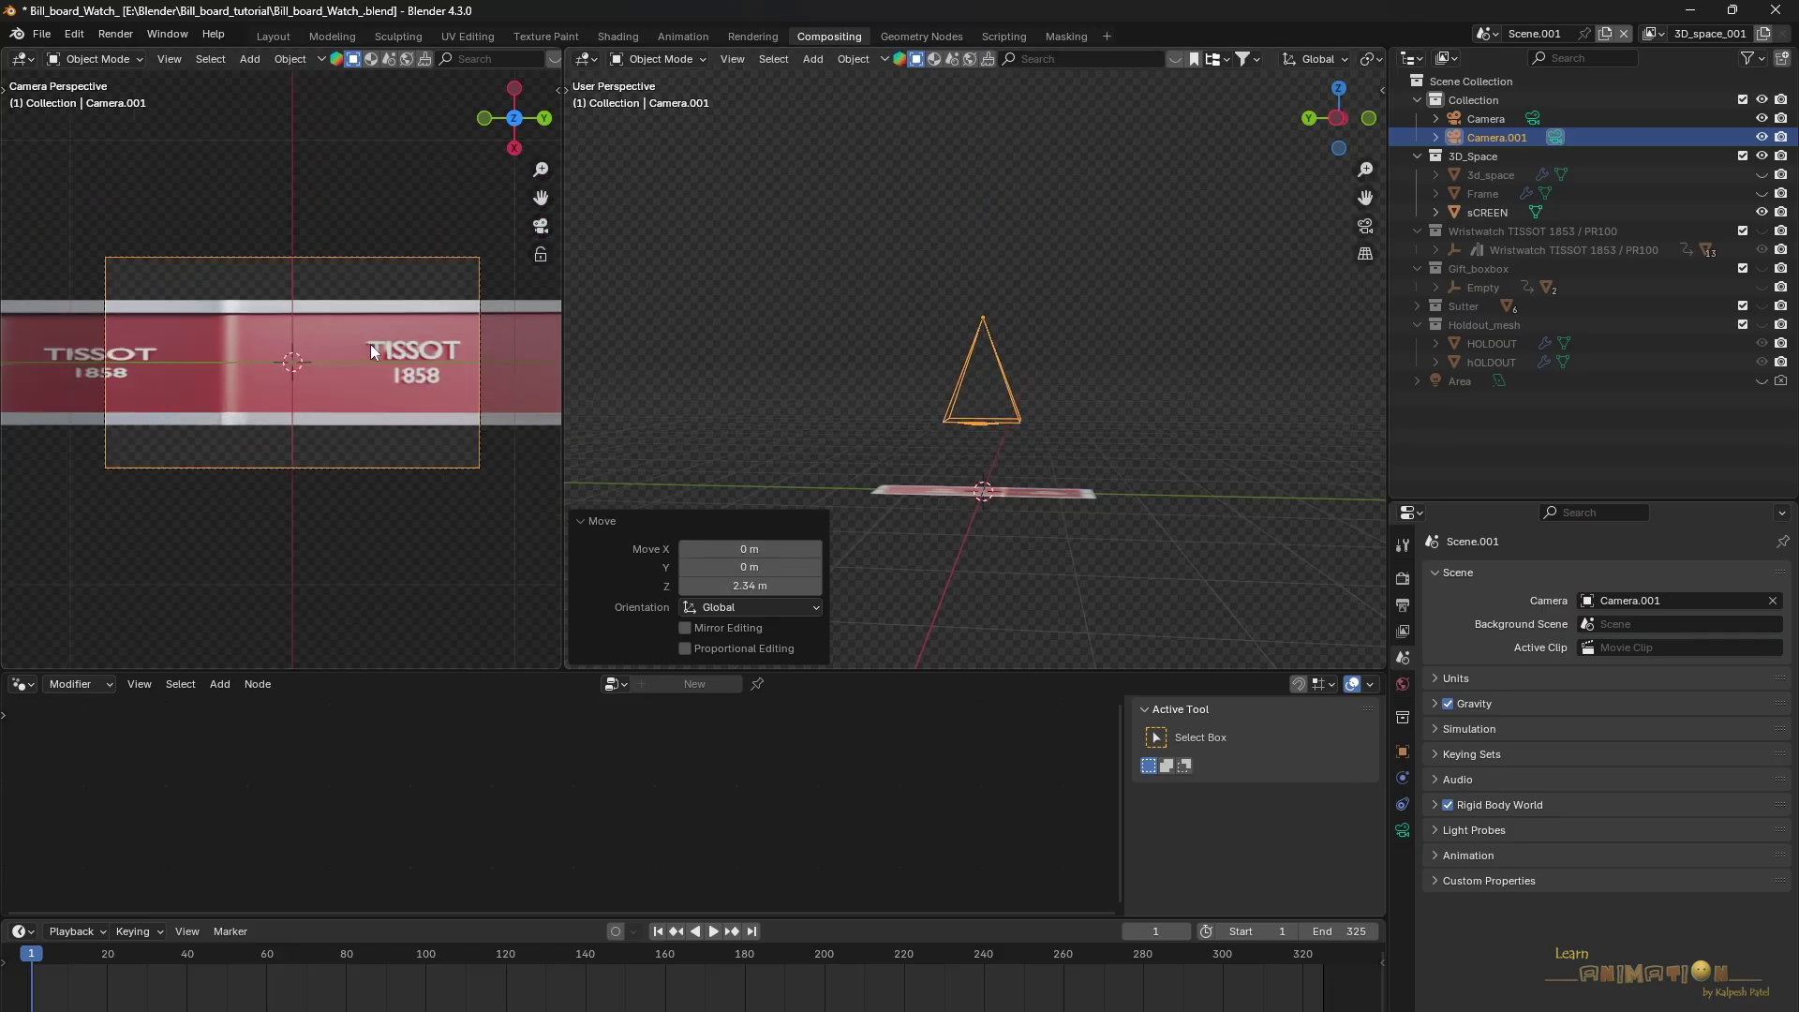
# Make Camera.001 orthographic and reduce its orthographic scale until the flat screen fills the frame's width
pyautogui.click(1403, 828)
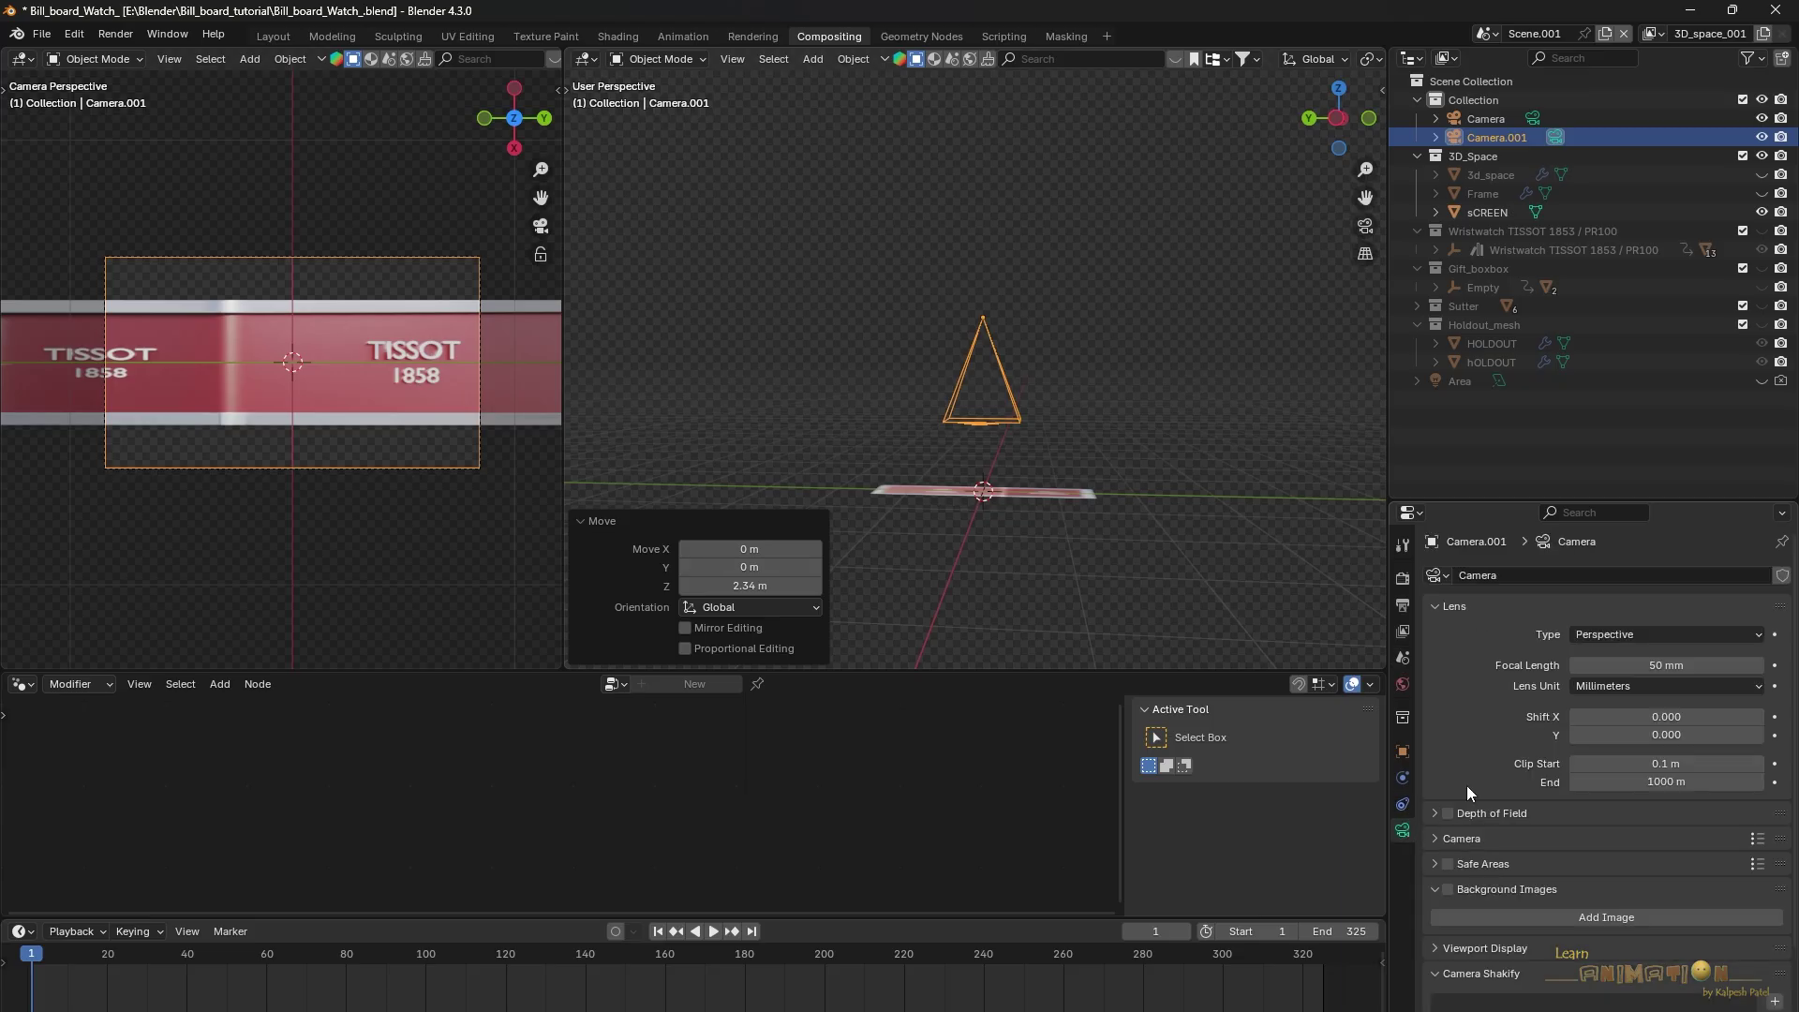
pyautogui.click(1604, 634)
pyautogui.click(1610, 677)
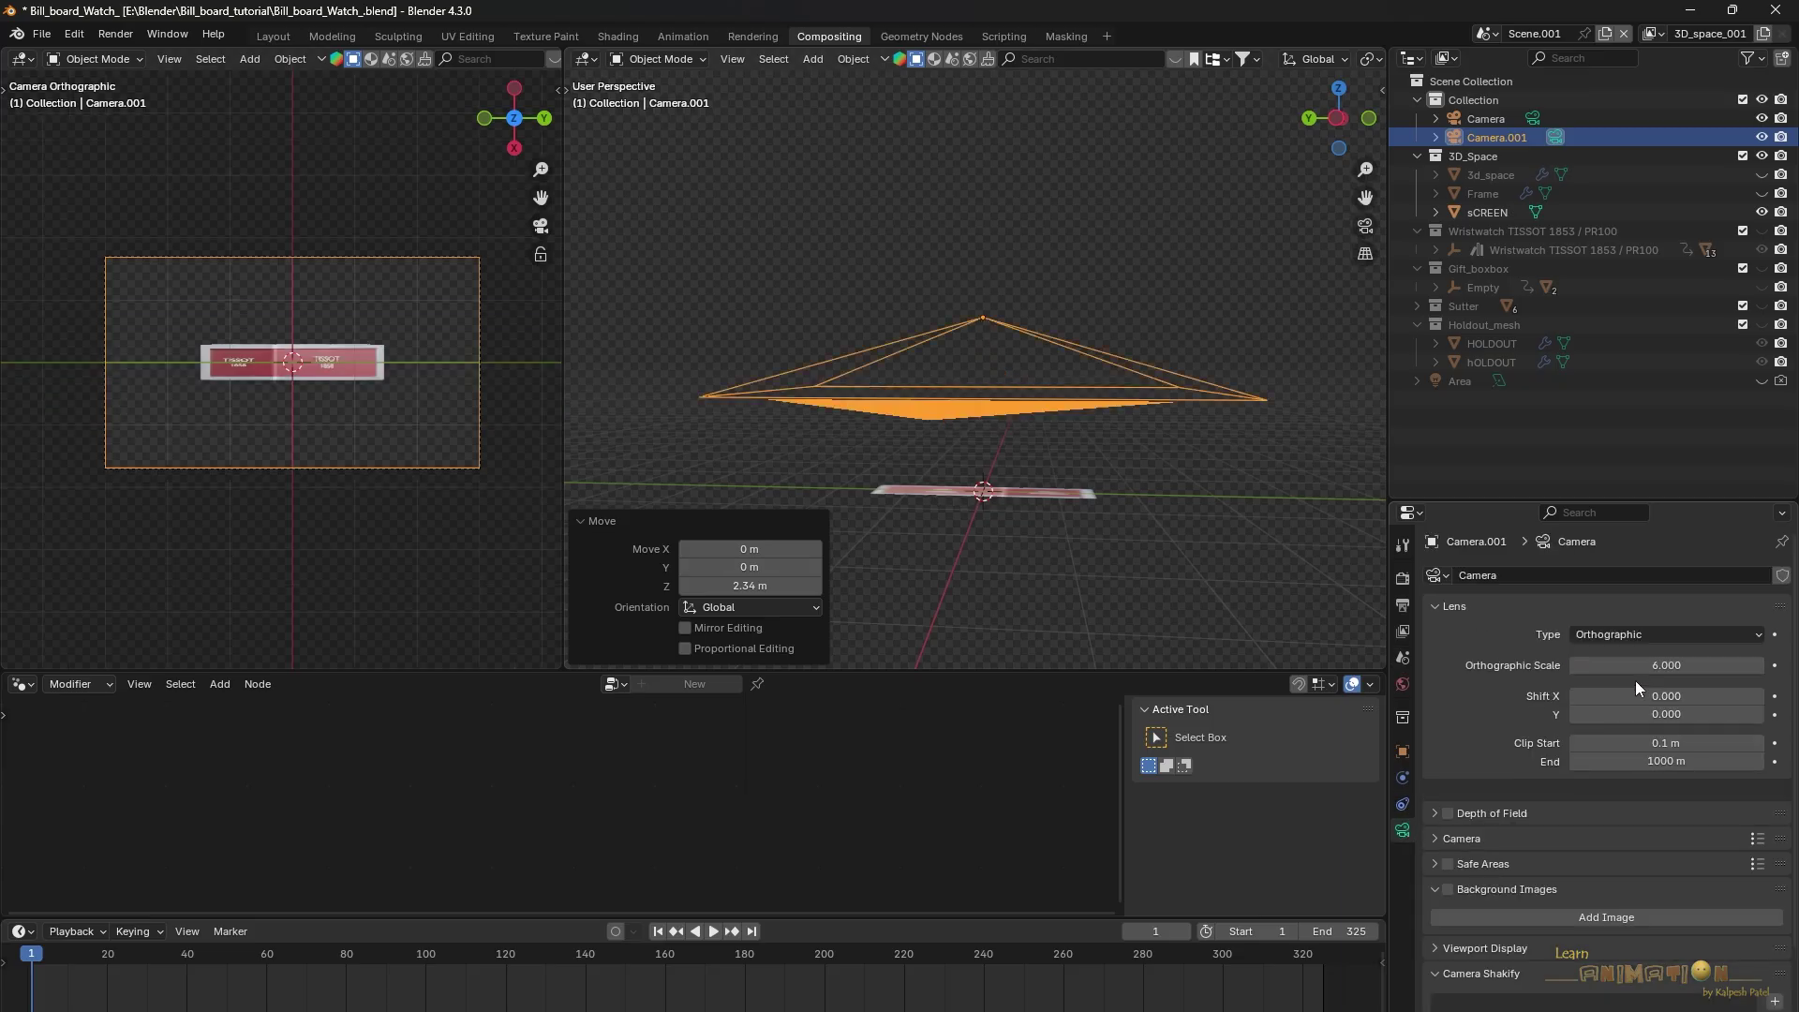
pyautogui.moveTo(1634, 664); pyautogui.dragTo(1568, 663)
# Set the output resolution to about 3528 × 673 px so the camera frame fits tightly around the flat screen
pyautogui.click(1403, 580)
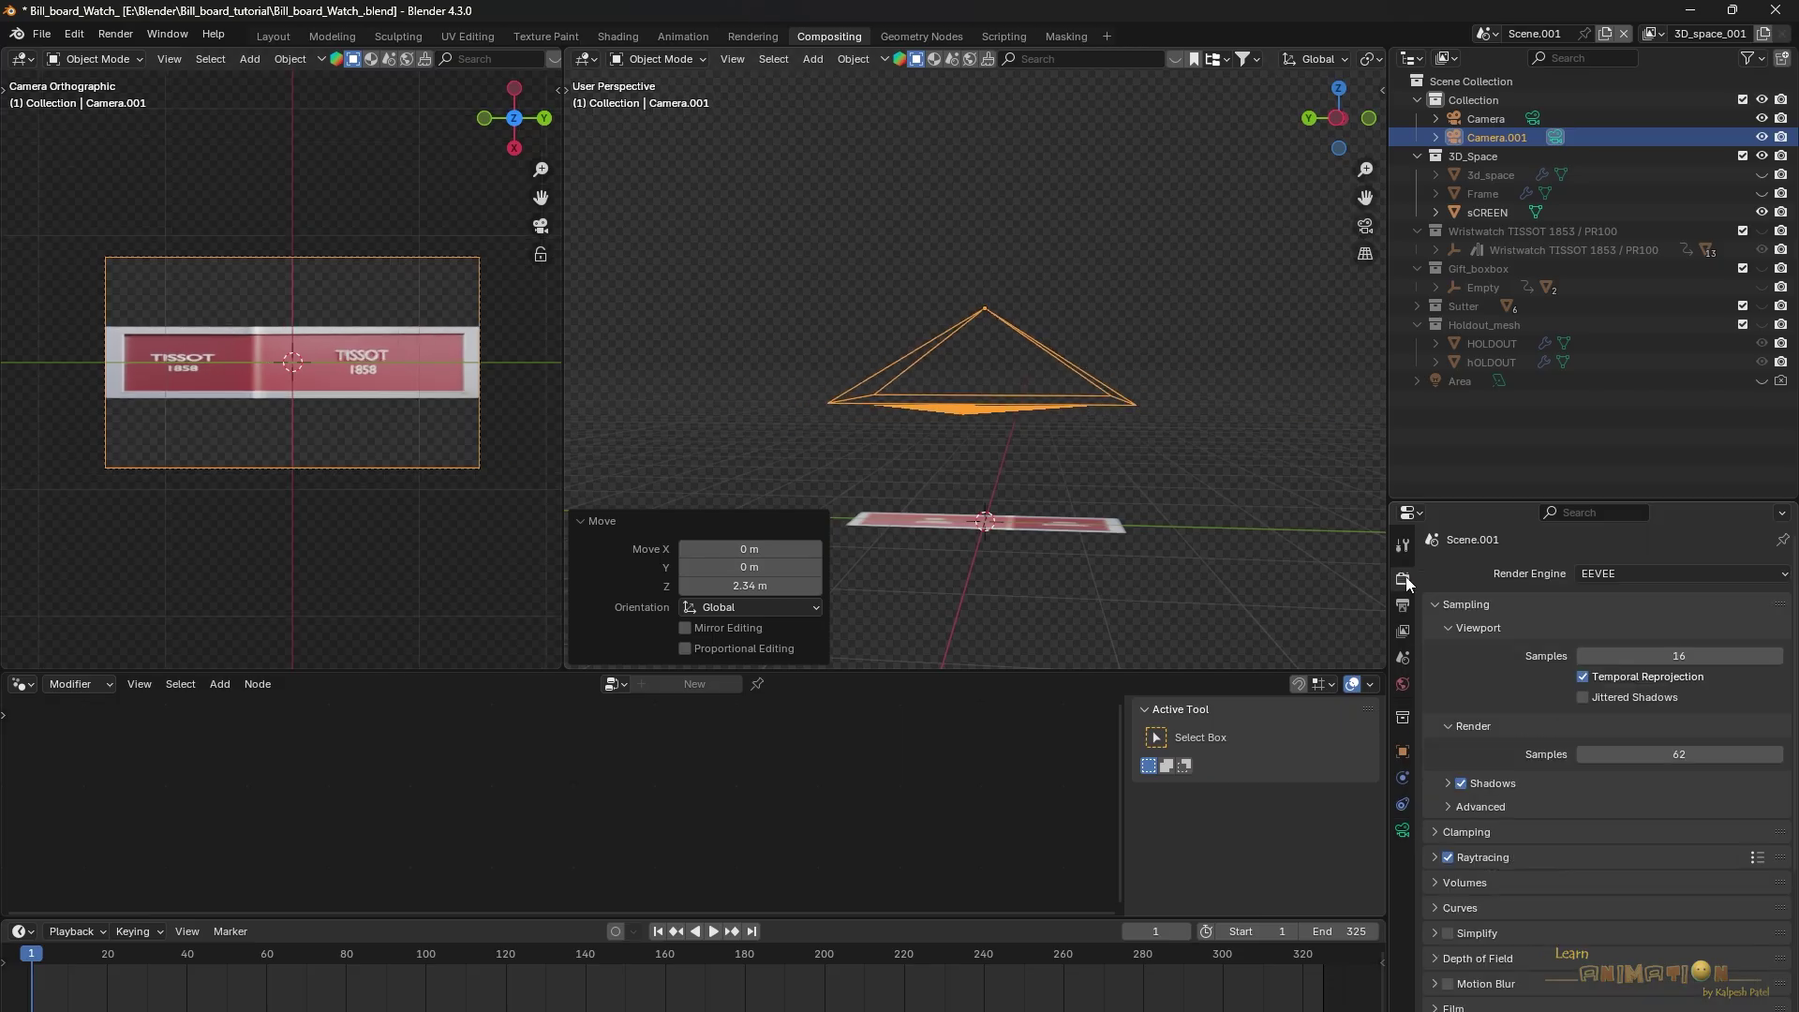
pyautogui.click(1403, 605)
pyautogui.moveTo(1593, 599); pyautogui.dragTo(1642, 599)
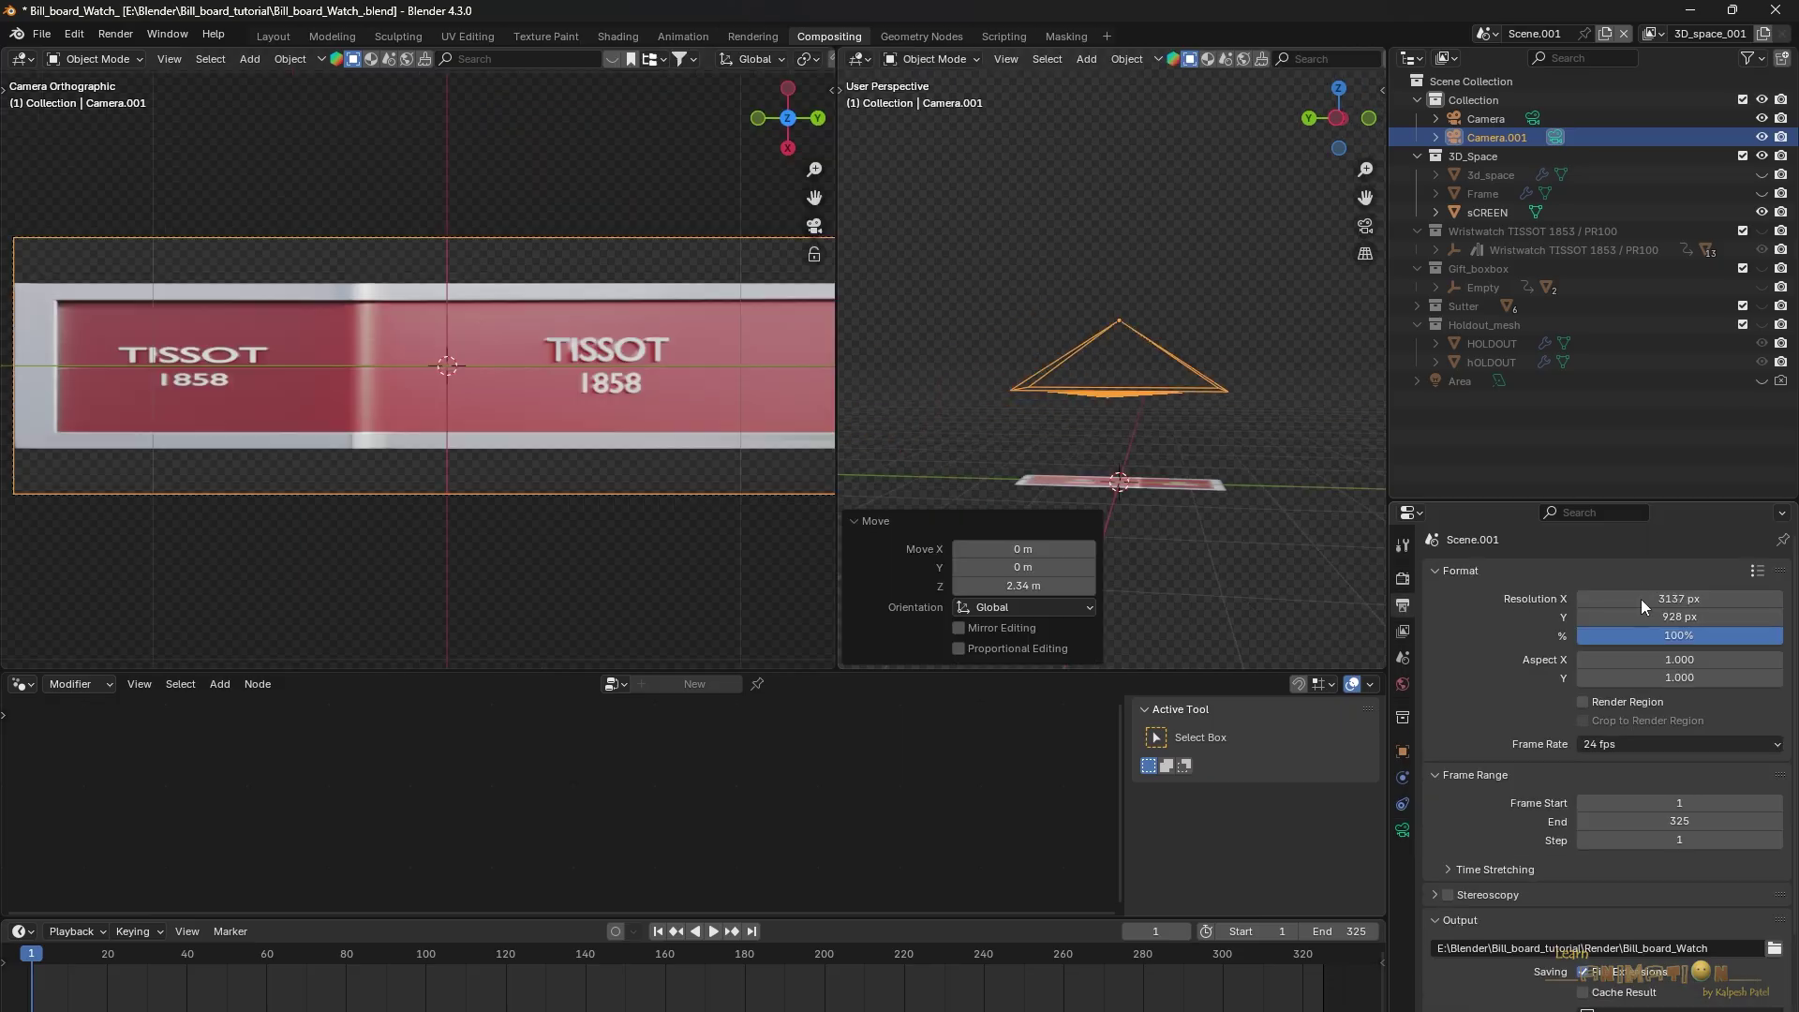
pyautogui.moveTo(1642, 600)
pyautogui.mouseDown()
pyautogui.moveTo(1684, 600)
pyautogui.moveTo(1687, 617)
pyautogui.moveTo(1651, 616)
pyautogui.mouseUp()
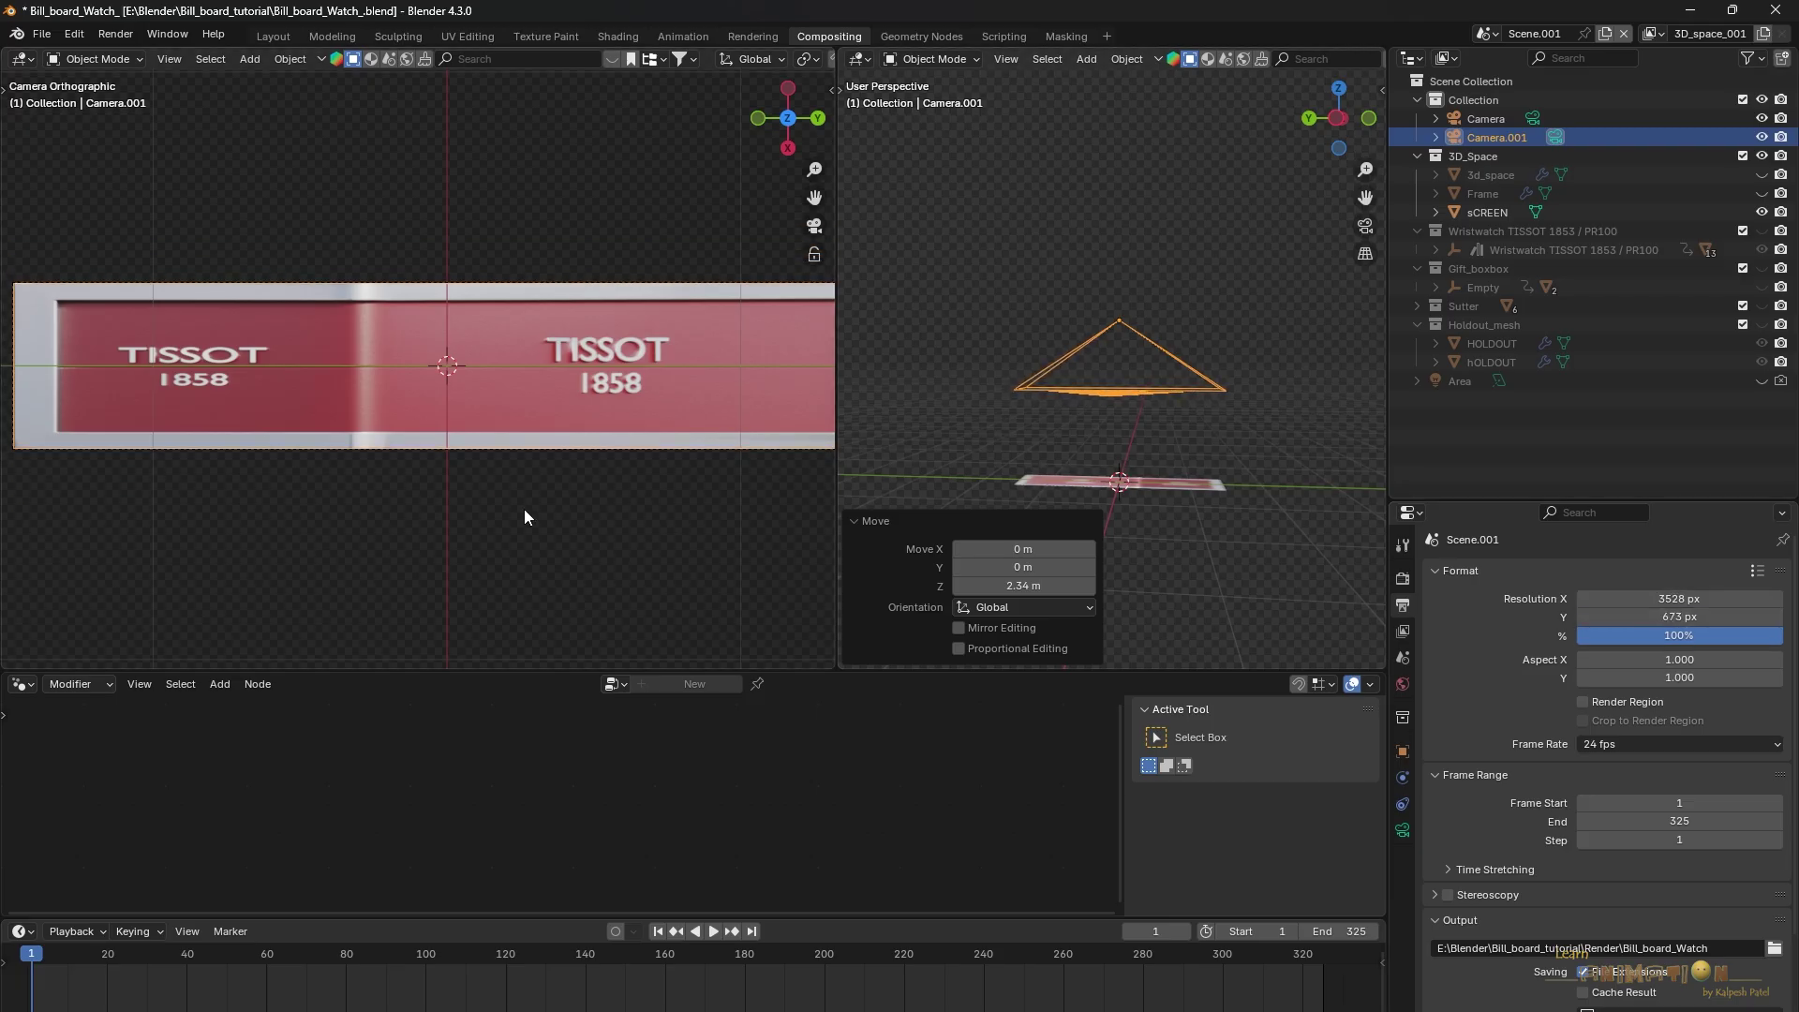
pyautogui.press('Home')
# Review the scene's EEVEE render settings down to Color Management and widen the camera viewport
pyautogui.click(1402, 578)
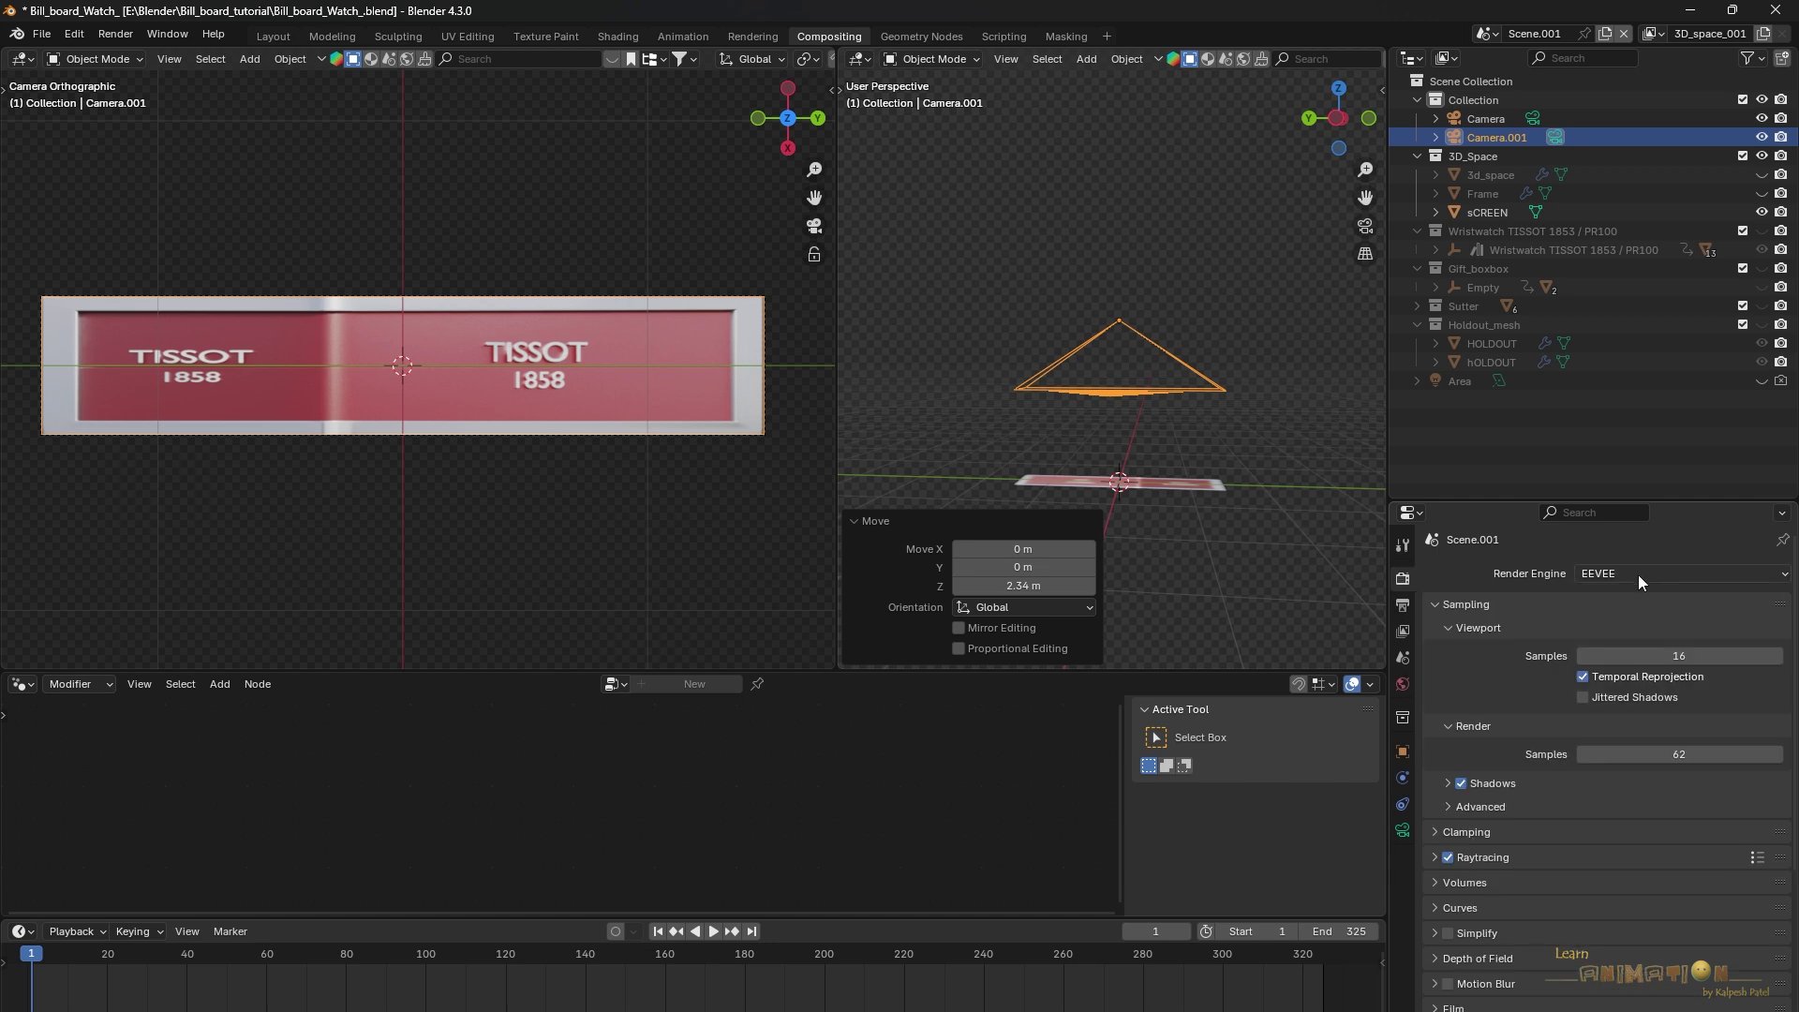
pyautogui.scroll(-8, 1536, 704)
pyautogui.scroll(-1, 466, 417)
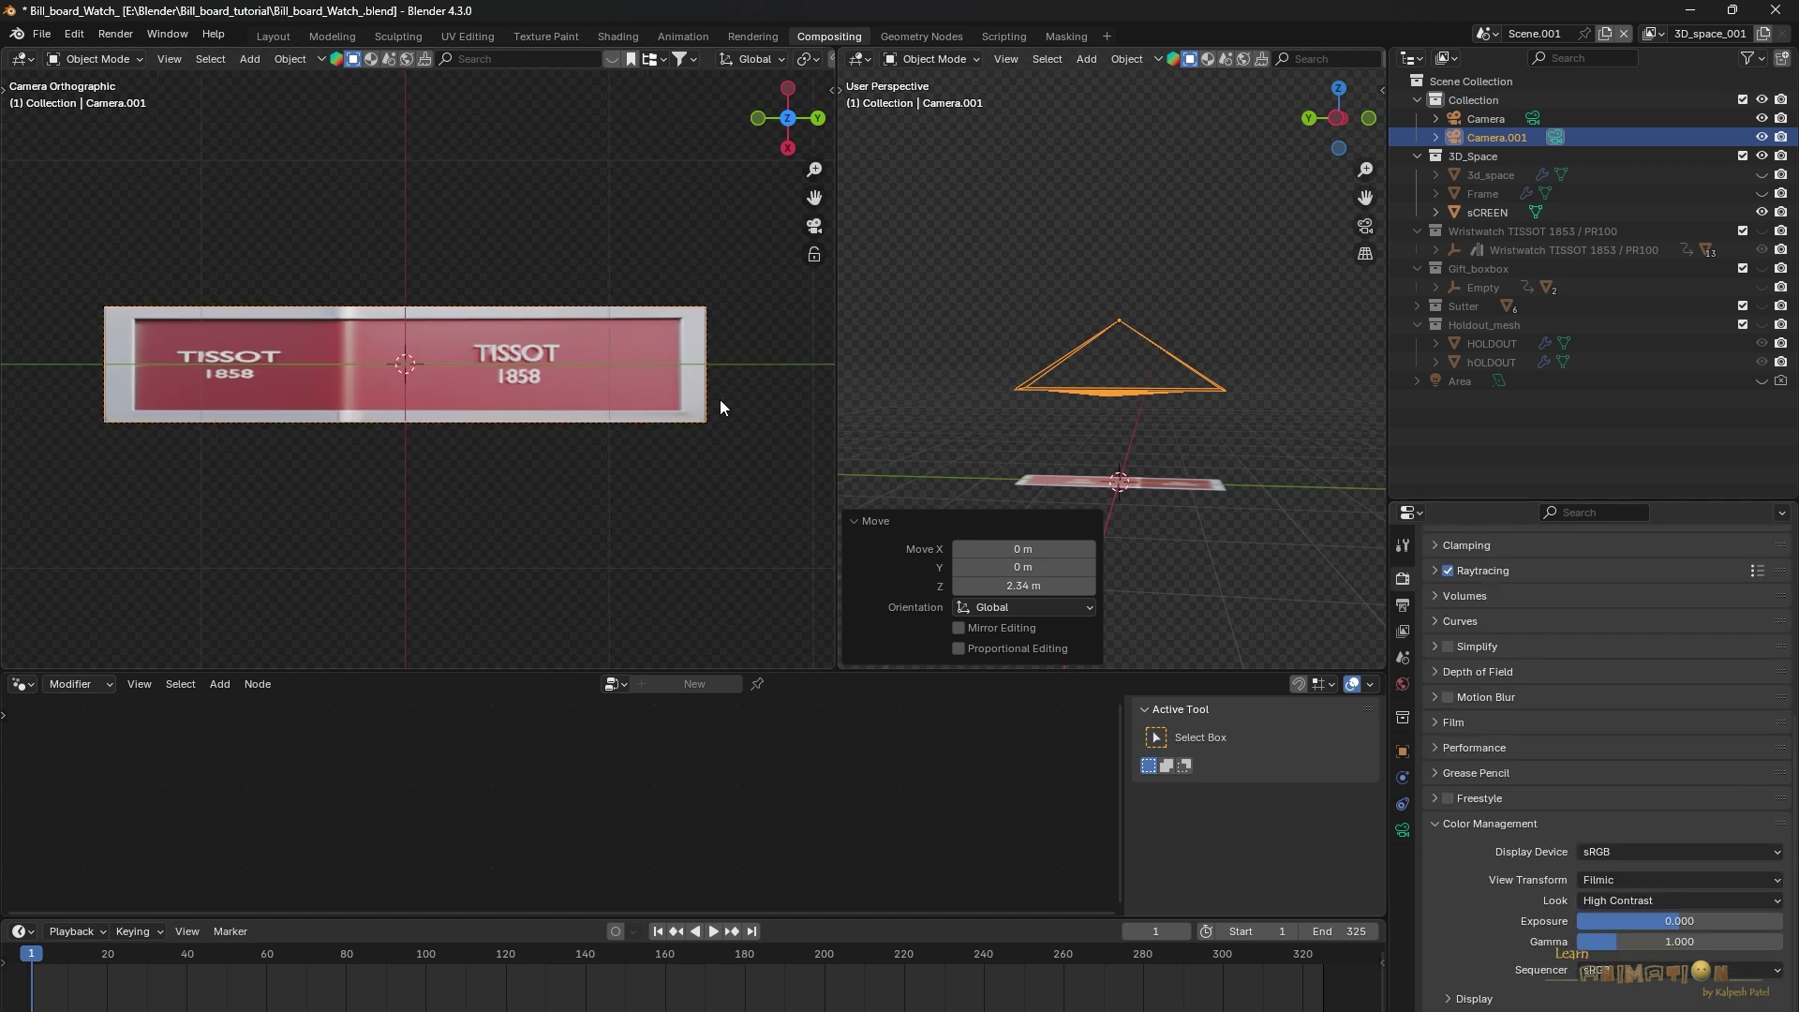
pyautogui.scroll(1, 540, 404)
pyautogui.moveTo(835, 352); pyautogui.dragTo(1049, 351)
# Turn off the background image of the main billboard camera
pyautogui.click(1254, 274)
pyautogui.click(1240, 324)
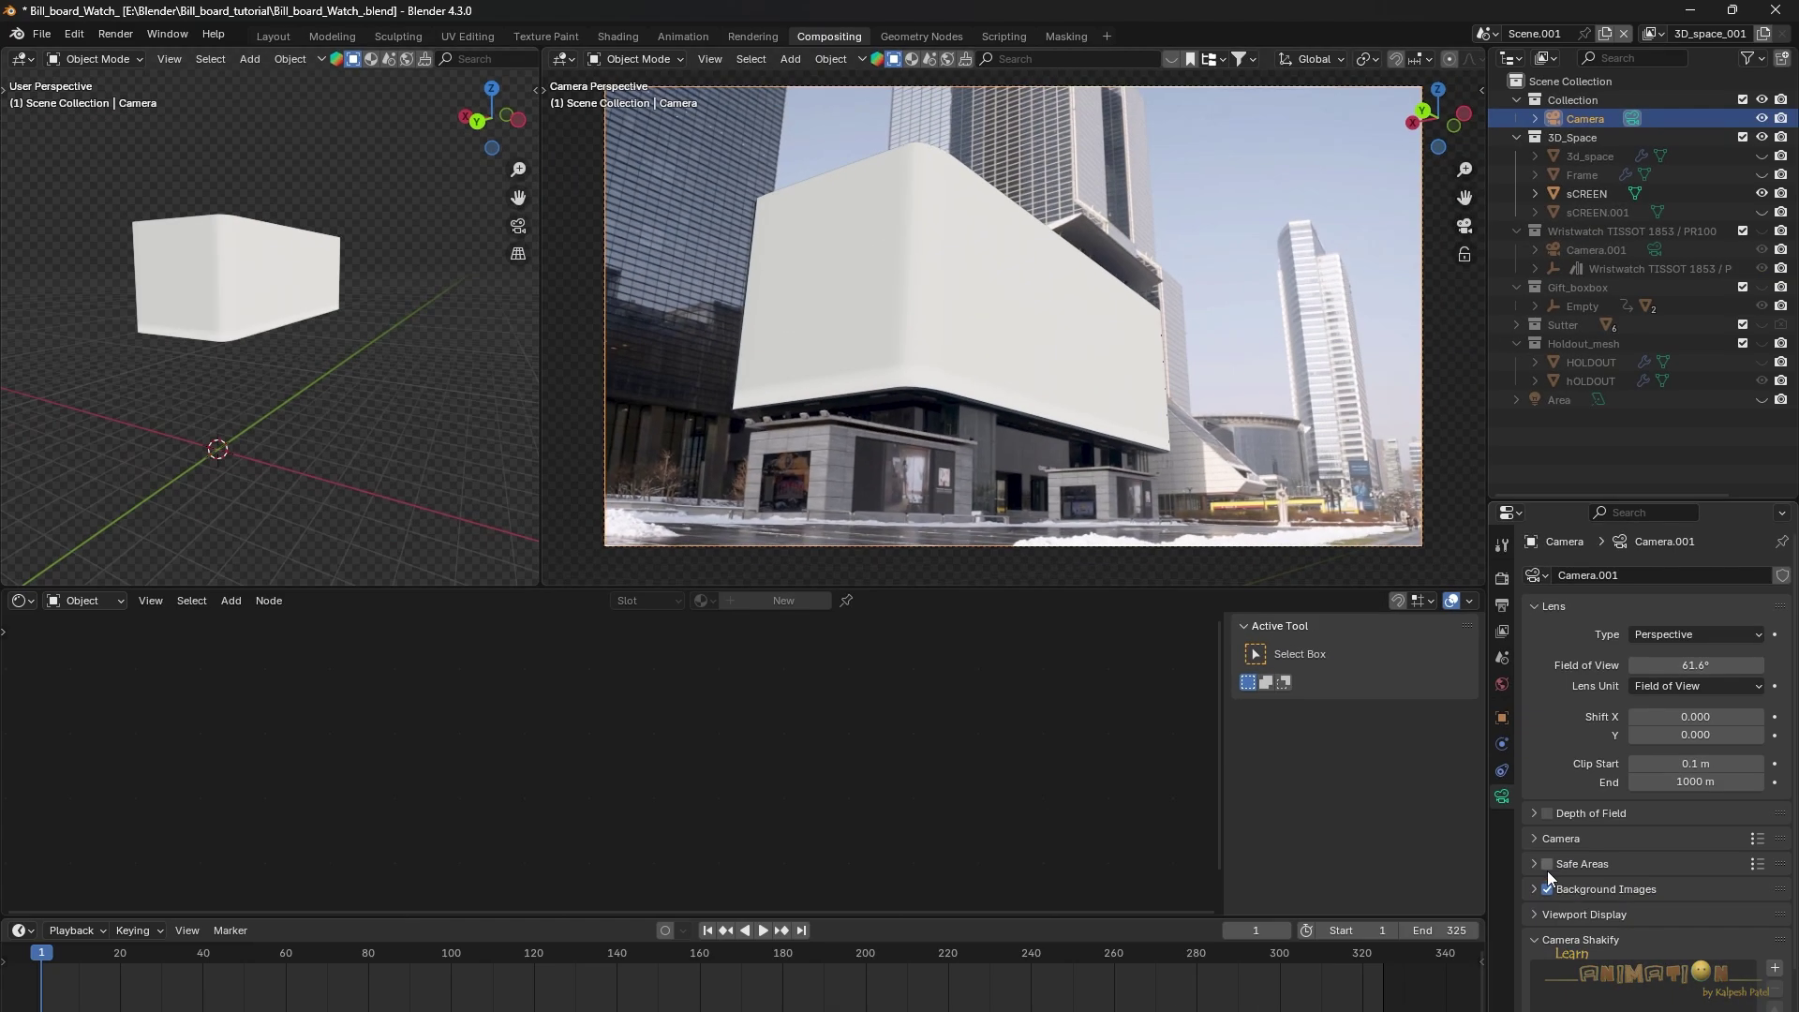
pyautogui.click(1547, 889)
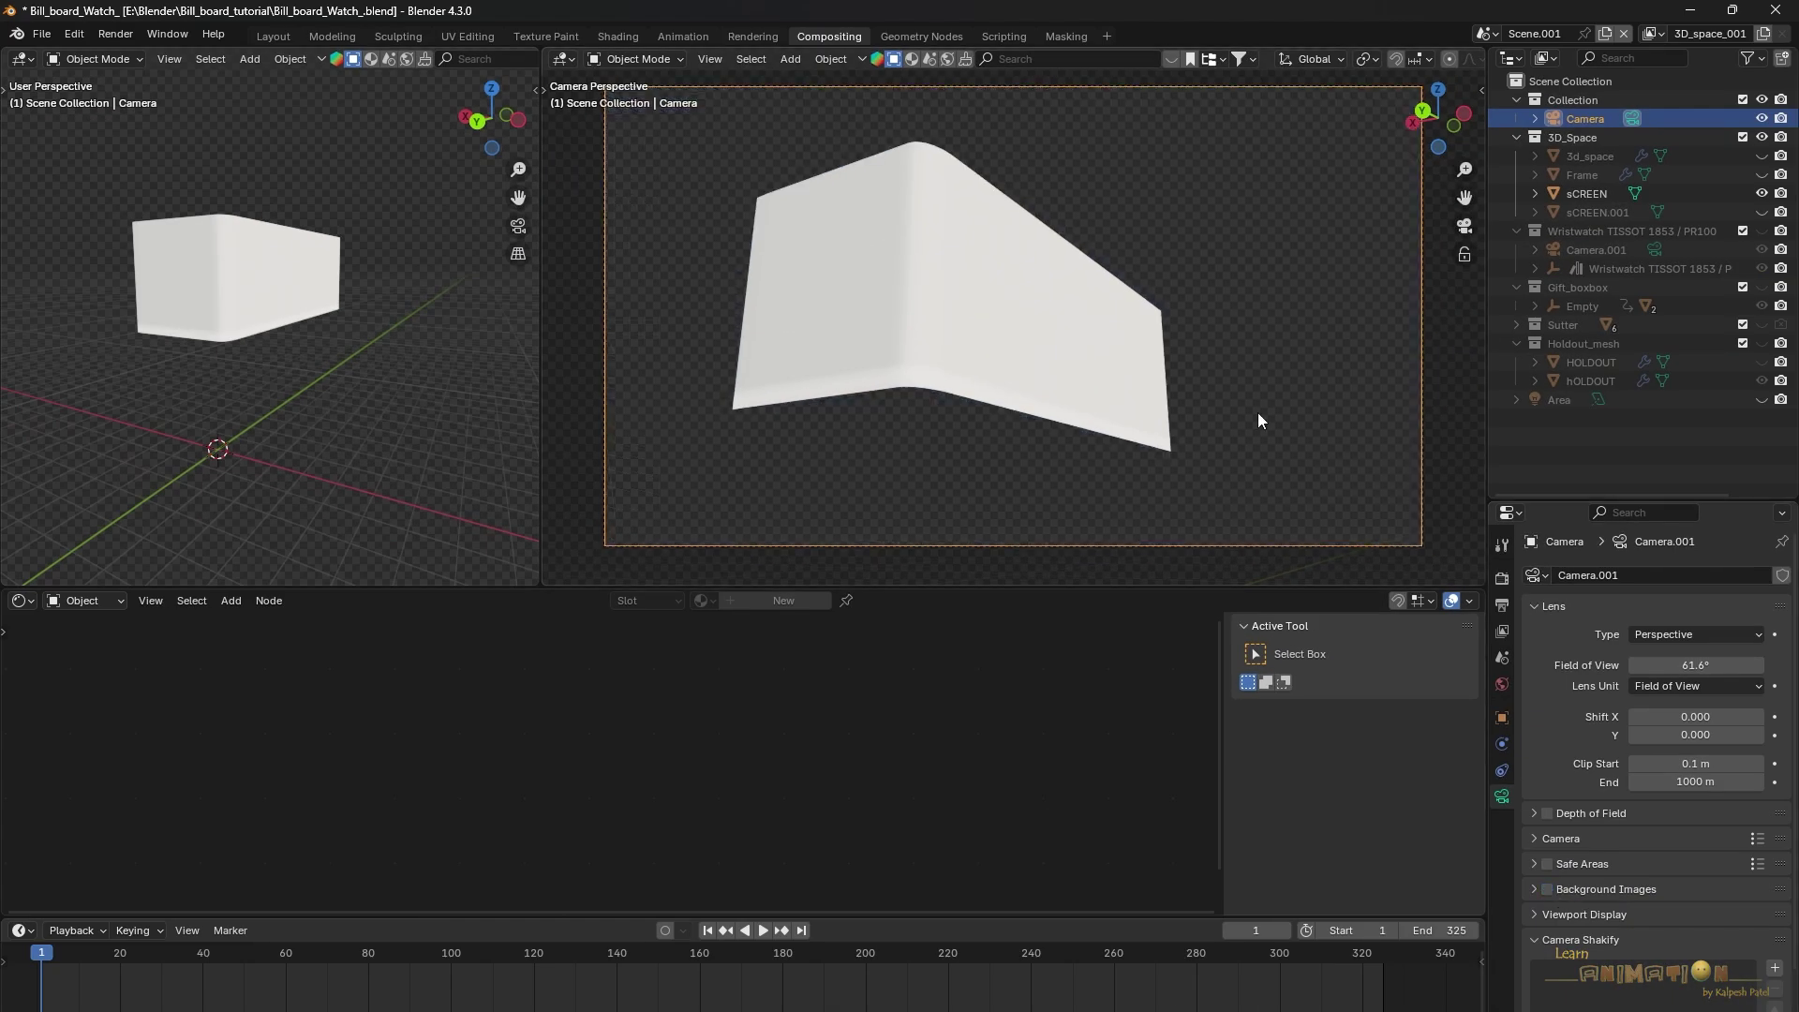
# Select the curved sCREEN mesh, view it from several sides and check its modifiers
pyautogui.click(365, 341)
pyautogui.moveTo(366, 341); pyautogui.dragTo(189, 335, button='middle')
pyautogui.moveTo(355, 326); pyautogui.dragTo(267, 312, button='middle')
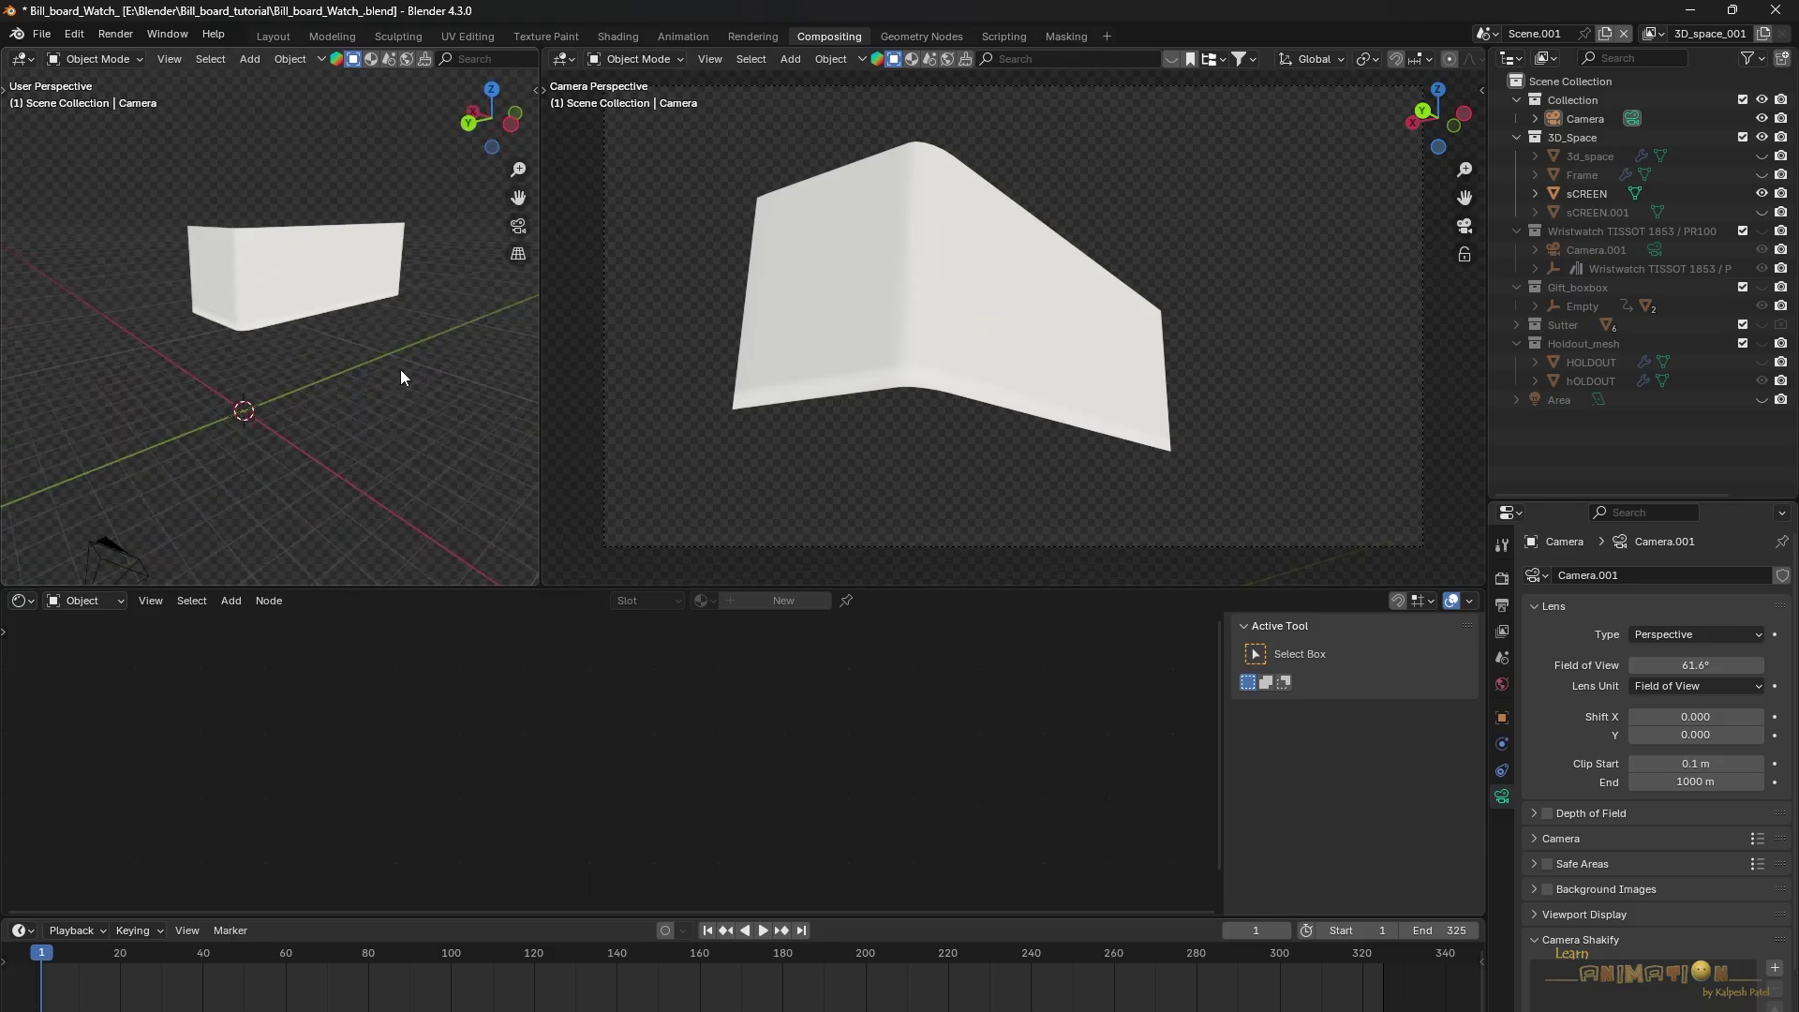
pyautogui.moveTo(296, 312); pyautogui.dragTo(410, 286, button='middle')
pyautogui.click(246, 296)
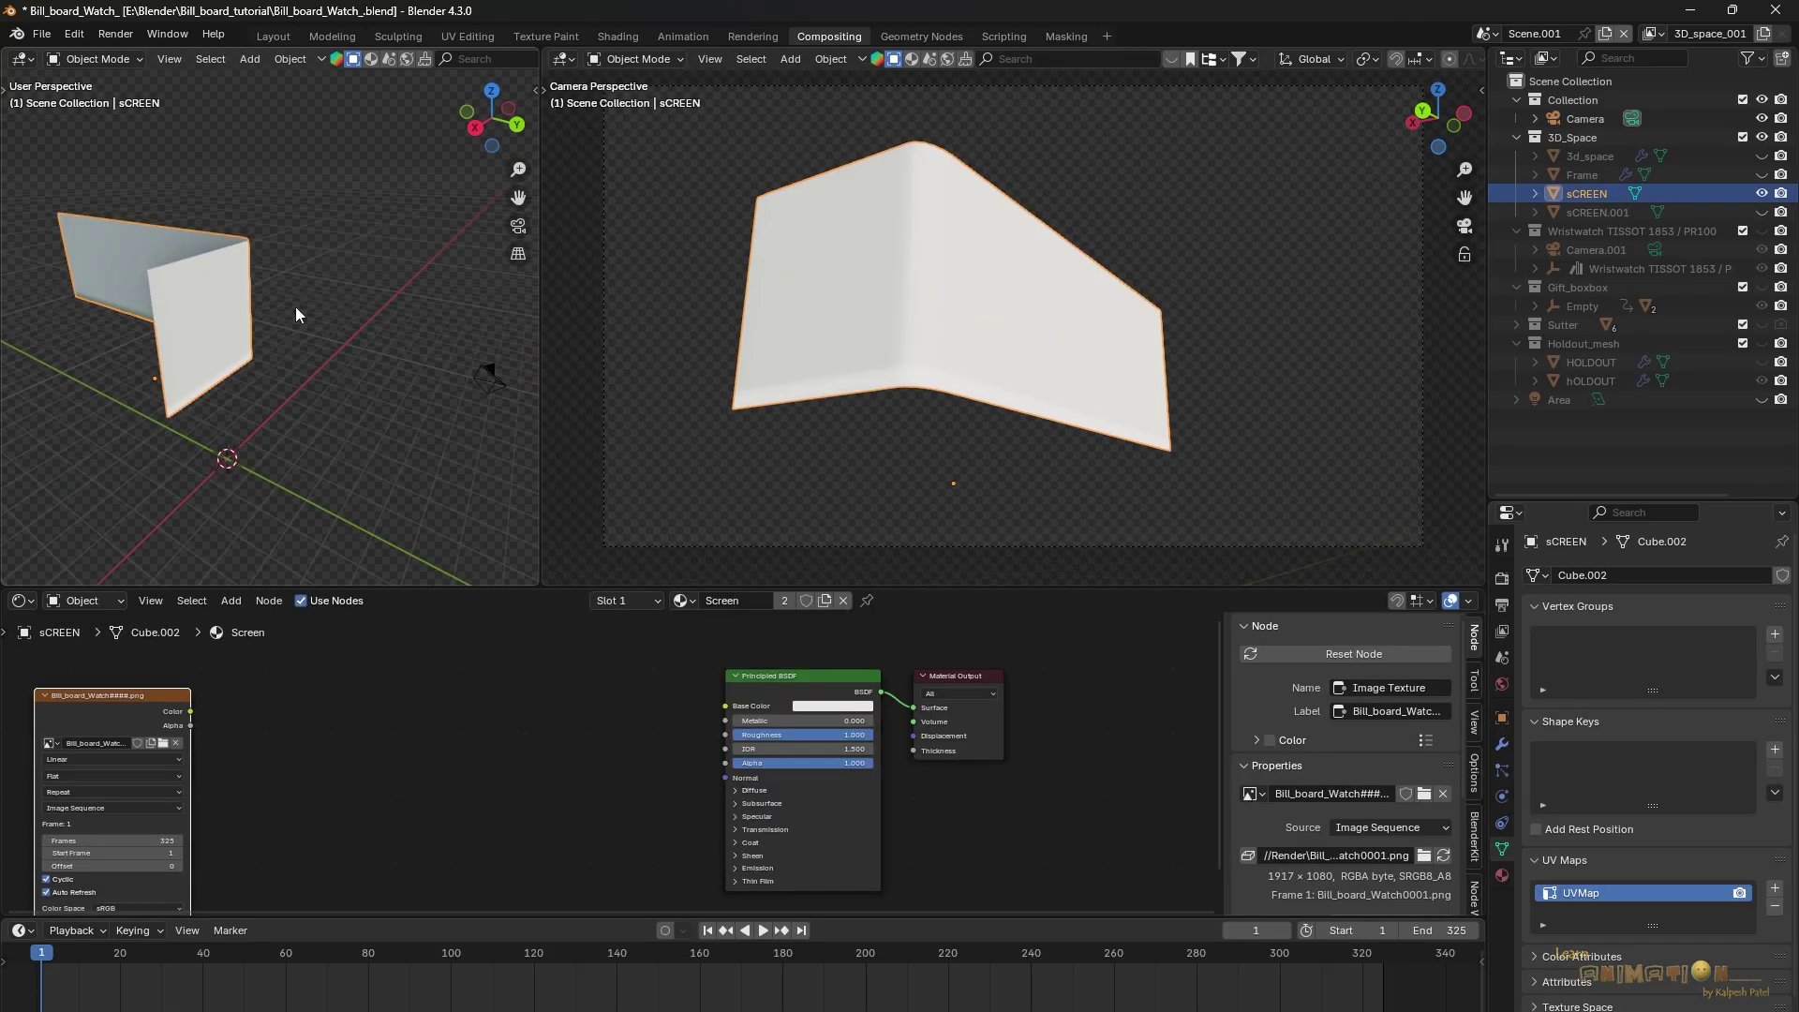
pyautogui.click(1501, 744)
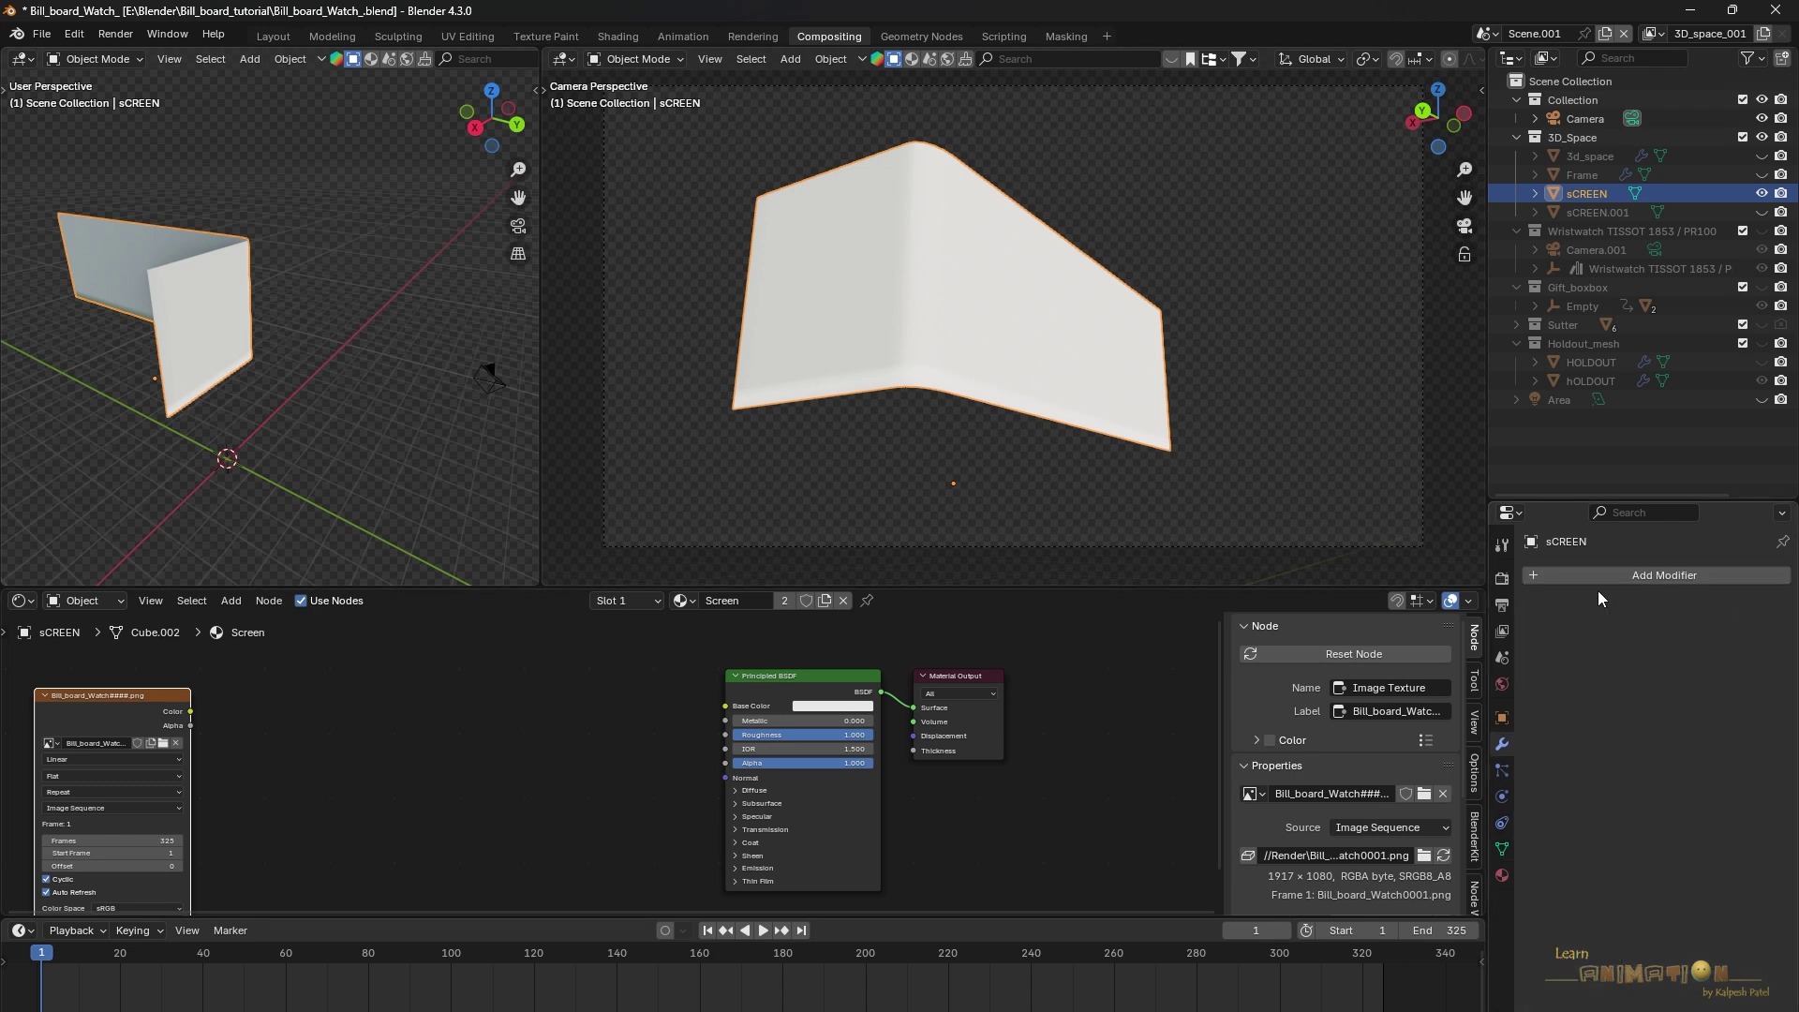
pyautogui.moveTo(376, 330); pyautogui.dragTo(185, 327, button='middle')
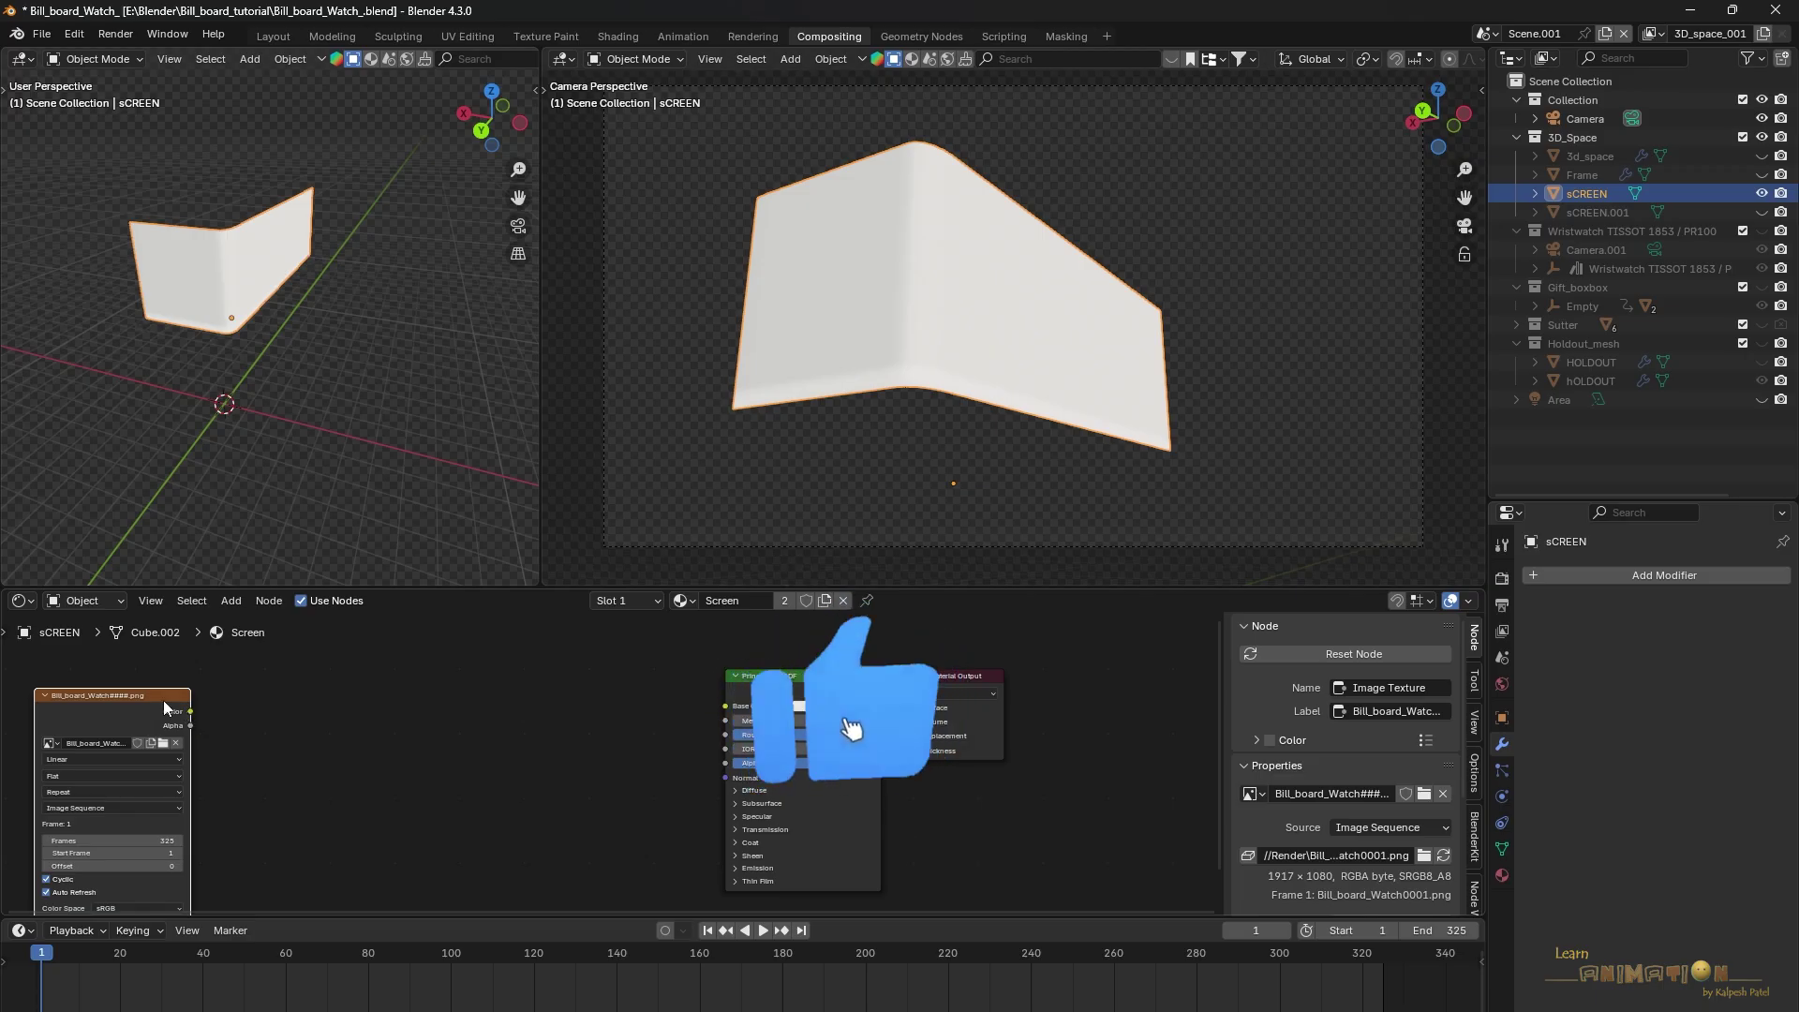
# Replace the Screen material's image texture with the 3207 × 609 Bill_board_Watch image sequence and connect its Color to Base Color
pyautogui.press('x')
pyautogui.hotkey('shift', 'a')
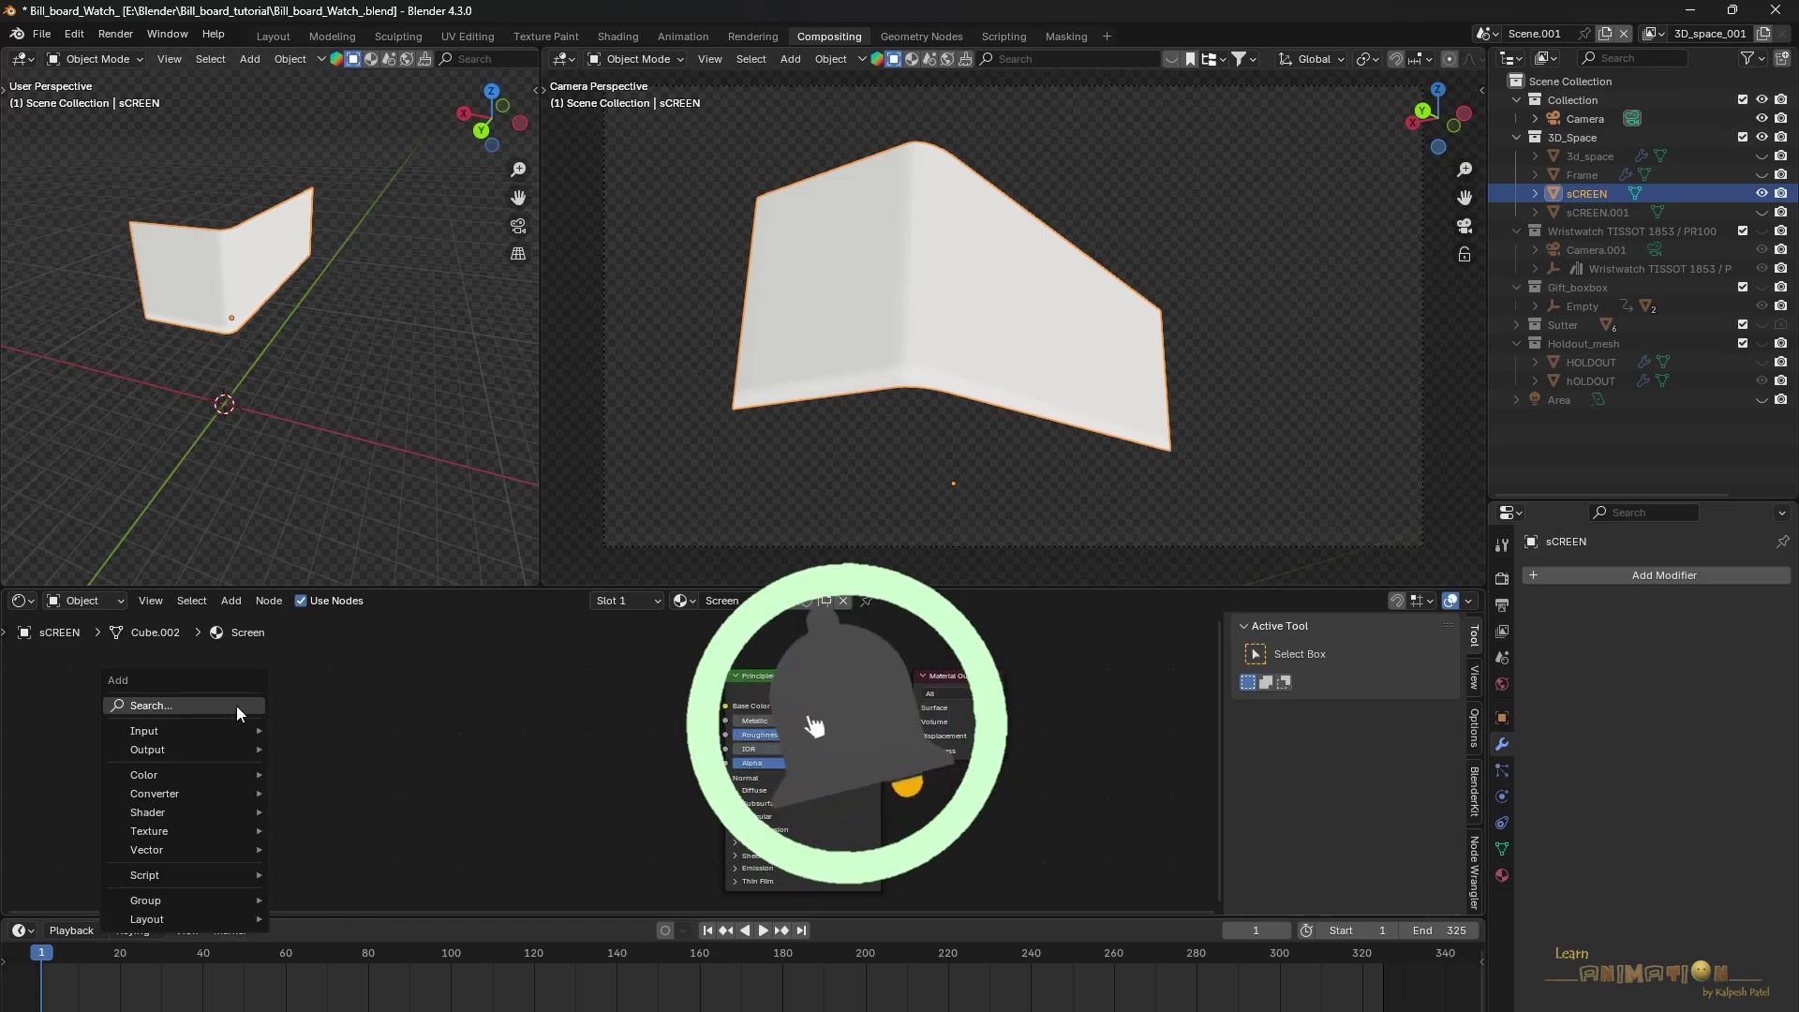
pyautogui.click(236, 706)
pyautogui.click(365, 740)
pyautogui.press('a')
pyautogui.click(1490, 855)
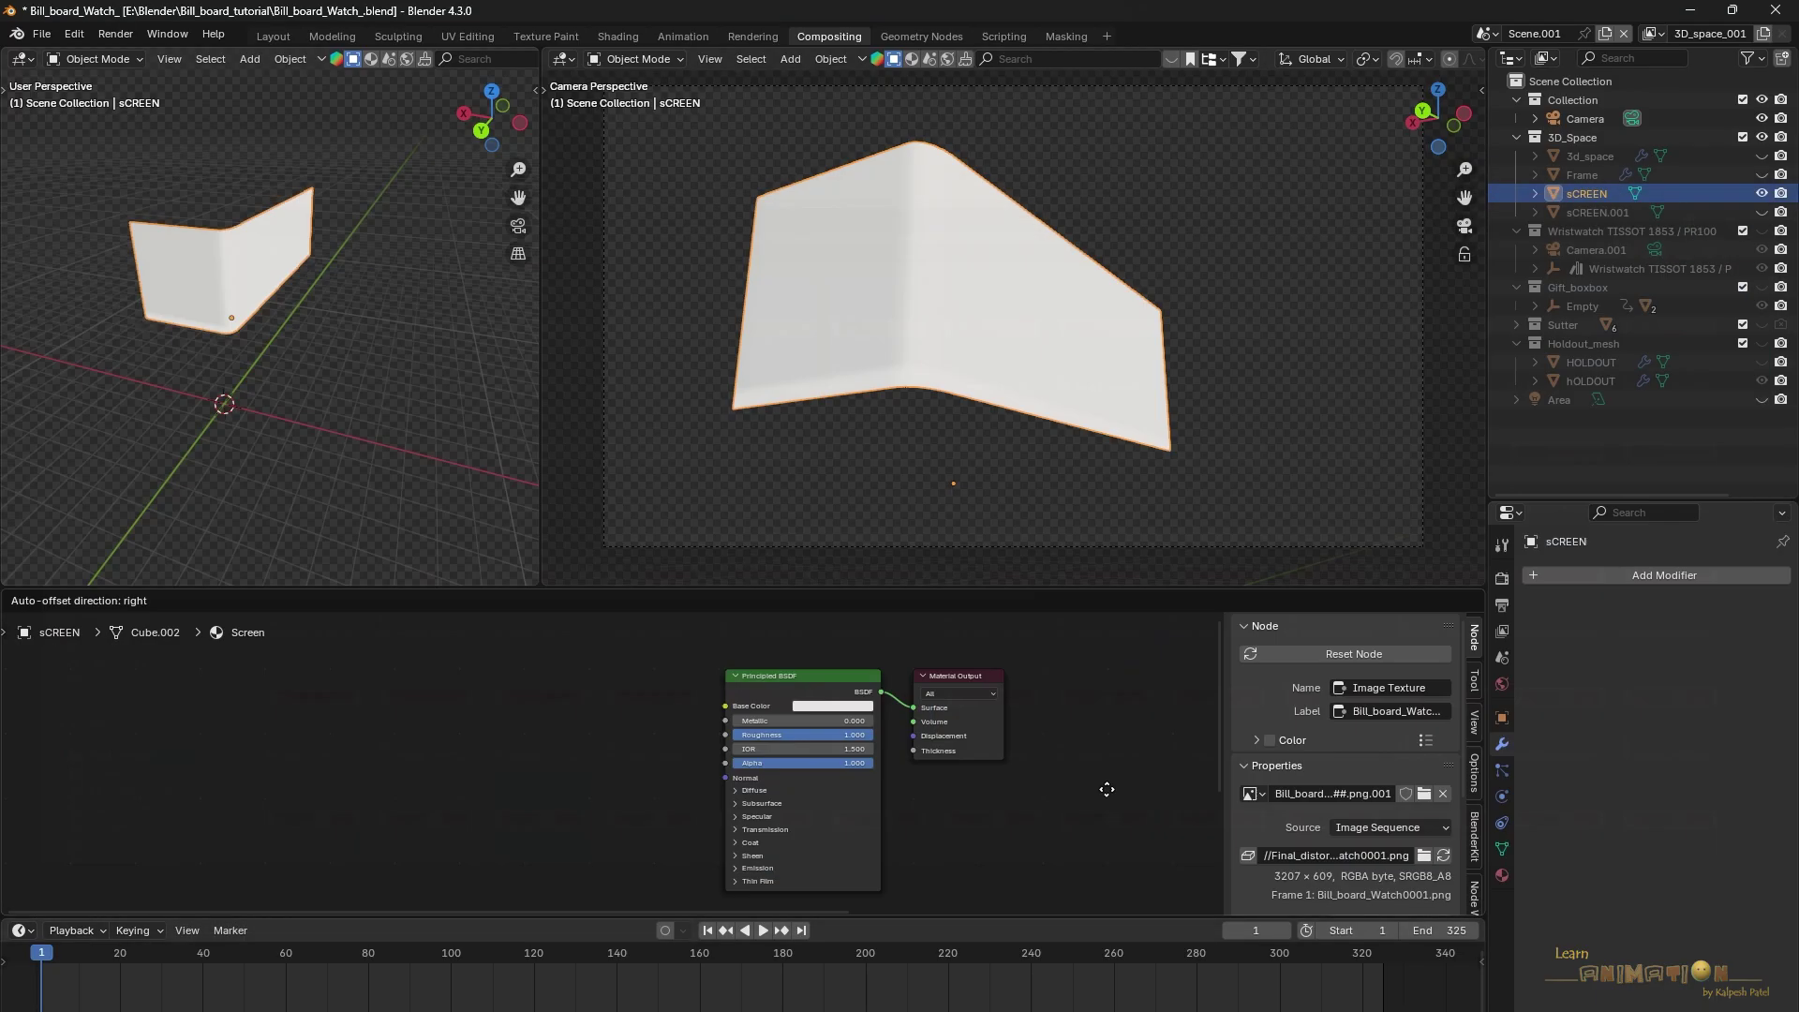
pyautogui.click(412, 676)
pyautogui.moveTo(450, 687); pyautogui.dragTo(719, 707)
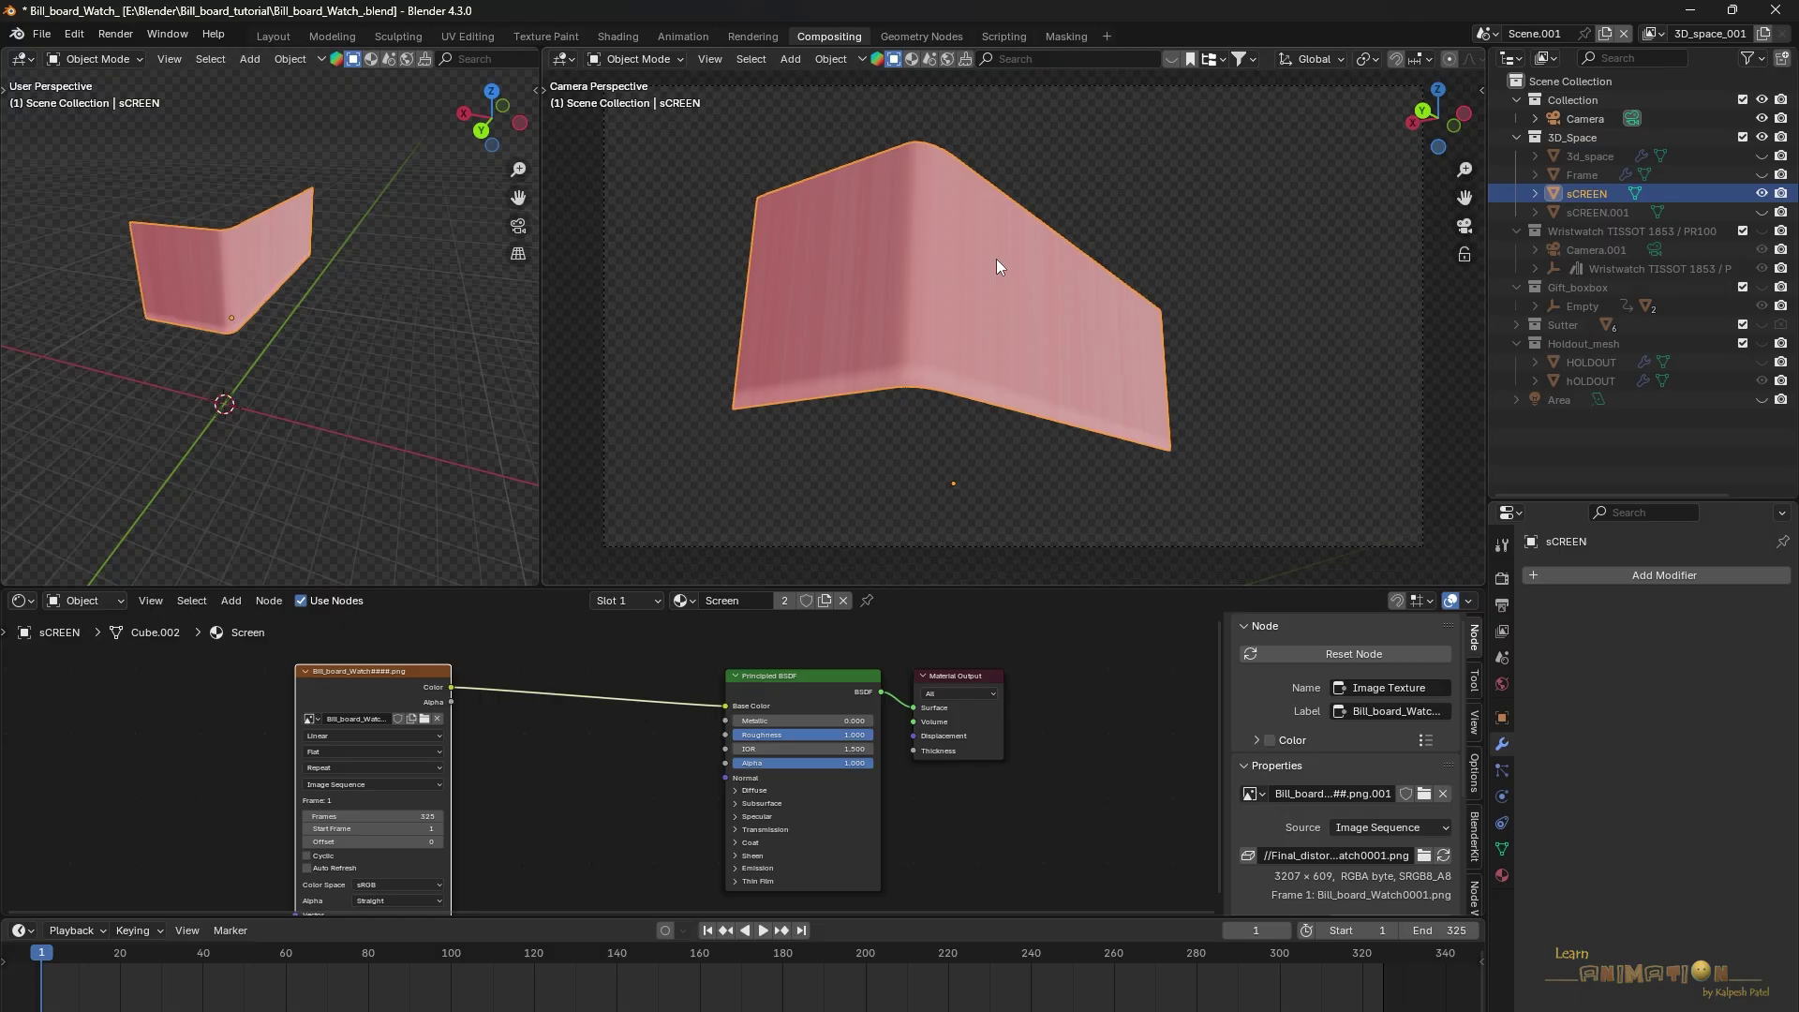
# Select all faces of the sCREEN mesh in Edit Mode and change the User Perspective viewport to a UV Editor
pyautogui.press('Tab')
pyautogui.press('q')
pyautogui.press('Escape')
pyautogui.press('t')
pyautogui.moveTo(575, 101); pyautogui.dragTo(637, 77)
pyautogui.press('a')
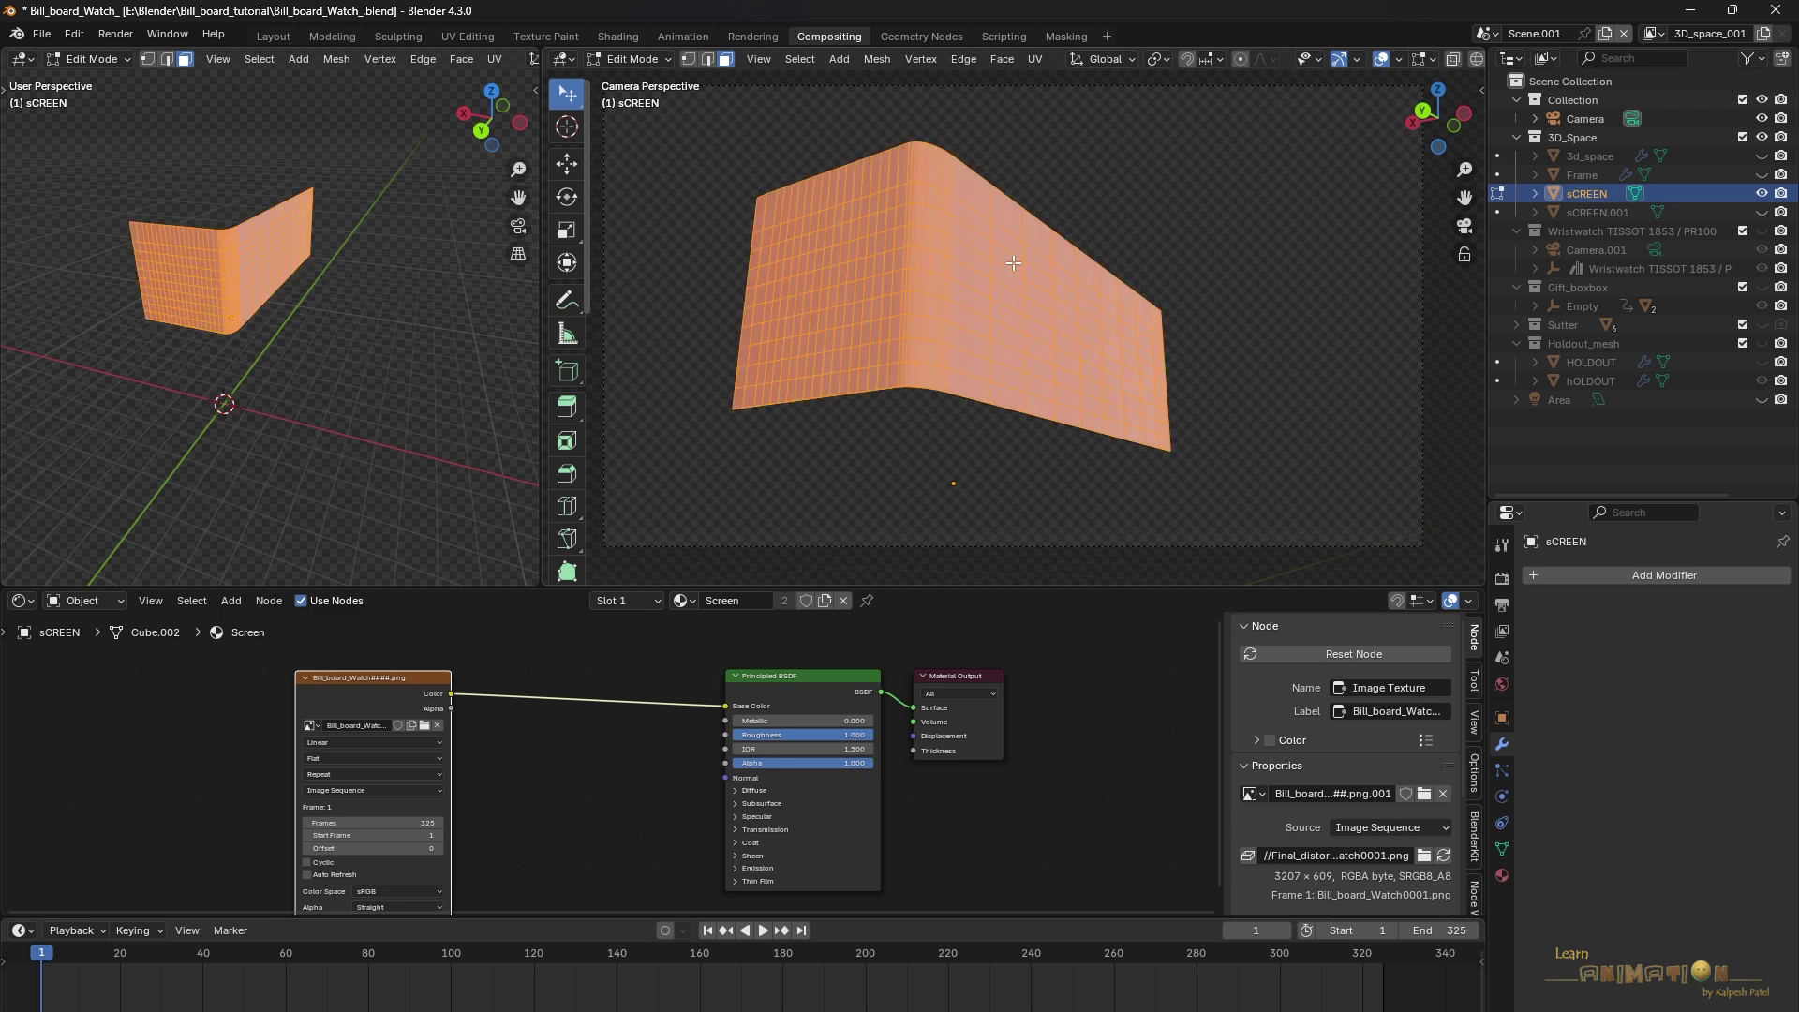
pyautogui.click(22, 58)
pyautogui.click(77, 154)
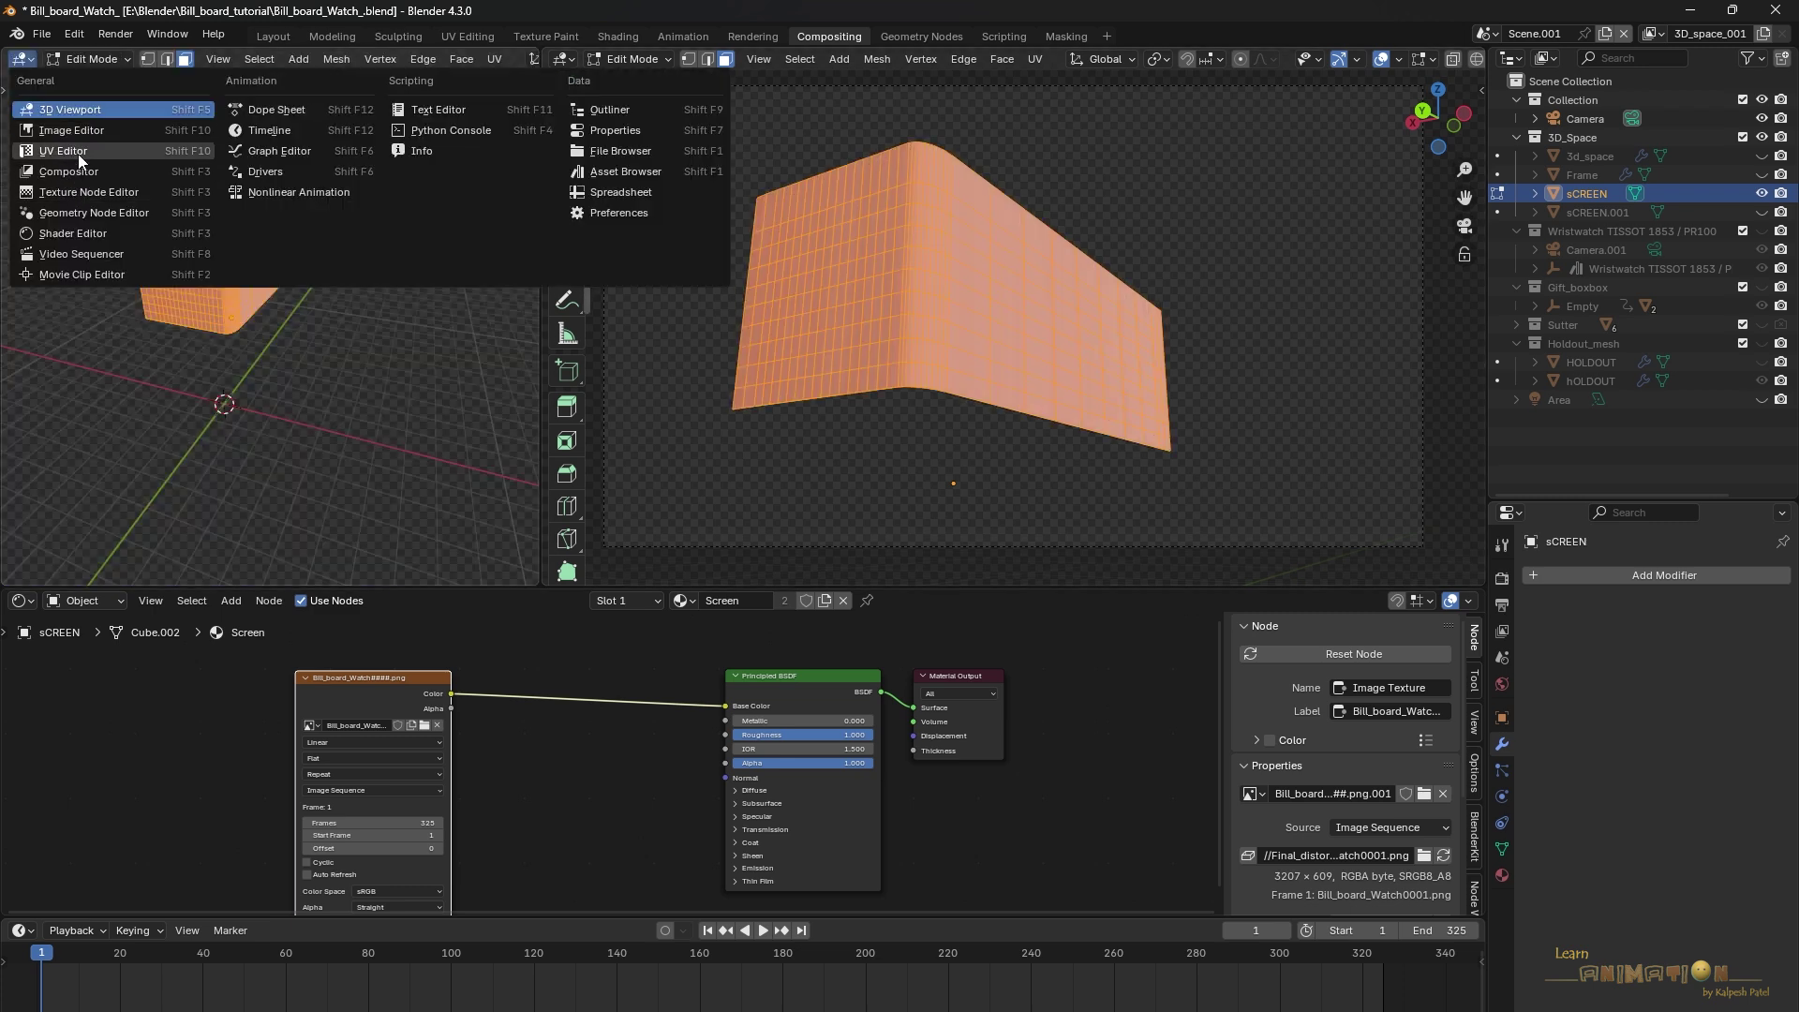
pyautogui.click(77, 153)
# Unwrap the selected faces with Smart UV Project, using an angle limit of 66° and the Scaled margin method
pyautogui.press('u')
pyautogui.moveTo(1059, 246)
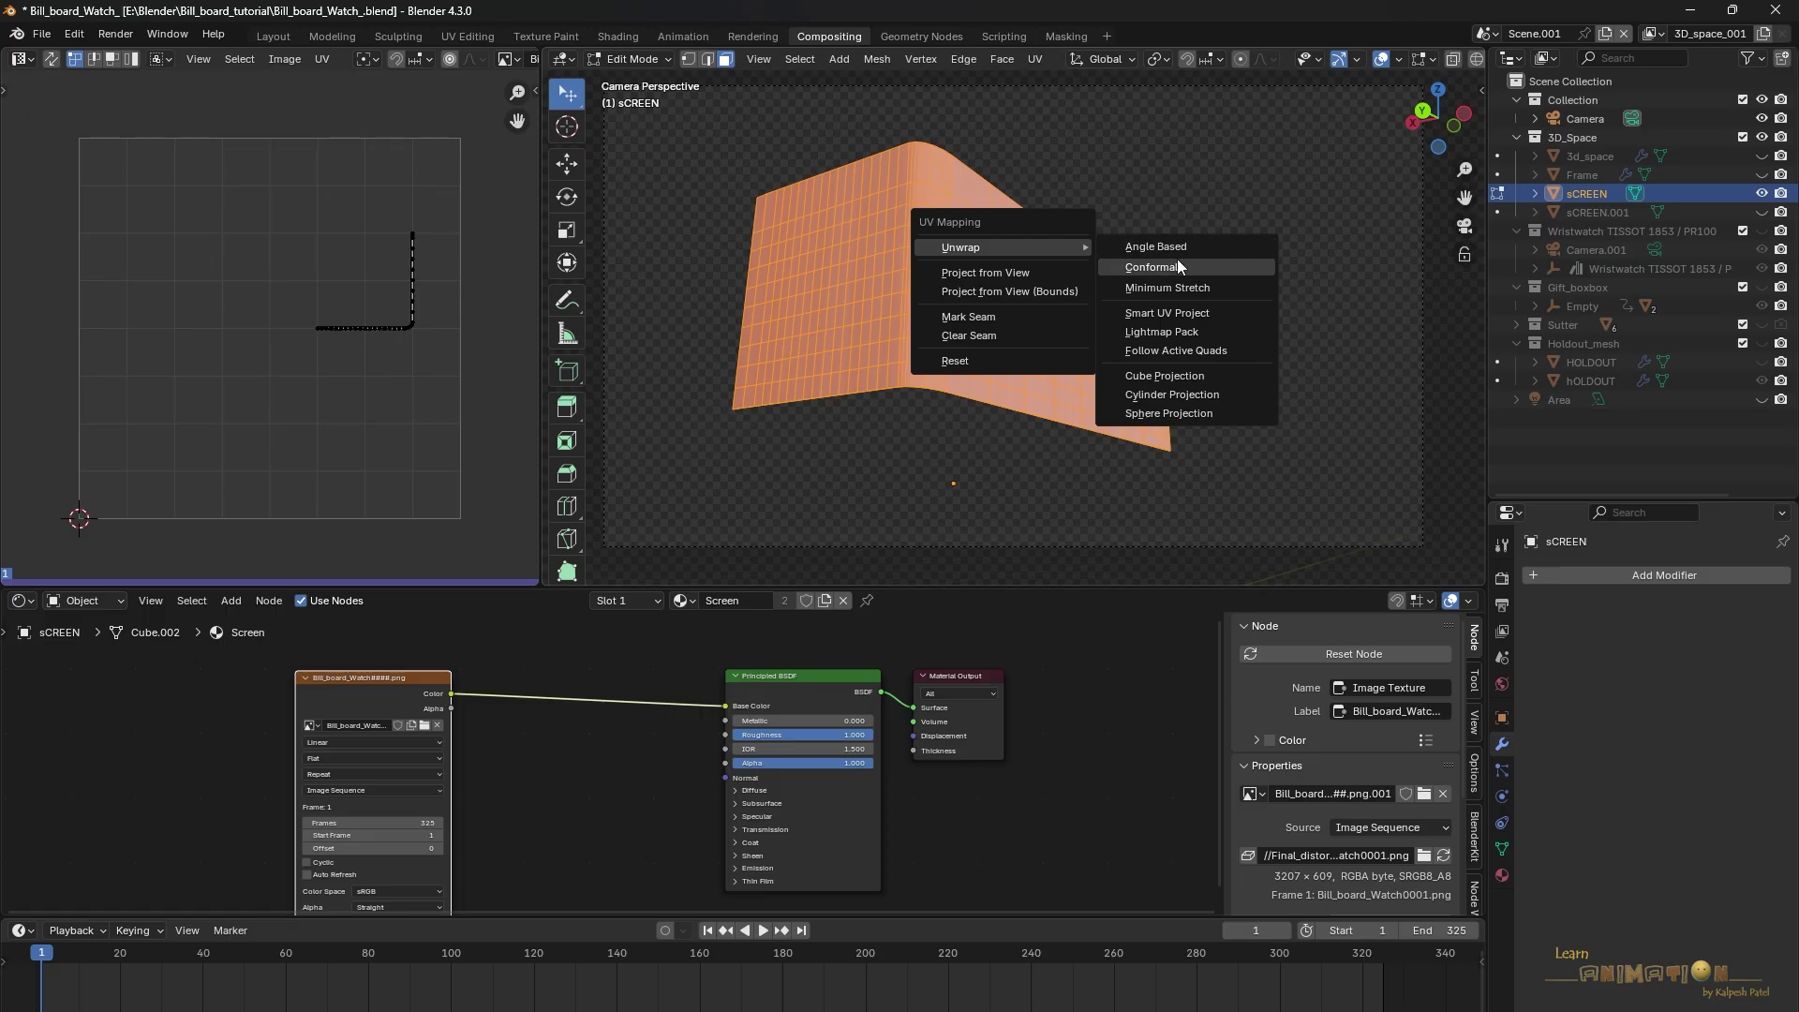
pyautogui.click(1161, 312)
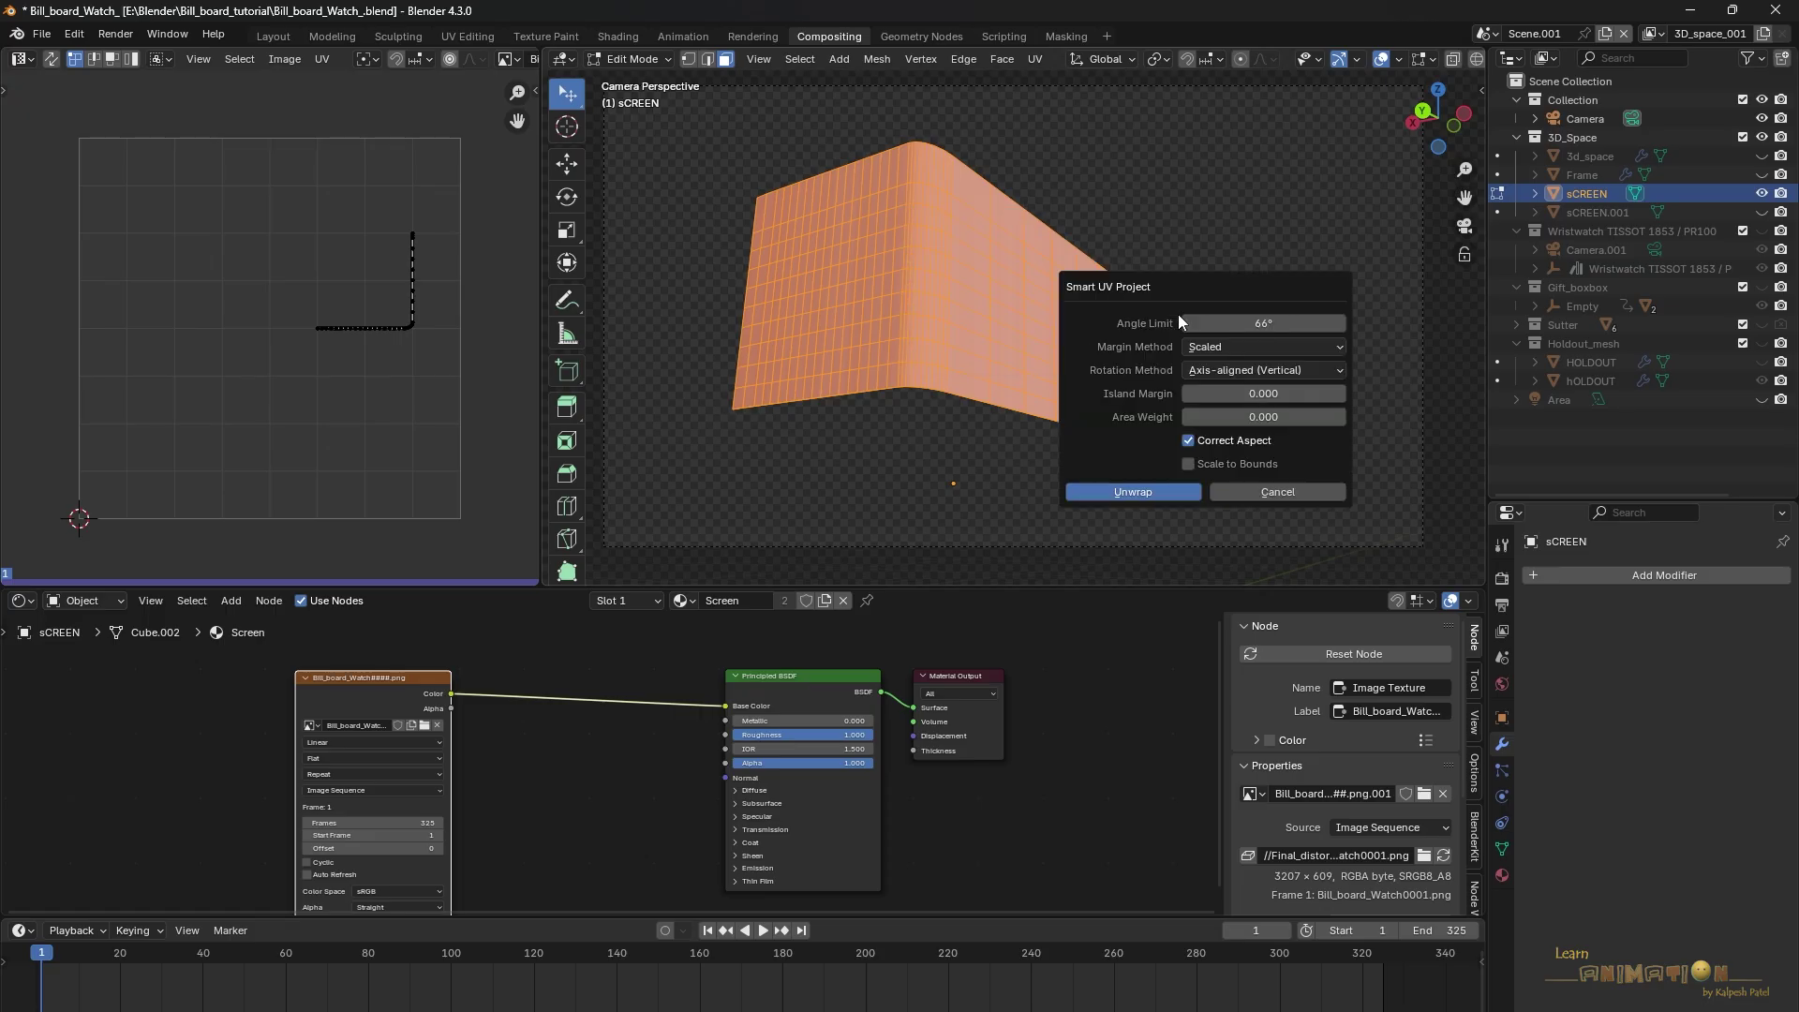
pyautogui.click(1149, 488)
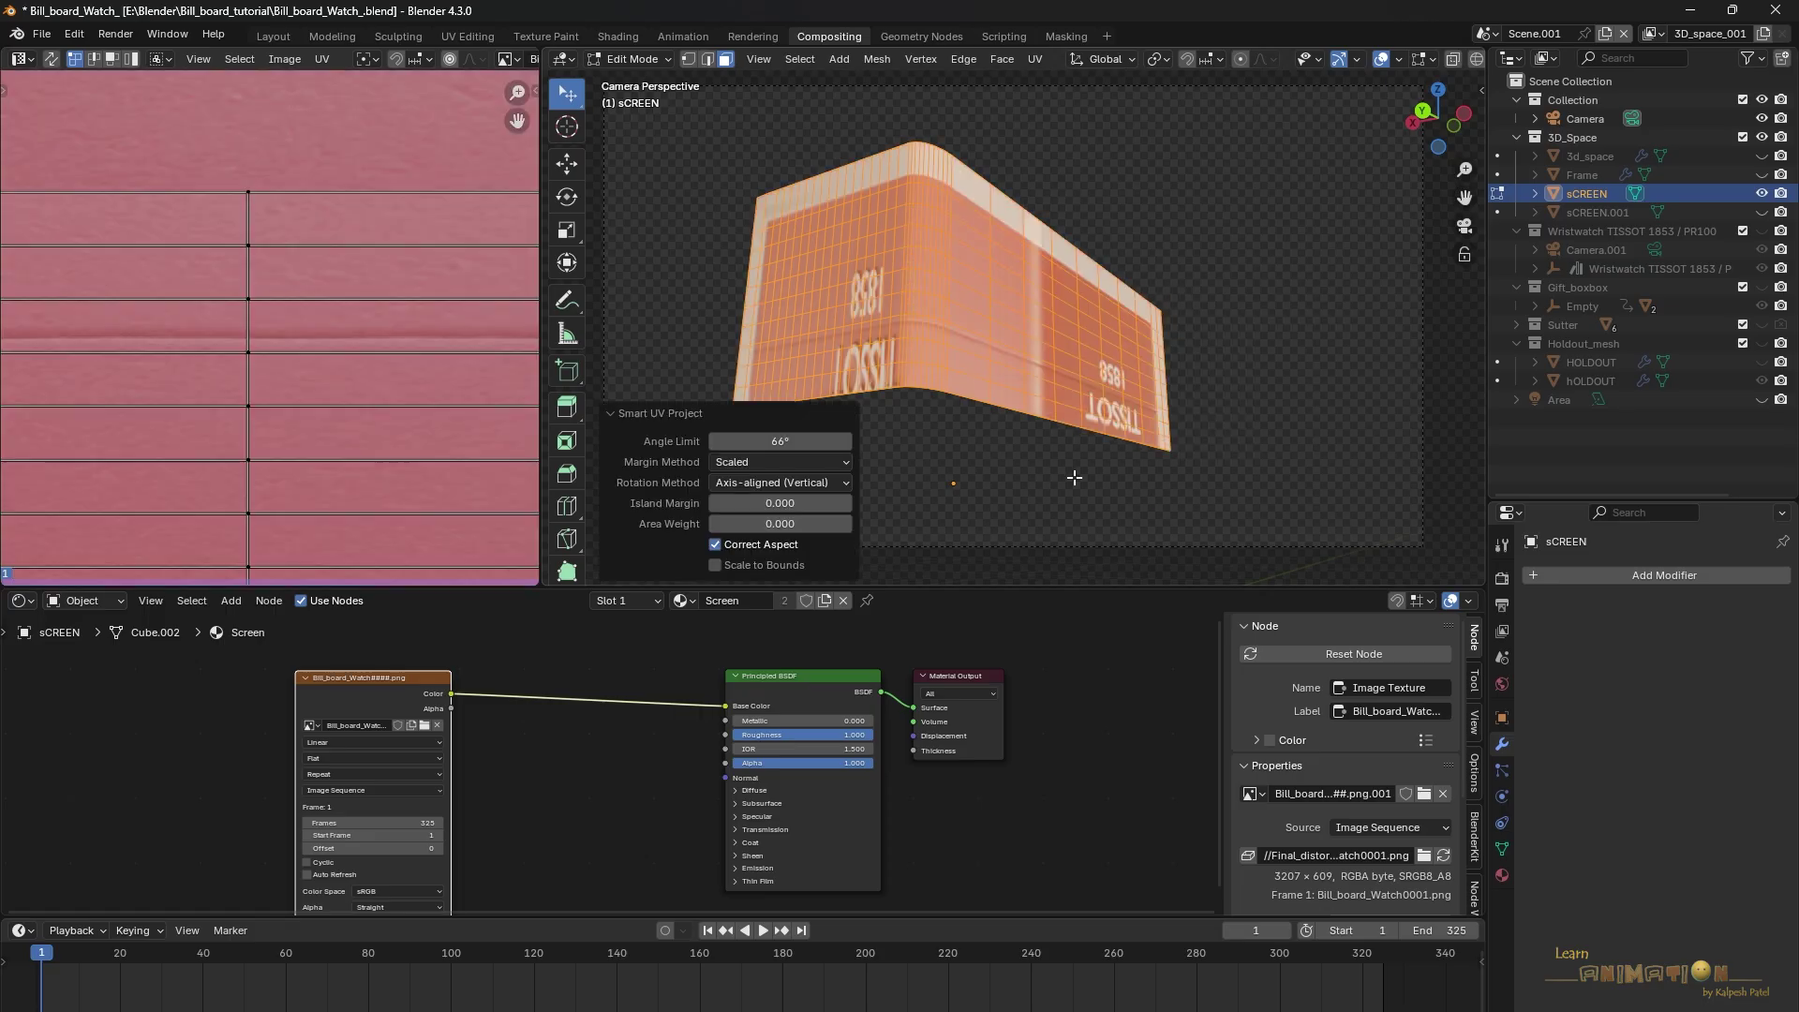
# Scale the whole UV layout and move it vertically until it covers the advert image exactly
pyautogui.scroll(-8, 249, 322)
pyautogui.keyDown('ctrl'); pyautogui.hscroll(4, 329, 377); pyautogui.keyUp('ctrl')
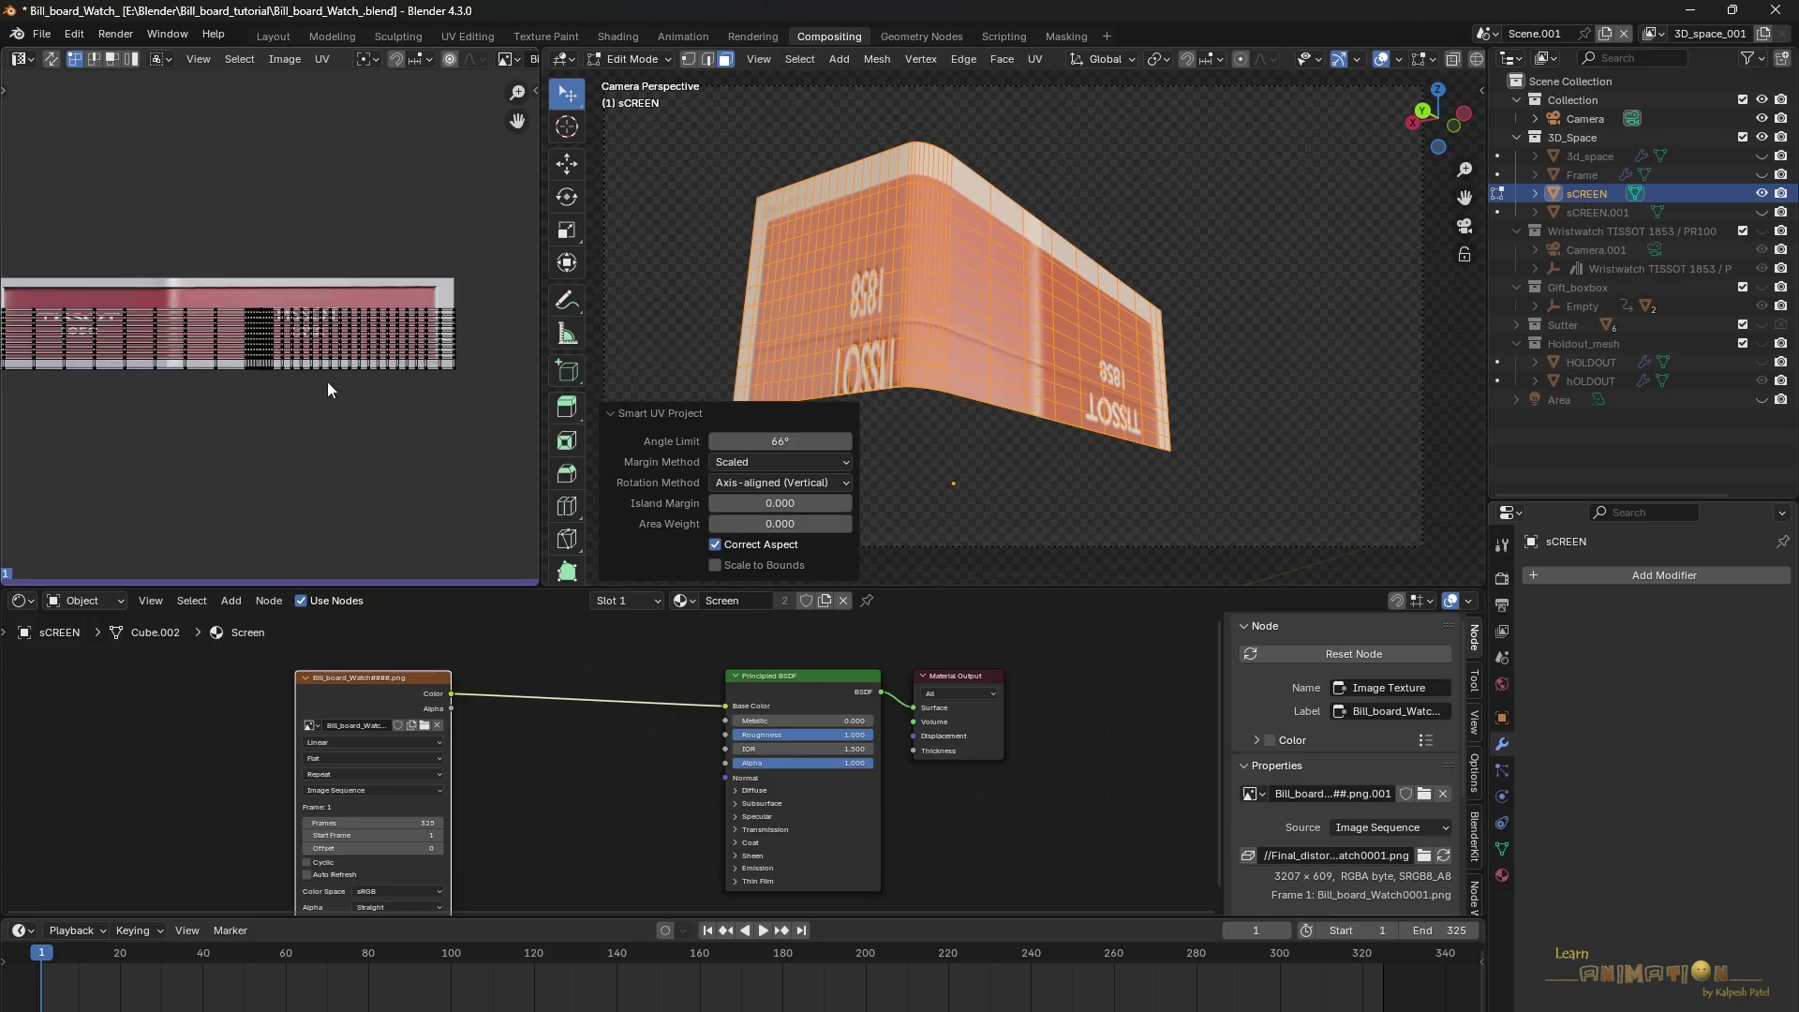
pyautogui.moveTo(537, 381); pyautogui.dragTo(677, 381)
pyautogui.press('a')
pyautogui.press('s')
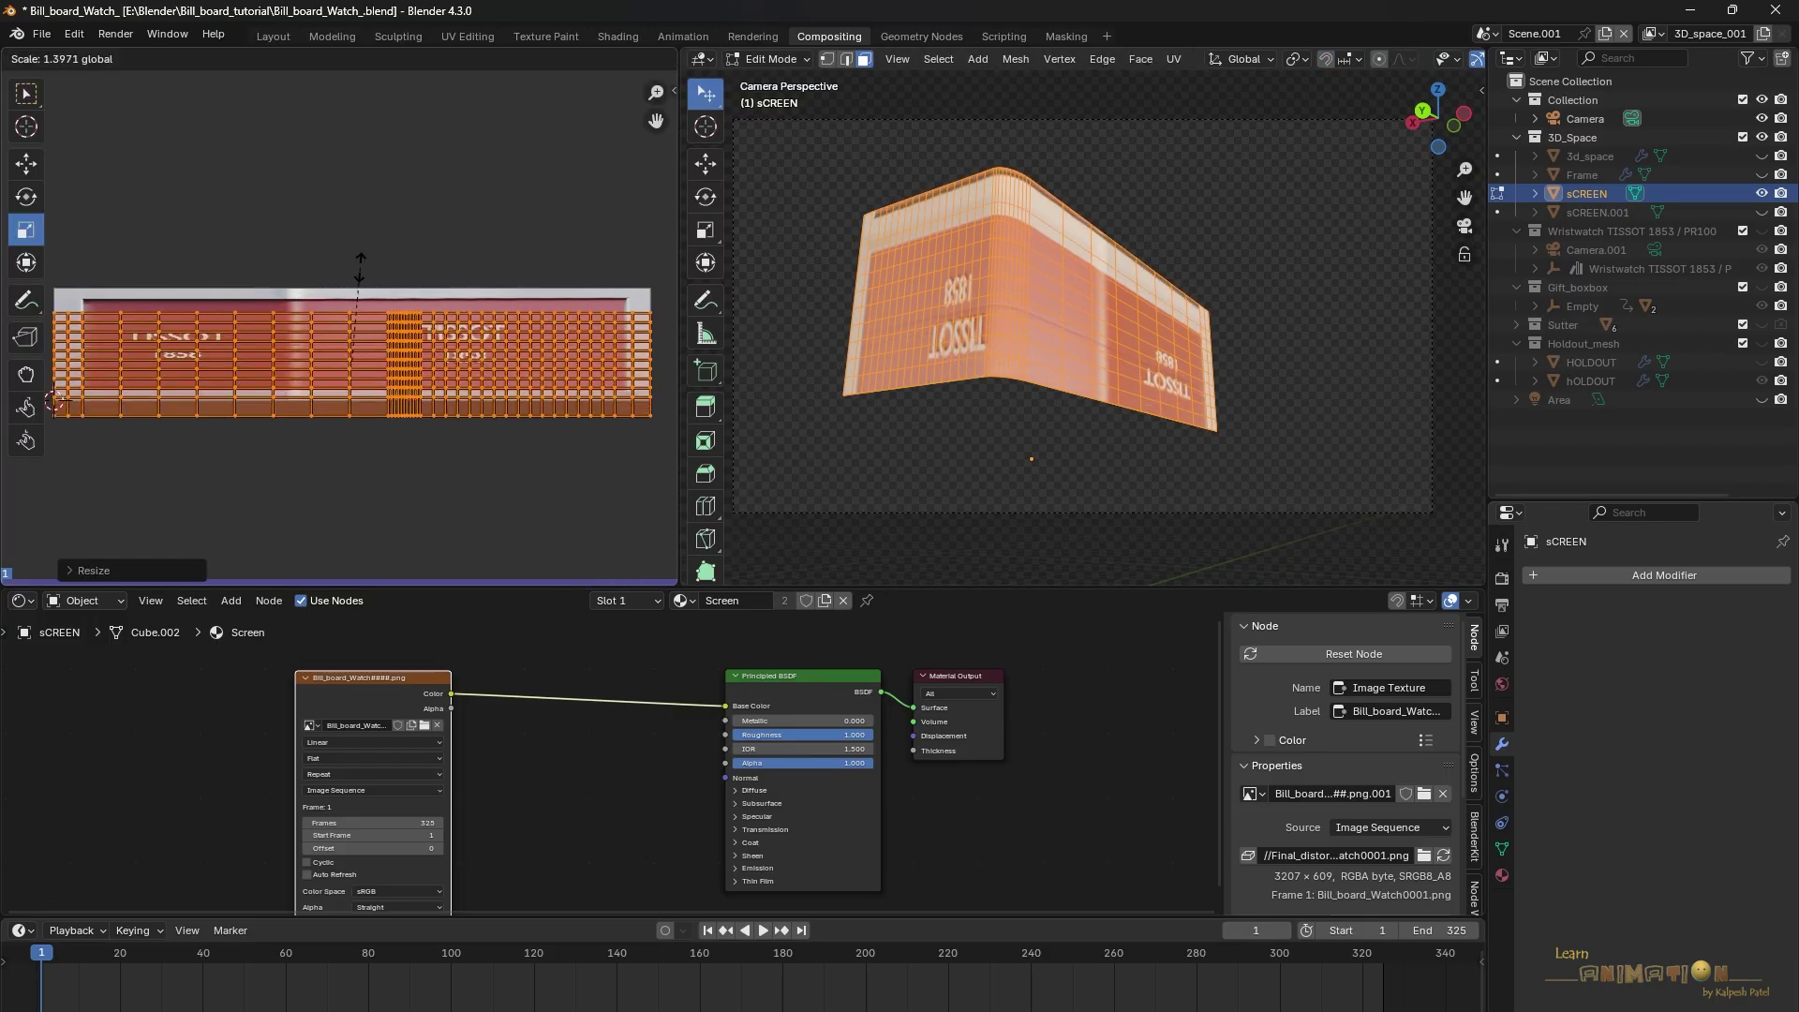
pyautogui.click(368, 333)
pyautogui.click(27, 164)
pyautogui.moveTo(354, 323); pyautogui.dragTo(354, 274)
pyautogui.click(26, 230)
pyautogui.click(26, 164)
pyautogui.click(1261, 290)
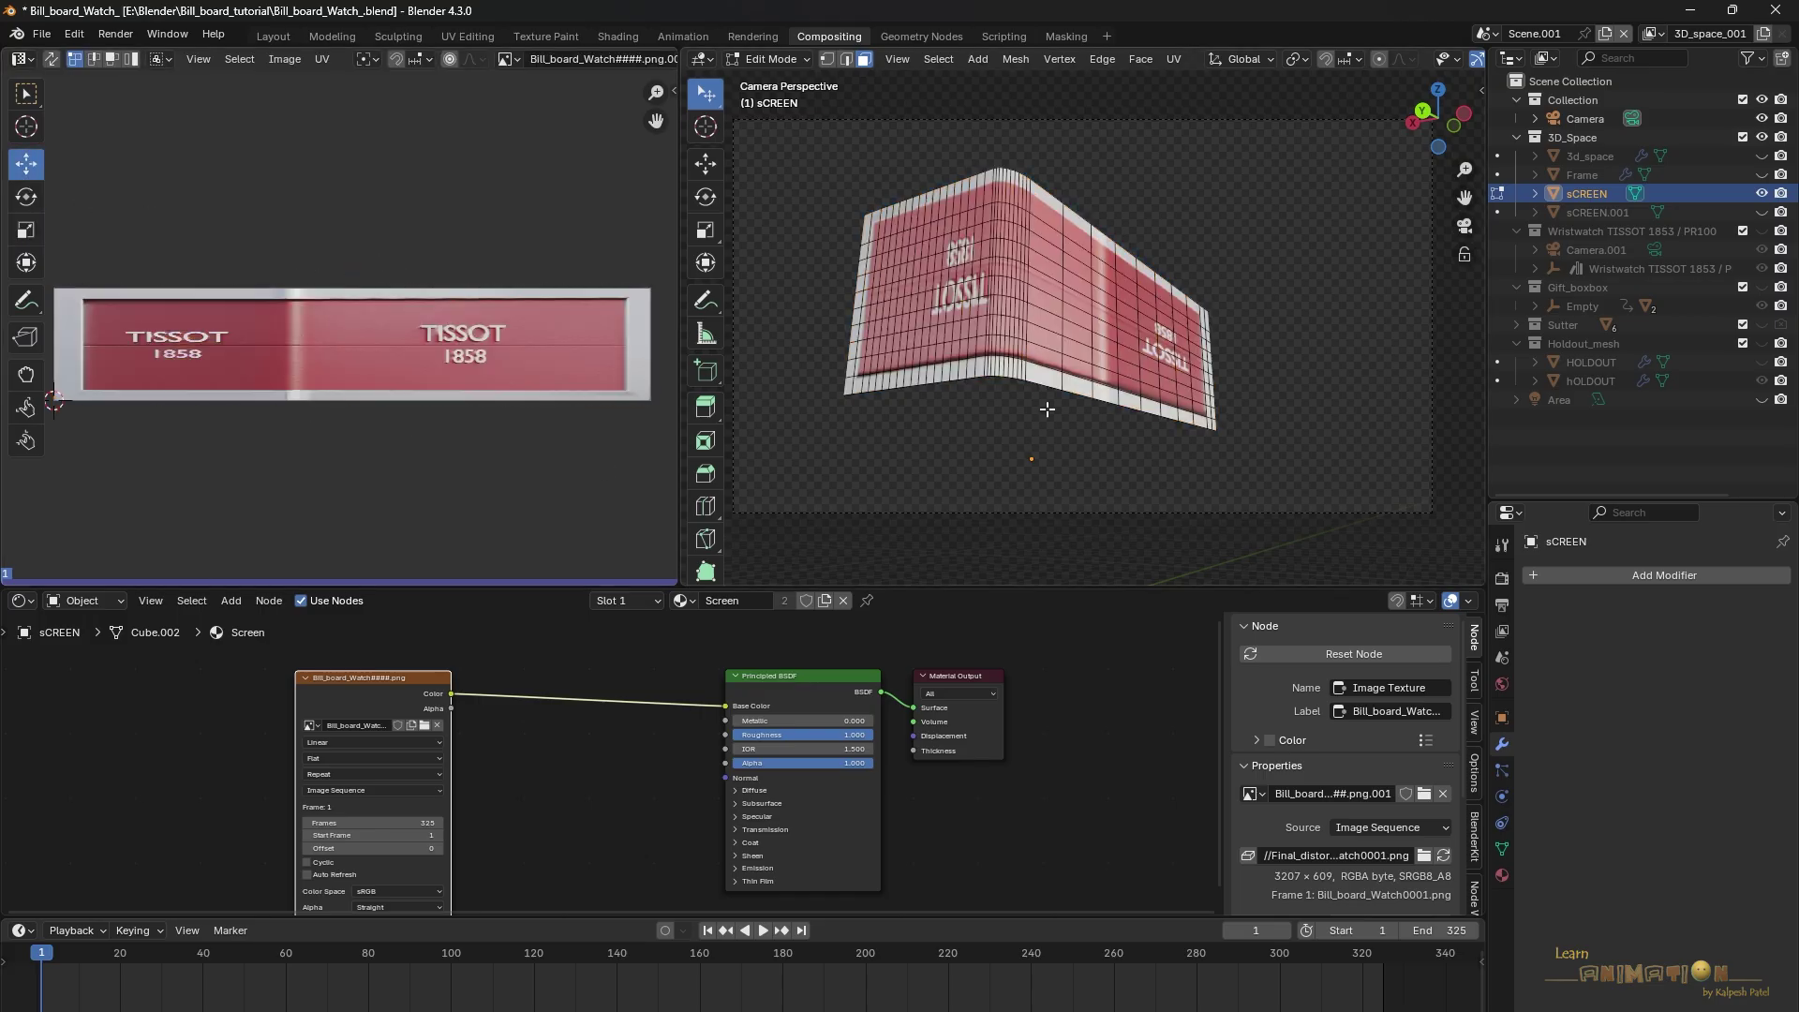
# Rotate the whole UV layout by 180 degrees so the TISSOT lettering reads upright, and return to Object Mode
pyautogui.press('a')
pyautogui.click(26, 197)
pyautogui.moveTo(506, 277); pyautogui.dragTo(281, 409)
pyautogui.press('c')
pyautogui.press('Tab')
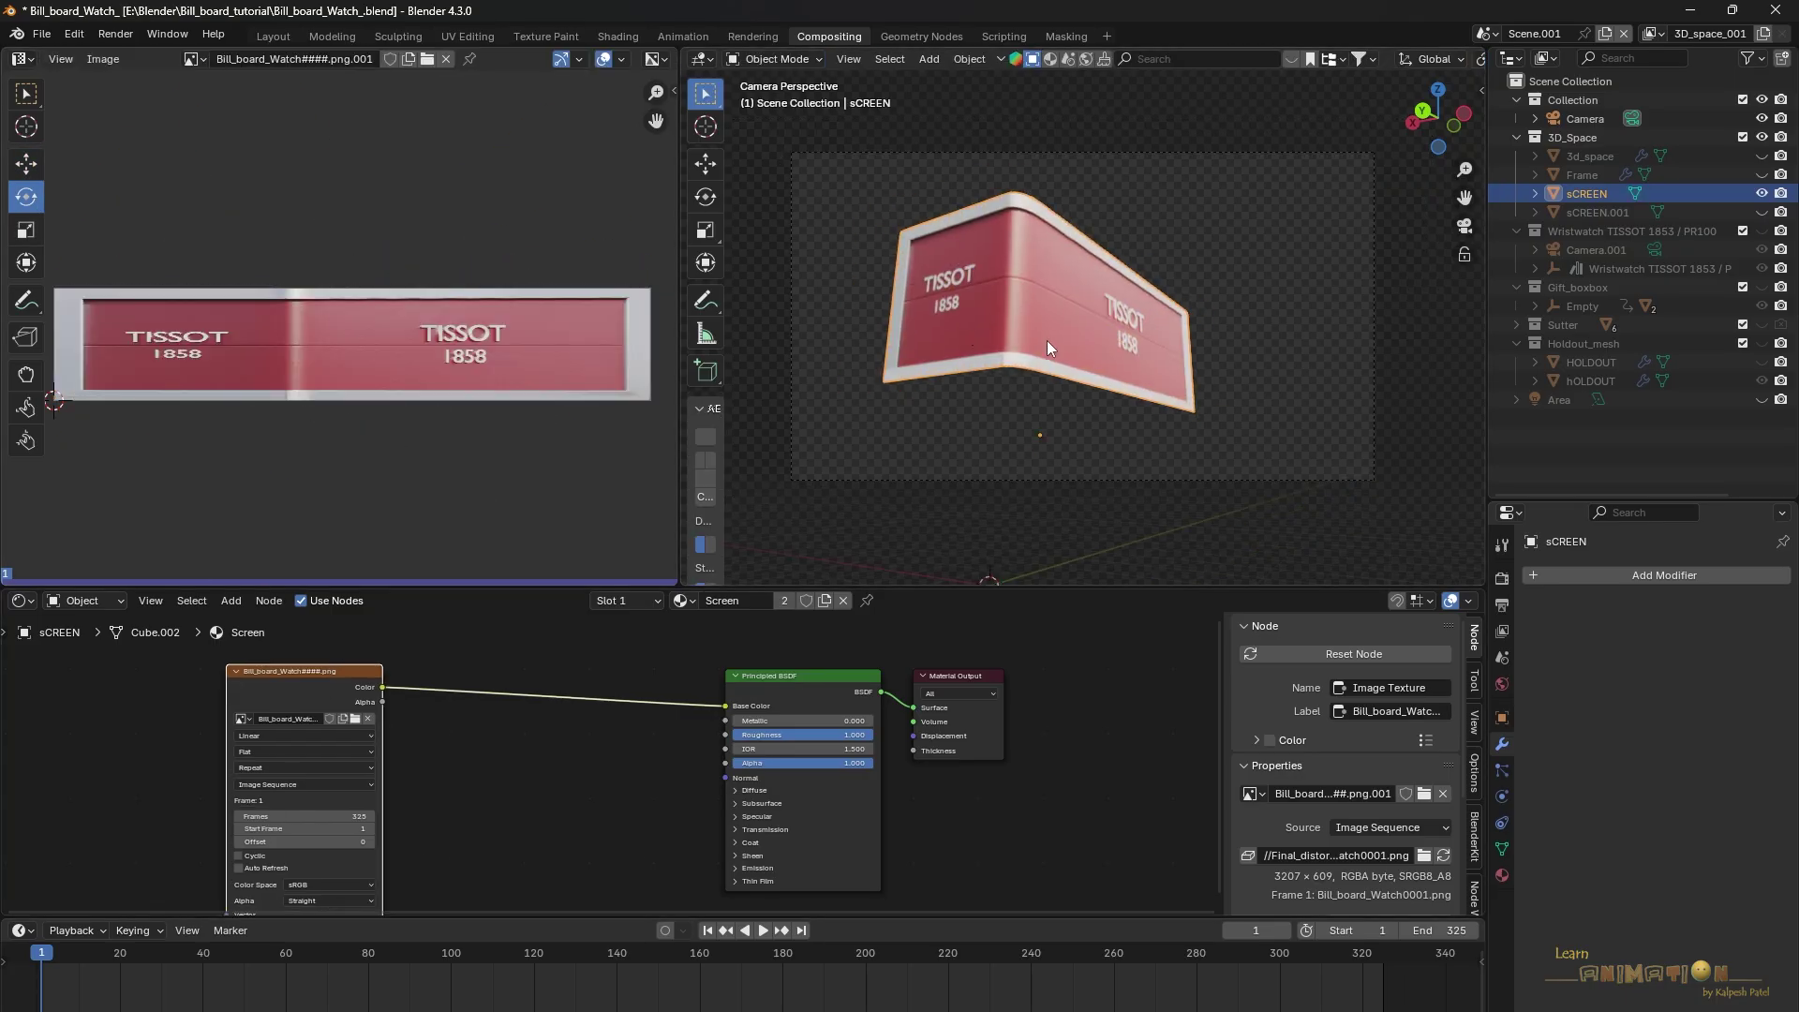
# Play the animation to check the advert on the curved screen, stop at frame 285 and deselect the mesh
pyautogui.press('space')
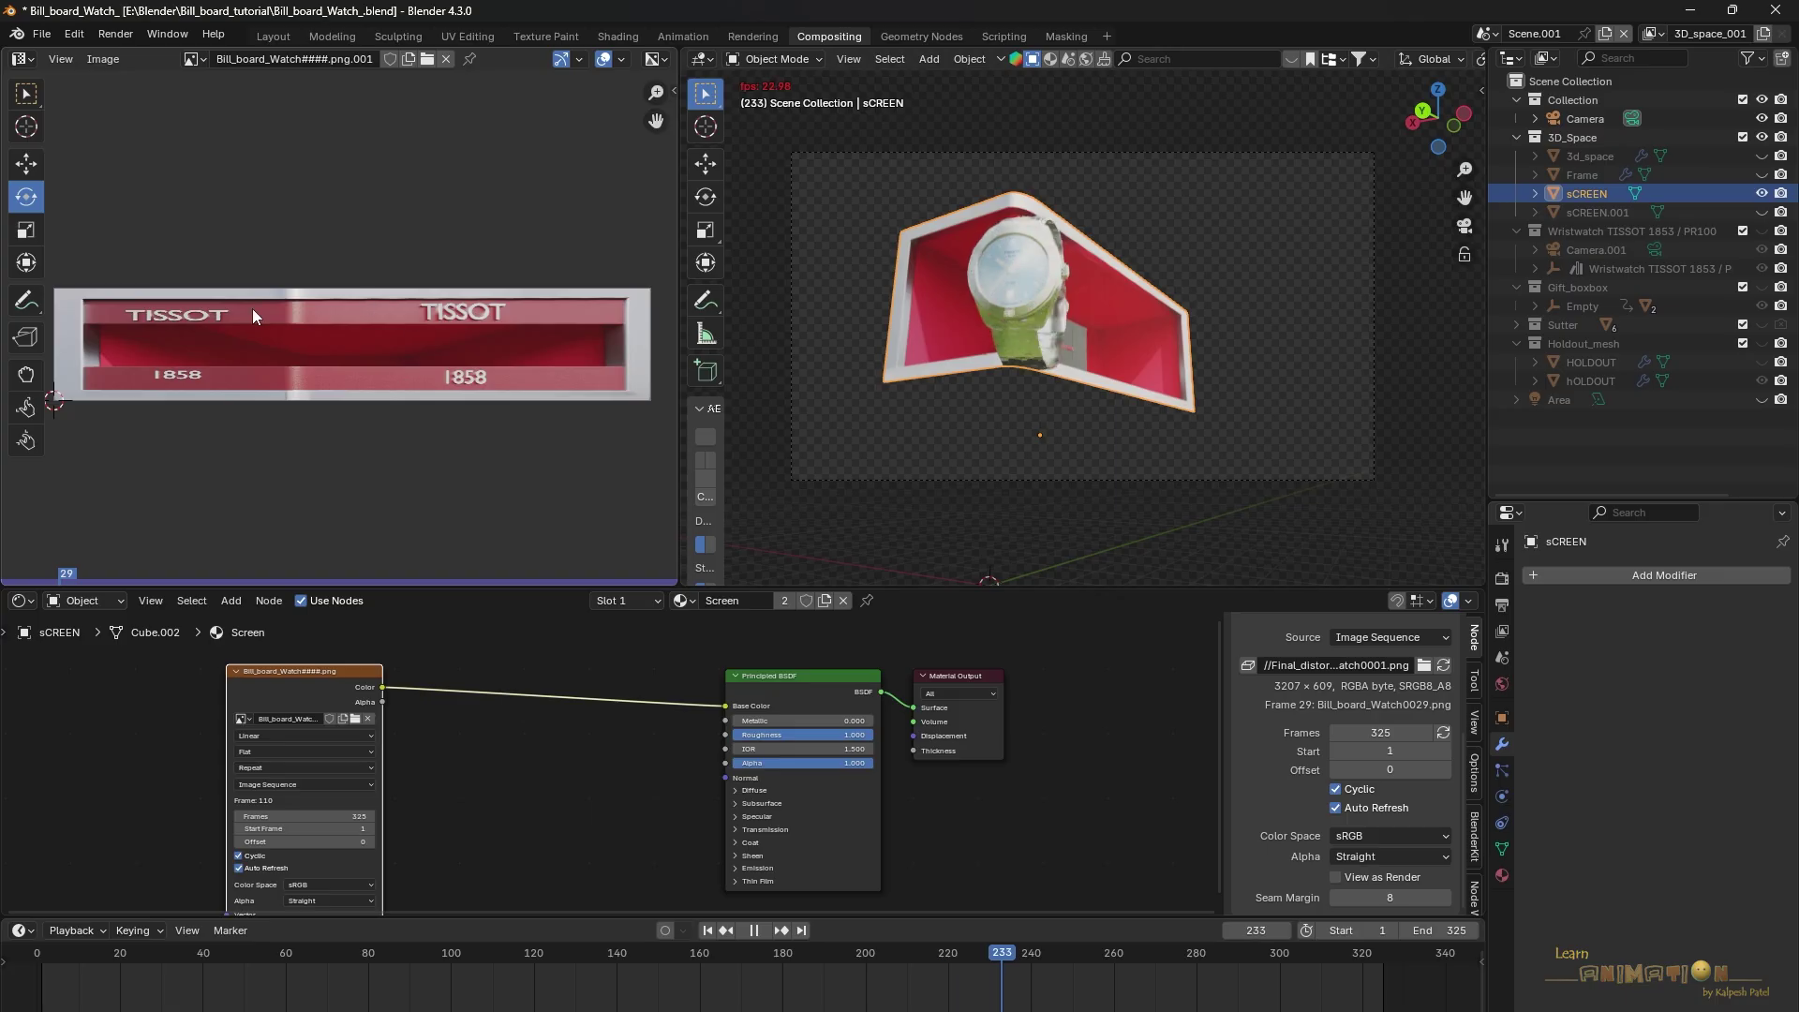
pyautogui.press('space')
pyautogui.click(1209, 197)
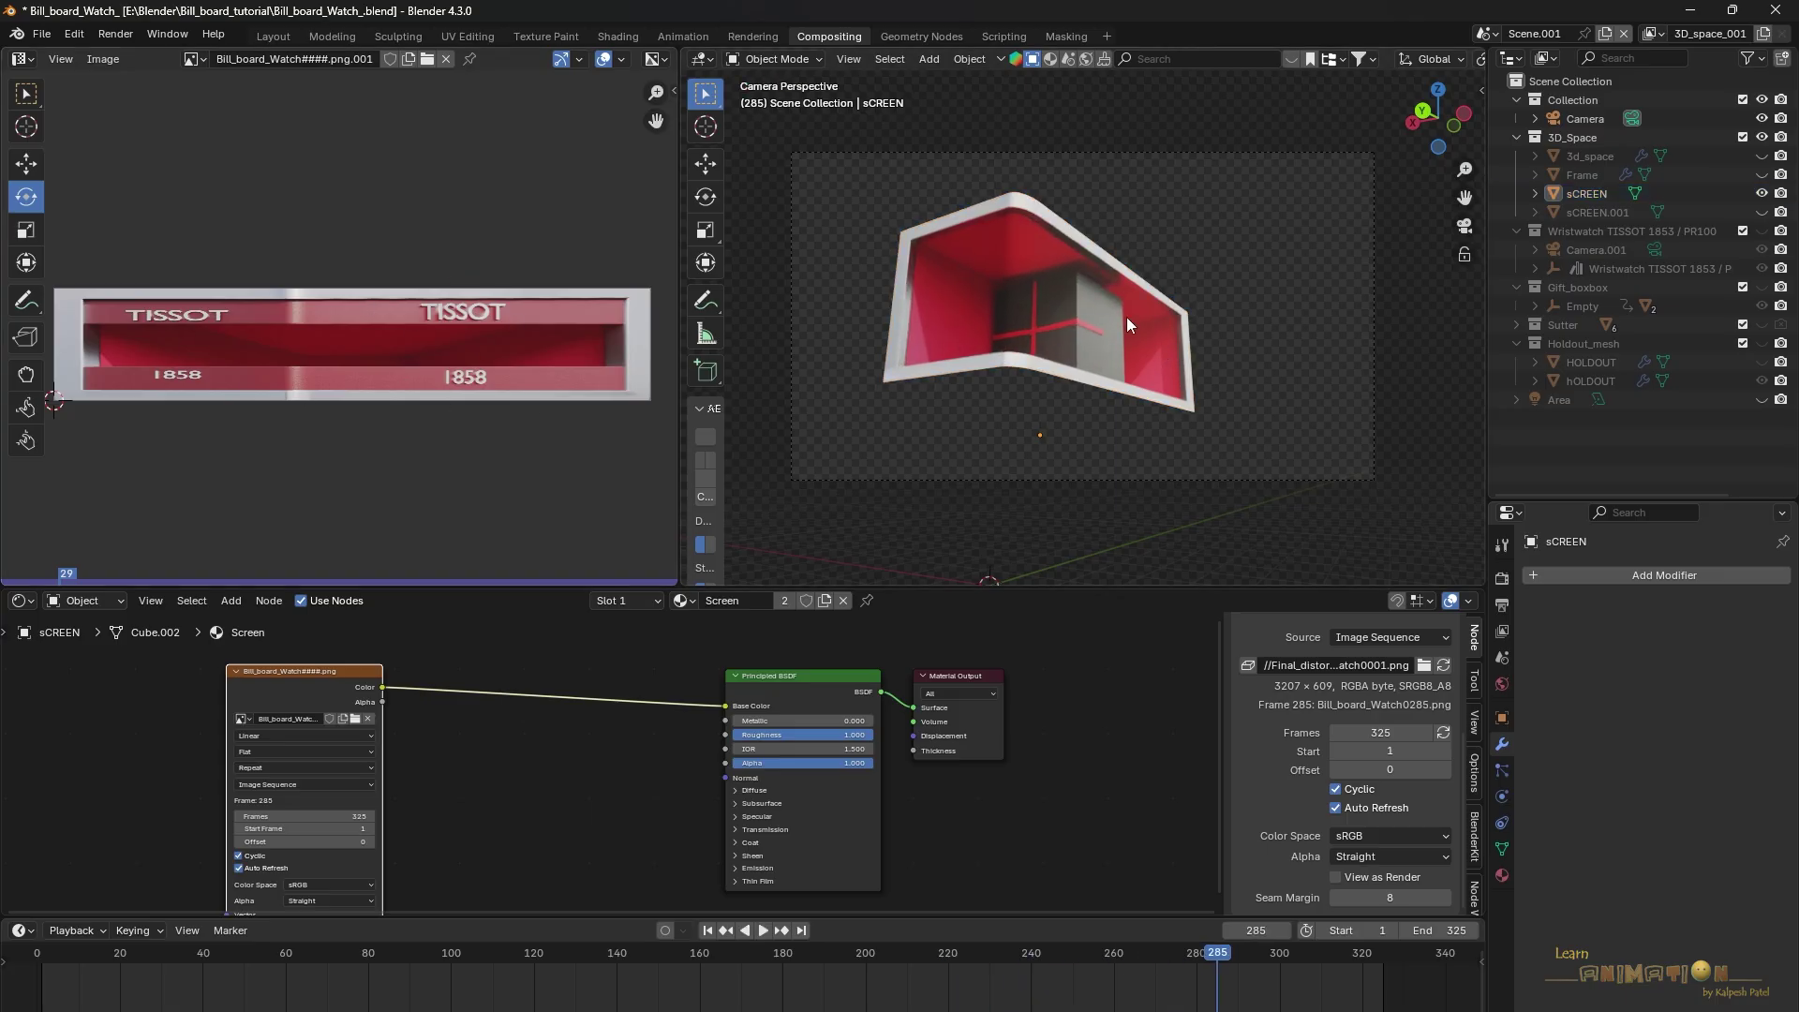
pyautogui.scroll(-2, 380, 373)
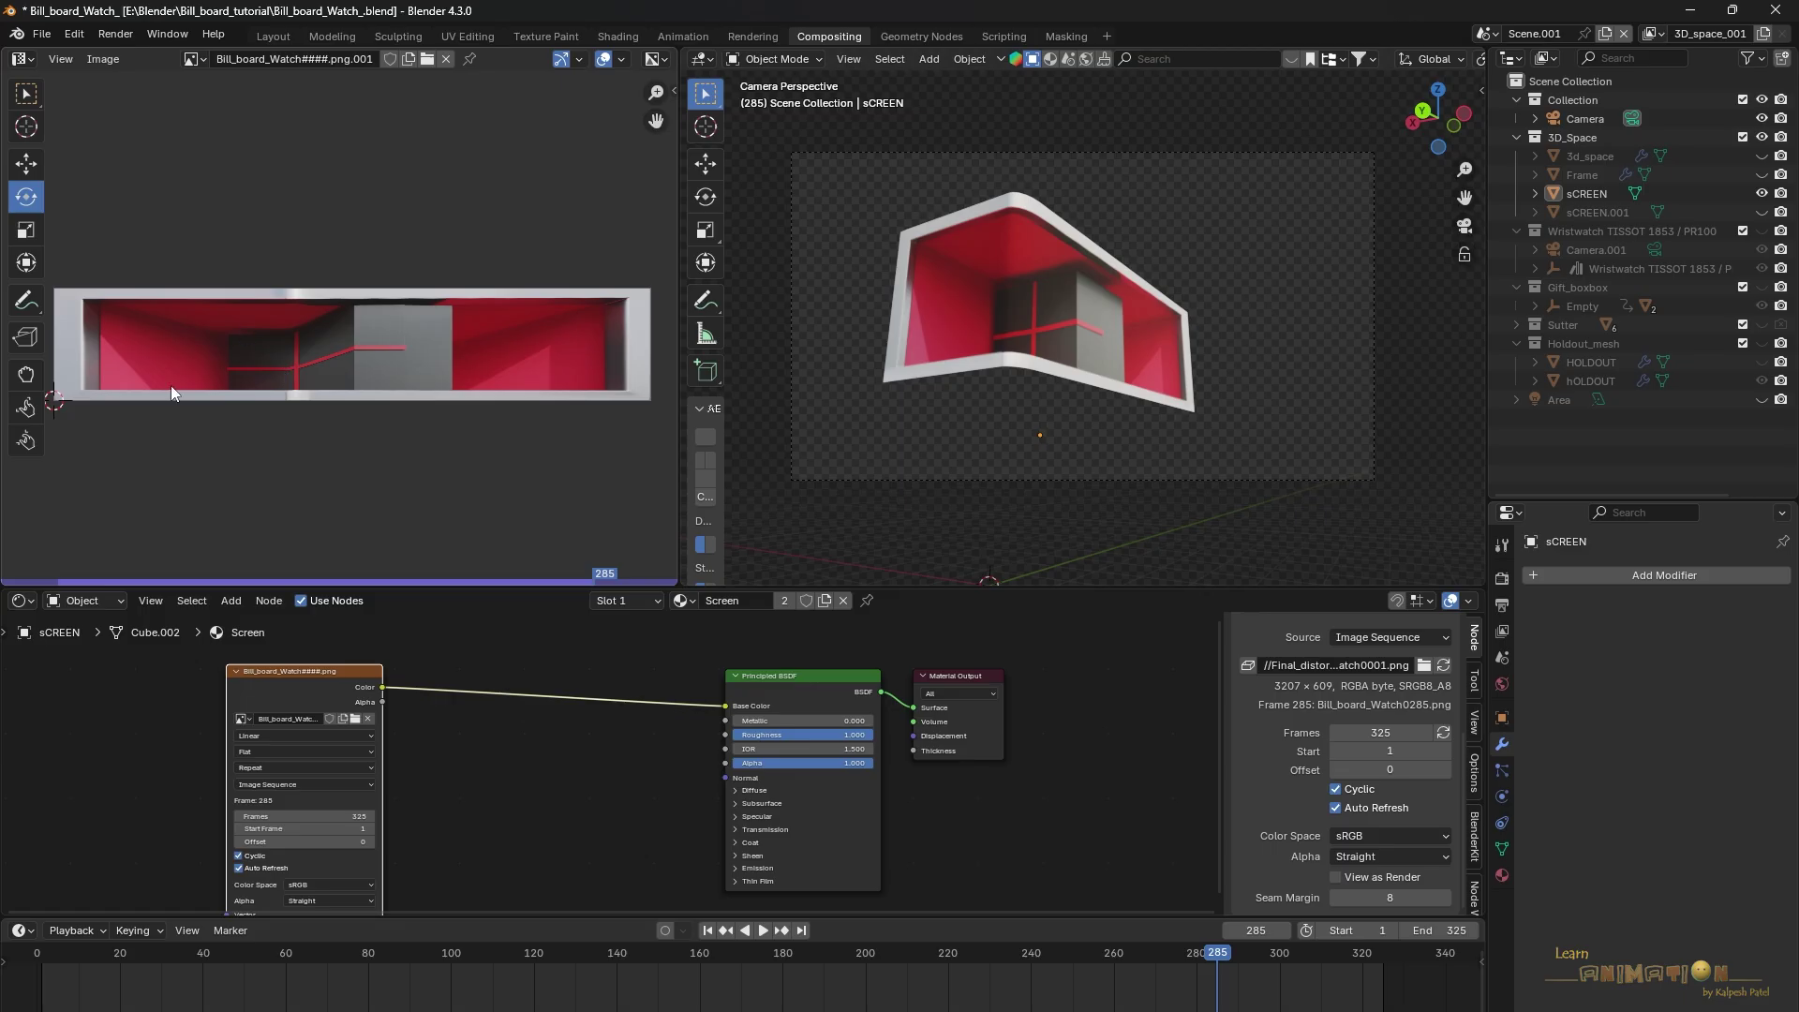